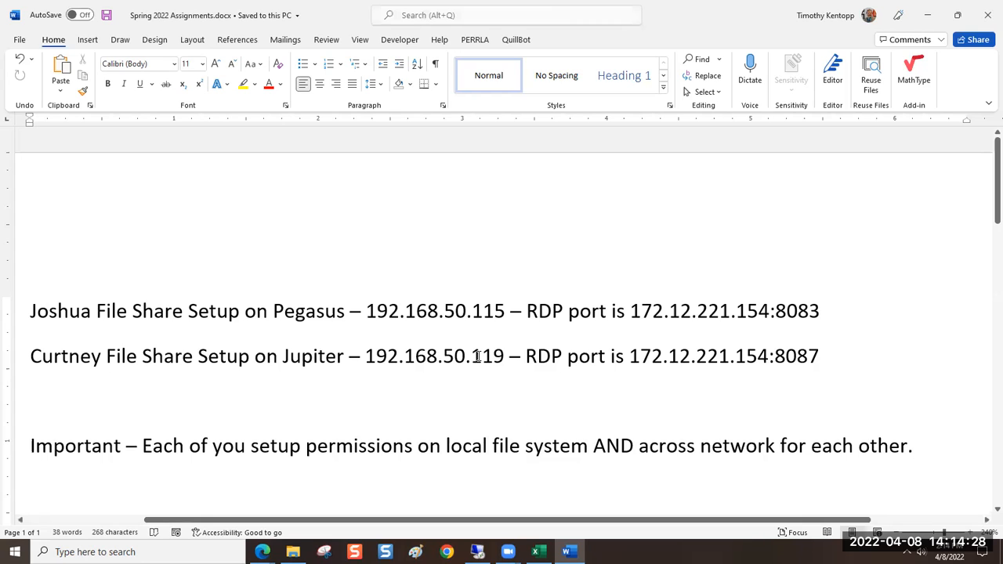
# Highlight the last octet of the Jupiter IP address (119) and of the Pegasus IP address (115)
pyautogui.moveTo(471, 357); pyautogui.dragTo(506, 356)
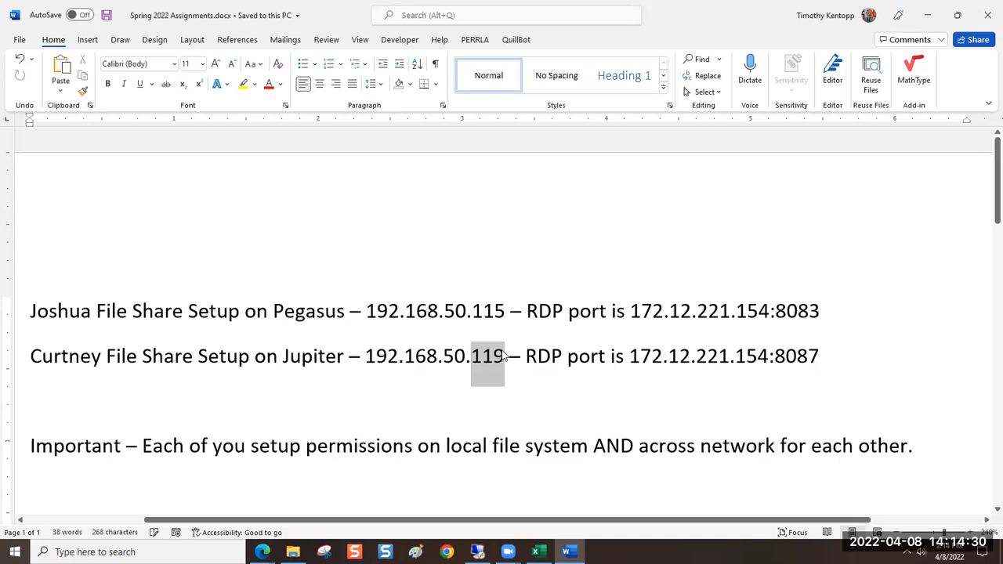
pyautogui.click(473, 312)
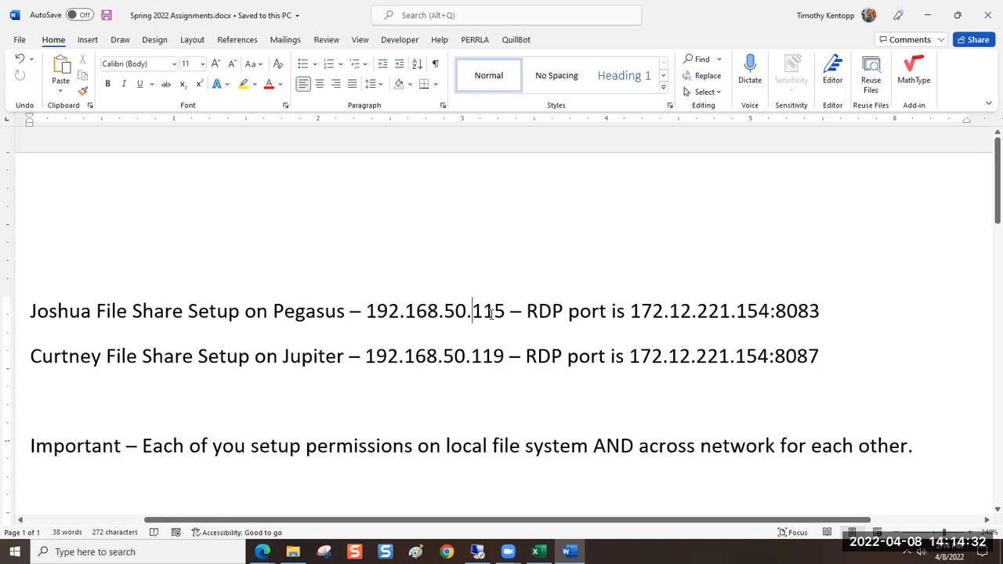
pyautogui.moveTo(473, 313); pyautogui.dragTo(494, 330)
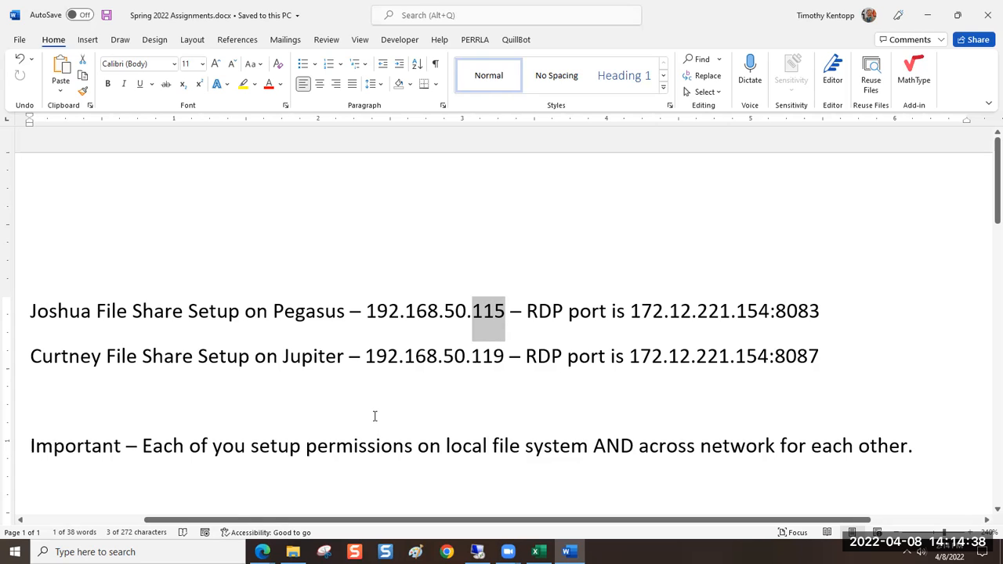
# Switch to Blackboard in Edge and open assignment "2.5 Solution: Hosts-VM Share Setup" for editing
pyautogui.click(263, 552)
pyautogui.click(239, 505)
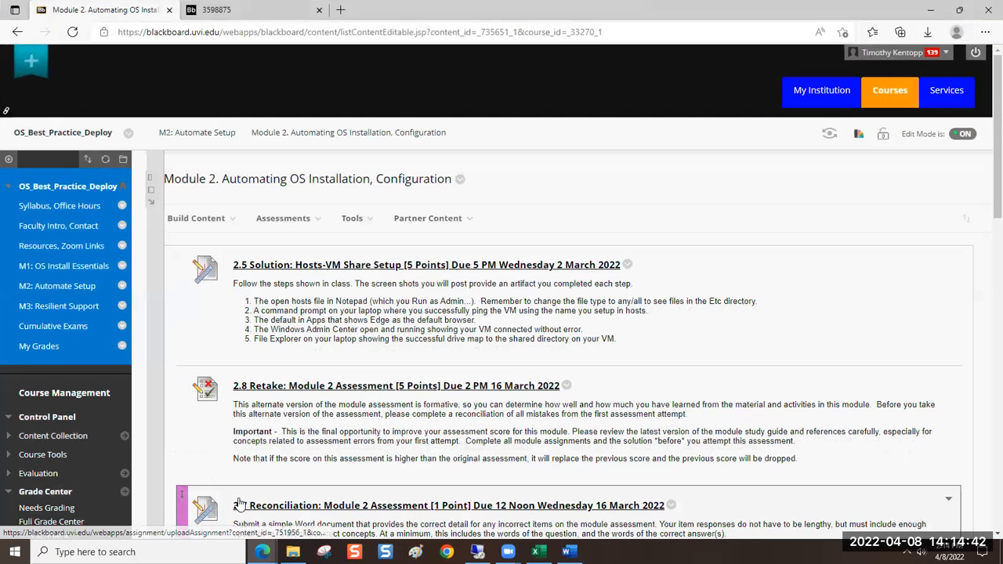
pyautogui.click(627, 266)
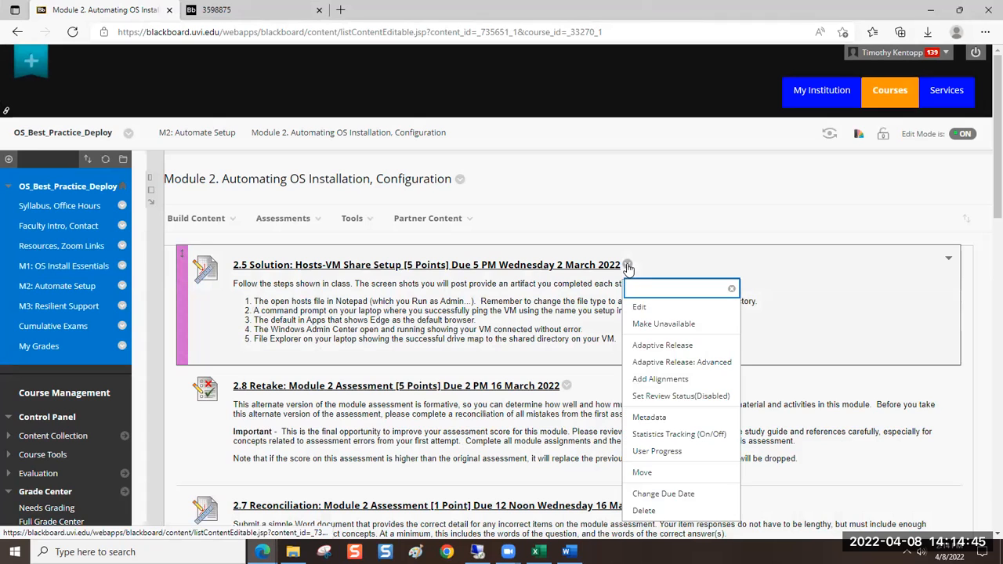
pyautogui.click(641, 307)
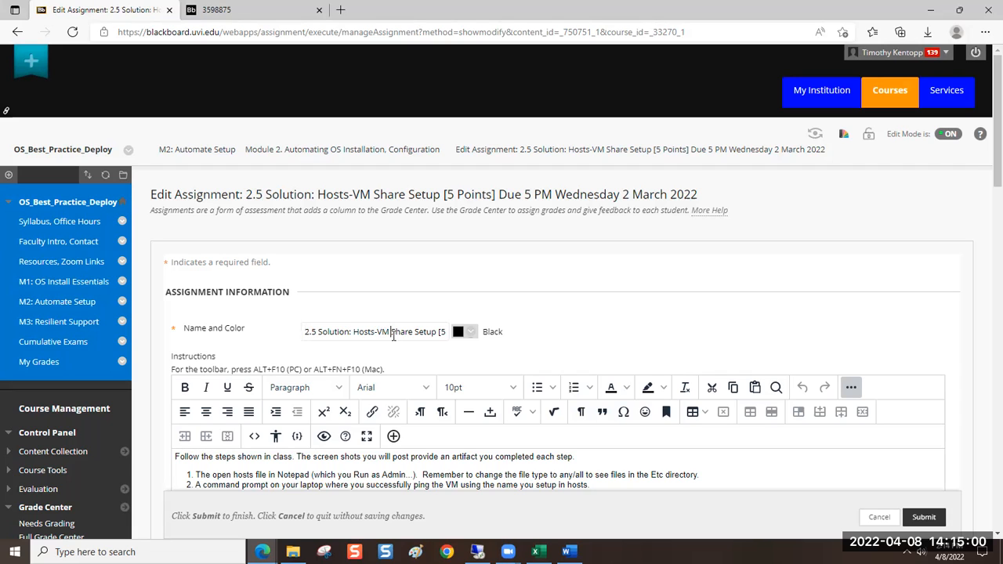
# Shorten "Hosts-VM" in the assignment name so it reads "2.5 Solution: Host Share Setup"
pyautogui.press('BackSpace')
pyautogui.press('BackSpace')
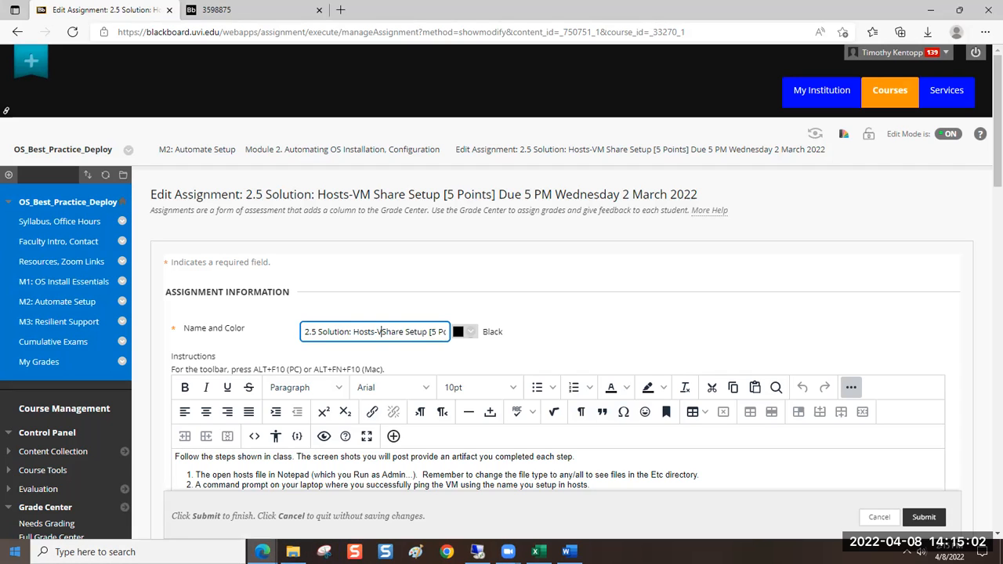
pyautogui.press('BackSpace')
pyautogui.press('BackSpace')
pyautogui.press('BackSpace')
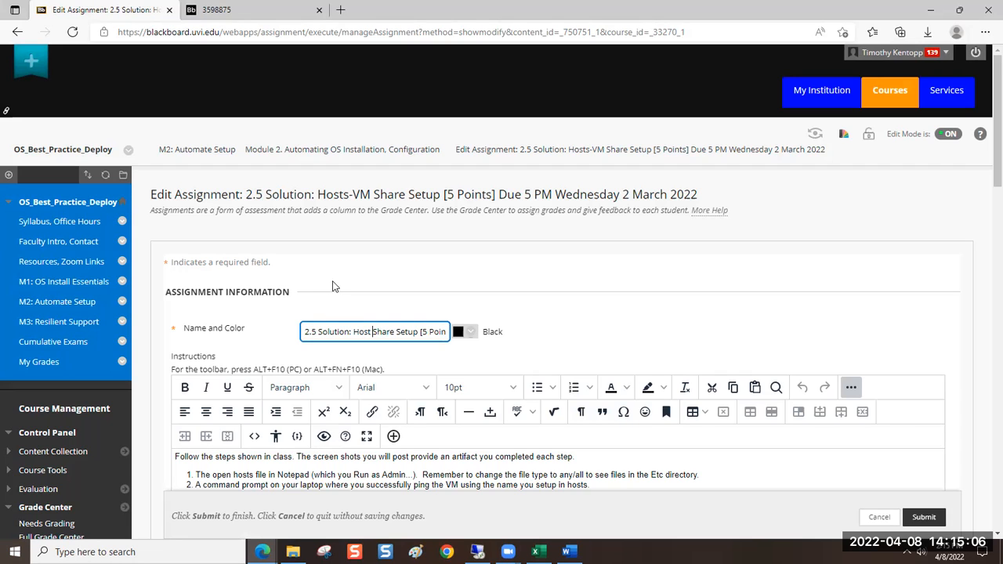
# Change the due time and weekday in the assignment name to "1 PM Monday"
pyautogui.press('End')
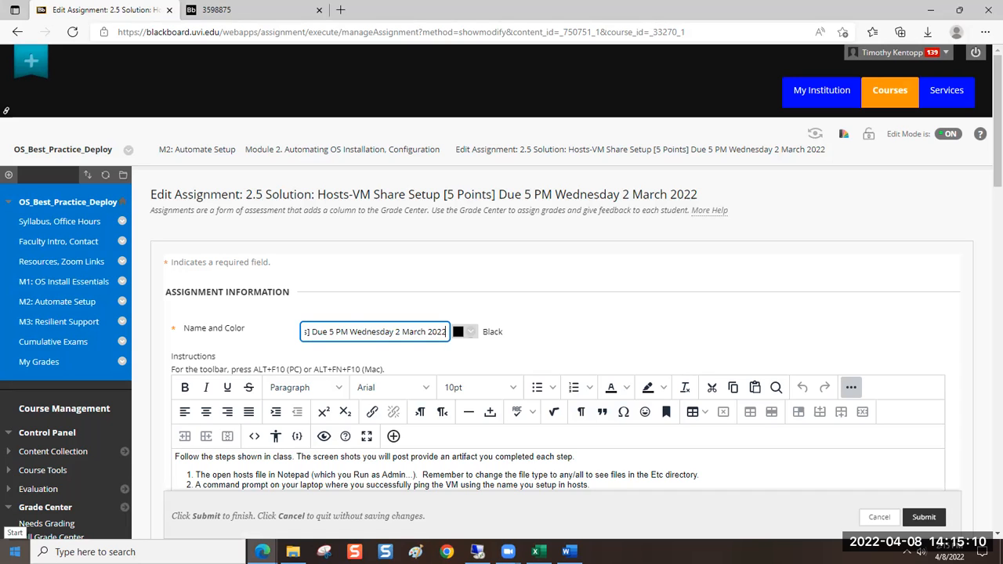
pyautogui.click(332, 331)
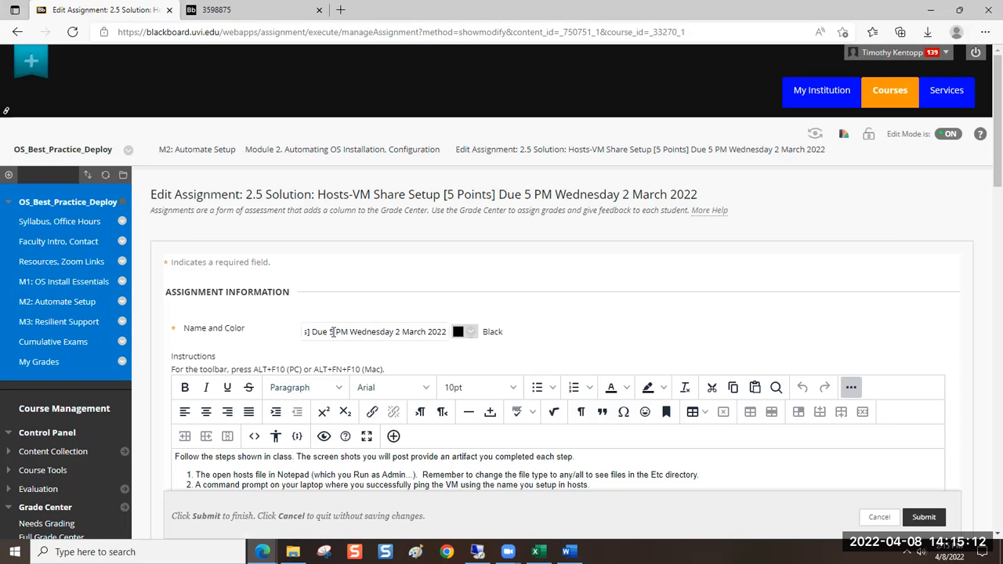
pyautogui.doubleClick(330, 332)
pyautogui.write('1')
pyautogui.doubleClick(364, 332)
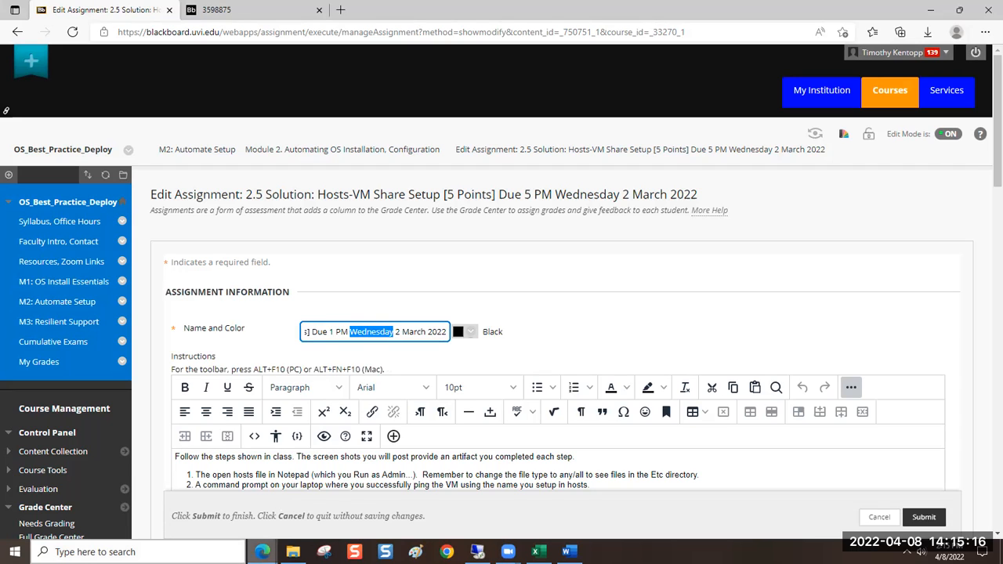
pyautogui.write('Mon')
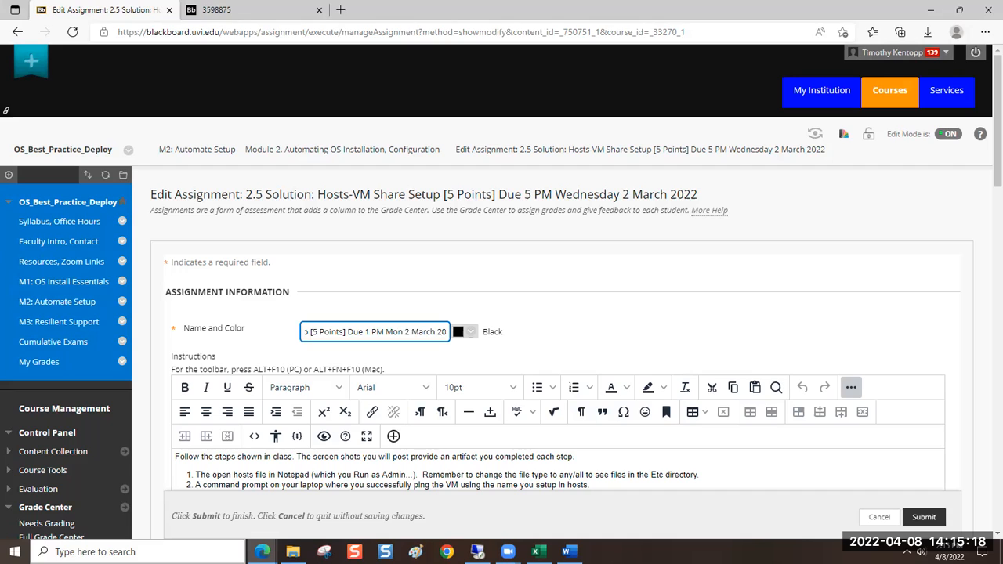
pyautogui.write('day')
# Change the day and month at the end of the assignment name to "11 April"
pyautogui.press('Delete')
pyautogui.press('Delete')
pyautogui.write('11')
pyautogui.press('Delete')
pyautogui.press('Delete')
pyautogui.press('Delete')
pyautogui.press('Delete')
pyautogui.press('Delete')
pyautogui.press('Delete')
pyautogui.write('April')
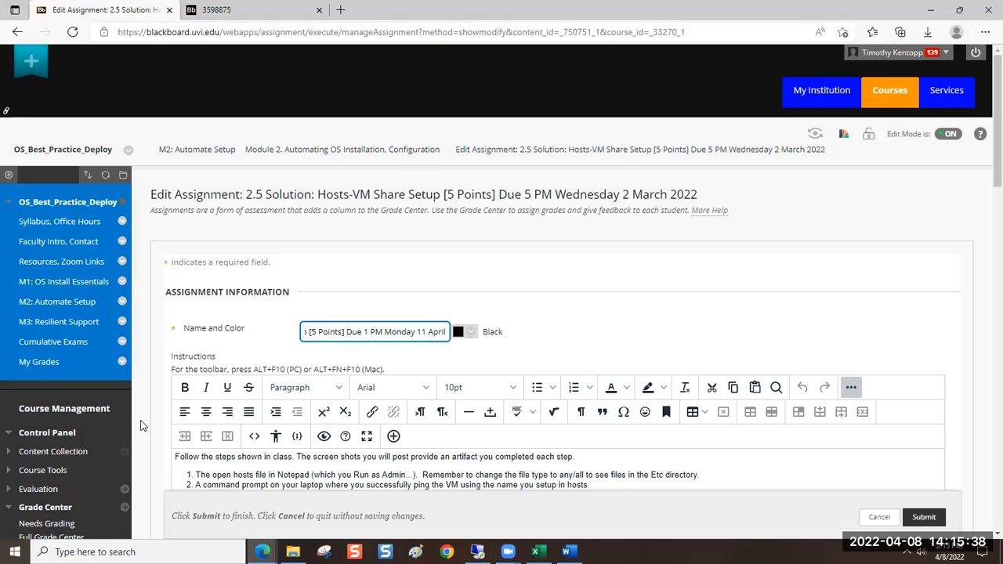
# Look over the assignment's instructions and submit the renamed assignment
pyautogui.click(241, 468)
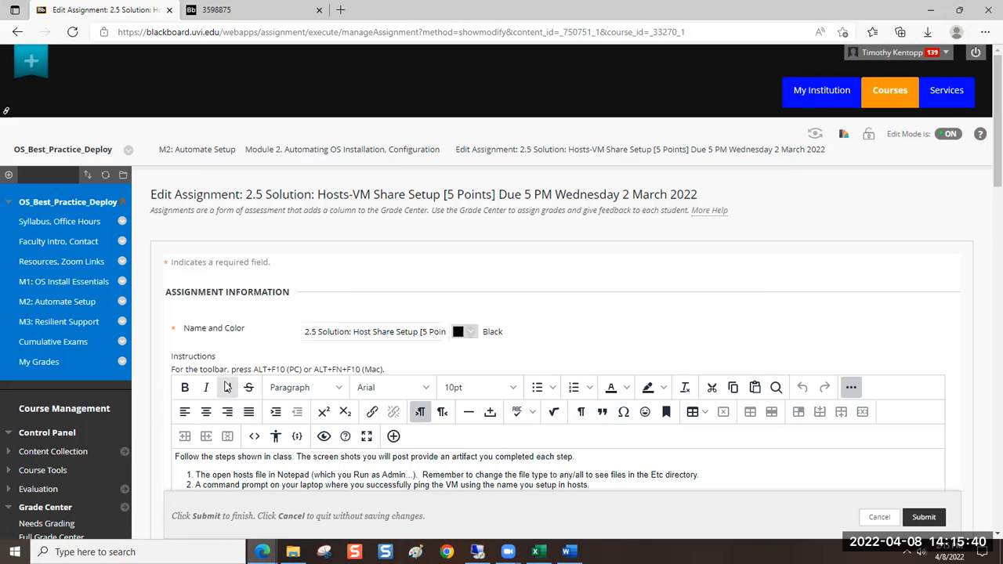
pyautogui.scroll(-3, 220, 380)
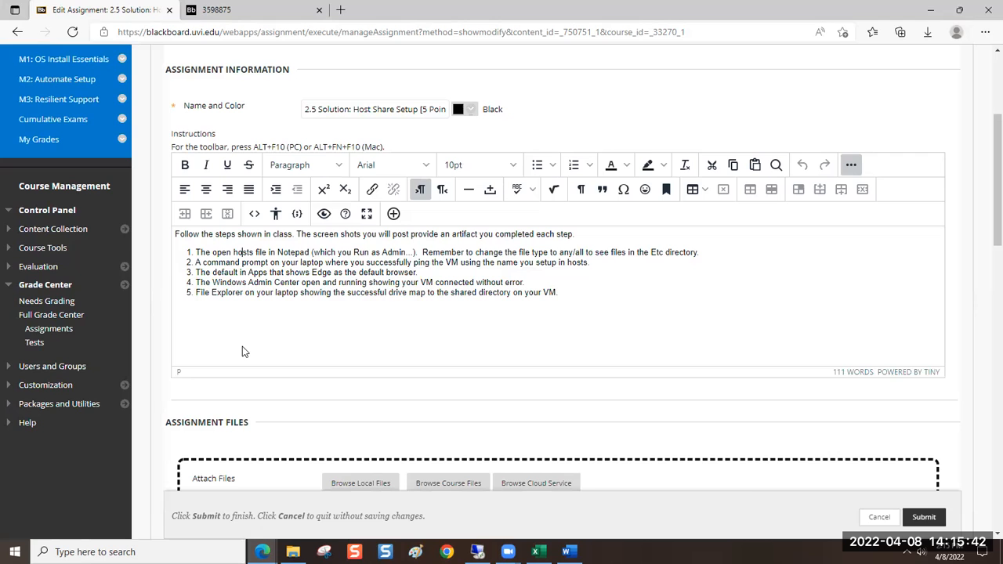
pyautogui.click(922, 517)
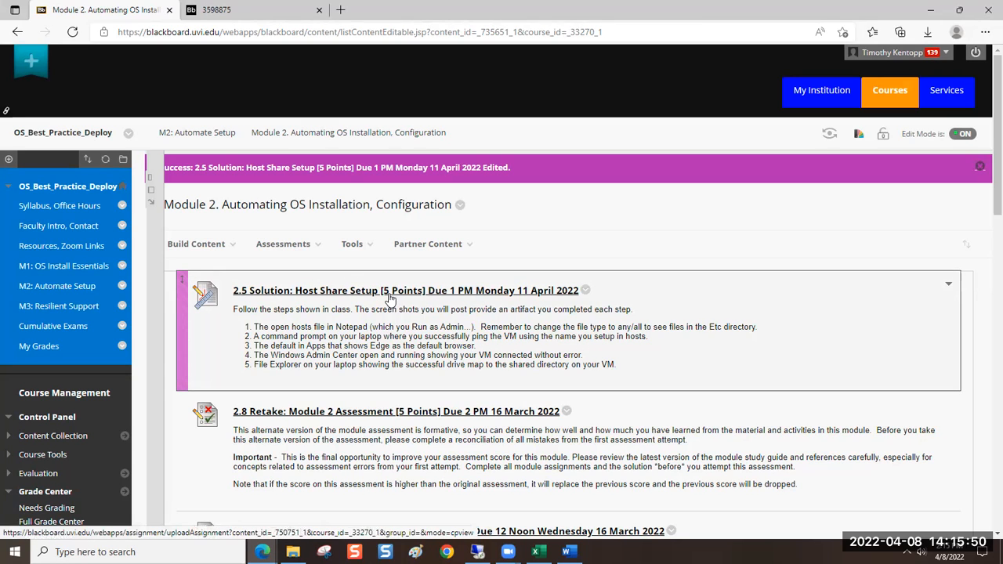
# Open the due date setting of the 2.5 Host Share Setup assignment and submit it for 04/11/2022
pyautogui.click(584, 291)
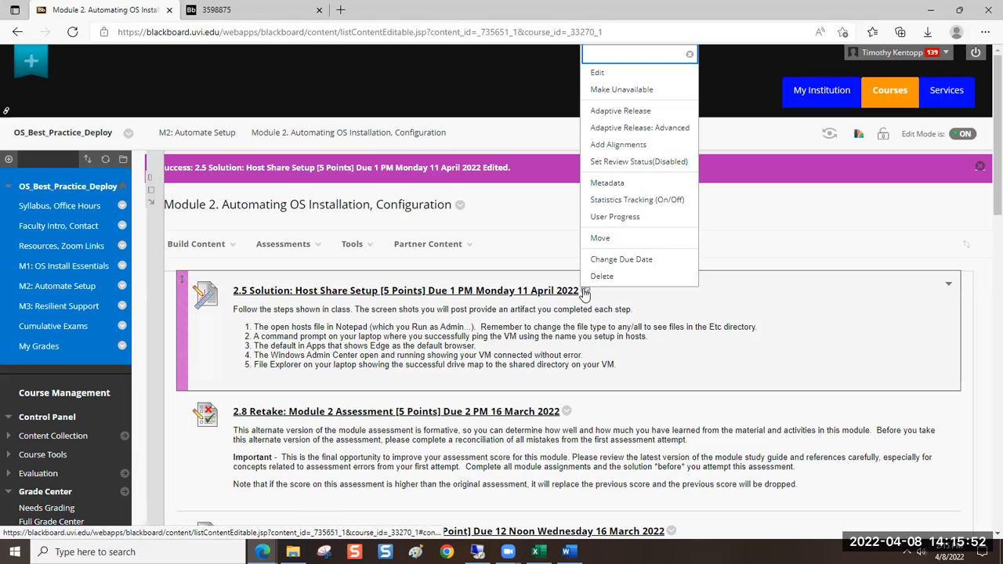
pyautogui.click(597, 266)
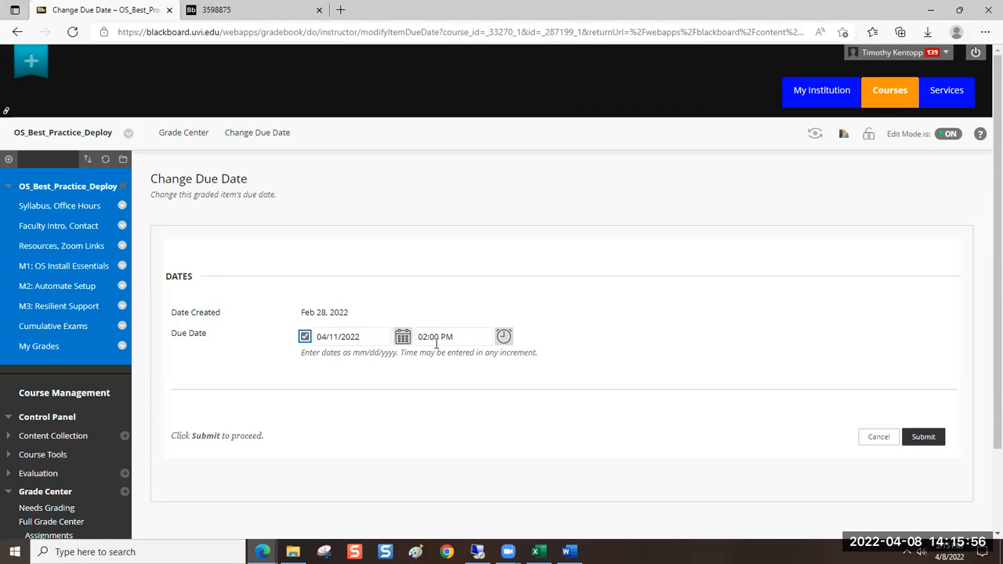
pyautogui.click(915, 439)
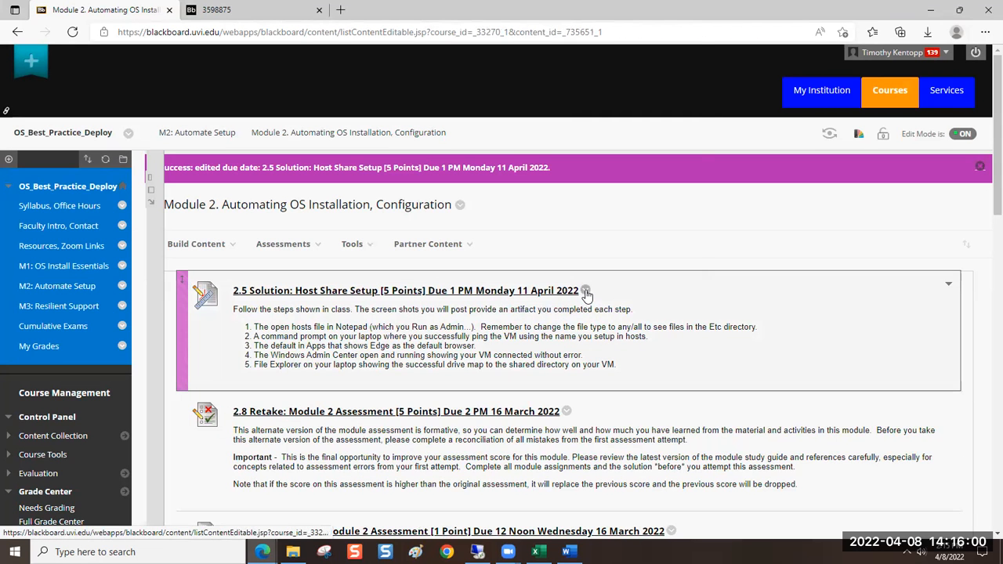
# Reopen the 2.5 Host Share Setup assignment for editing and bring up its instructions text
pyautogui.click(585, 292)
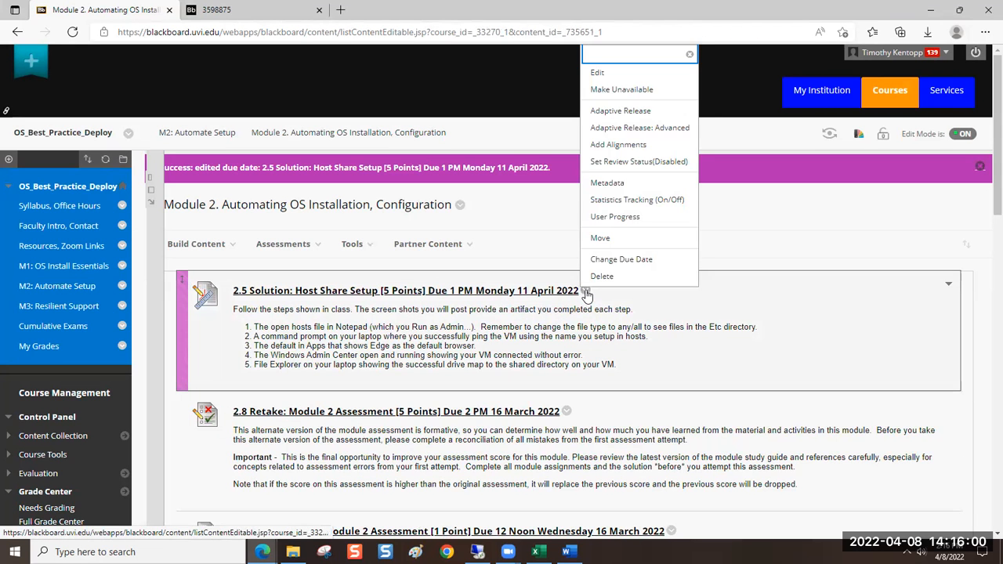
pyautogui.click(598, 73)
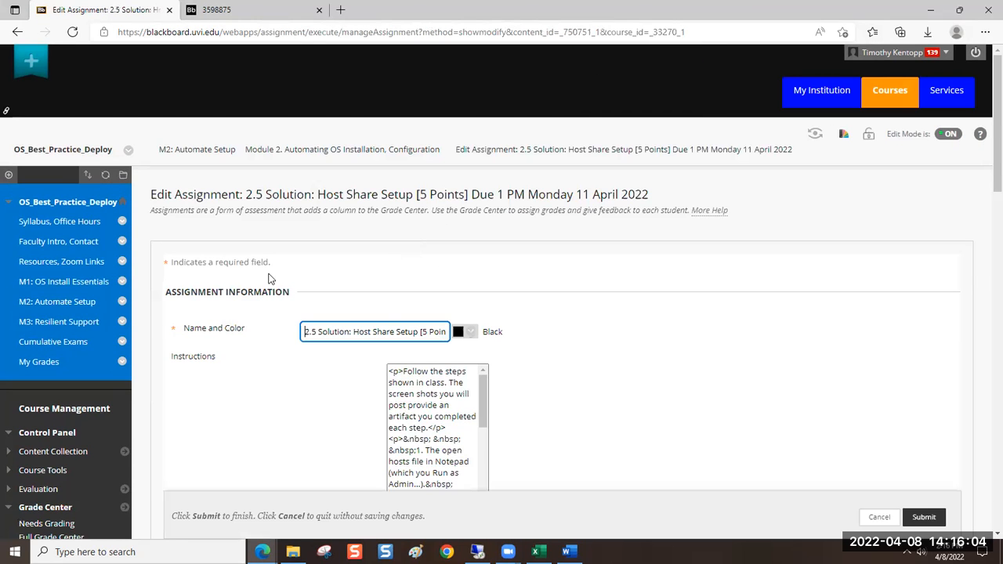
pyautogui.scroll(-4, 274, 267)
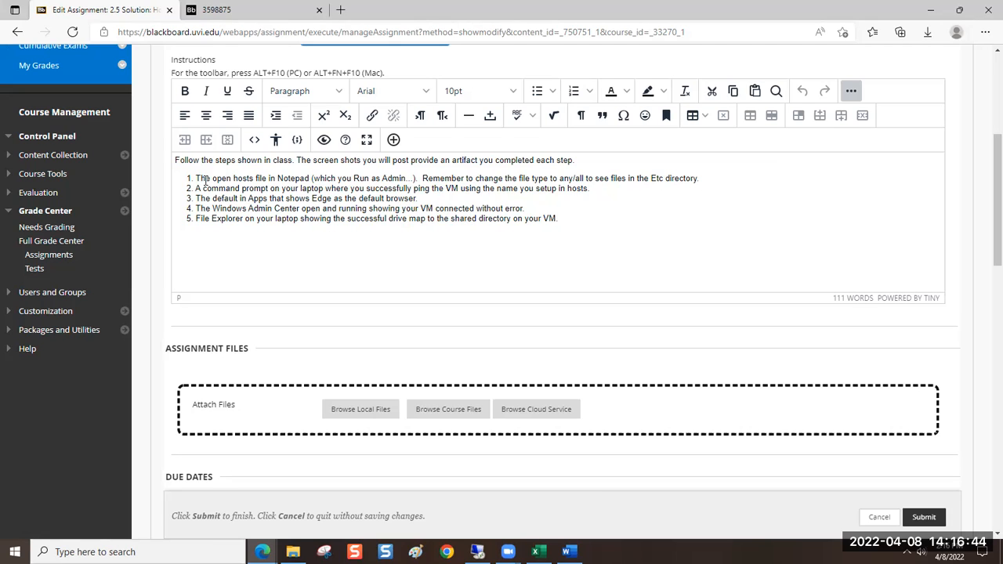
# Try to insert a new automatically numbered item next to the hosts file item in the instructions
pyautogui.moveTo(212, 178); pyautogui.dragTo(401, 179)
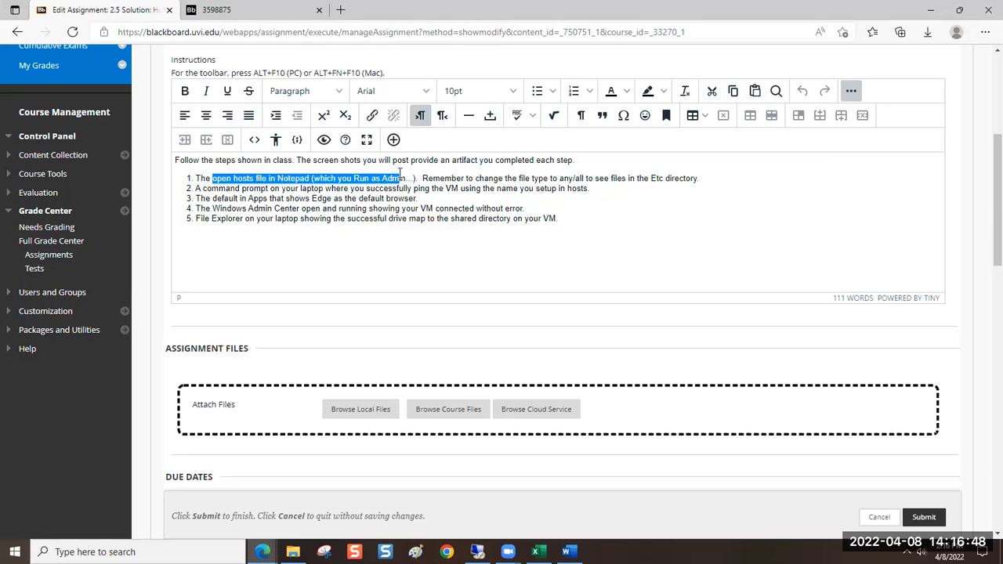
pyautogui.click(197, 180)
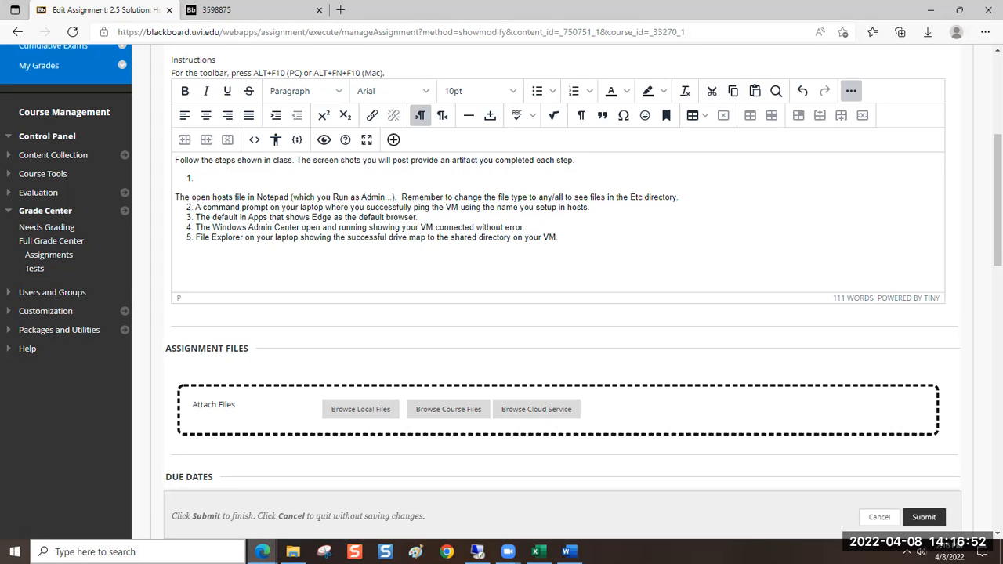
pyautogui.press('BackSpace')
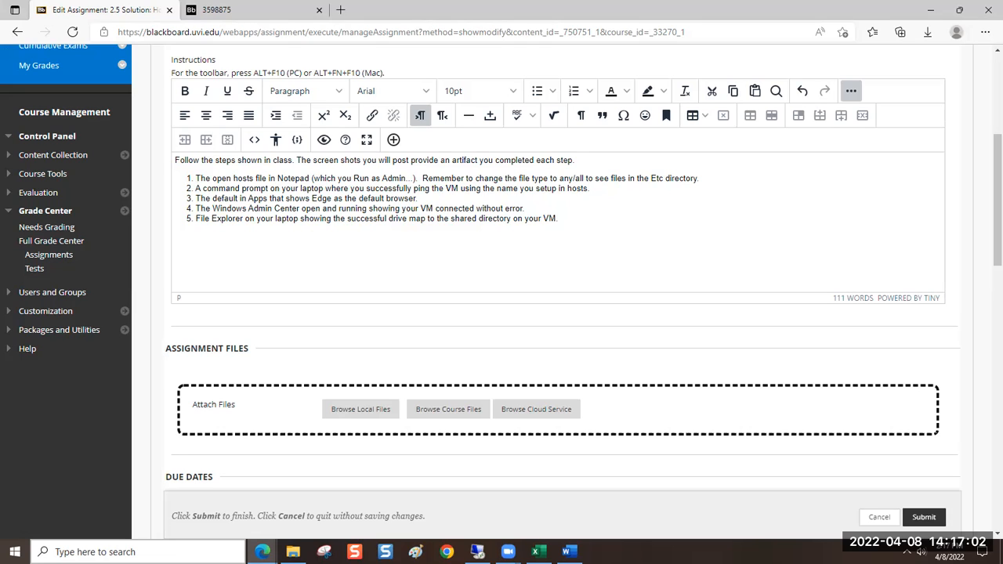
pyautogui.press('Return')
pyautogui.press('Return')
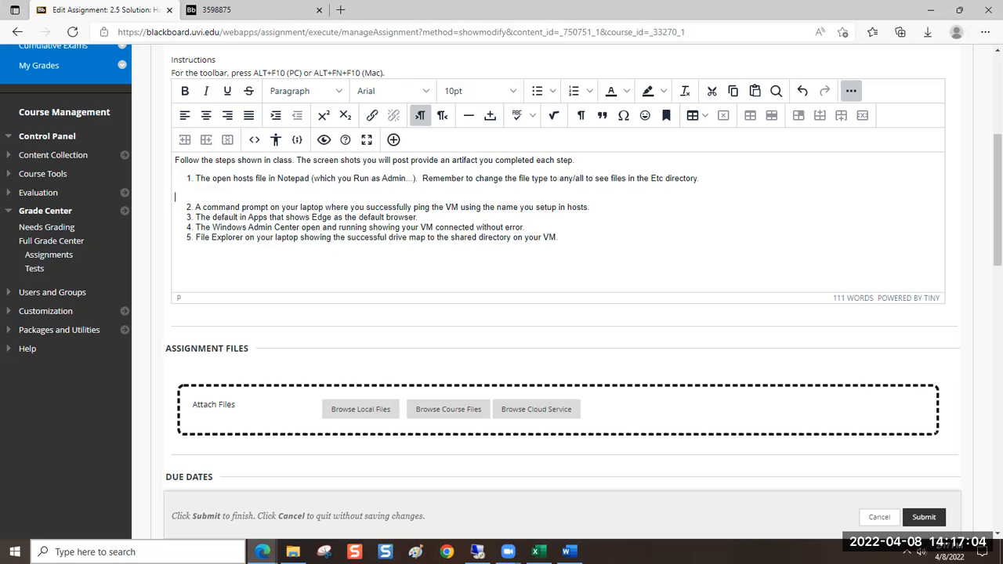
pyautogui.click(574, 91)
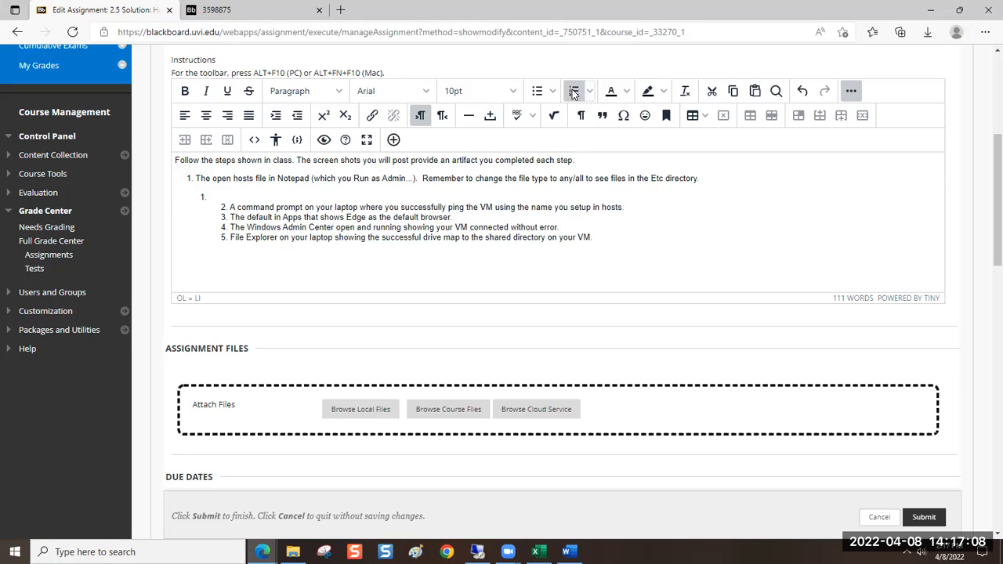
pyautogui.hotkey('ctrl', 'z')
pyautogui.press('BackSpace')
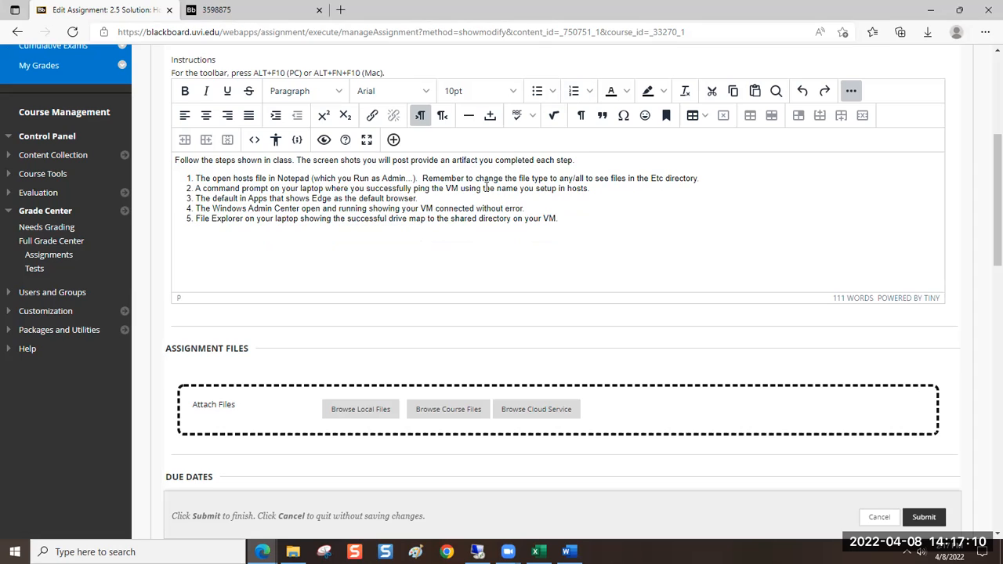
# Delete the number in front of the hosts file item and re-enter it as "1."
pyautogui.click(197, 180)
pyautogui.press('BackSpace')
pyautogui.press('BackSpace')
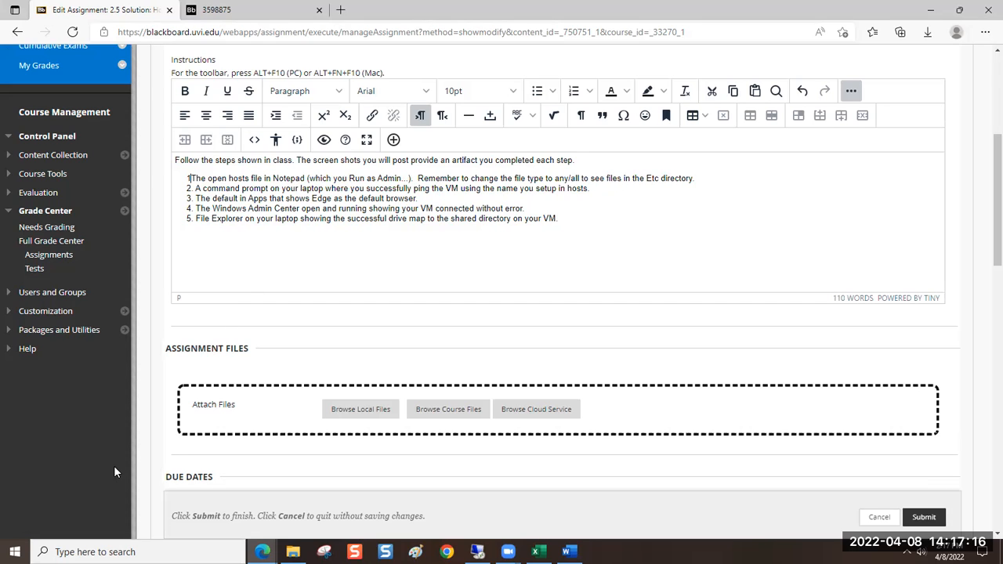
pyautogui.press('BackSpace')
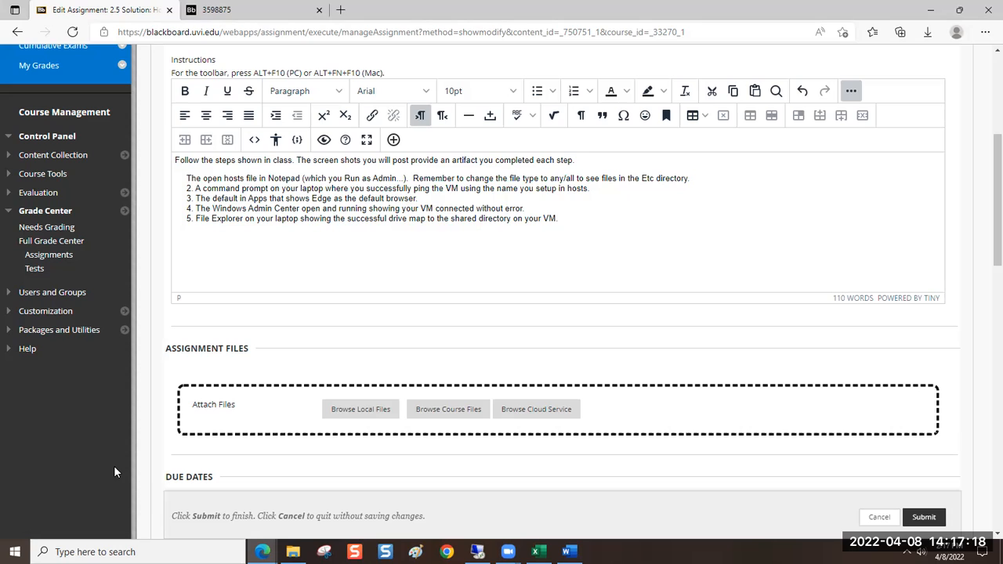
pyautogui.write('1.')
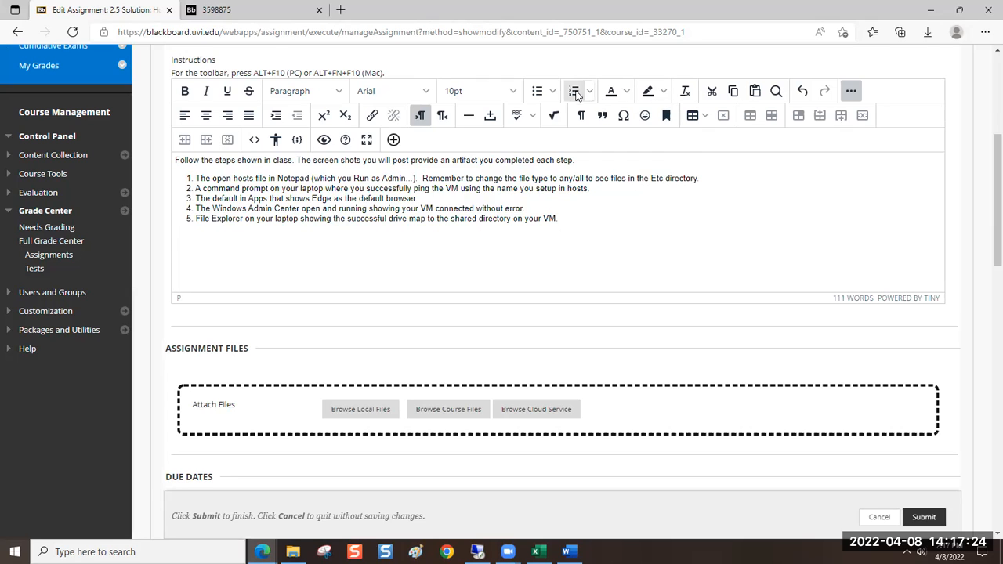
# Add the line "First - connect to your virtual machine and clear the first window that appears." above the numbered instructions
pyautogui.click(188, 178)
pyautogui.press('Return')
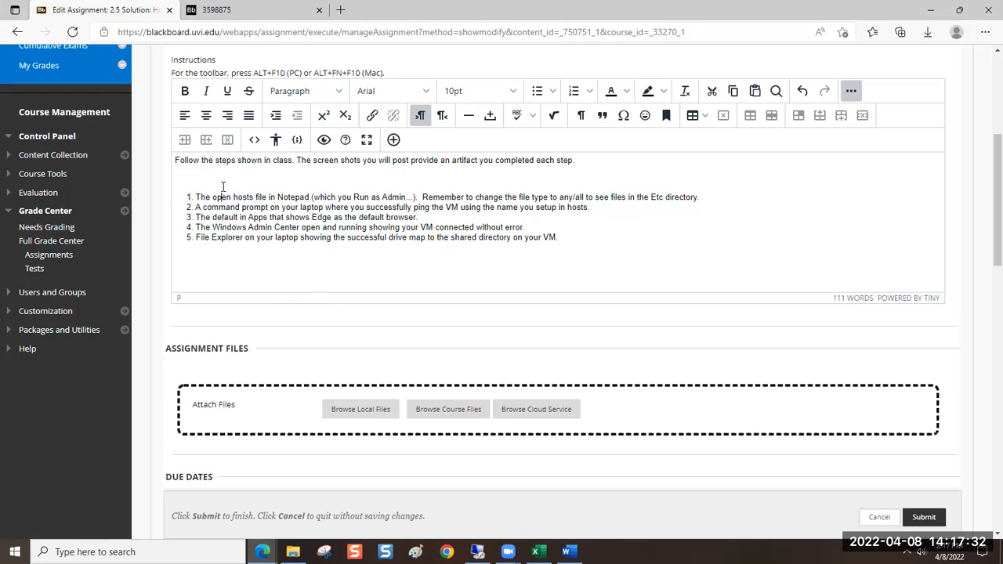
pyautogui.click(184, 177)
pyautogui.write('First - connect to your virtual machine and')
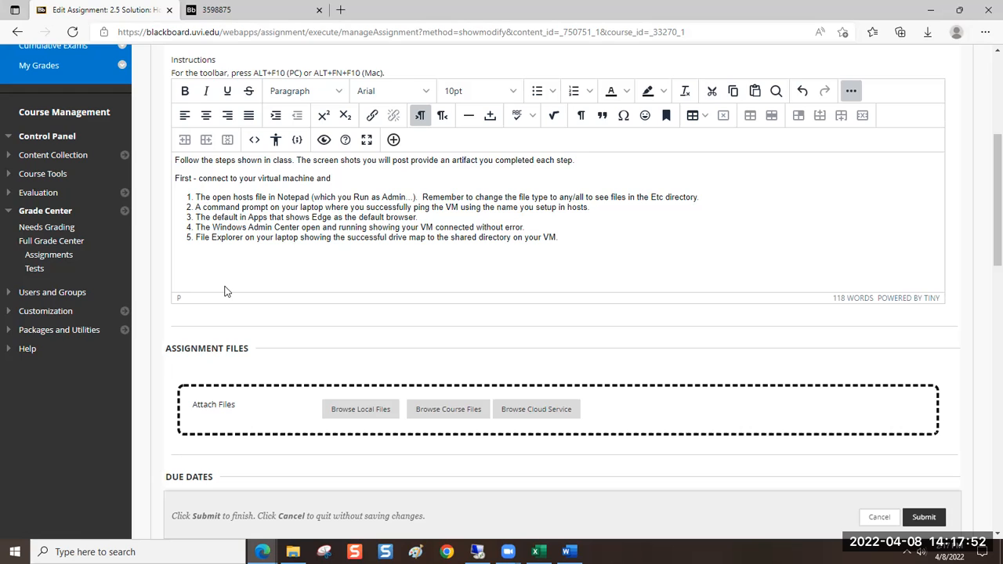
pyautogui.write('clear the first window that appear')
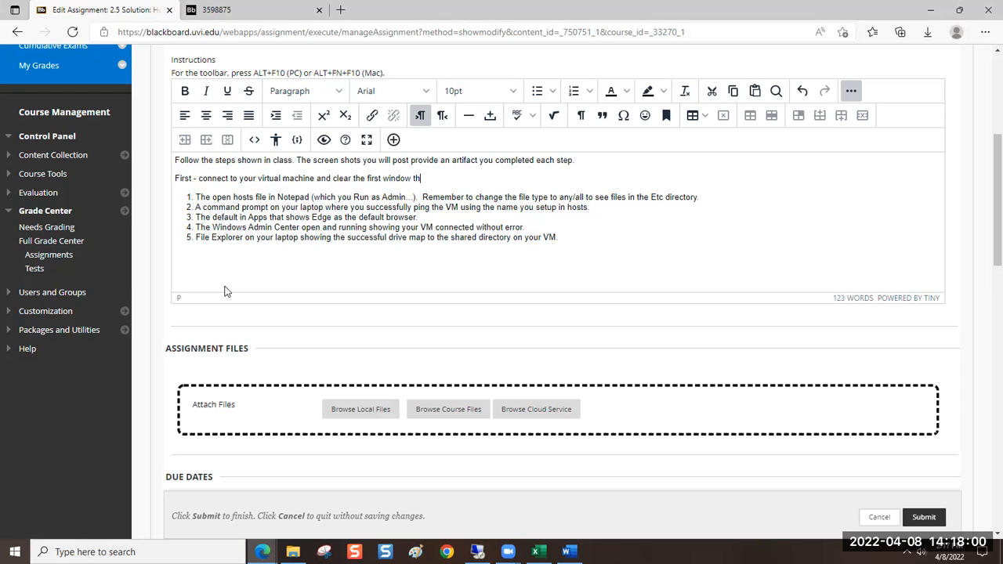
pyautogui.write('s.')
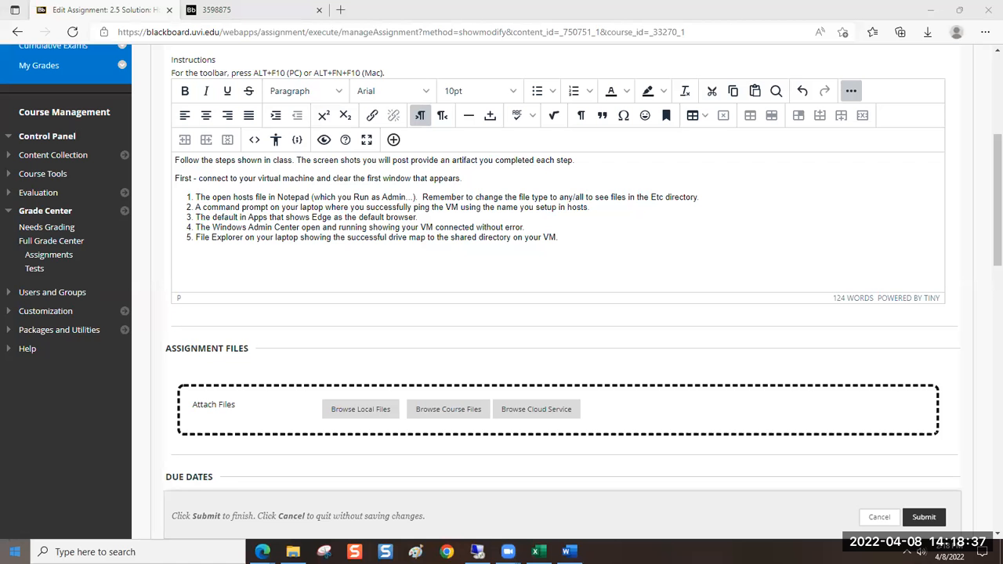
# Switch to Remote Desktop Connection, set the computer to 172.12.221.154:8868 and reveal the full logon options
pyautogui.press('super')
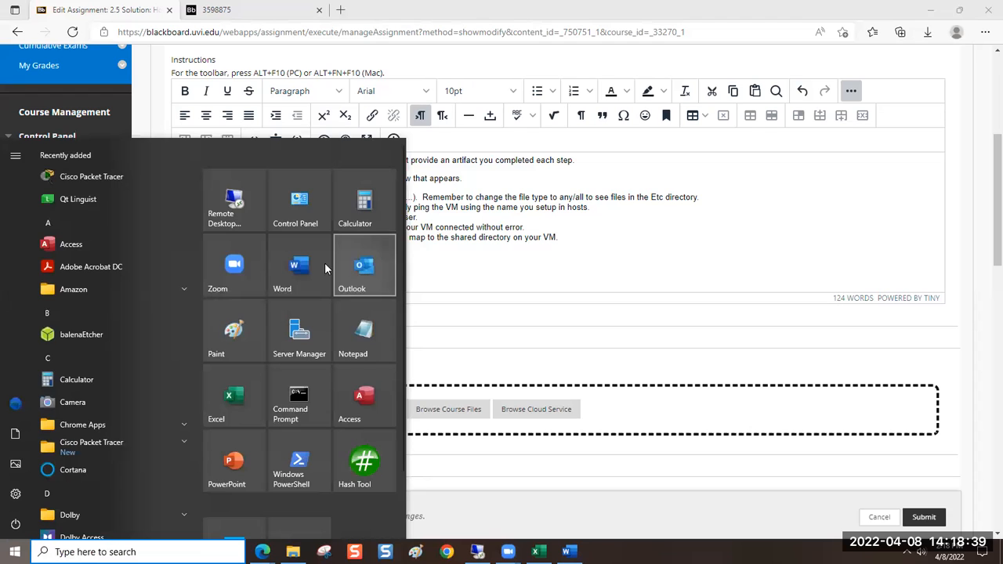
pyautogui.click(255, 202)
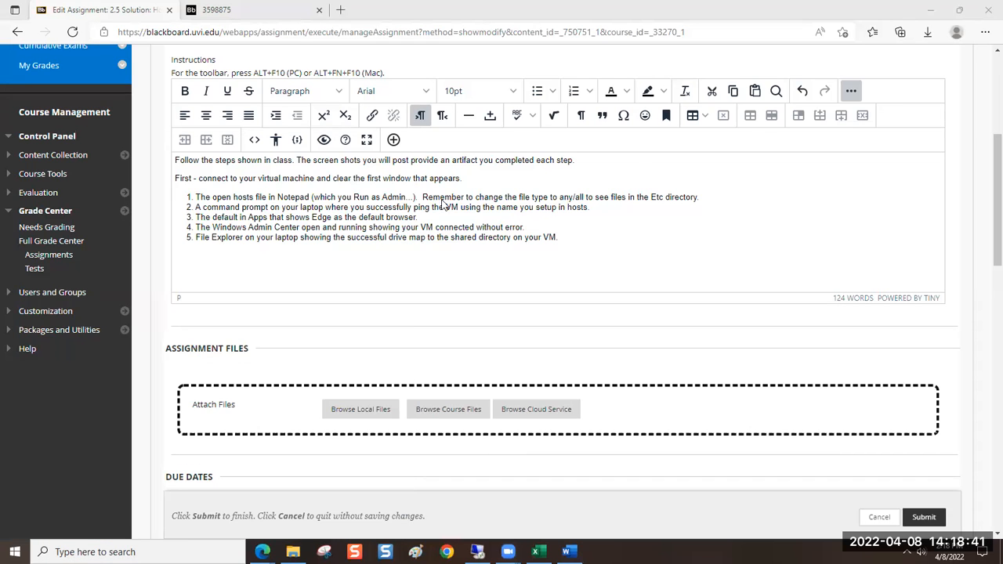
pyautogui.moveTo(477, 175); pyautogui.dragTo(515, 165)
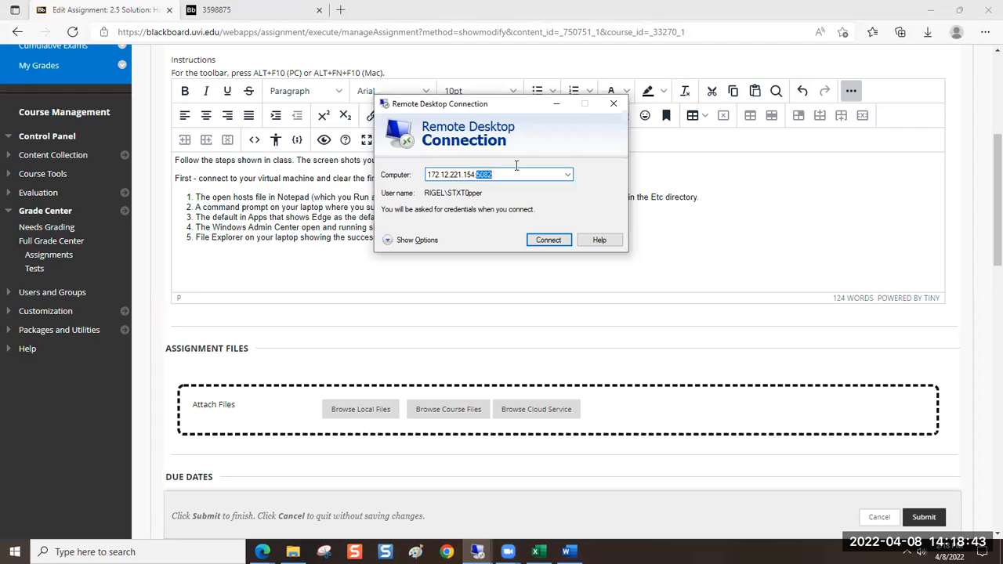
pyautogui.write('8868')
pyautogui.click(388, 240)
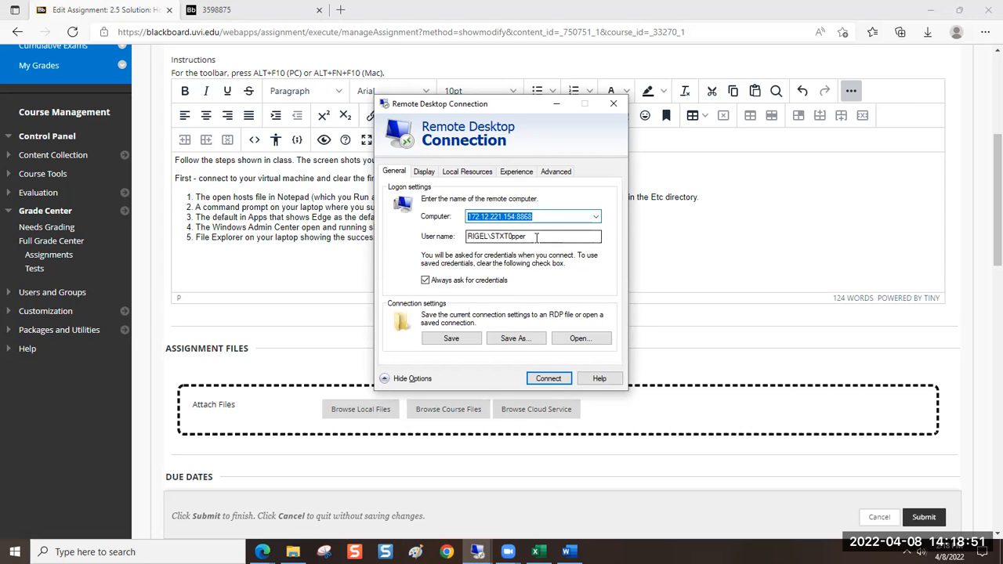
# Enter the GRUVI domain account's user name and set the computer to 172.12.221.154:8083
pyautogui.press('Tab')
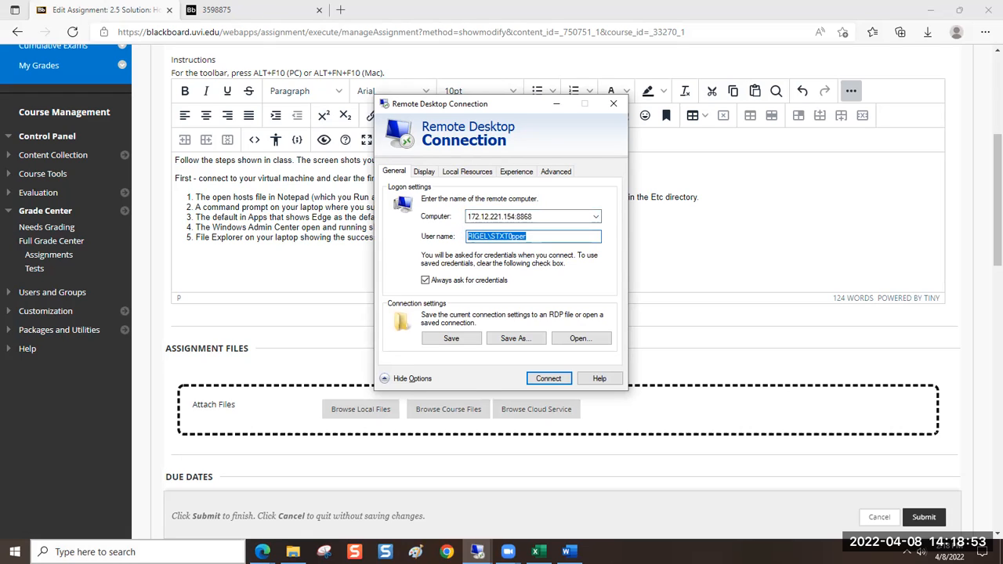
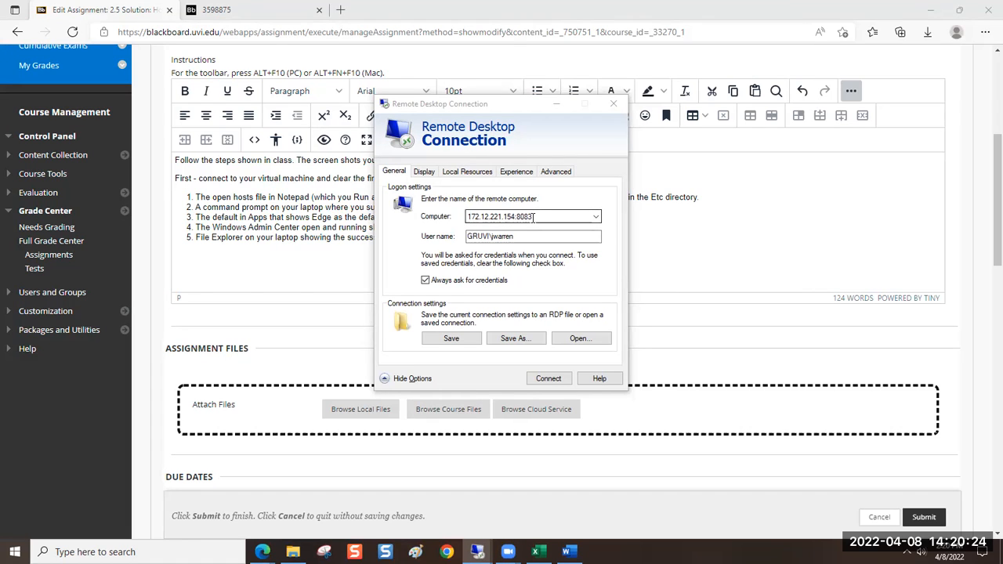
# Start the remote connection and sign in with the account password
pyautogui.click(550, 378)
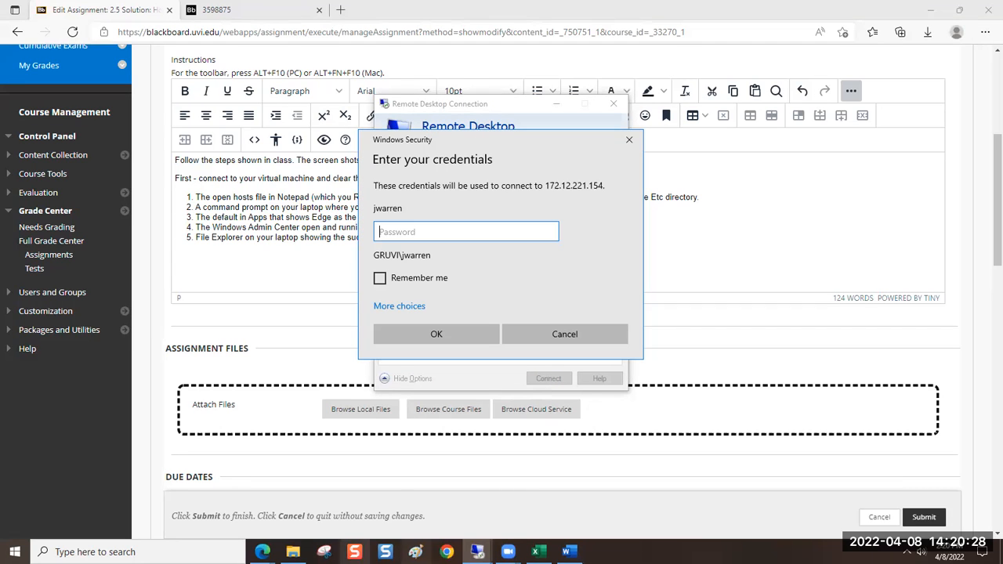
pyautogui.write('*')
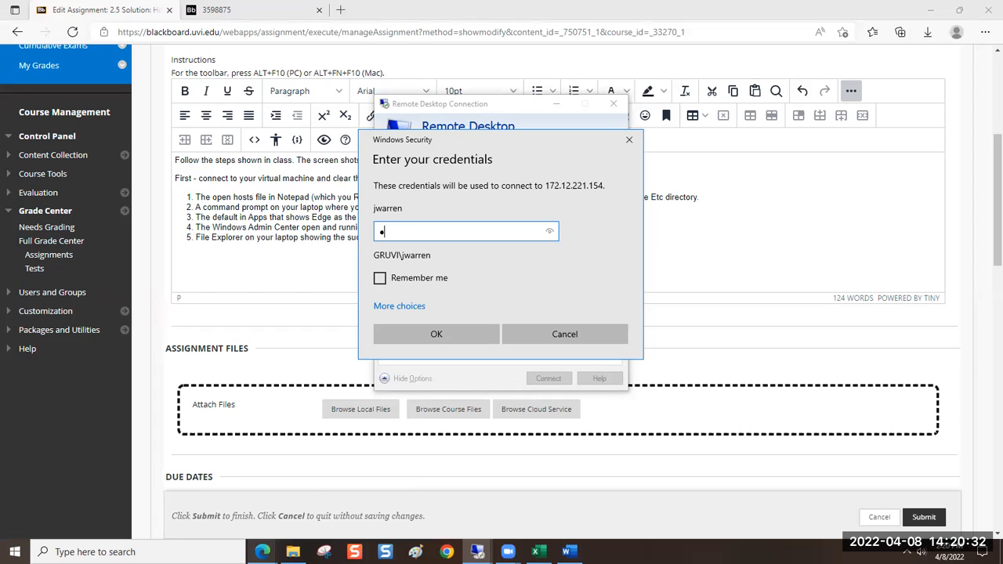
pyautogui.write('**********')
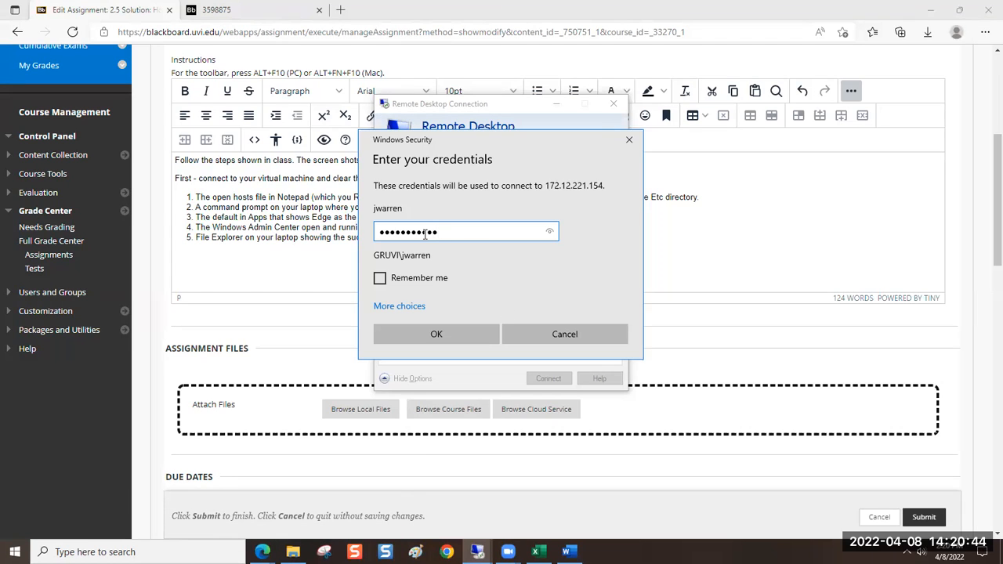
pyautogui.click(421, 335)
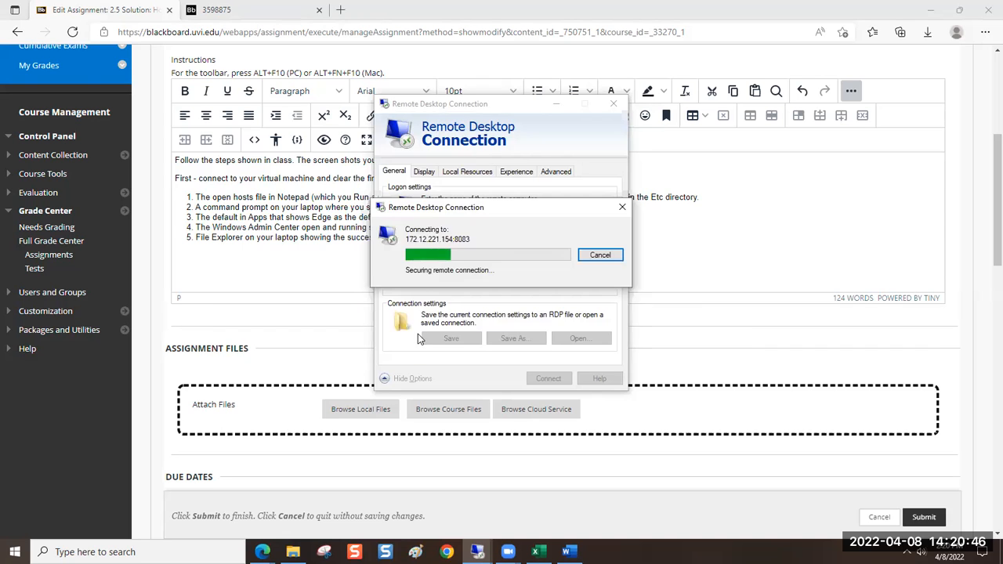
# Install the remote computer's certificate for the local machine, letting Windows select the certificate store automatically
pyautogui.click(430, 353)
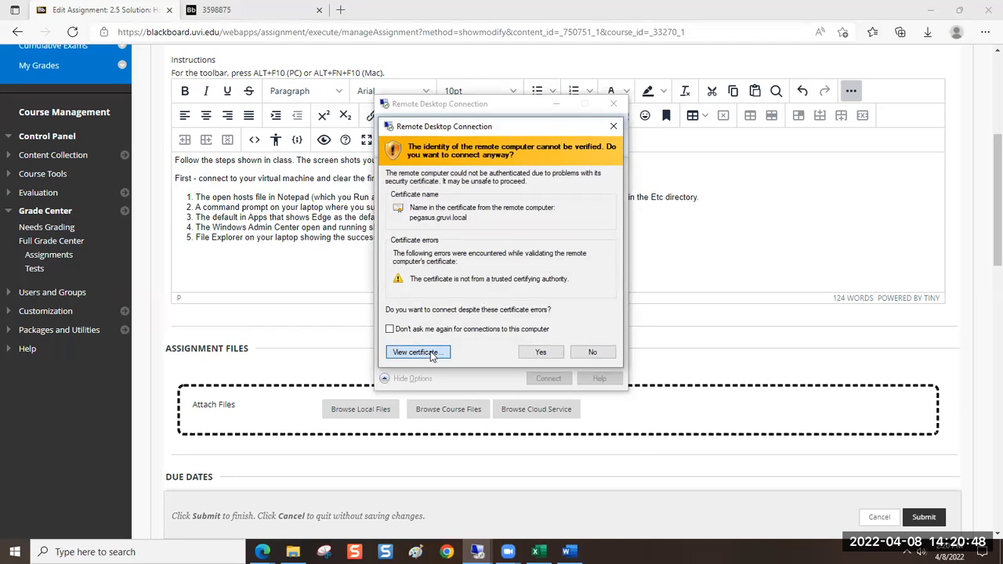
pyautogui.click(508, 392)
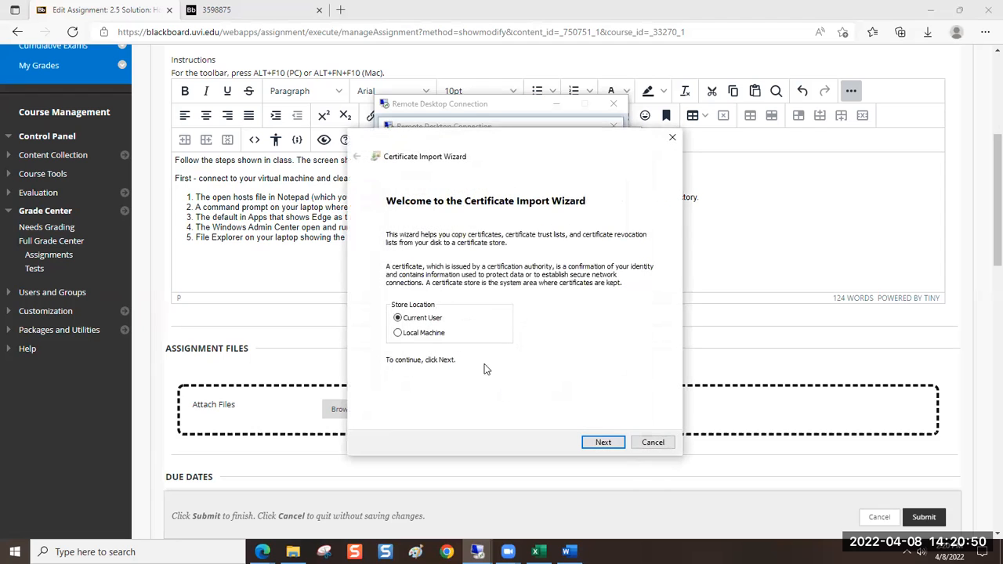
pyautogui.click(436, 335)
pyautogui.click(603, 442)
pyautogui.click(506, 384)
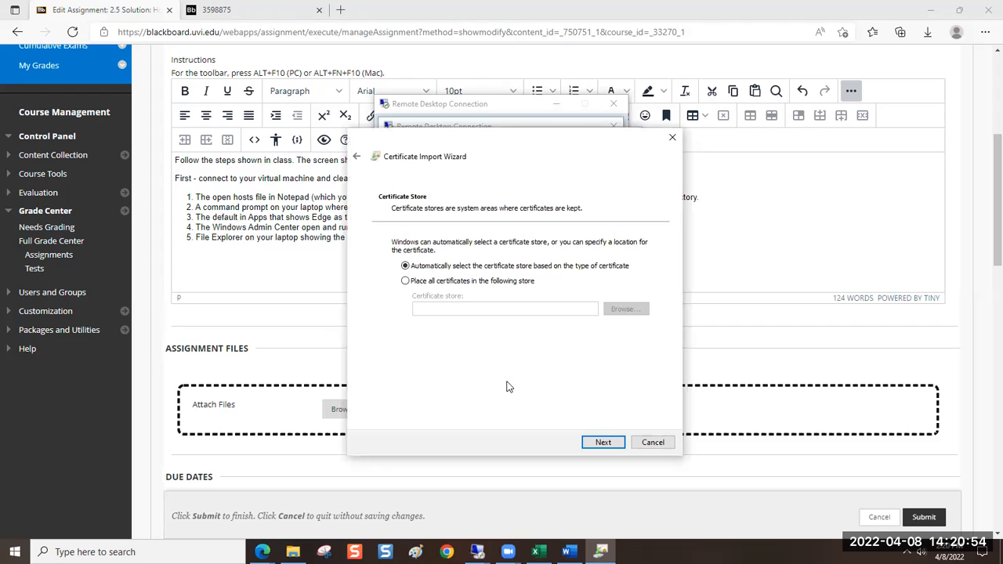
pyautogui.click(600, 443)
pyautogui.click(597, 443)
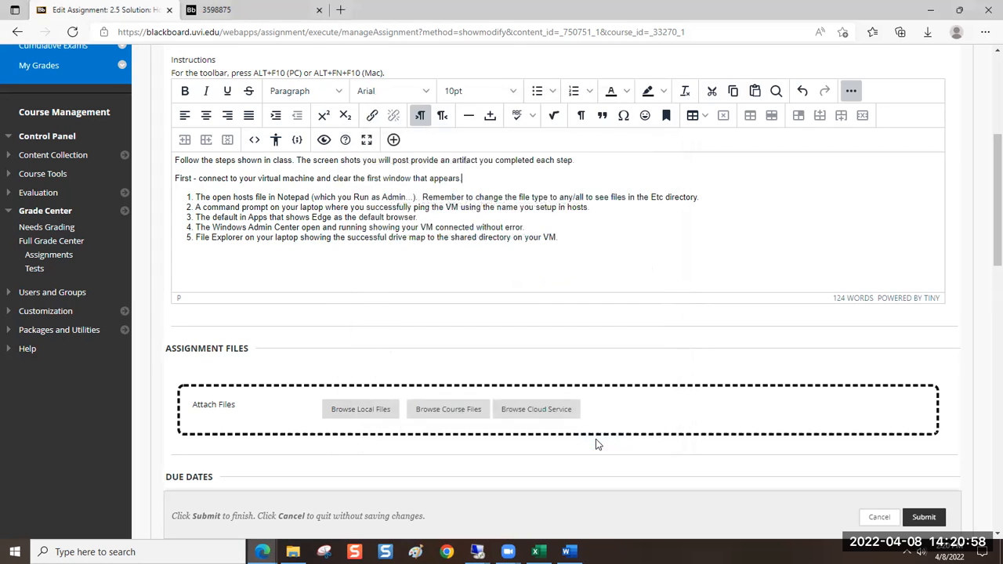
pyautogui.click(551, 321)
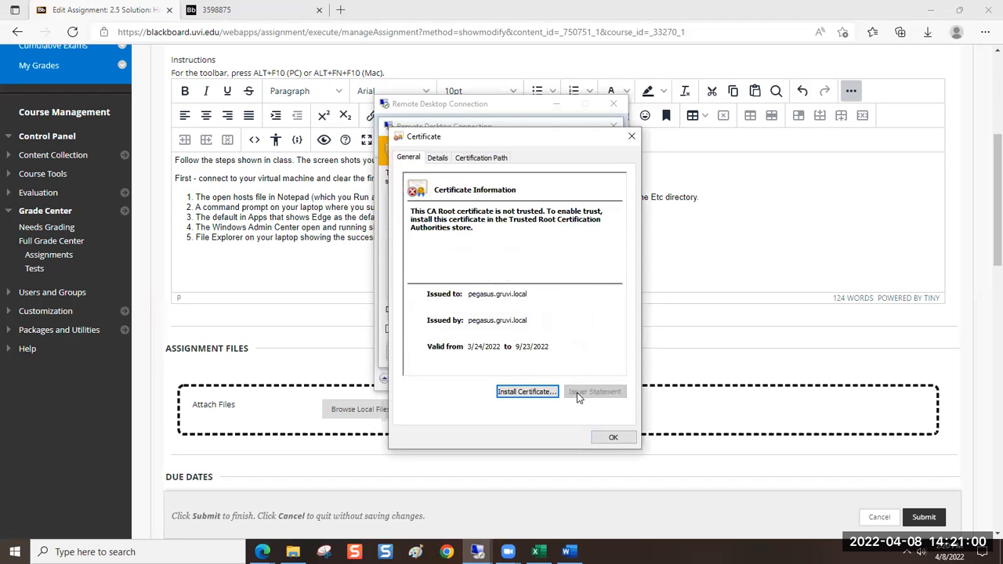
# Close the certificate, turn off future identity warnings for this computer and connect anyway
pyautogui.click(604, 436)
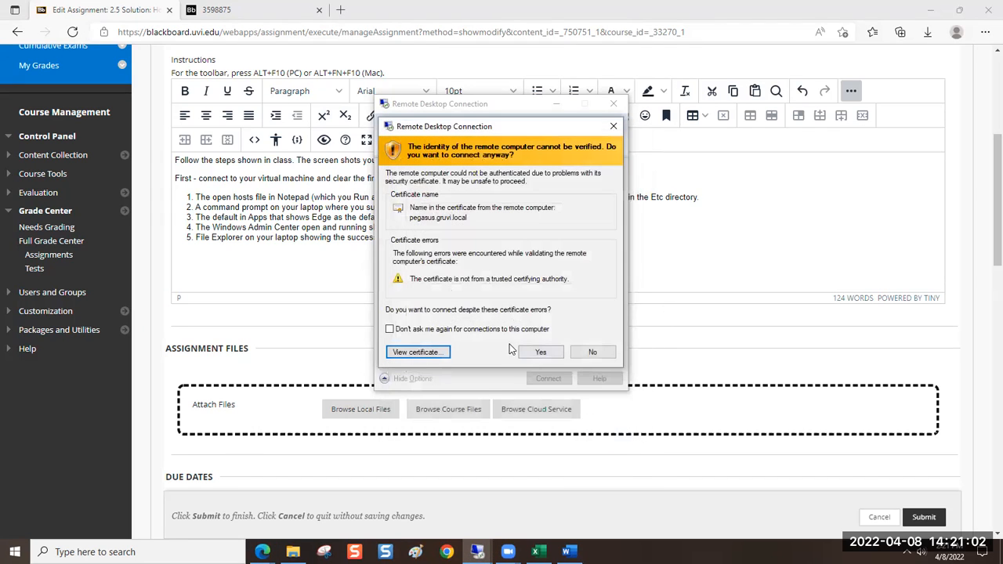
pyautogui.click(391, 330)
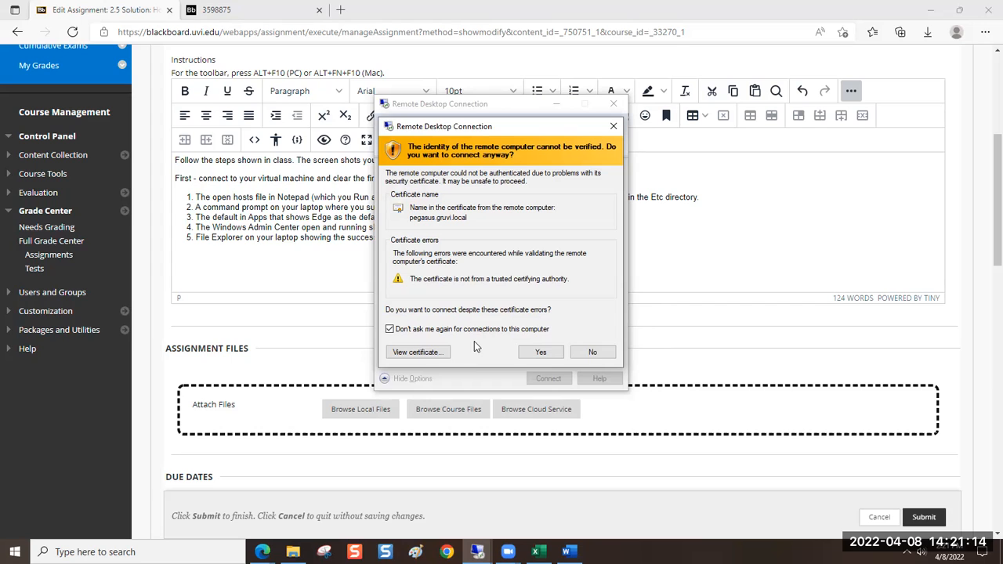
pyautogui.click(542, 353)
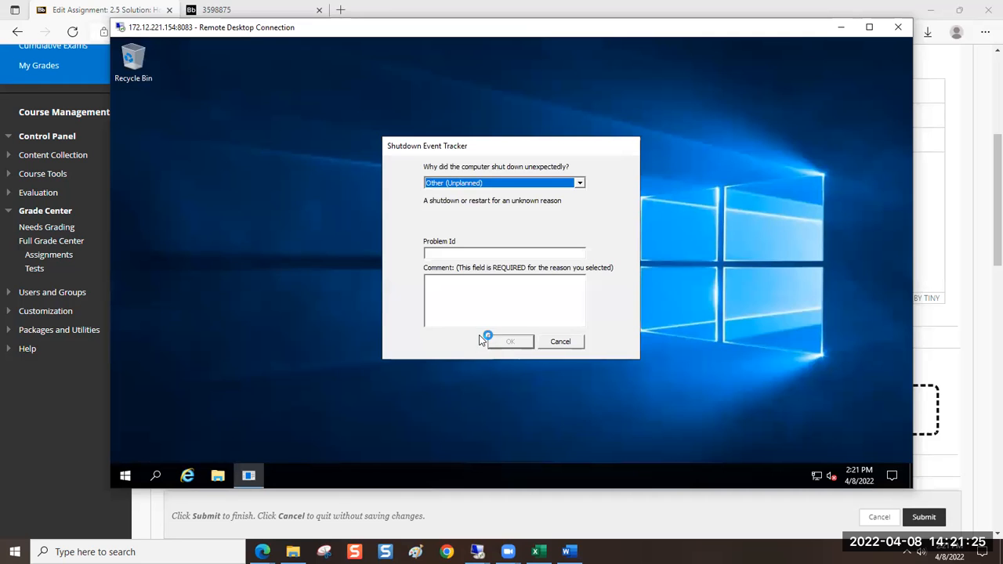
# Submit the Shutdown Event Tracker with problem ID 001 and the comment "Shutdown"
pyautogui.click(506, 252)
pyautogui.write('001')
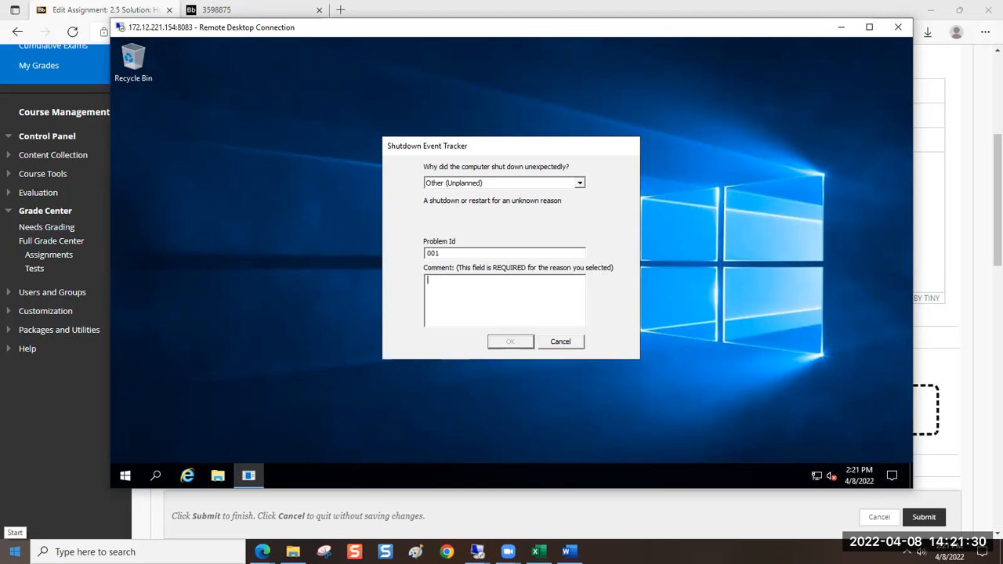
pyautogui.write('Shutdown')
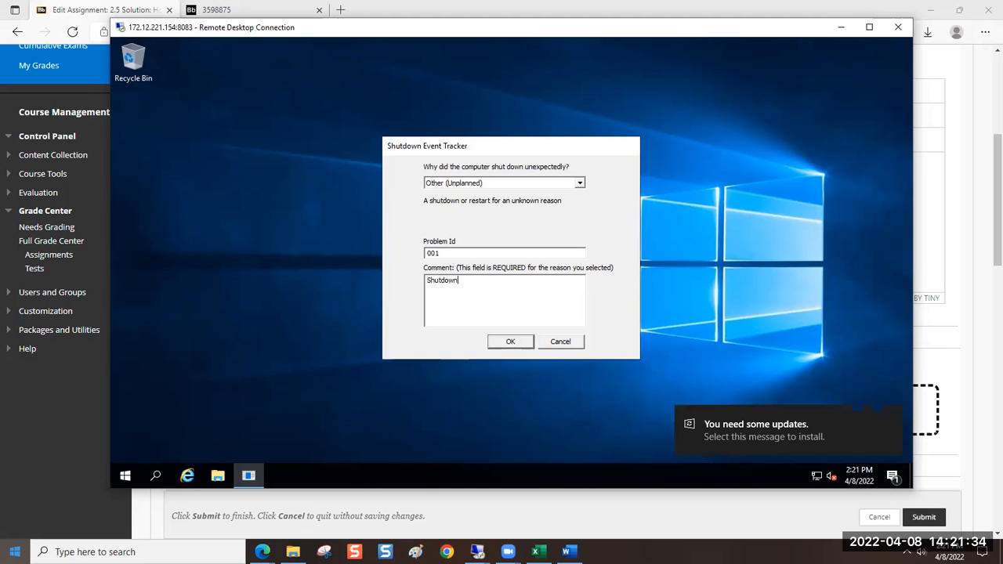
pyautogui.press('Return')
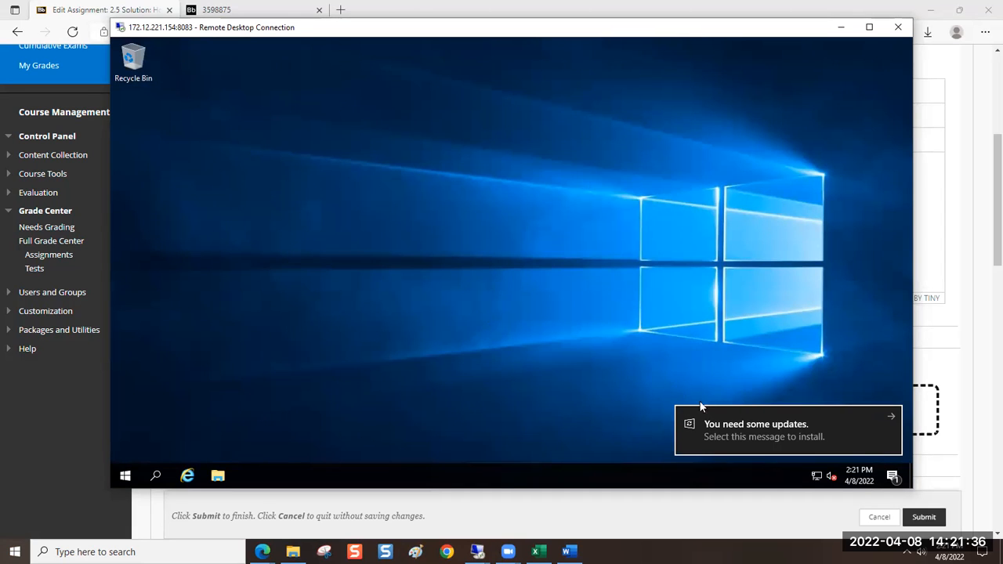
# Open the virtual machine's Windows Update settings from the notification and install the pending Microsoft Defender Antivirus update
pyautogui.click(715, 425)
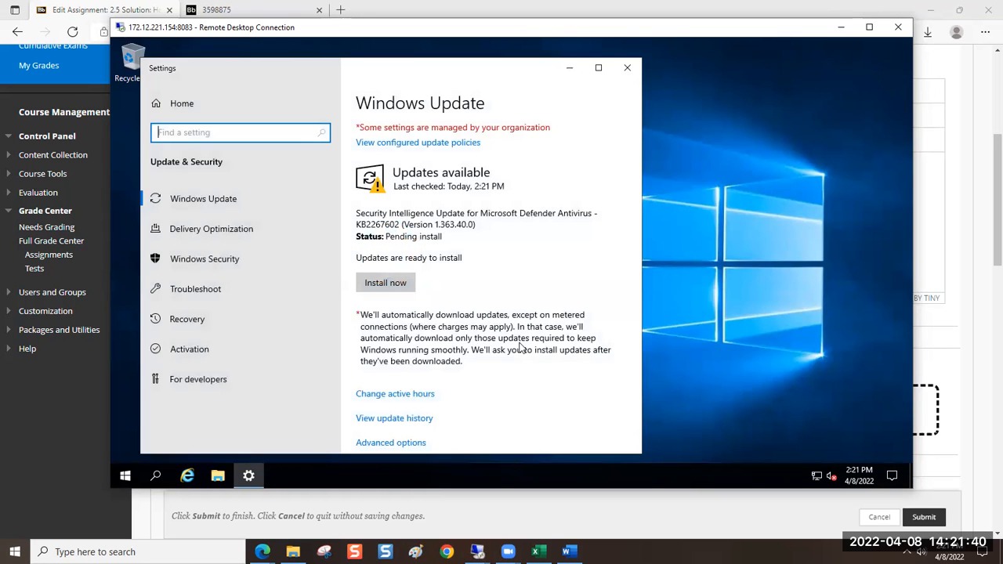
pyautogui.click(395, 284)
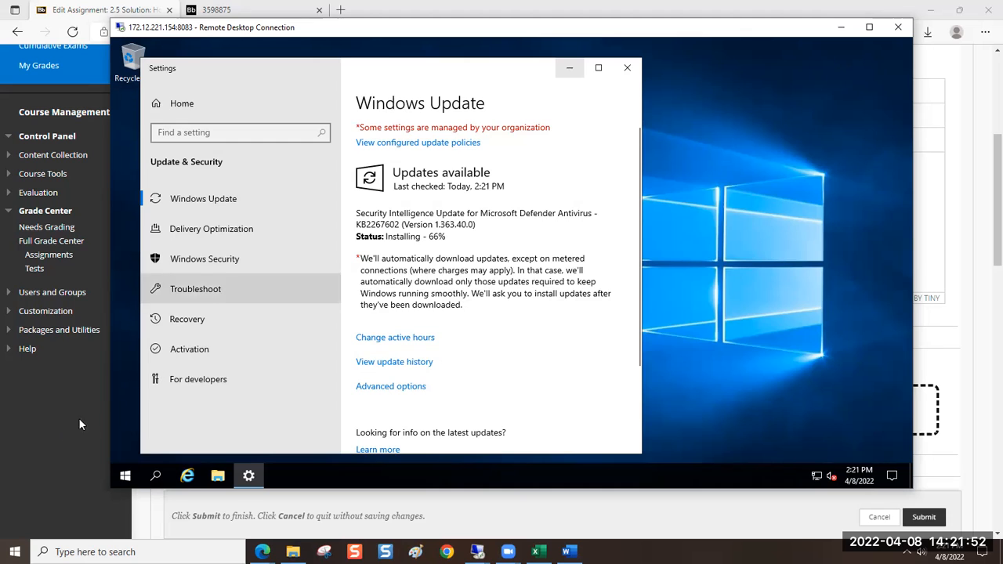
# Return to the Blackboard assignment and highlight the hosts file item in the instructions to review it
pyautogui.click(47, 445)
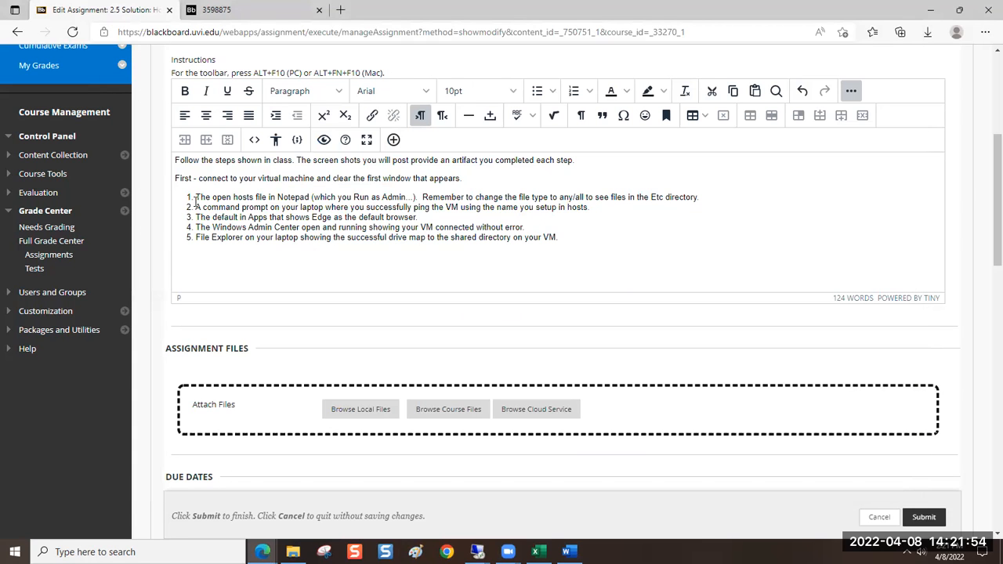
pyautogui.moveTo(196, 197); pyautogui.dragTo(418, 194)
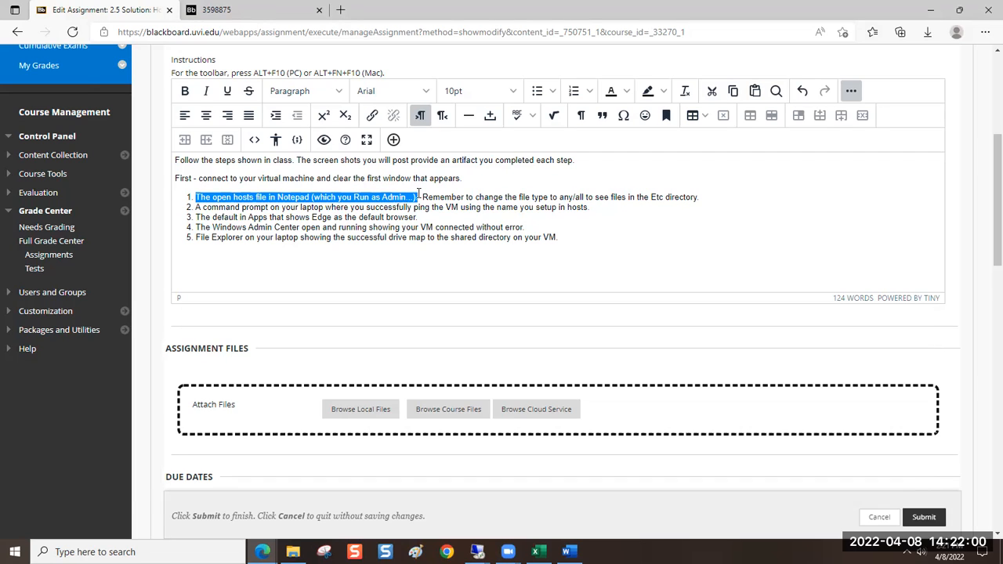
pyautogui.moveTo(419, 194); pyautogui.dragTo(718, 195)
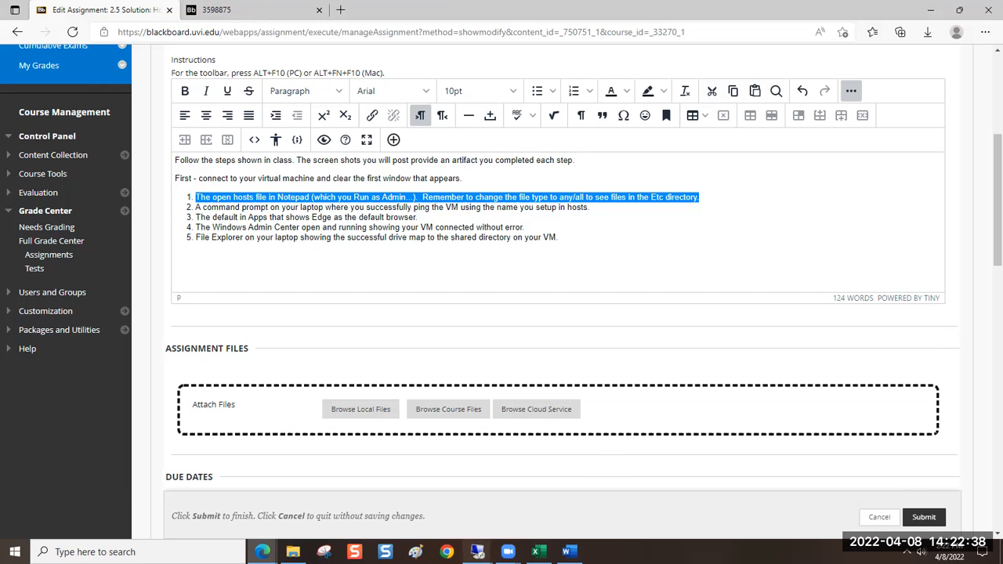
# Switch back to the 172.12.221.154:8083 remote session and launch Notepad there as administrator
pyautogui.click(478, 552)
pyautogui.click(518, 499)
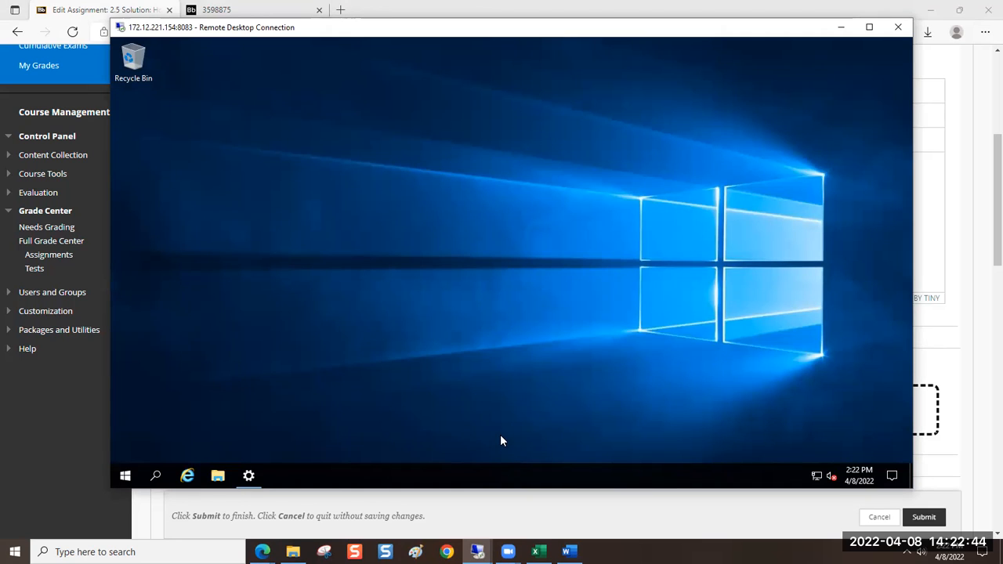
pyautogui.click(124, 476)
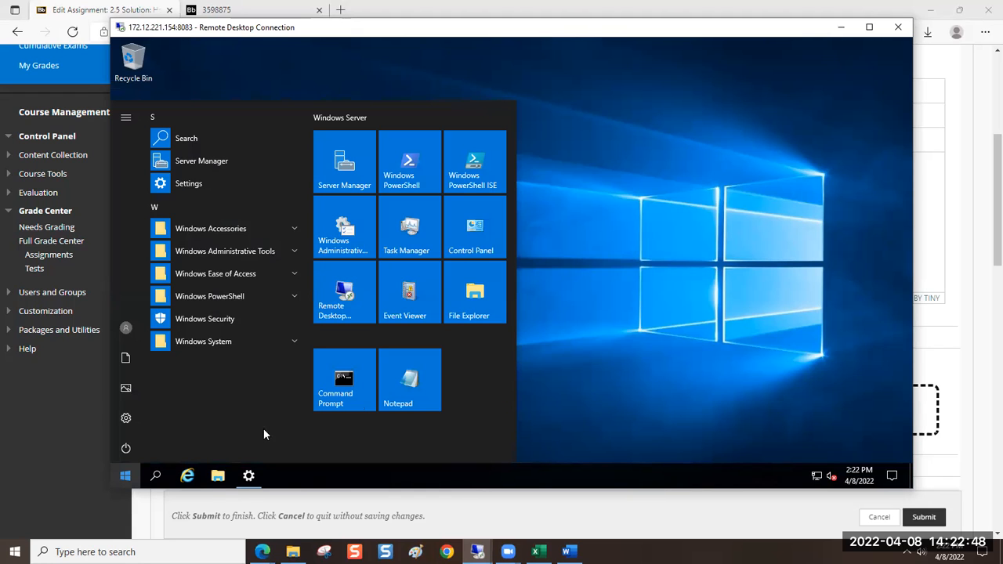
pyautogui.rightClick(411, 380)
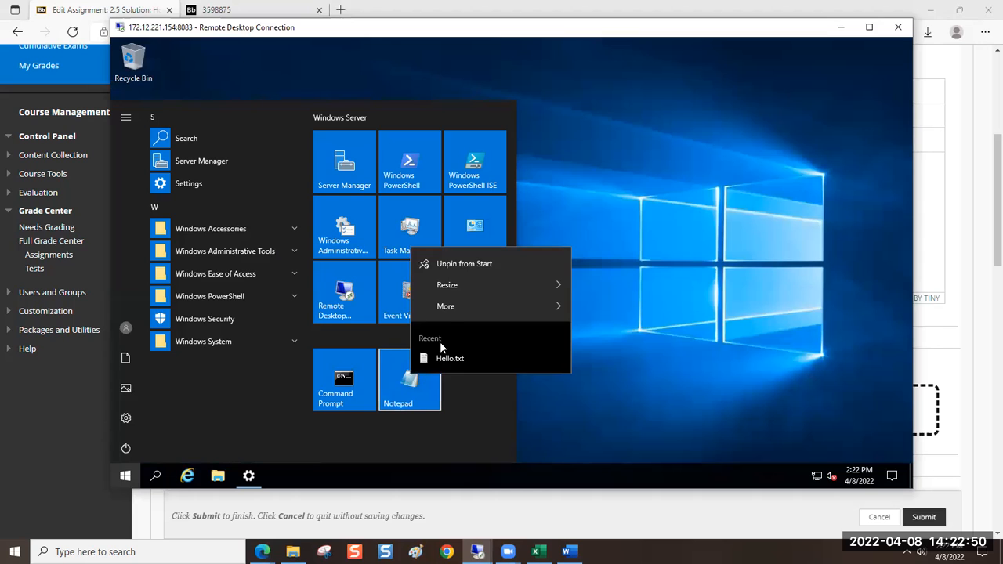
pyautogui.moveTo(454, 306)
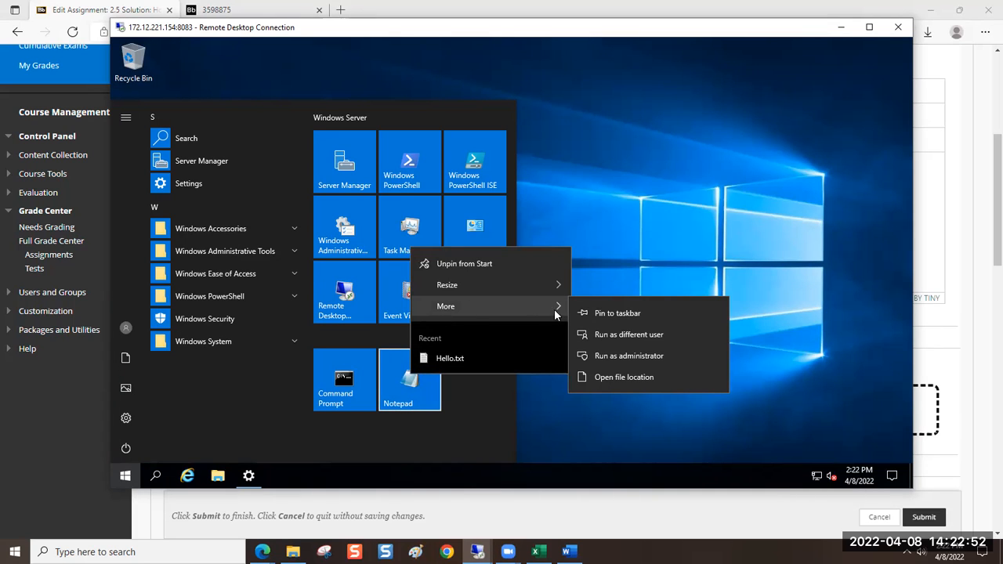
pyautogui.click(598, 358)
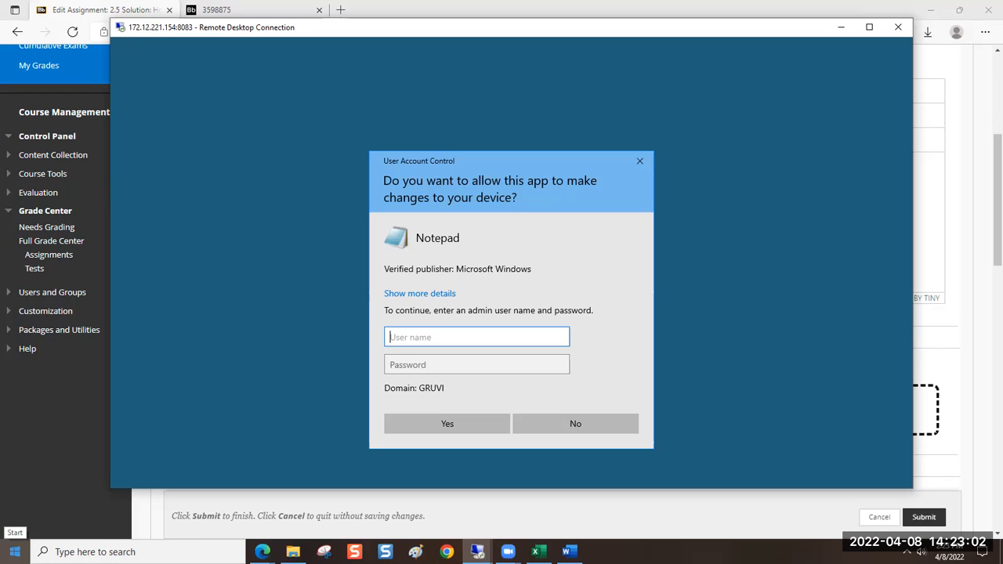
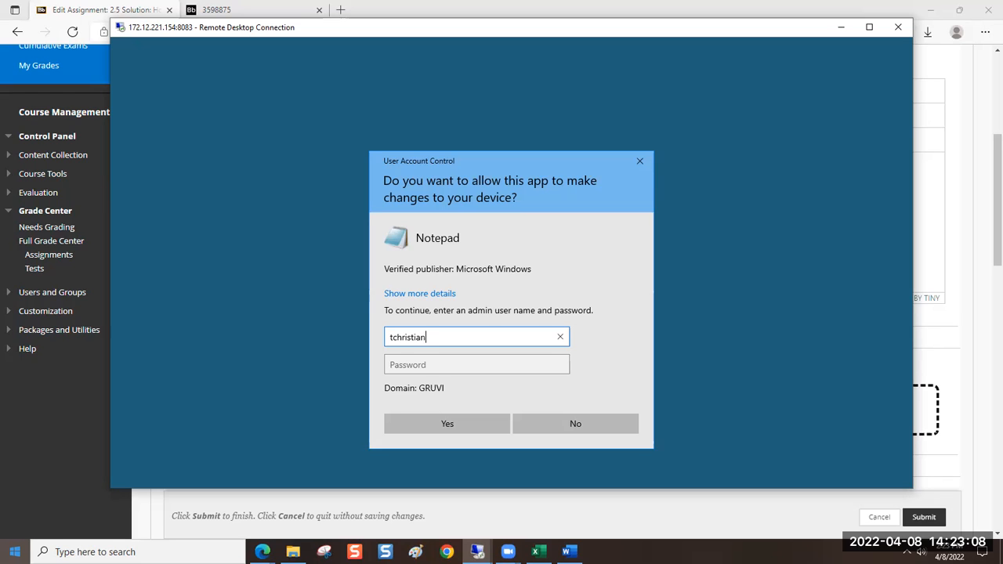
# Authorize Notepad's elevated start by entering the administrator's user name and the account password
pyautogui.press('Tab')
pyautogui.write('p')
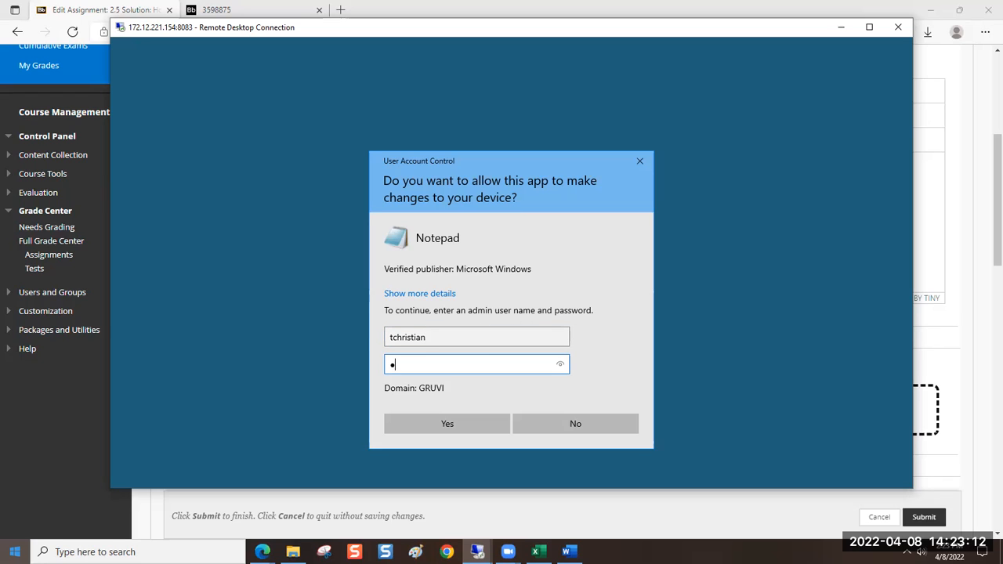
pyautogui.write('asswo●●●●●●●●●●●')
pyautogui.press('Return')
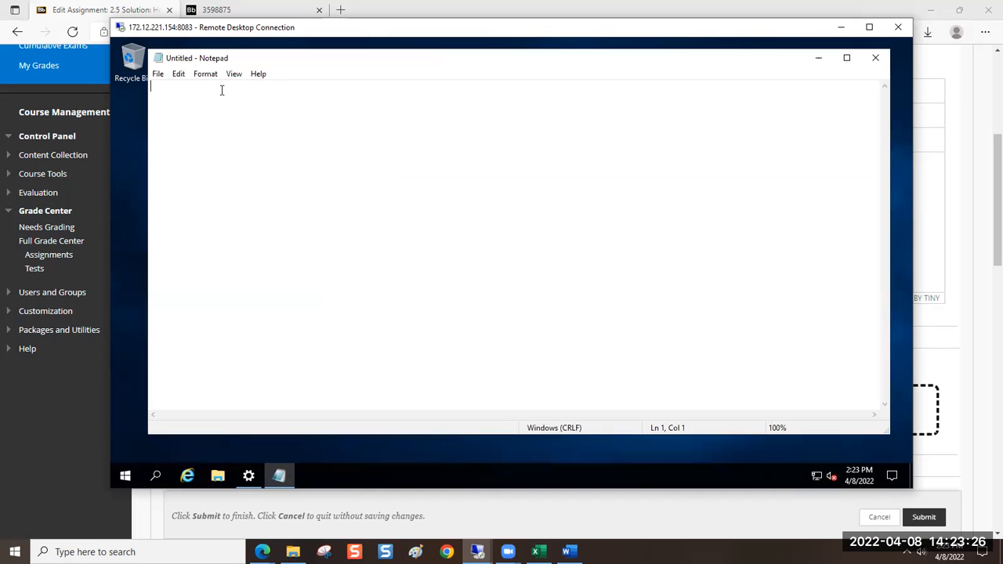
# Make the Notepad window narrower, position it within the desktop and bring up the dialog for opening a file
pyautogui.moveTo(149, 123); pyautogui.dragTo(398, 157)
pyautogui.moveTo(484, 78); pyautogui.dragTo(388, 65)
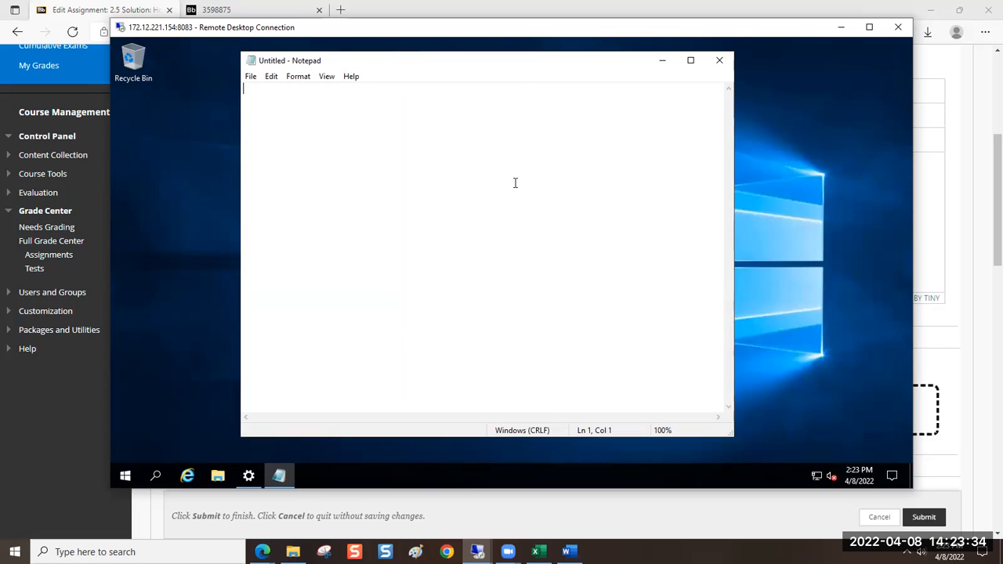
pyautogui.click(252, 79)
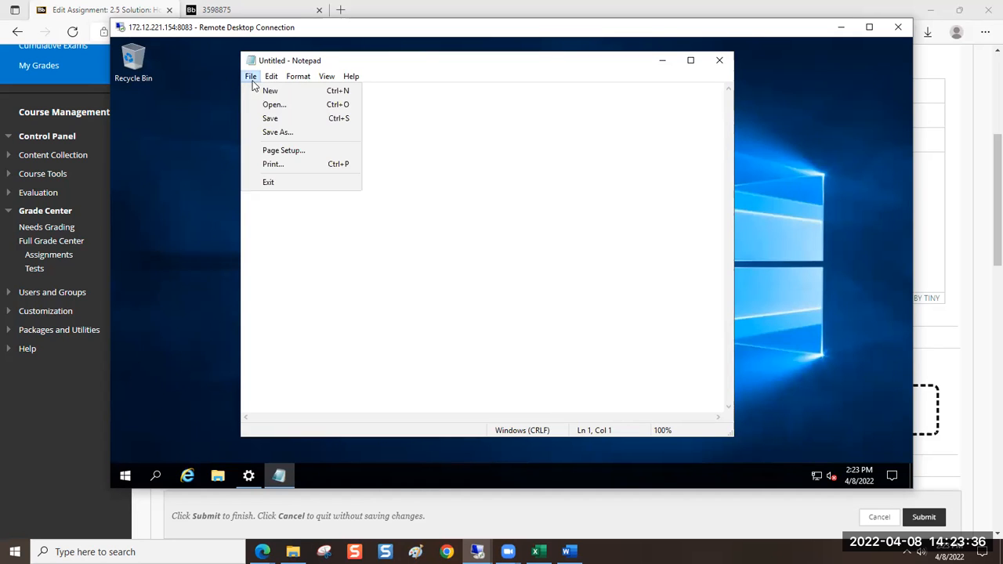
pyautogui.click(268, 104)
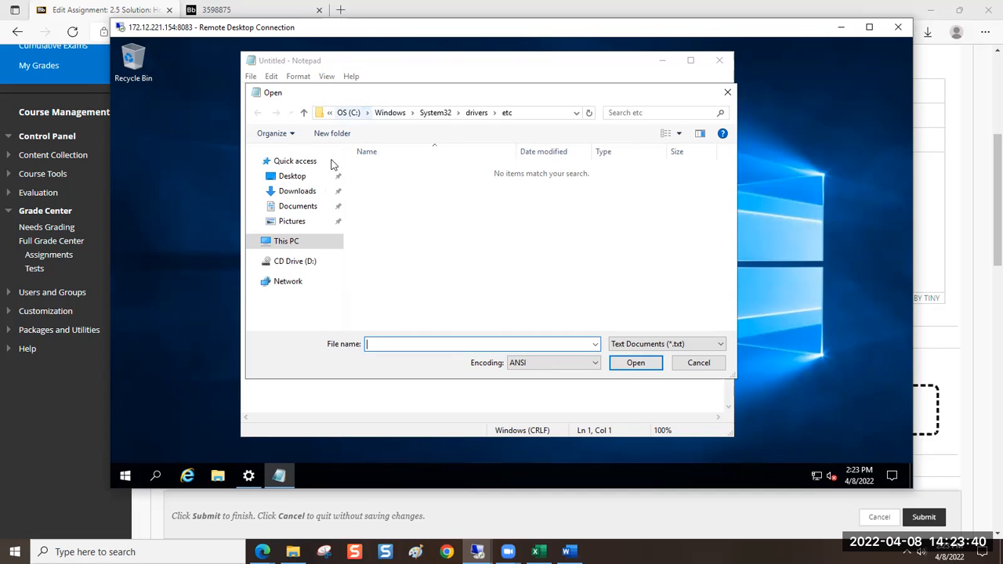
# Browse from This PC through drive OS (C:) and the Windows folder to the System32 folder
pyautogui.click(286, 241)
pyautogui.doubleClick(397, 311)
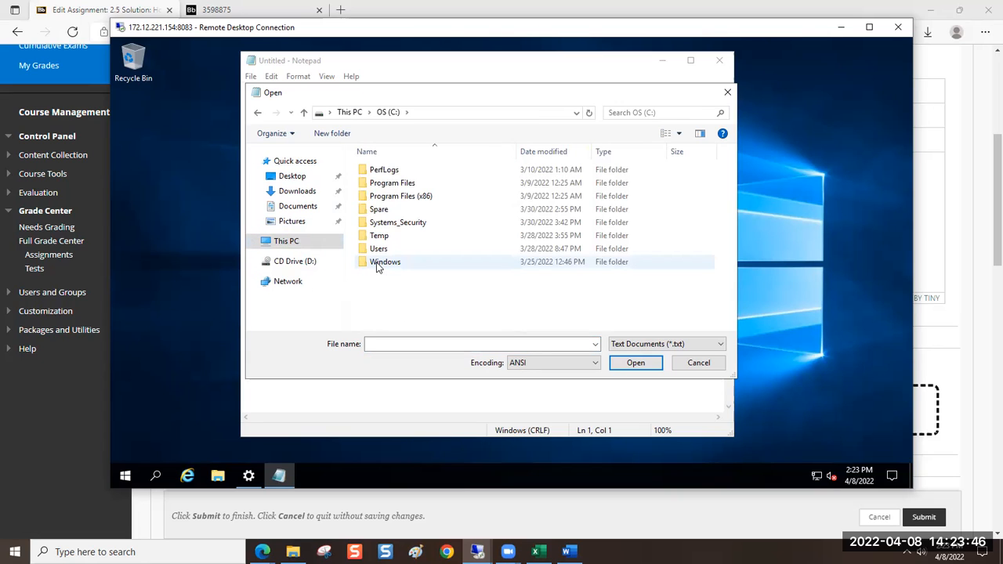
pyautogui.doubleClick(379, 263)
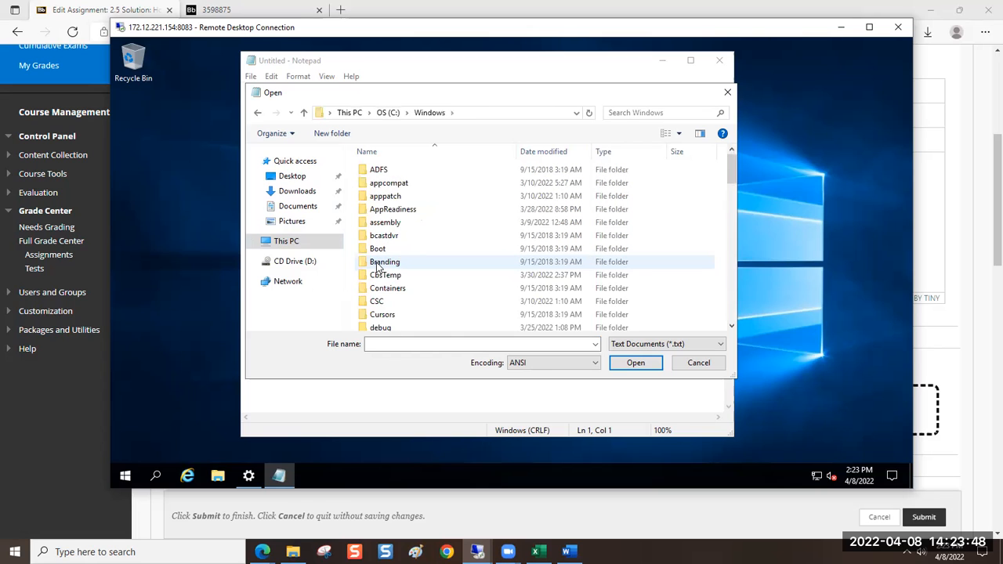
pyautogui.scroll(-2, 420, 222)
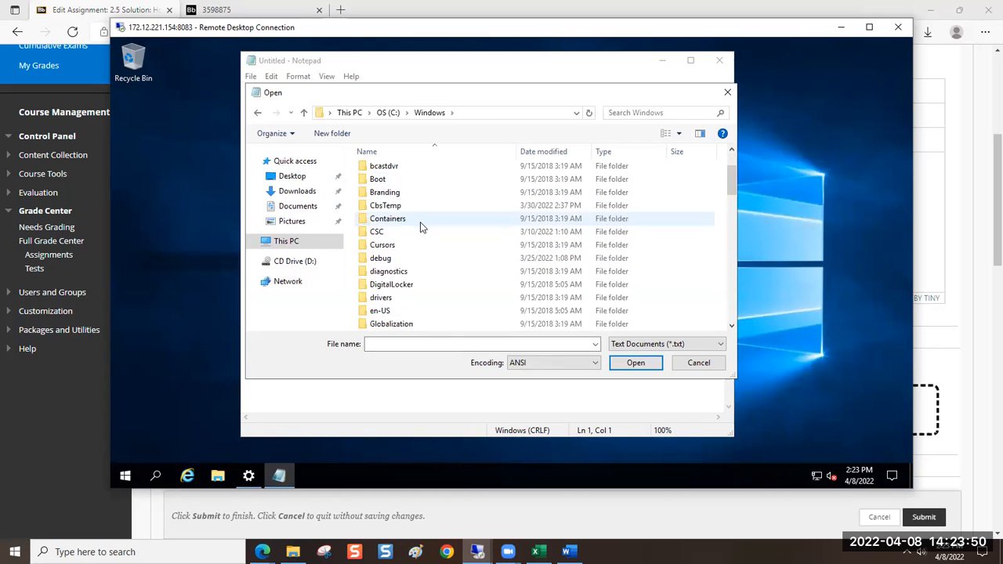
pyautogui.scroll(-5, 412, 228)
pyautogui.click(408, 230)
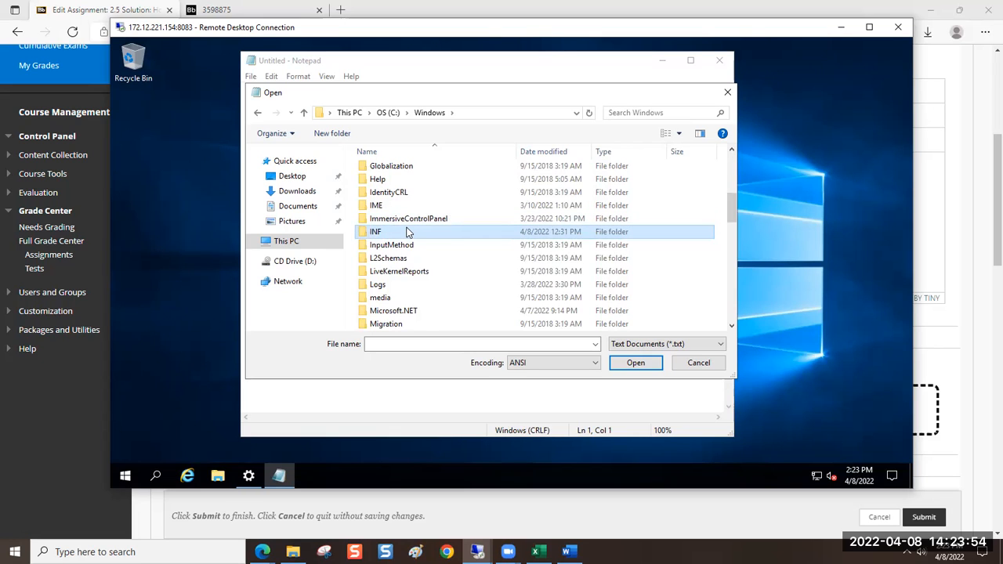
pyautogui.press('s')
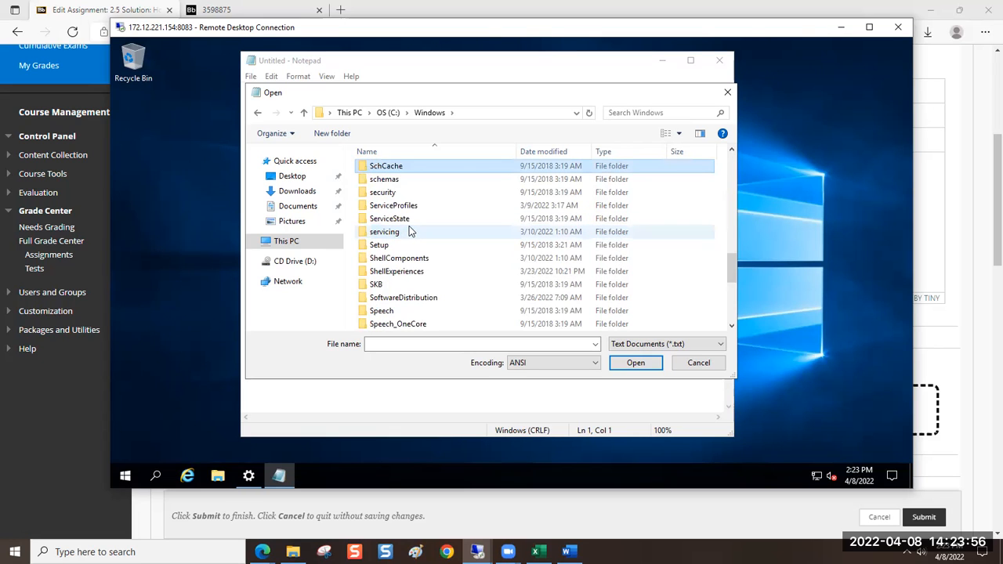
pyautogui.scroll(-3, 432, 242)
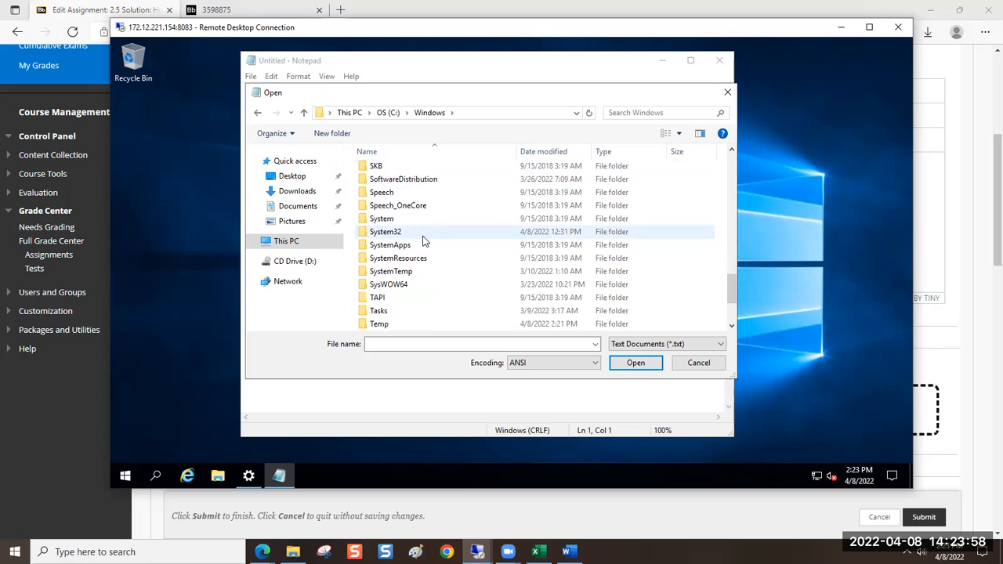
pyautogui.click(420, 231)
pyautogui.doubleClick(420, 232)
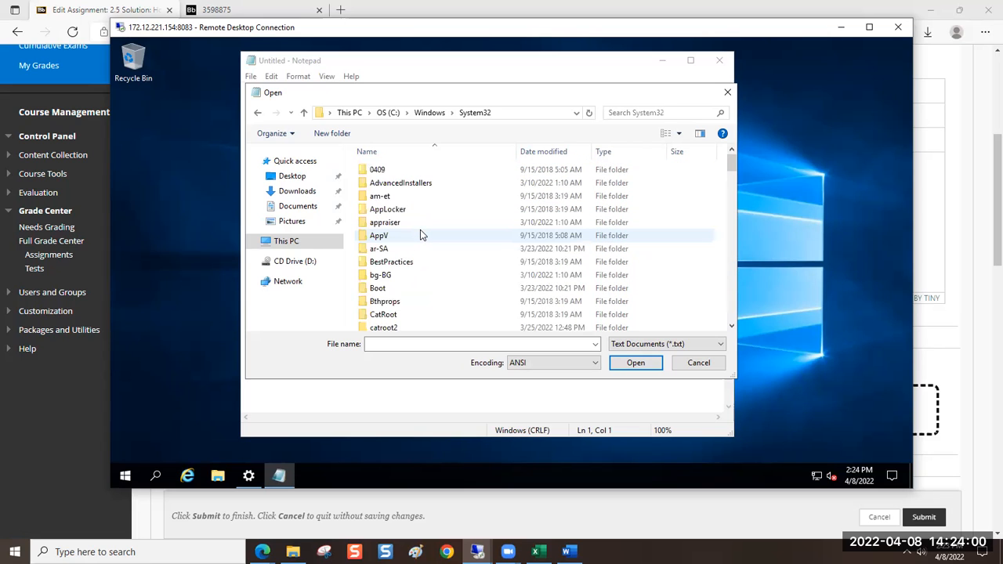
# Go into the drivers folder within System32 and open its etc subfolder
pyautogui.click(421, 232)
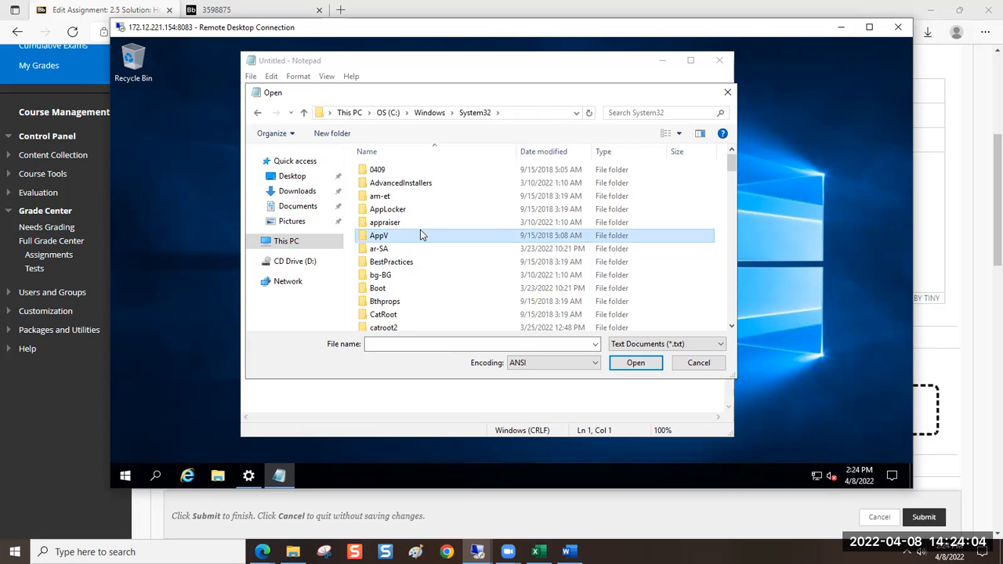
pyautogui.press('d')
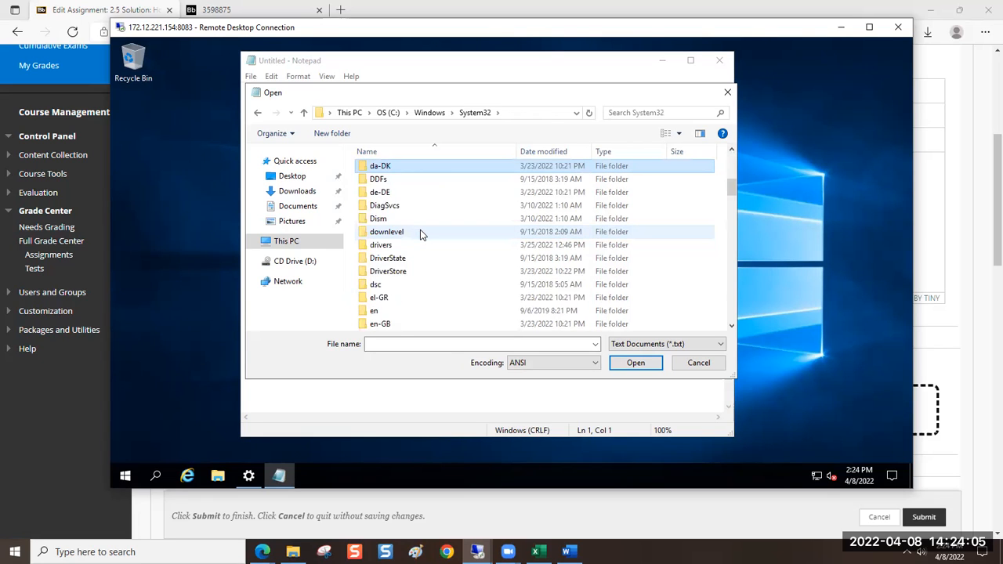
pyautogui.doubleClick(378, 246)
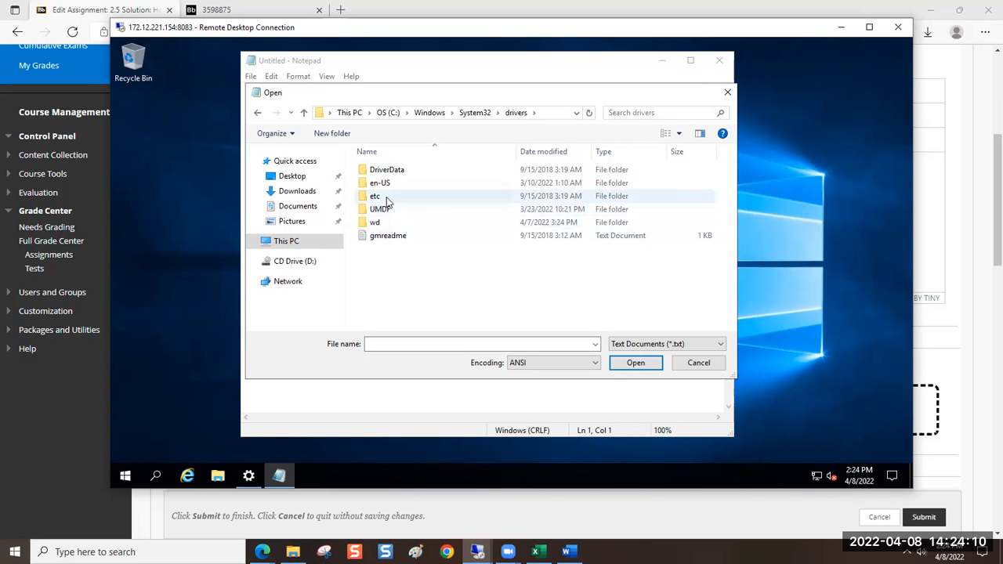
pyautogui.doubleClick(377, 197)
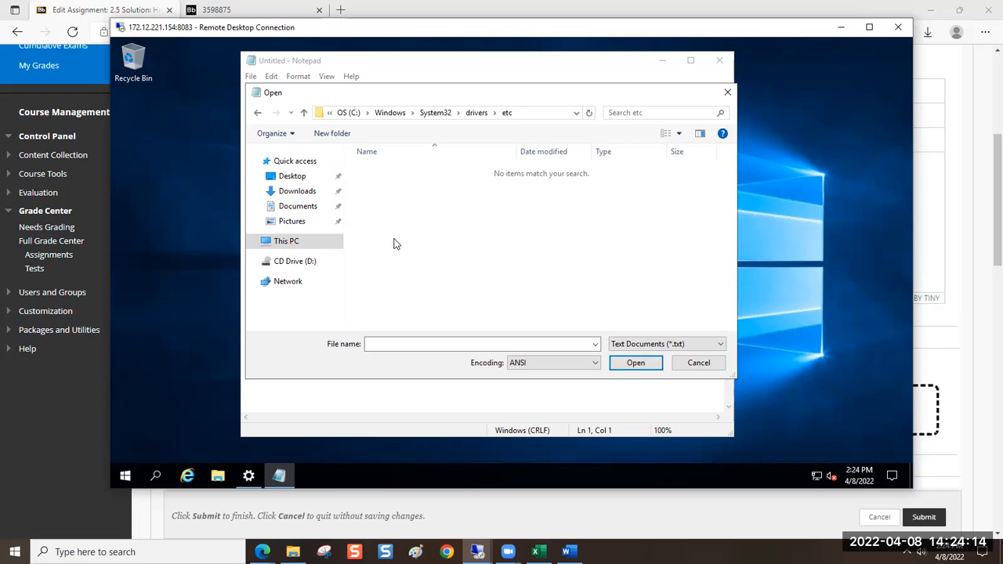
# Show All Files in the etc folder and open the hosts file
pyautogui.click(617, 348)
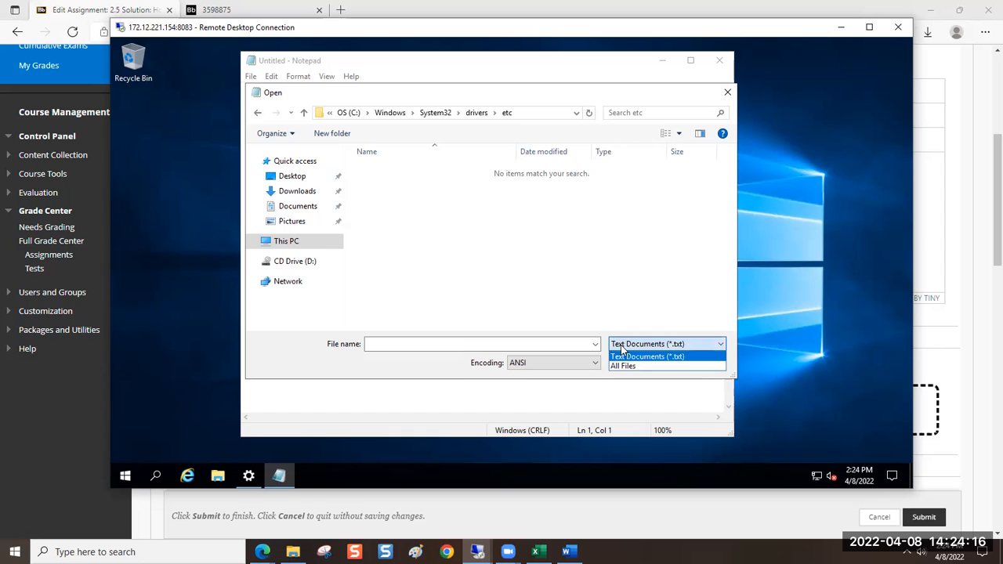
pyautogui.click(613, 367)
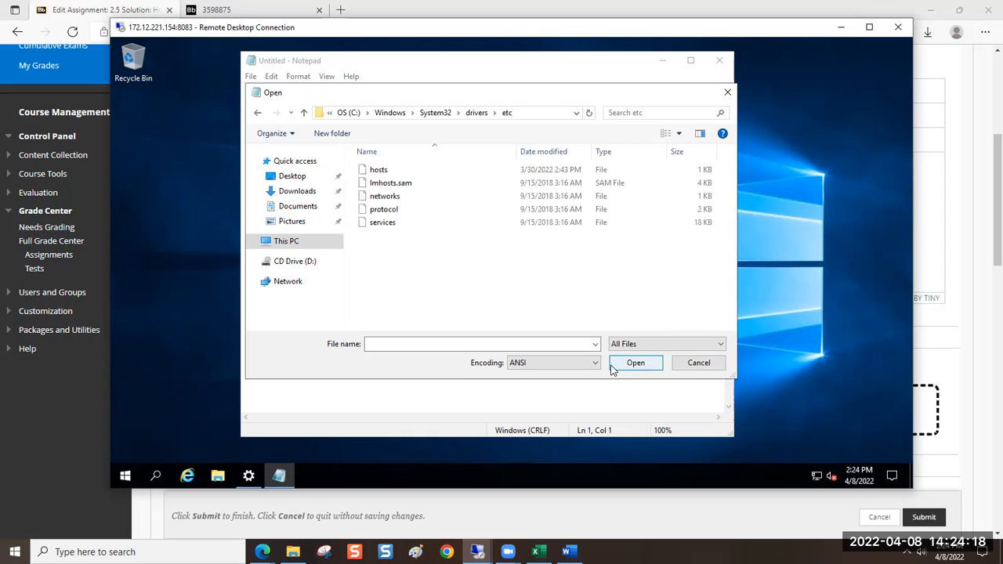
pyautogui.doubleClick(375, 170)
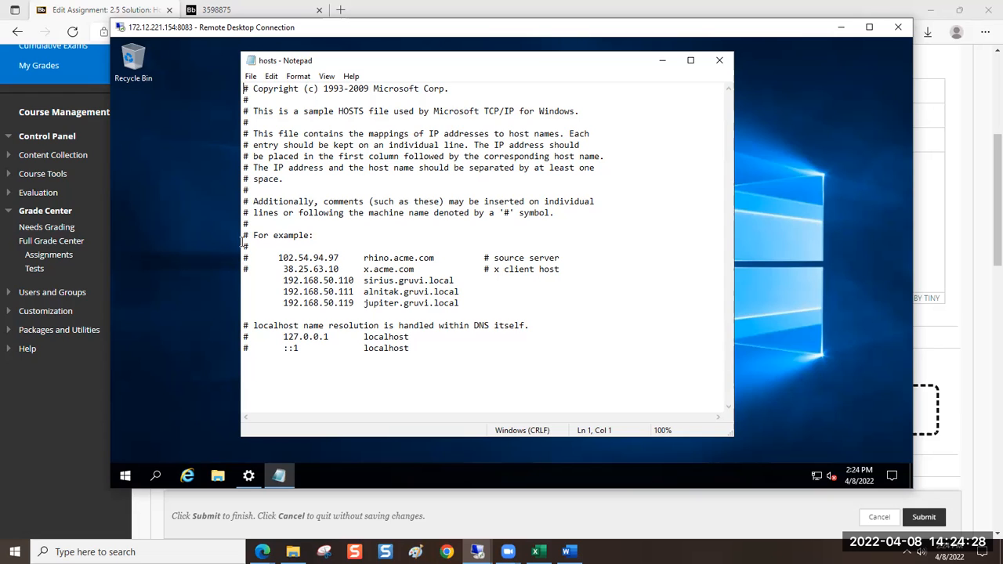
# Start a new indented line below the jupiter.gruvi.local entry, clearing the stray characters entered on it
pyautogui.moveTo(244, 89); pyautogui.dragTo(252, 89)
pyautogui.click(460, 305)
pyautogui.press('Return')
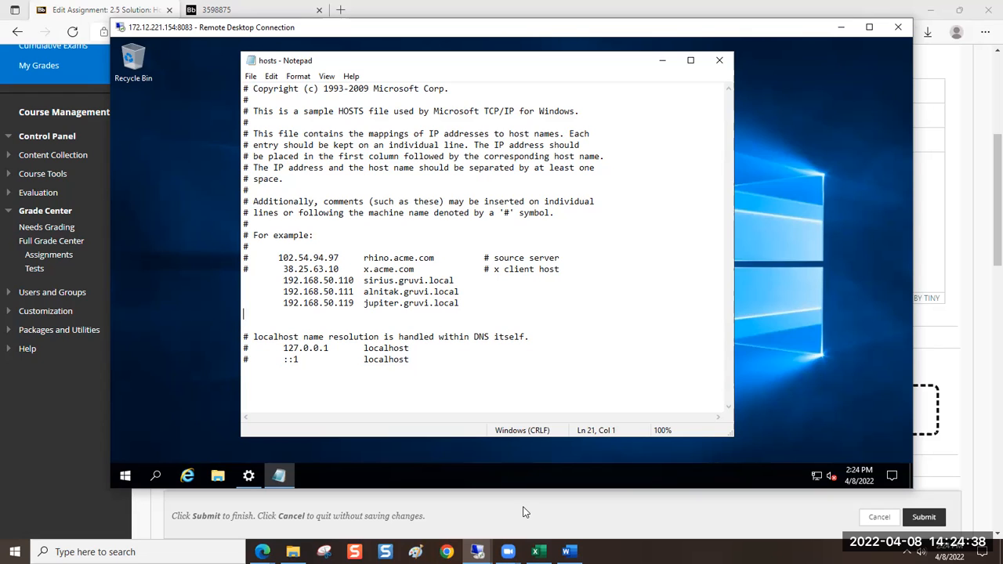
pyautogui.press('Tab')
pyautogui.write('ds')
pyautogui.press('BackSpace')
pyautogui.press('BackSpace')
# Highlight the jupiter.gruvi.local entry and then the end of its IP address to point them out
pyautogui.moveTo(243, 304); pyautogui.dragTo(486, 303)
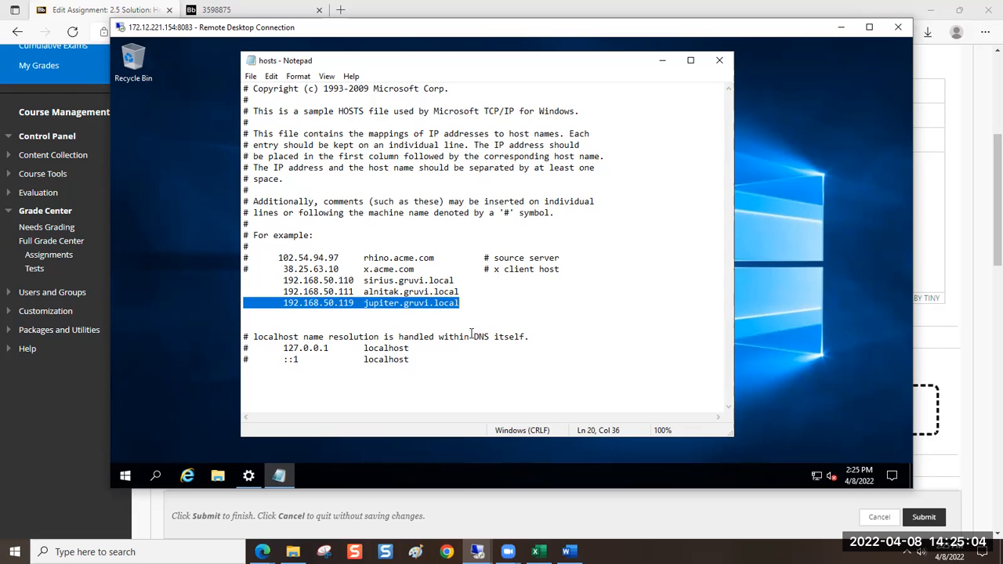
pyautogui.click(349, 304)
pyautogui.hotkey('shift', 'Right')
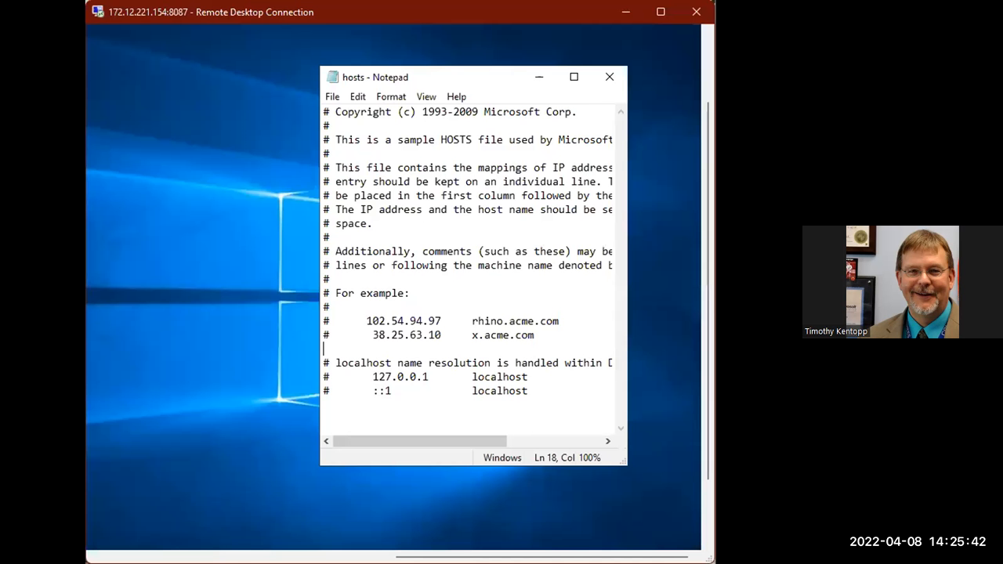
# Maximize the 172.12.221.154:8087 session and its hosts file window, and enter 192.168.50.110 on the blank line below the x.acme.com example
pyautogui.doubleClick(366, 15)
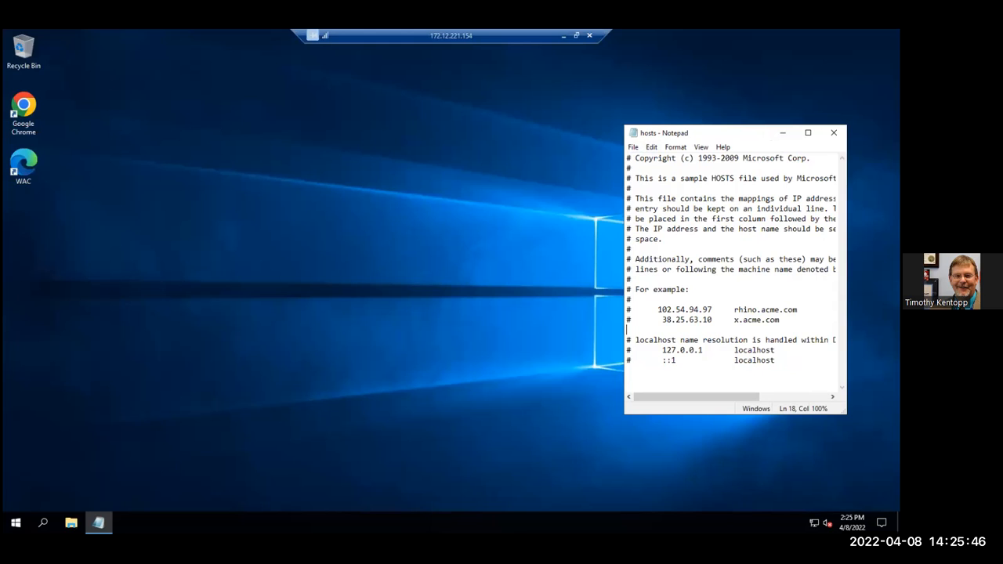
pyautogui.click(808, 132)
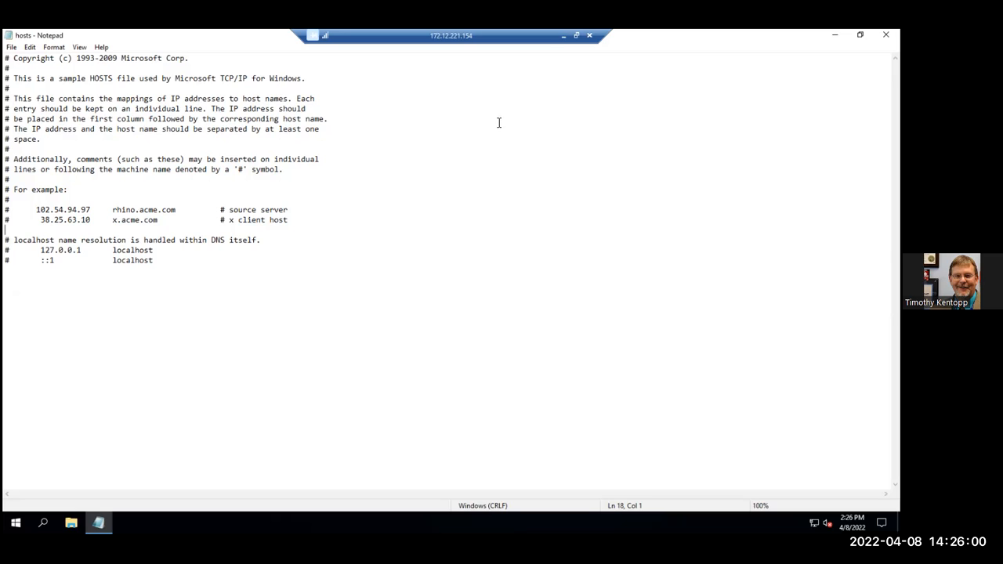
pyautogui.press('Tab')
pyautogui.write('192.168.50.110')
# Add the host name sirius.gruvi.local after the 192.168.50.110 address, correcting the misspellings
pyautogui.press('Tab')
pyautogui.write('serious')
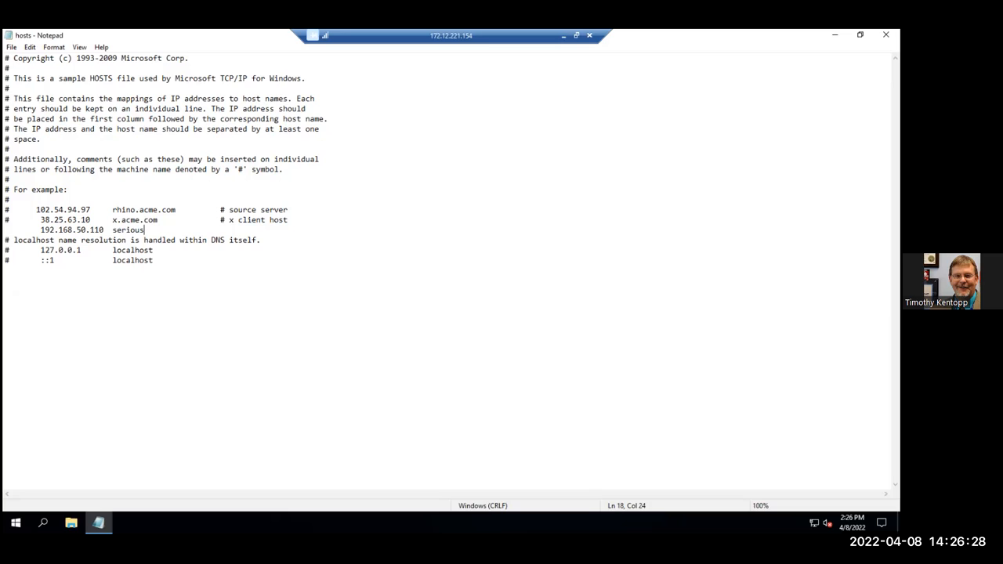
pyautogui.press('BackSpace')
pyautogui.press('BackSpace')
pyautogui.press('BackSpace')
pyautogui.press('BackSpace')
pyautogui.press('BackSpace')
pyautogui.press('BackSpace')
pyautogui.write('irri')
pyautogui.press('BackSpace')
pyautogui.press('BackSpace')
pyautogui.write('ius.gruvi.local')
# Insert several blank lines between the sirius.gruvi.local entry and the localhost comment
pyautogui.press('Return')
pyautogui.press('Return')
pyautogui.press('Return')
pyautogui.press('Return')
pyautogui.press('Return')
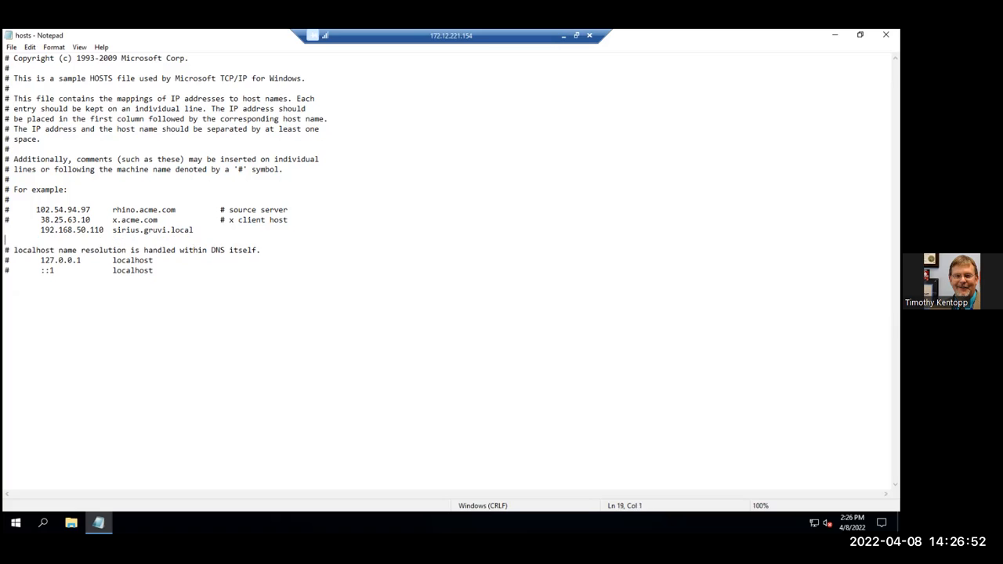
pyautogui.press('Return')
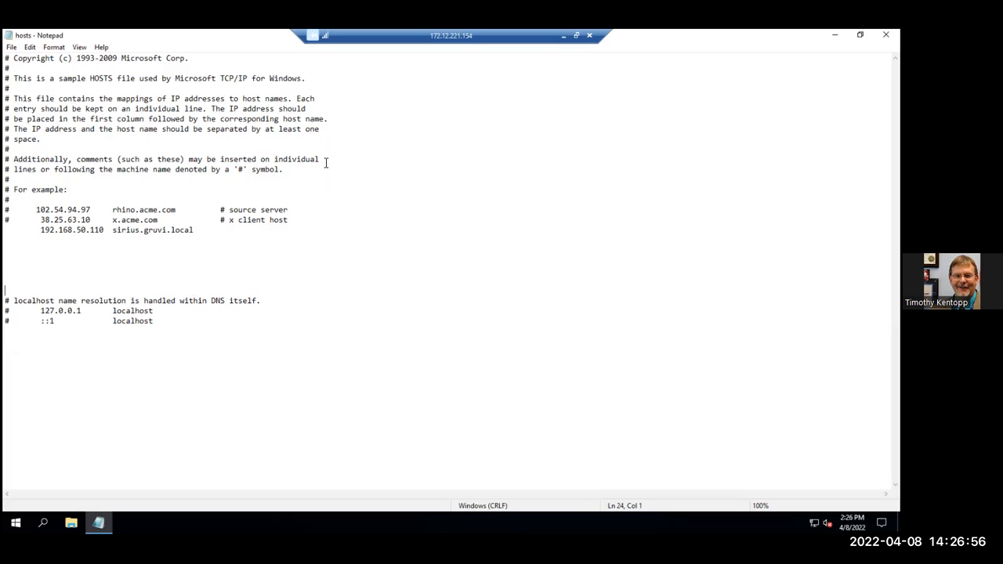
# Add the entry 192.168.50.111 alnitak.gruvi.local on the line directly below the sirius entry
pyautogui.click(43, 241)
pyautogui.press('Tab')
pyautogui.write('192.168.50.111')
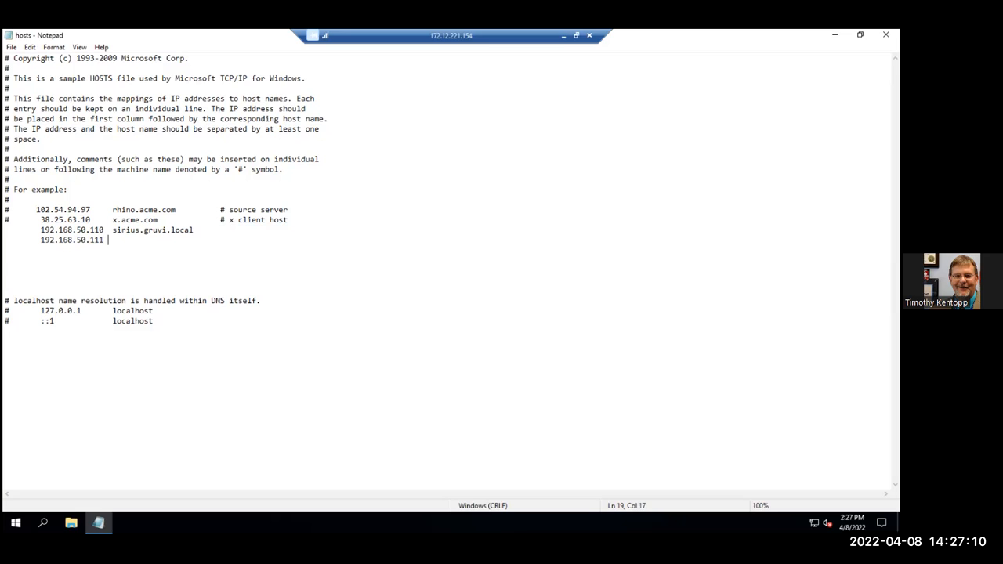
pyautogui.press('Tab')
pyautogui.write('al')
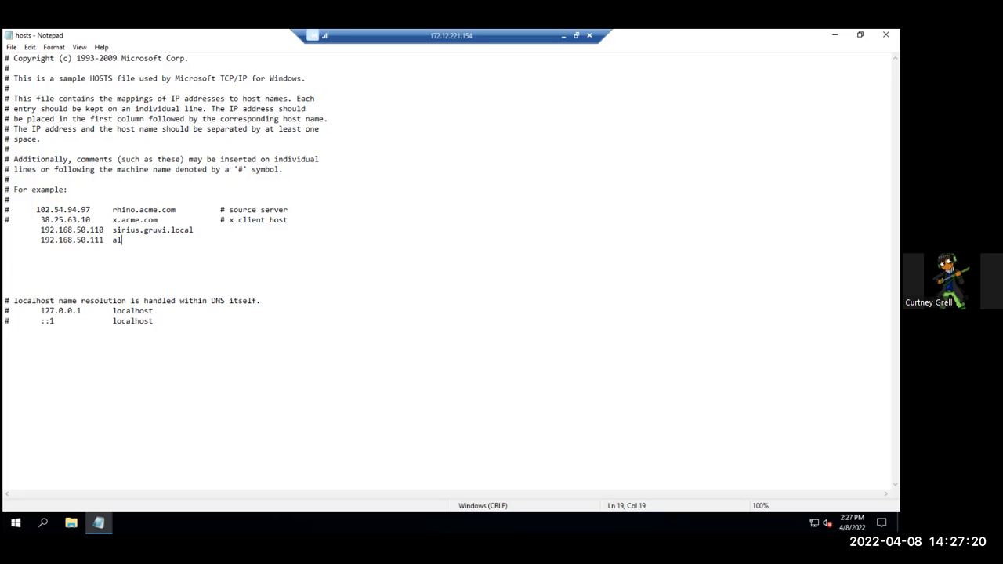
pyautogui.write('ni')
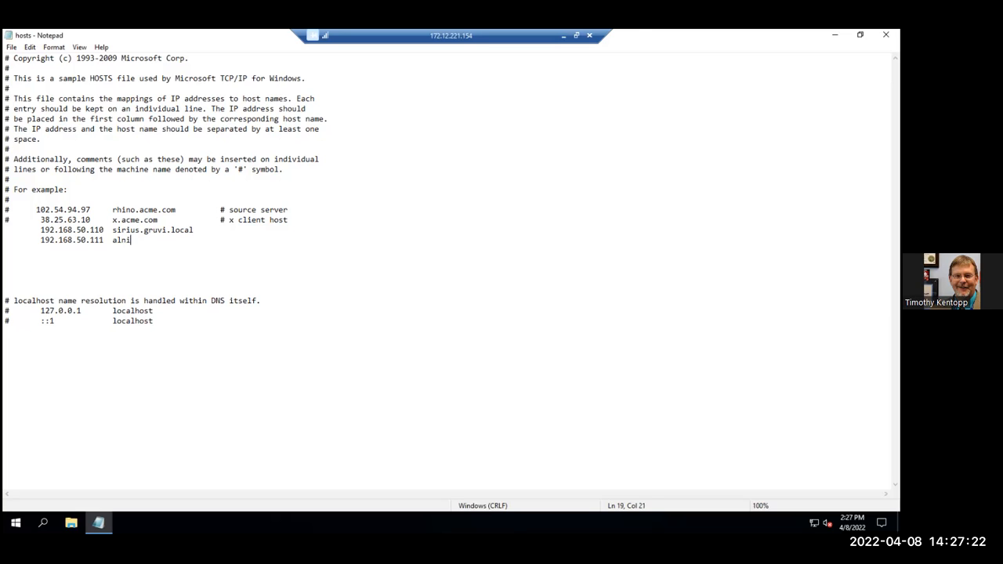
pyautogui.write('tak.gruvi.local')
# Add the entry 192.168.50.115 pegasus.gruvi.local on a new line below the alnitak entry
pyautogui.press('Return')
pyautogui.press('Tab')
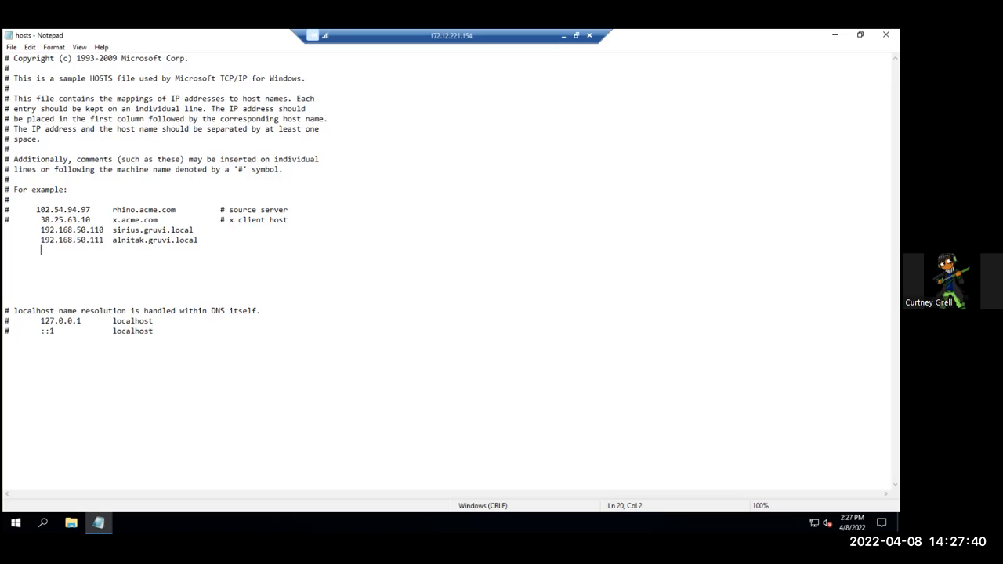
pyautogui.write('1')
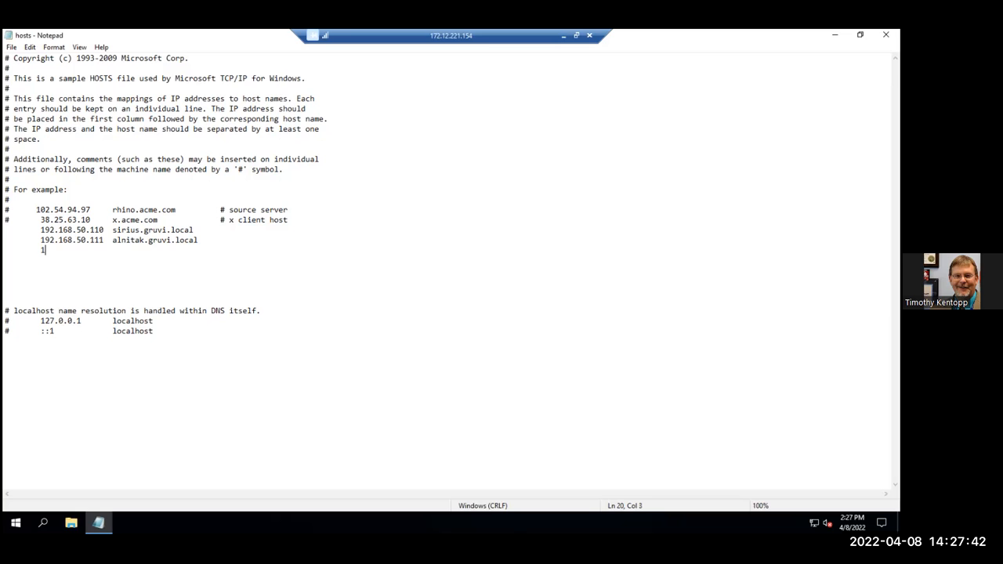
pyautogui.write('92.168.50.115')
pyautogui.press('Tab')
pyautogui.write('pegasus')
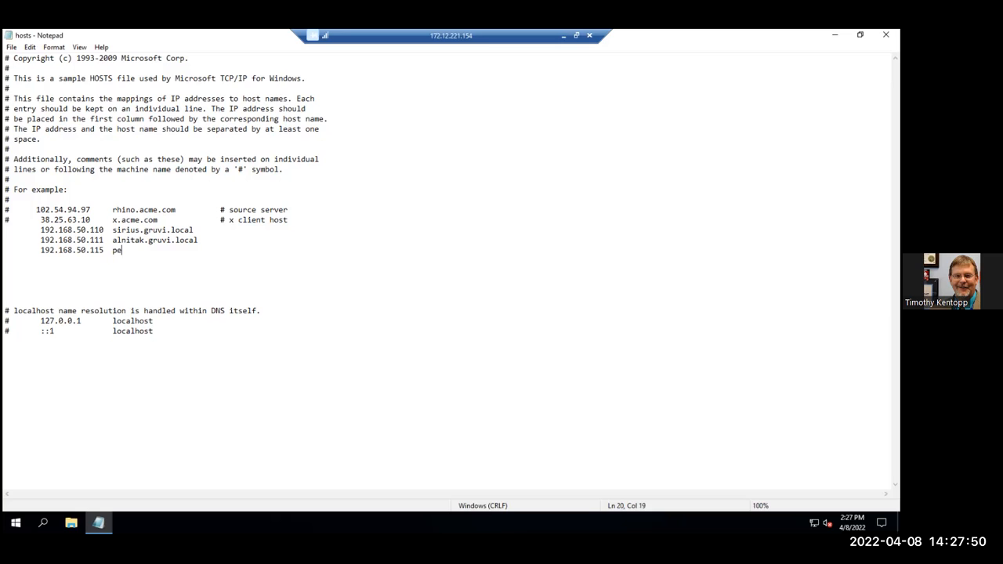
pyautogui.write('gruvi.local')
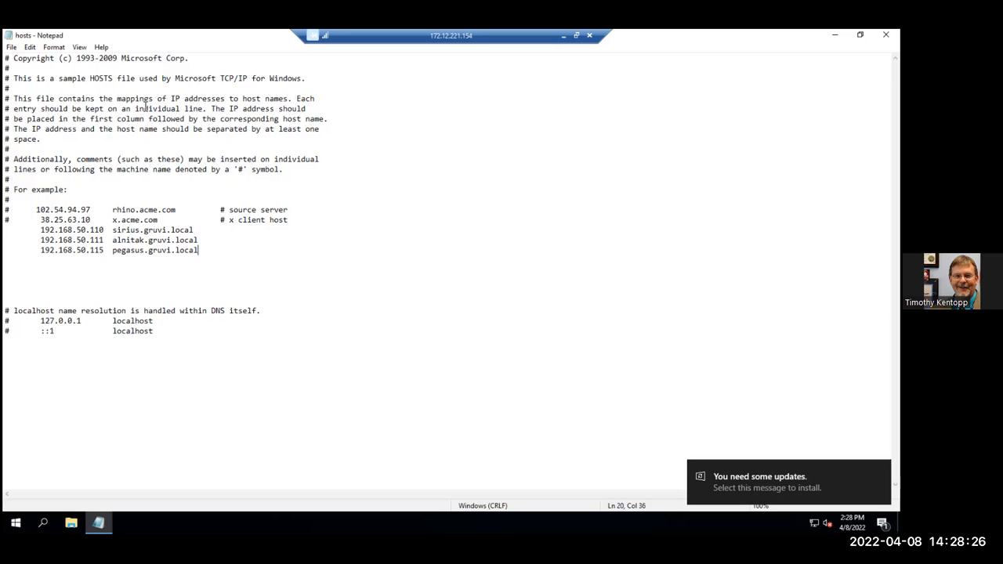
# Save the hosts file with its new entries and minimize the Settings window covering it
pyautogui.click(13, 47)
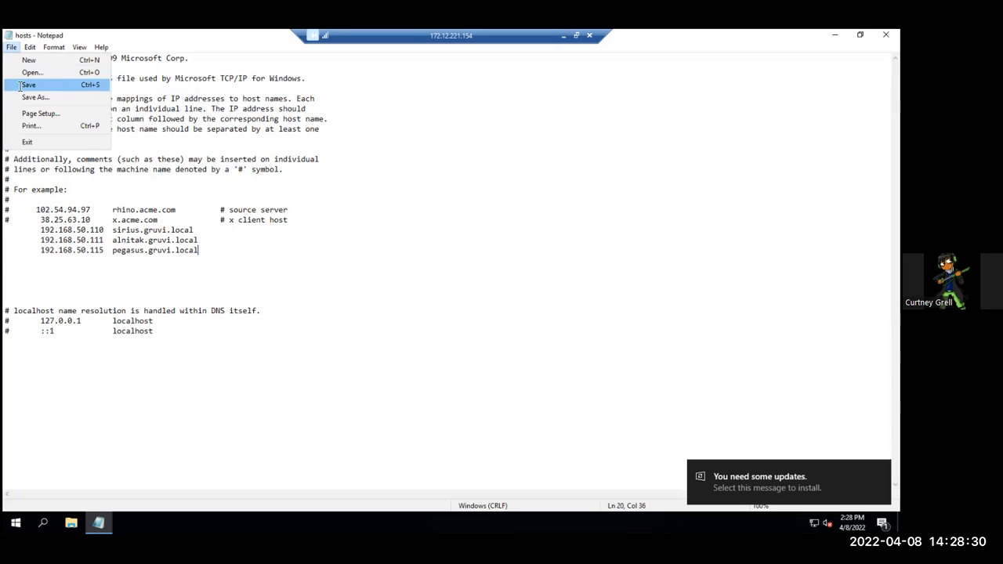
pyautogui.click(22, 85)
pyautogui.click(886, 35)
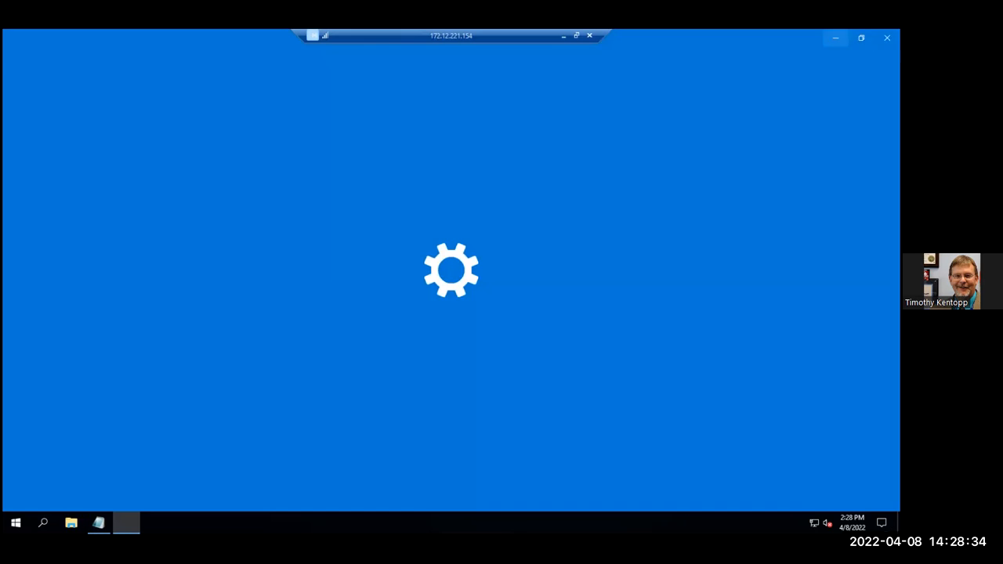
pyautogui.click(836, 35)
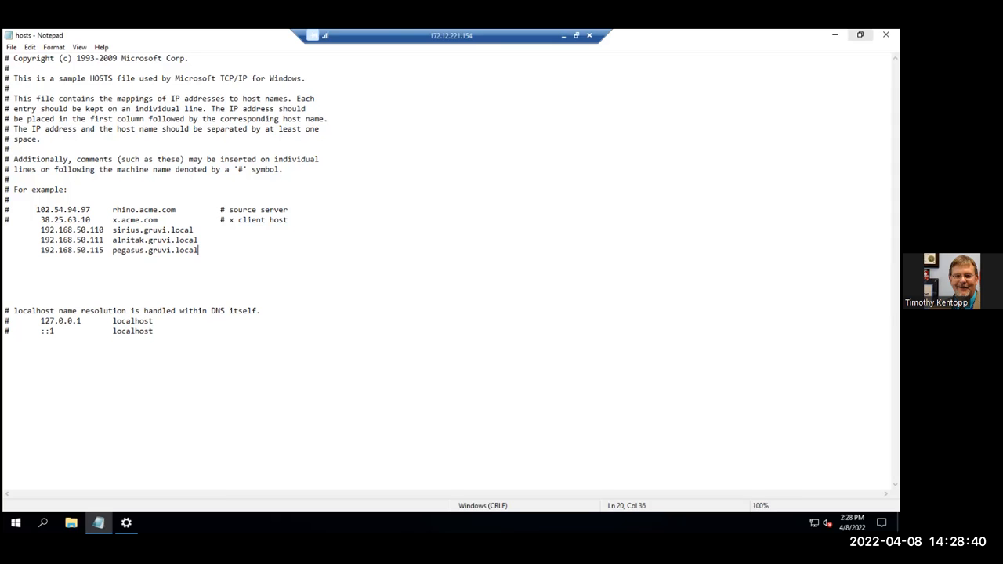
# Restore the hosts Notepad window to a smaller size, move and widen it on the desktop, and take the remote session out of full screen
pyautogui.click(860, 34)
pyautogui.moveTo(730, 136); pyautogui.dragTo(220, 102)
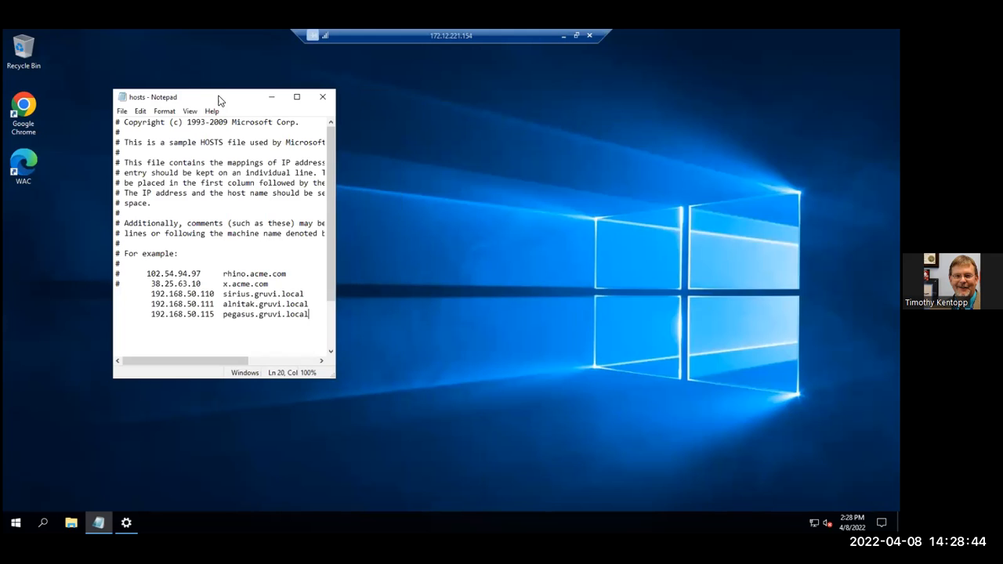
pyautogui.moveTo(335, 127); pyautogui.dragTo(401, 129)
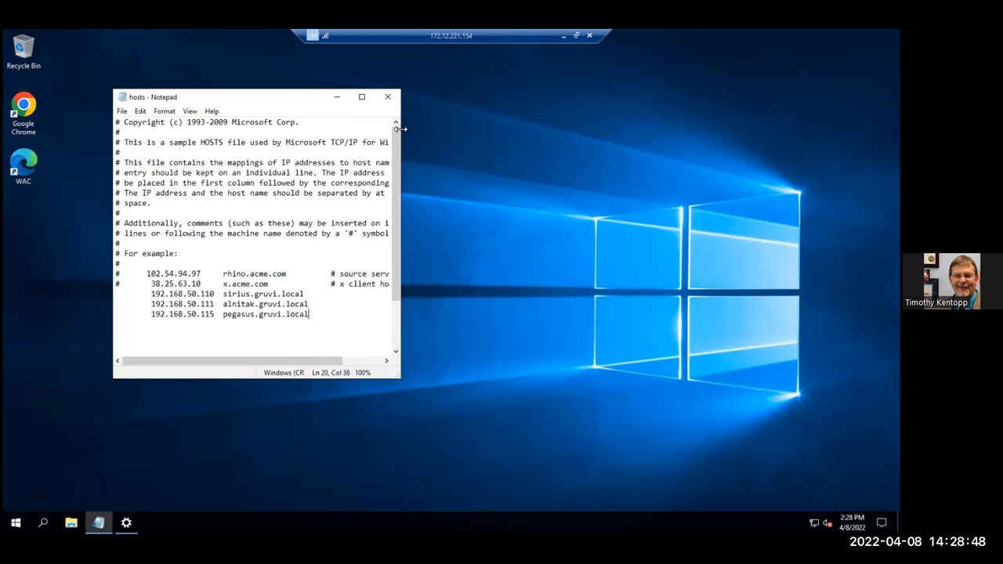
pyautogui.click(577, 36)
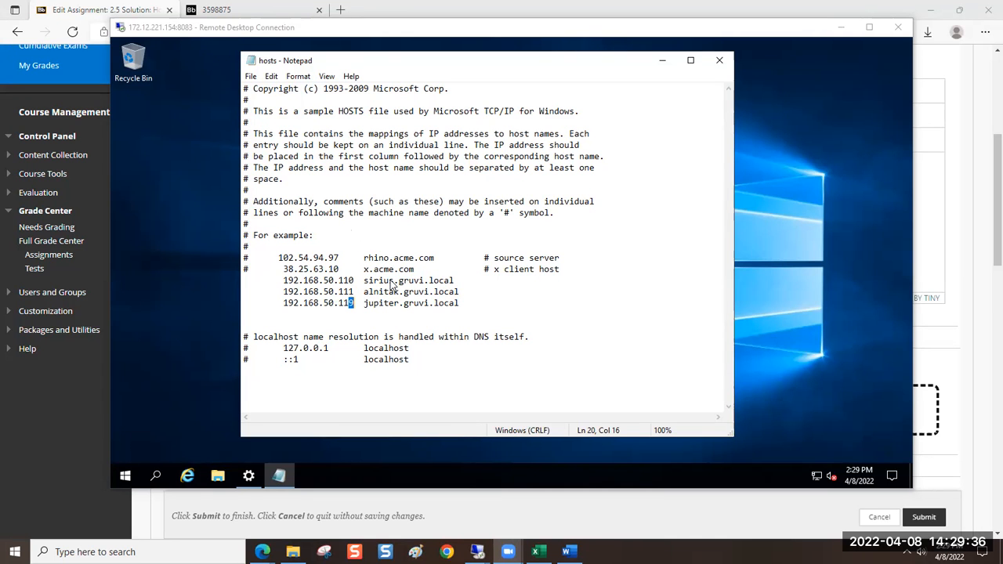
pyautogui.click(350, 291)
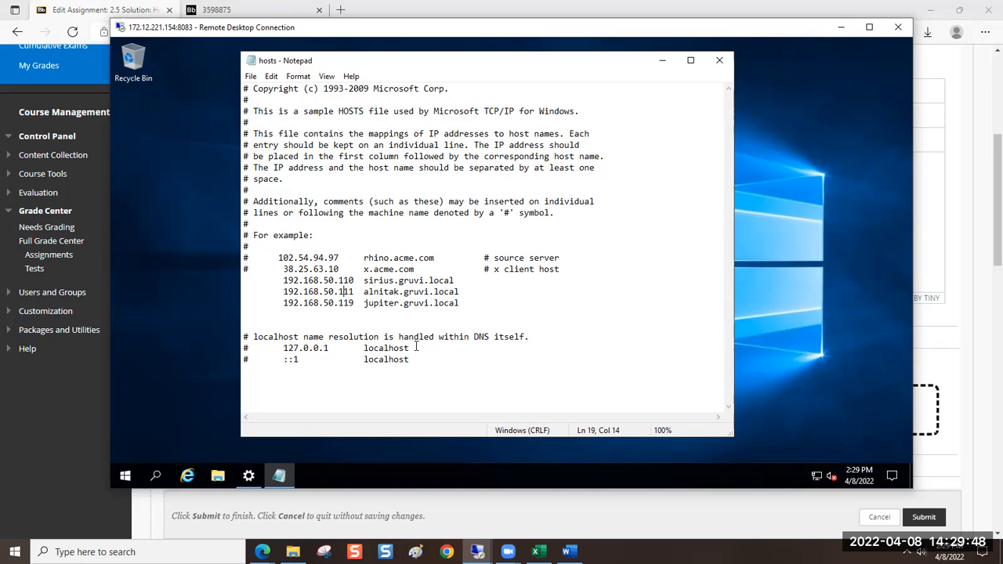
# In the Blackboard assignment instructions, append "Paste a screen shot with final results into a Word document for your submission." to the "First" paragraph
pyautogui.click(62, 463)
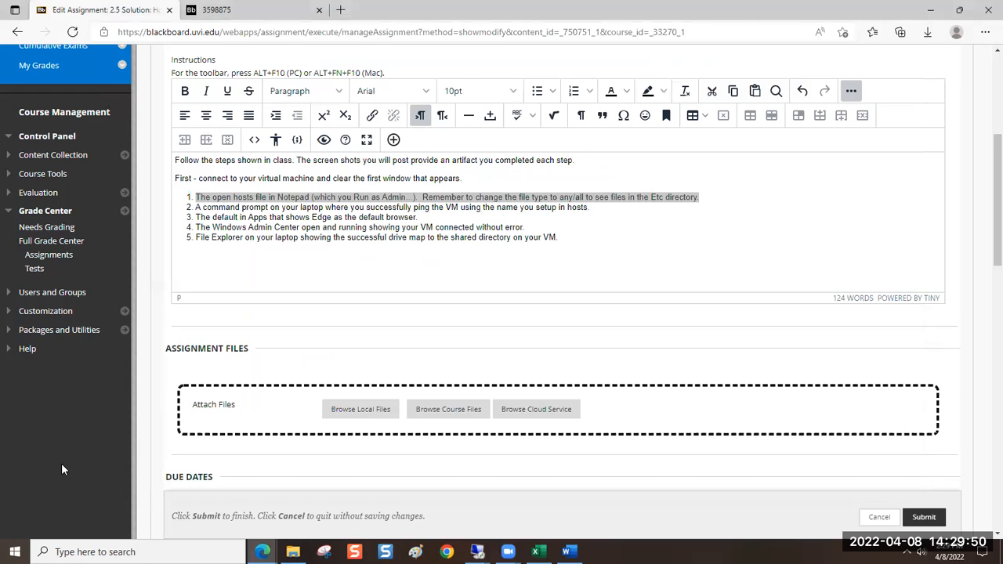
pyautogui.click(470, 179)
pyautogui.write('Paste a ')
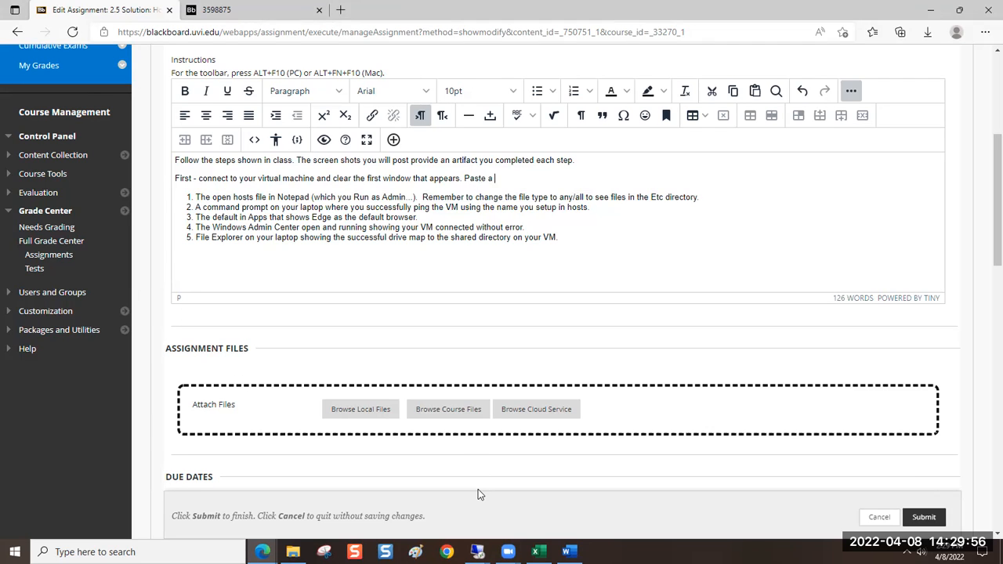
pyautogui.write('screen shot with final results into a ')
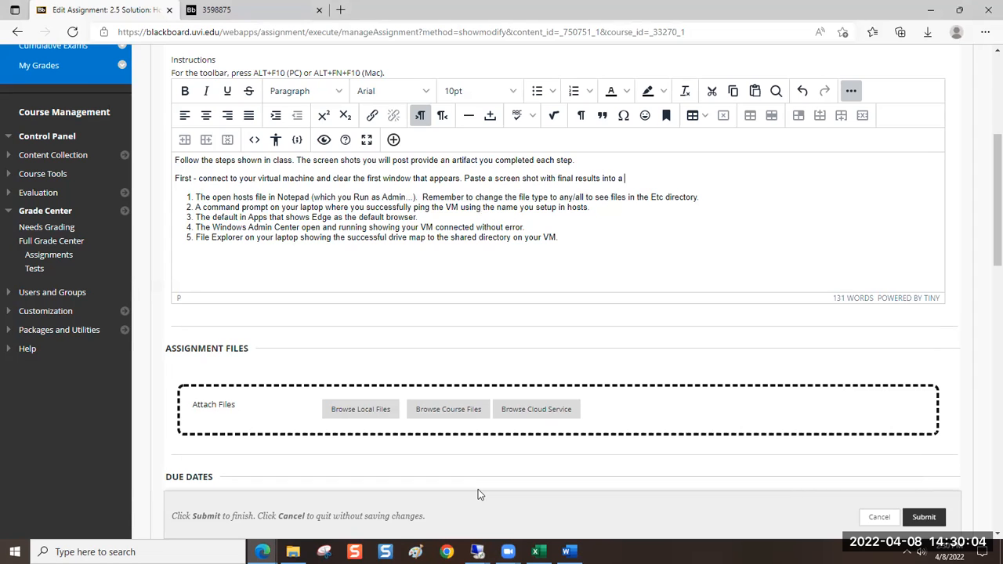
pyautogui.write('Word document for your submission.')
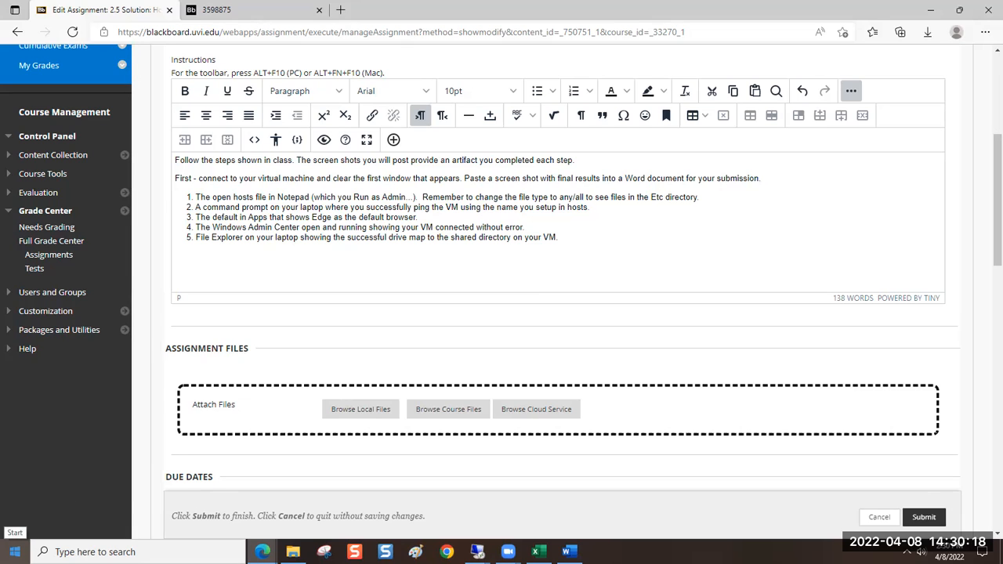
# View the hosts file in the 172.12.221.154:8083 remote session and return to the Blackboard assignment instructions
pyautogui.click(14, 552)
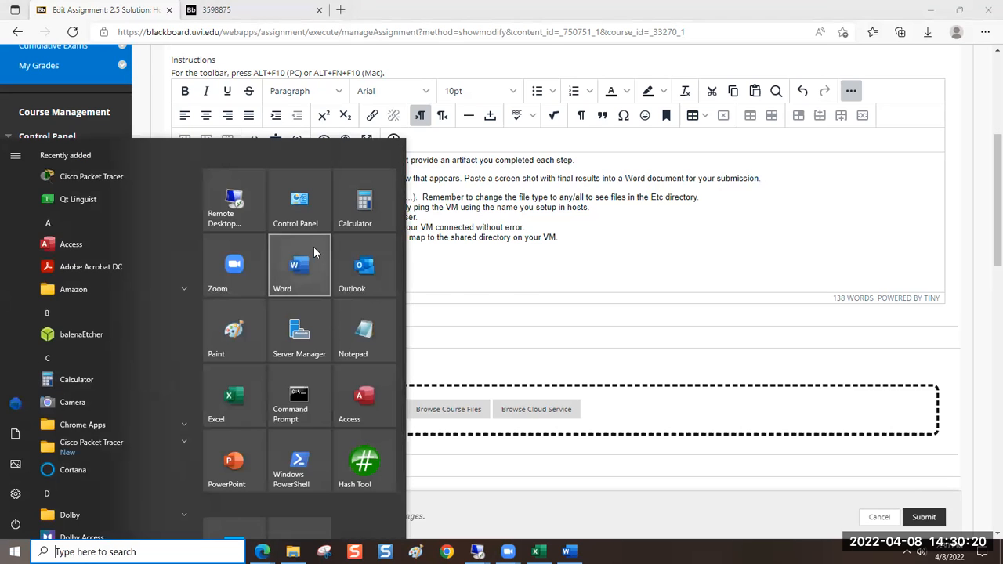
pyautogui.moveTo(477, 549)
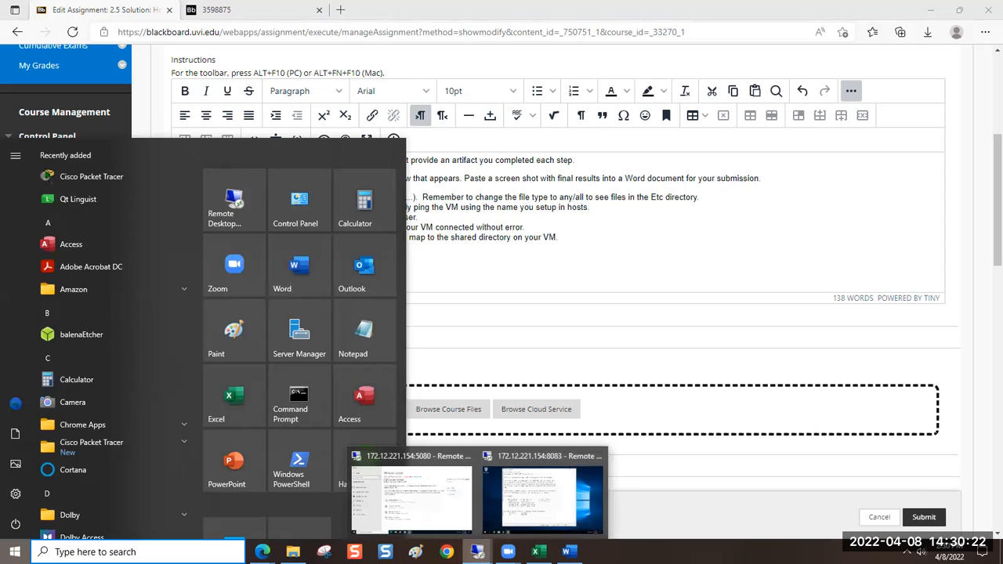
pyautogui.click(524, 510)
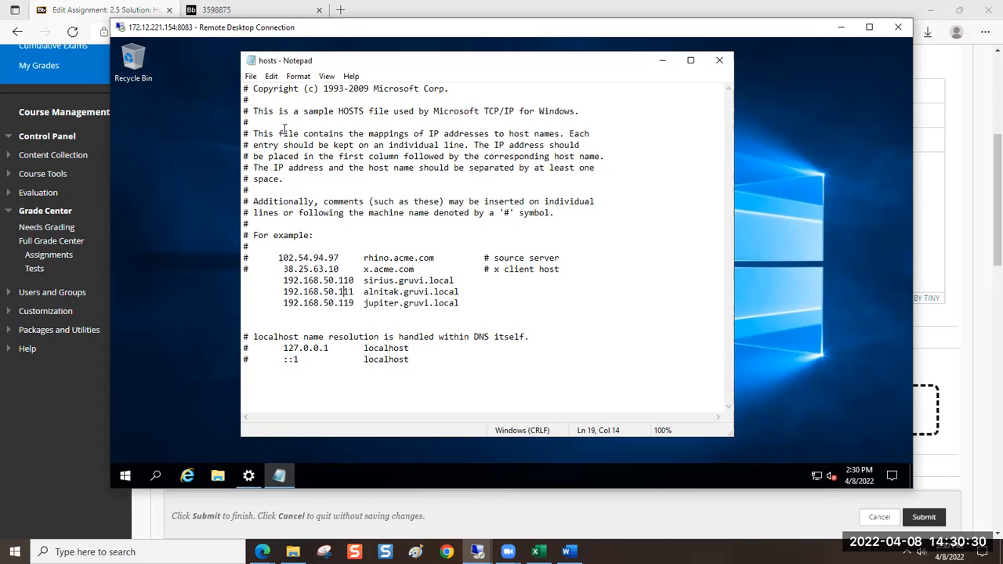
pyautogui.click(88, 455)
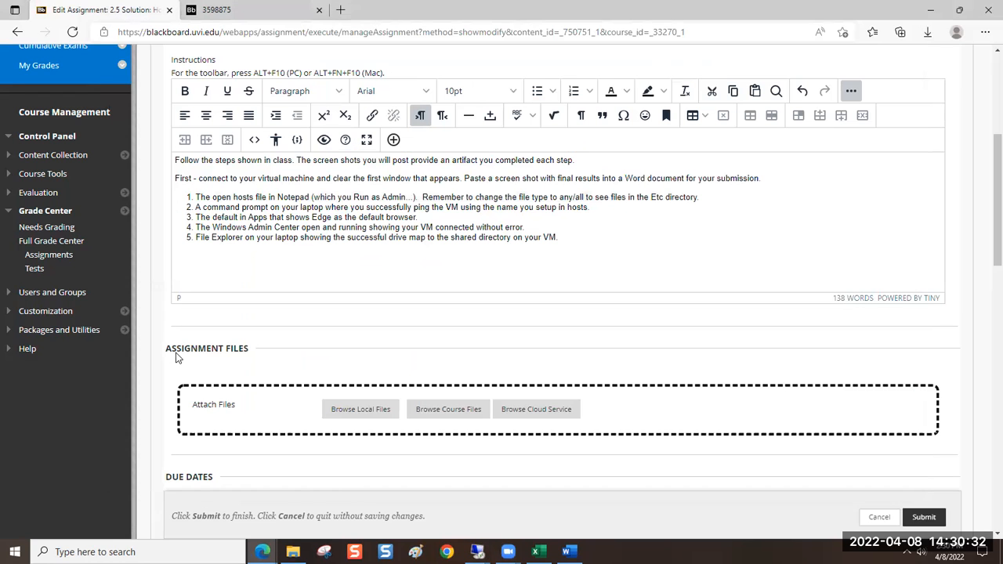
# In item 2 of the instructions, replace "laptop where you successfully" with "virtual system and", keeping correct word spacing
pyautogui.moveTo(196, 207); pyautogui.dragTo(596, 208)
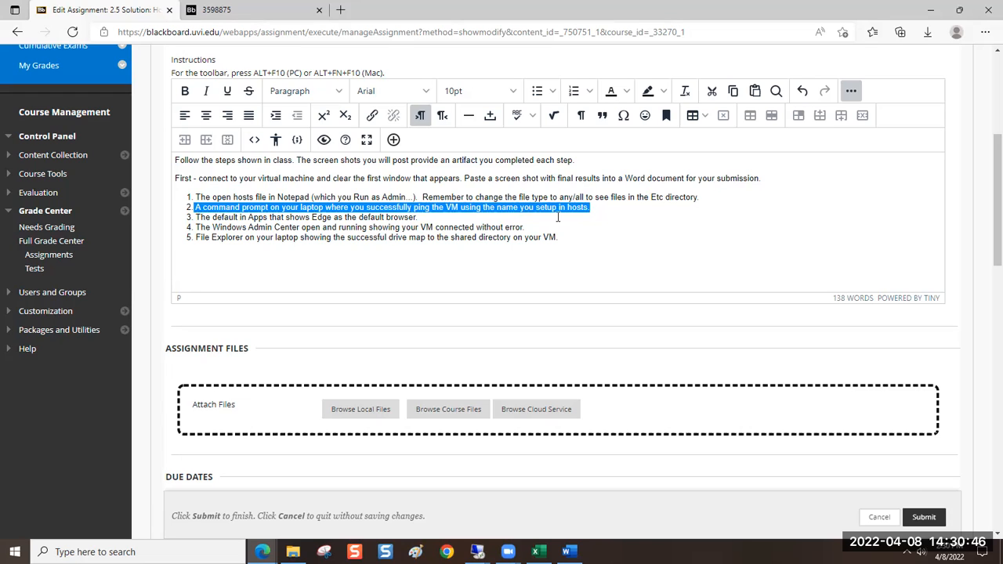
pyautogui.click(300, 207)
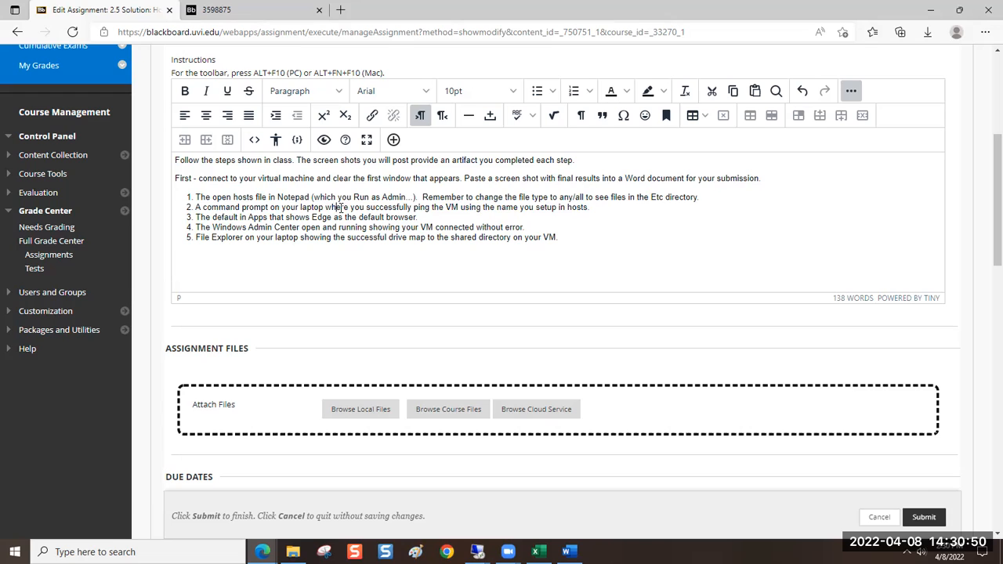
pyautogui.moveTo(300, 208); pyautogui.dragTo(414, 210)
pyautogui.write('virtual')
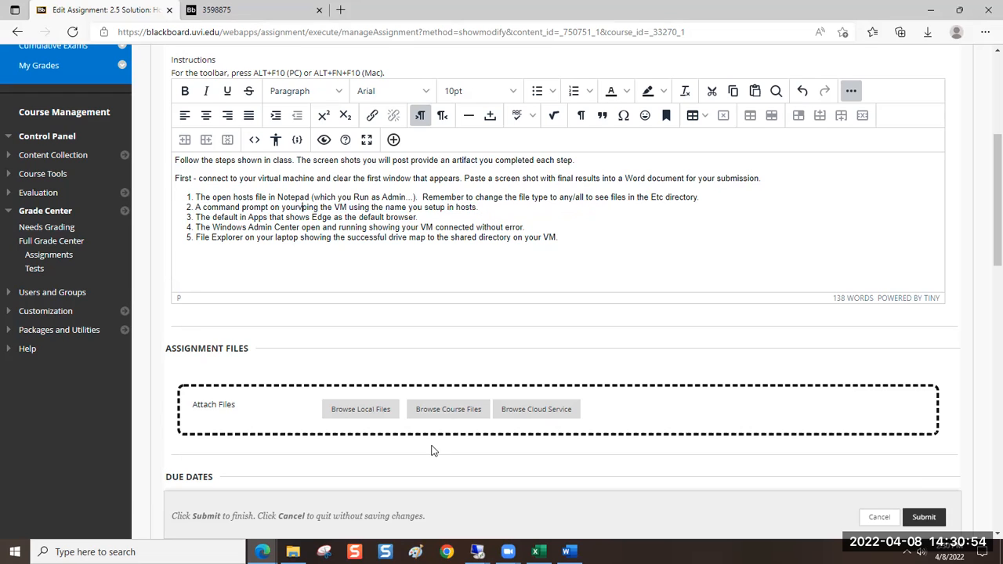
pyautogui.write(' system')
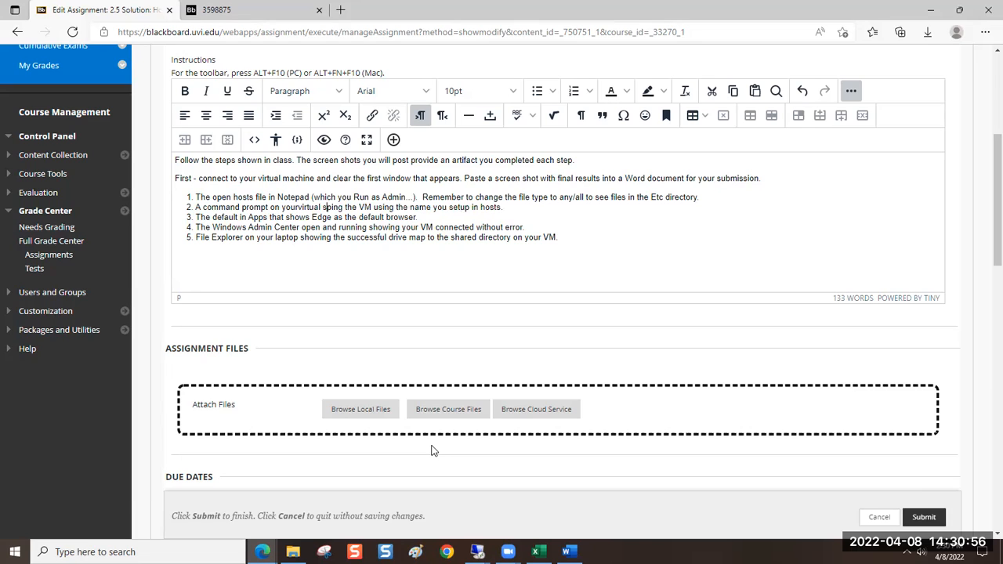
pyautogui.write(' and')
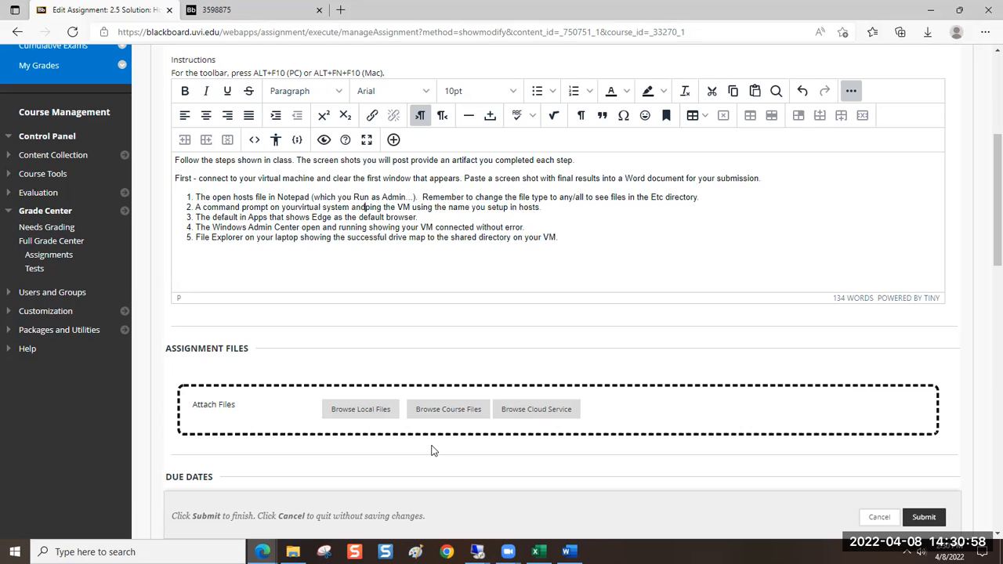
pyautogui.click(300, 208)
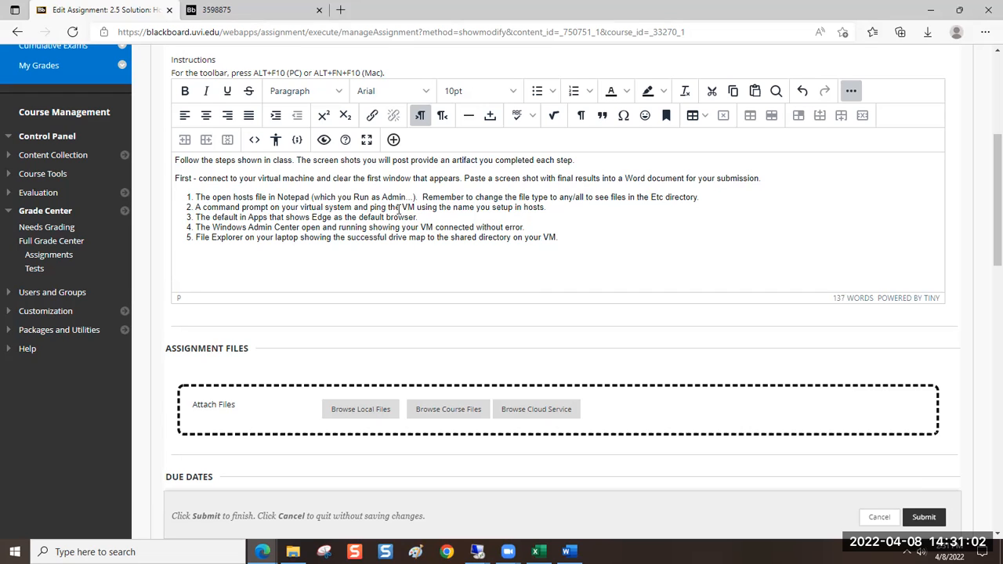
# Replace "VM" with "virtual system" in item 2 of the instructions and highlight the reworded text
pyautogui.doubleClick(405, 207)
pyautogui.write('virtual syste')
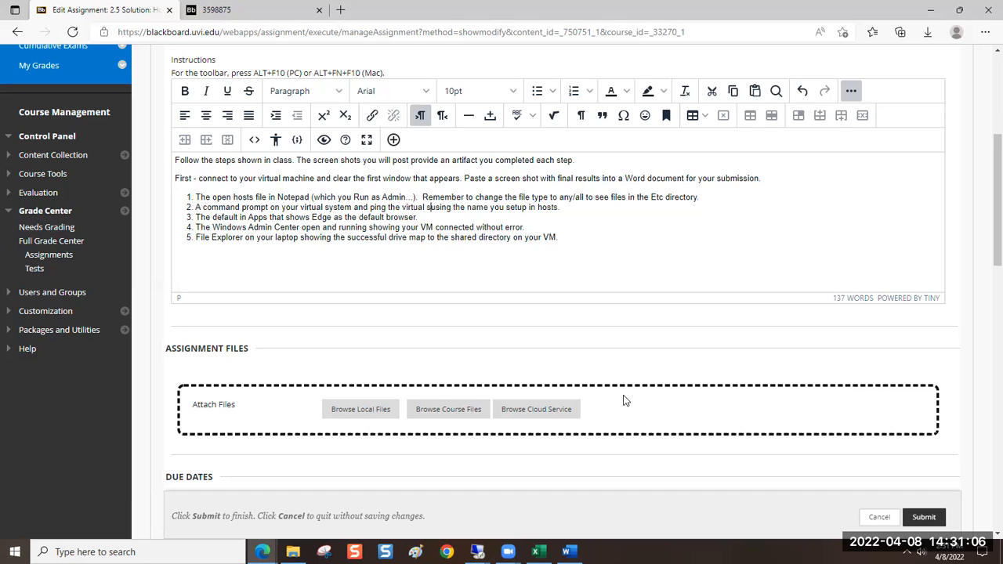
pyautogui.write('m')
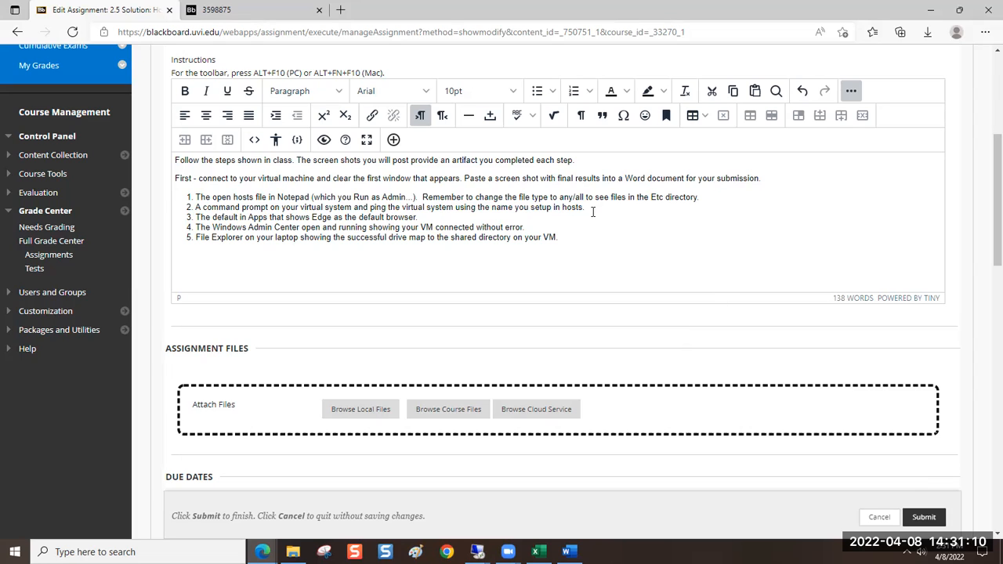
pyautogui.moveTo(198, 210); pyautogui.dragTo(594, 207)
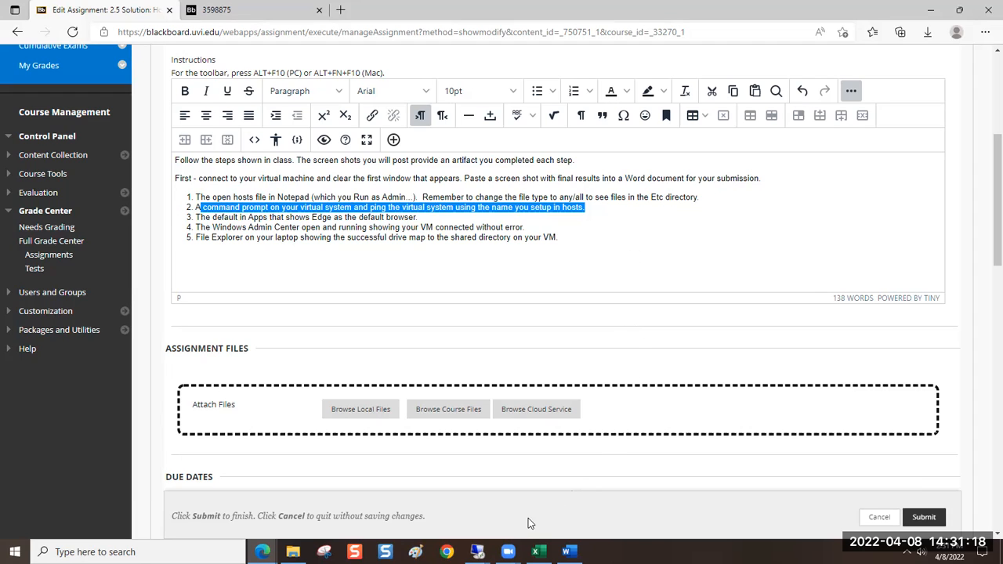
# Switch to the 172.12.221.154:8083 remote session and open a Command Prompt there
pyautogui.moveTo(477, 552)
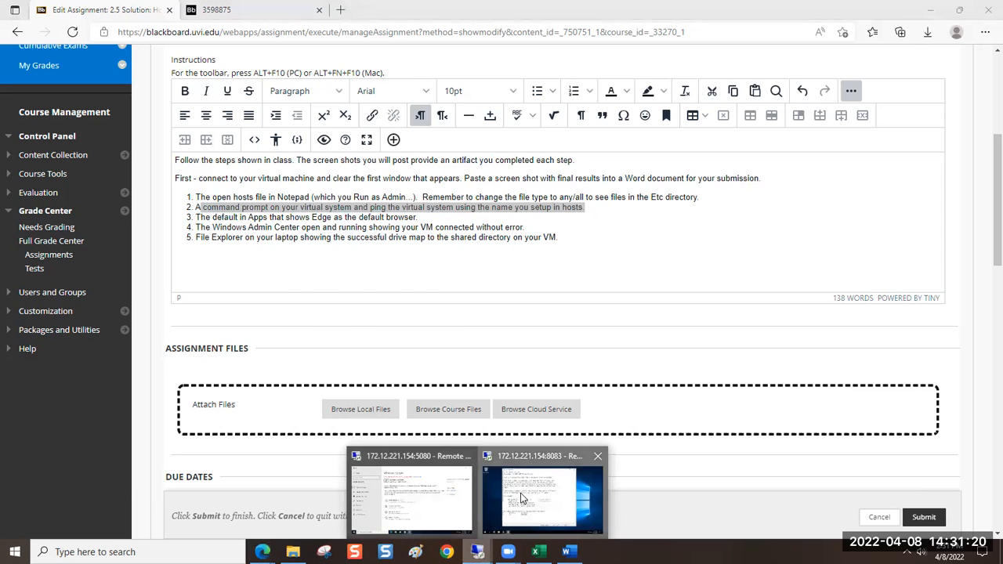
pyautogui.click(523, 500)
pyautogui.moveTo(408, 280); pyautogui.dragTo(403, 281)
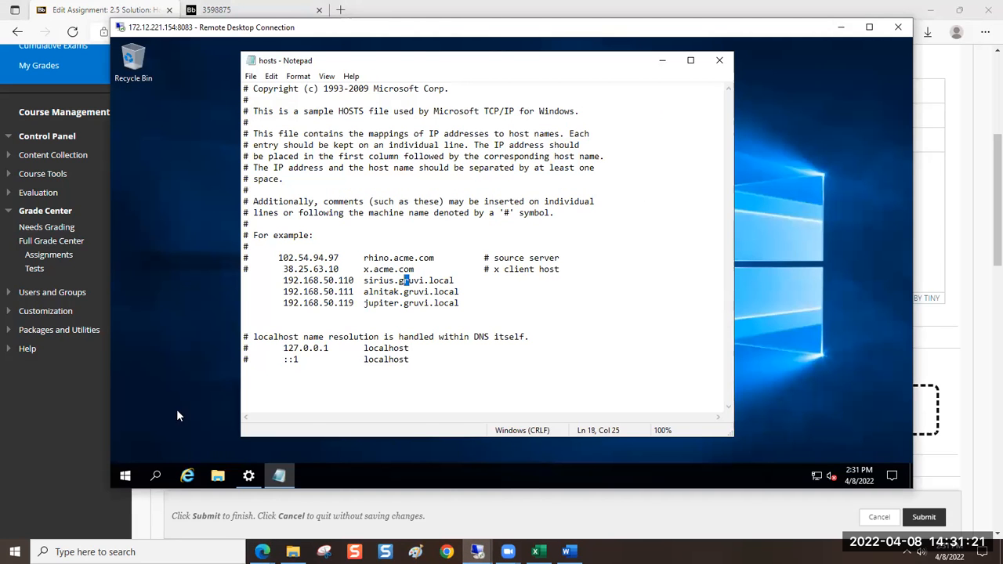
pyautogui.click(125, 477)
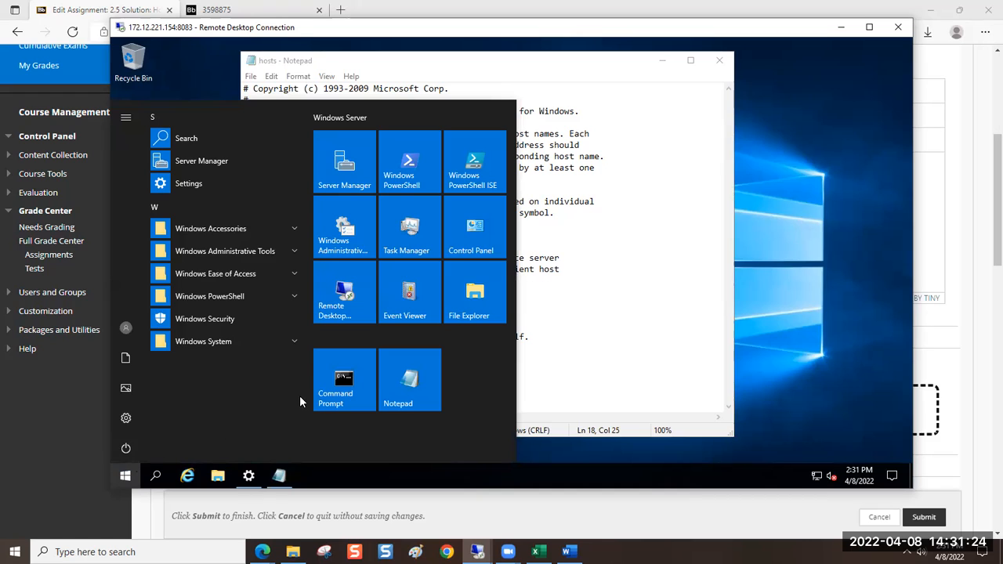
pyautogui.rightClick(353, 378)
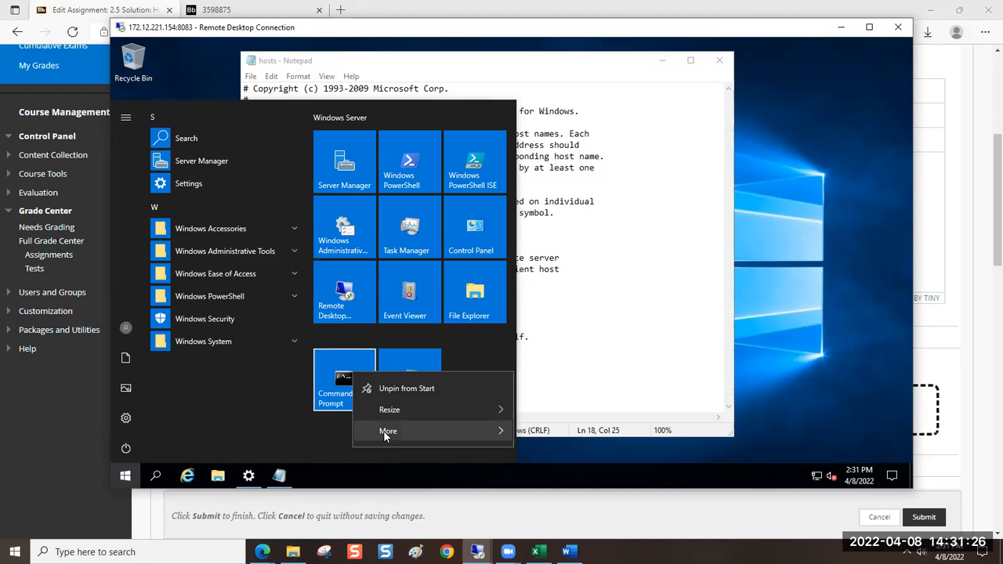
pyautogui.moveTo(386, 436)
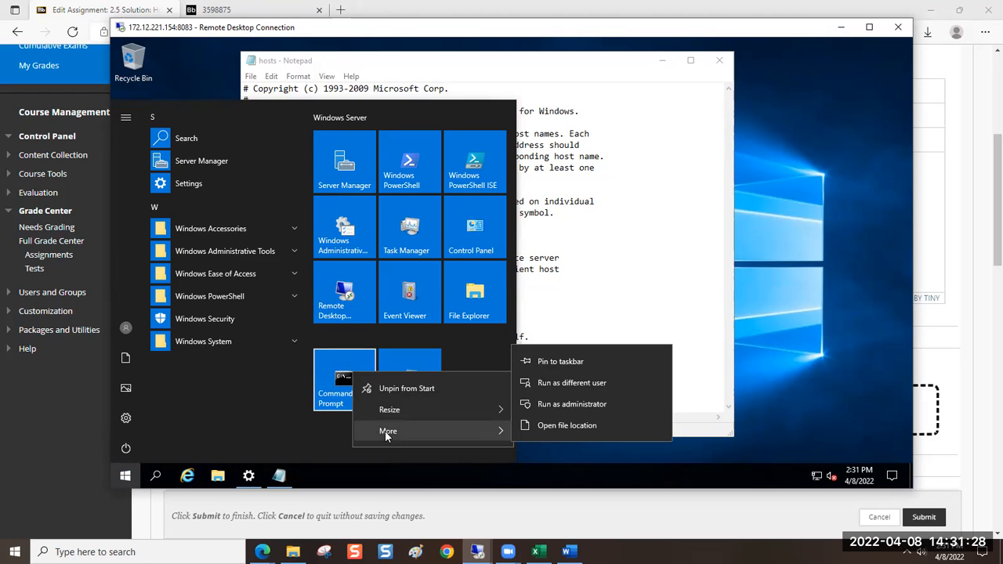
pyautogui.moveTo(400, 410)
pyautogui.click(334, 390)
pyautogui.click(334, 367)
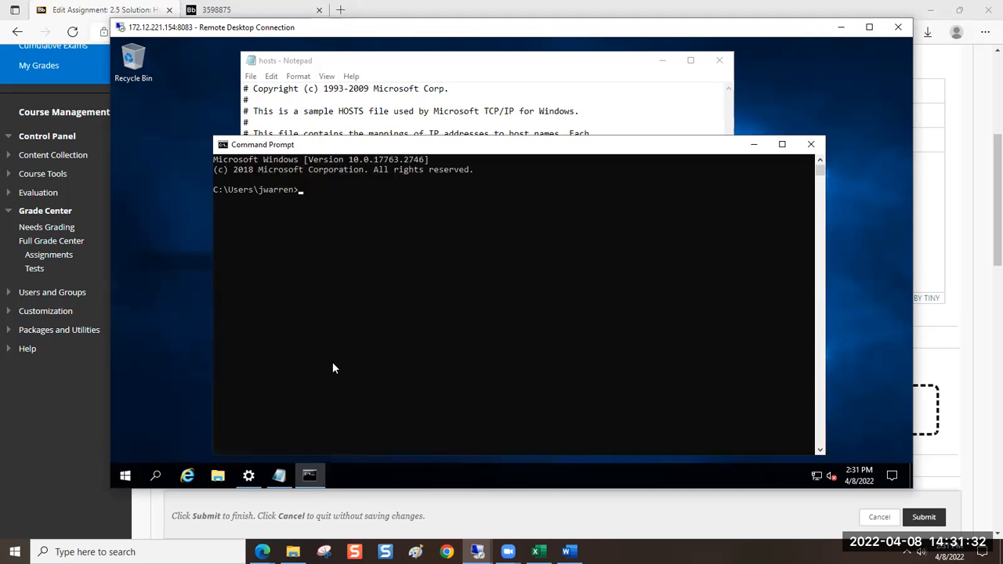
# Ping jupiter.gruvi.local from the command prompt, highlighting jupiter's IP address in the hosts file before running the command
pyautogui.write('ping jupiter.gruv')
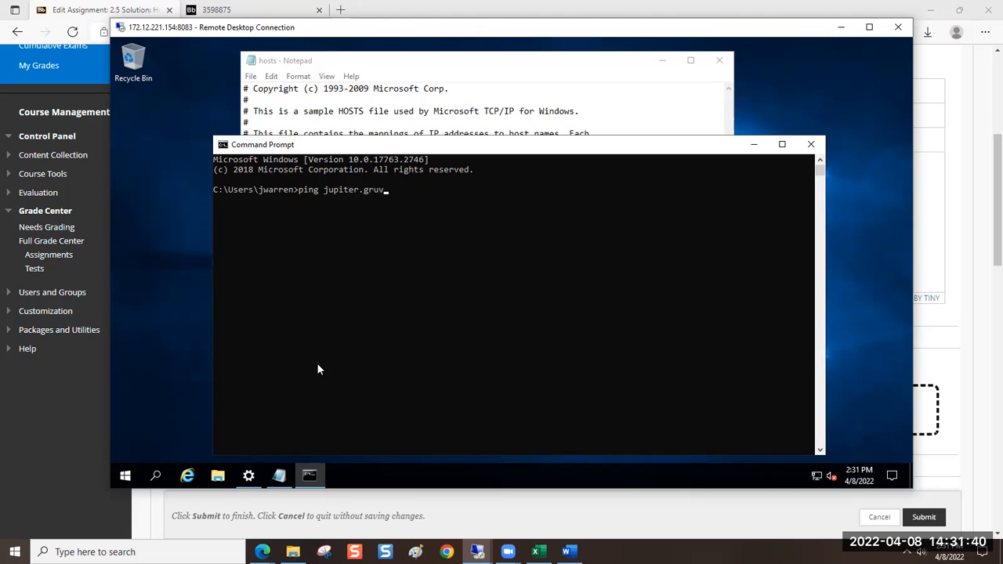
pyautogui.write('i.local')
pyautogui.click(486, 61)
pyautogui.click(353, 303)
pyautogui.moveTo(354, 303); pyautogui.dragTo(284, 306)
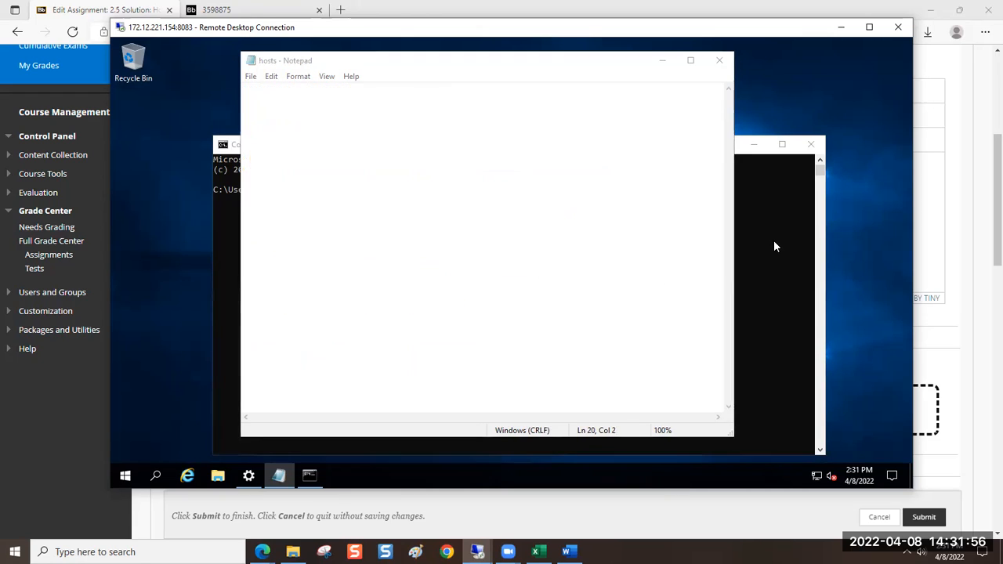
pyautogui.click(774, 240)
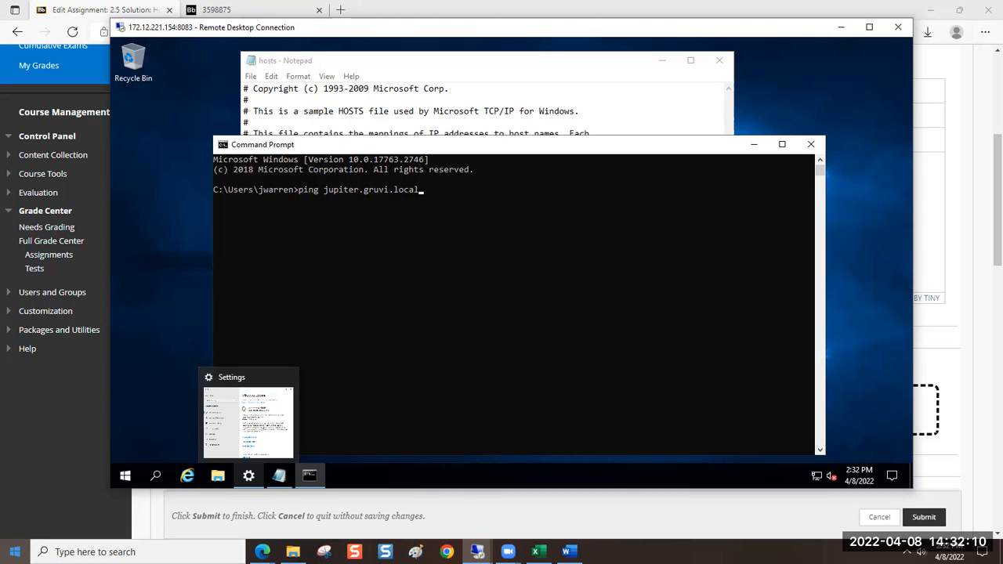
pyautogui.press('Return')
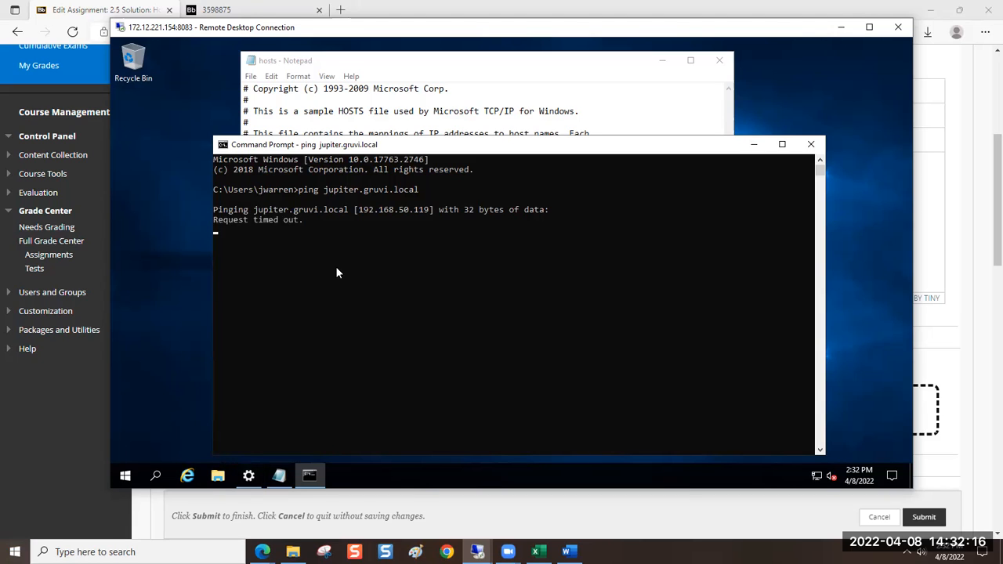
# Compare the IP address shown in the ping output with the jupiter entry in the hosts file
pyautogui.click(359, 218)
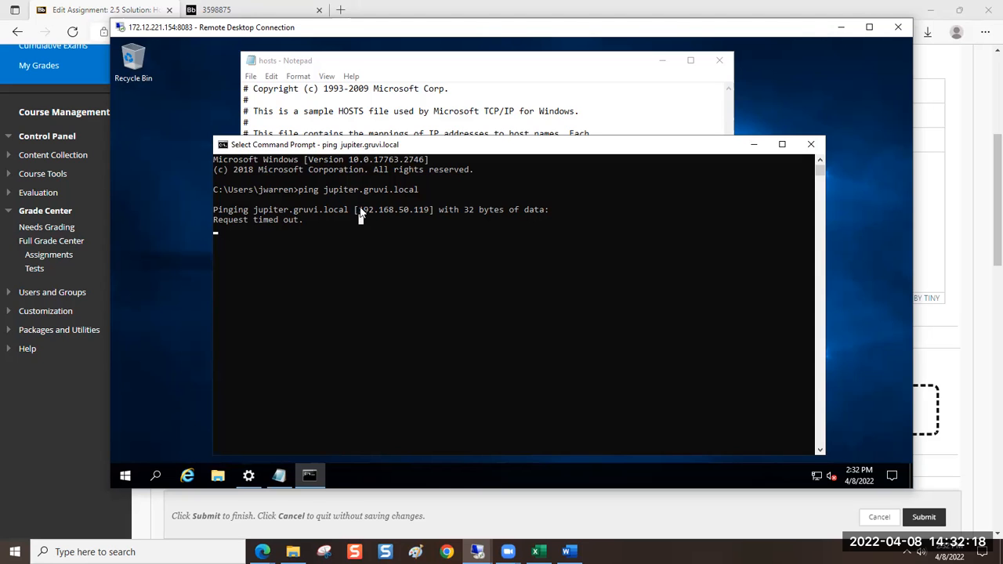
pyautogui.moveTo(359, 218); pyautogui.dragTo(423, 217)
pyautogui.click(386, 67)
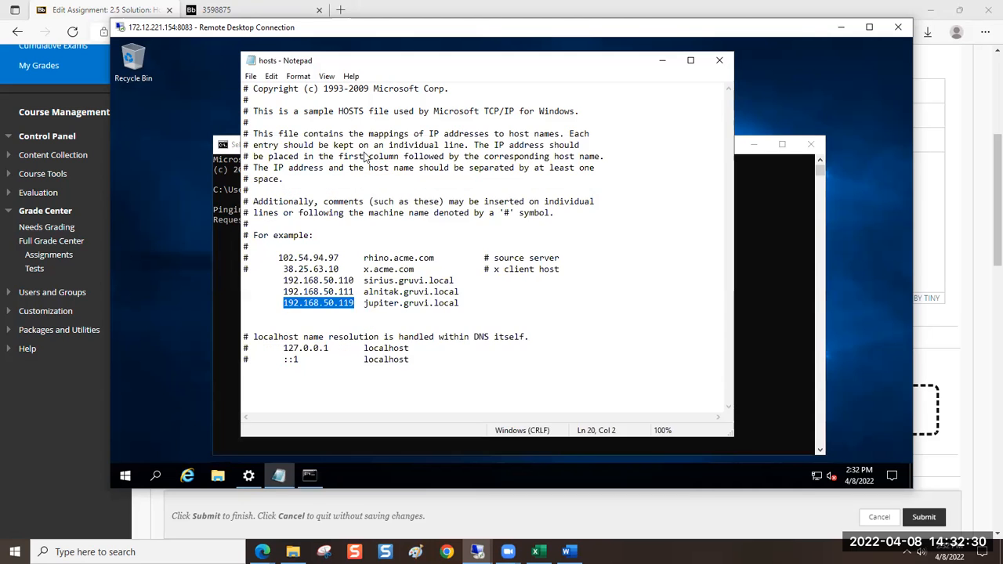
pyautogui.click(769, 337)
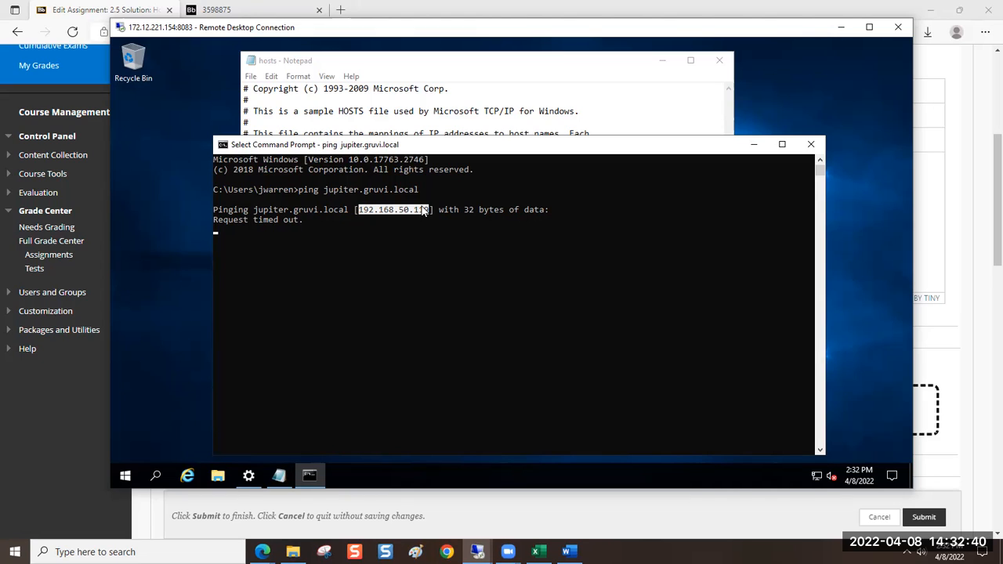
pyautogui.click(570, 209)
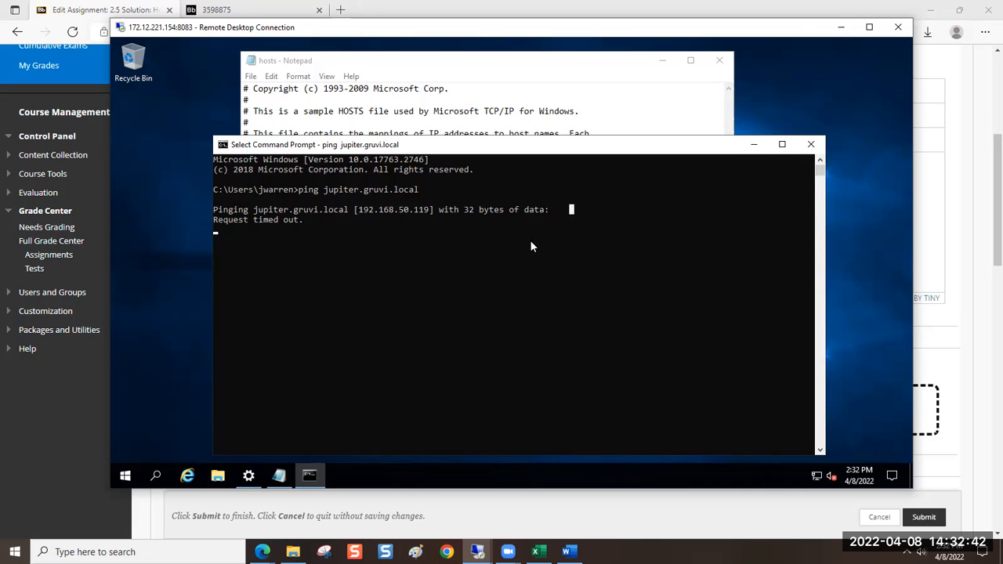
# Stop the running ping and ping the host by its short name, jupiter
pyautogui.press('Escape')
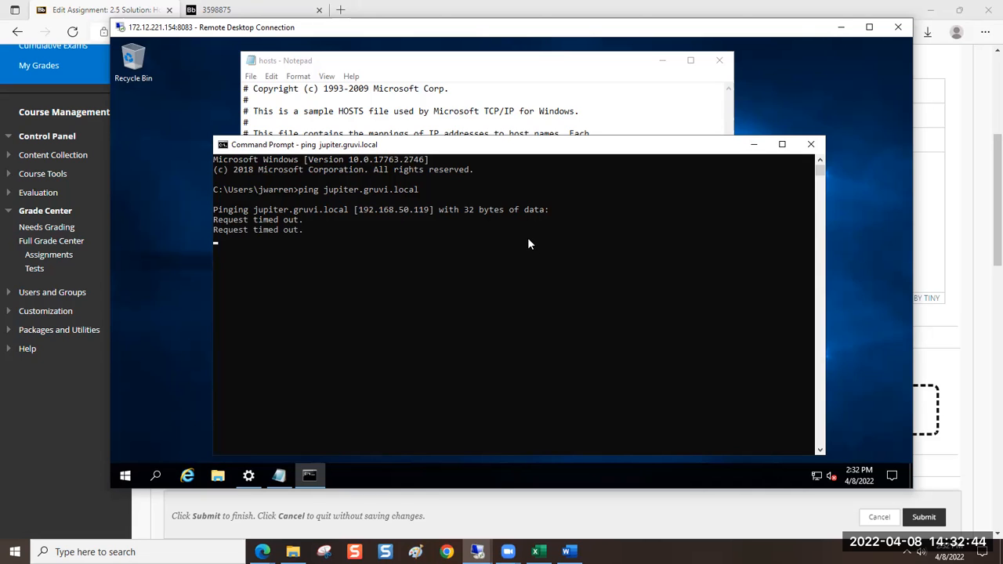
pyautogui.hotkey('ctrl', 'c')
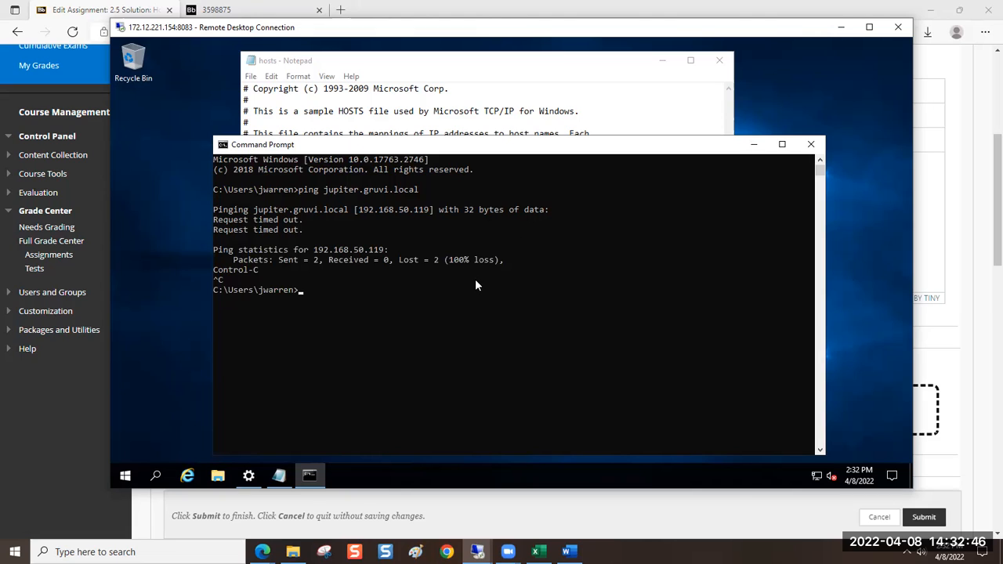
pyautogui.press('Up')
pyautogui.press('BackSpace')
pyautogui.press('BackSpace')
pyautogui.press('BackSpace')
pyautogui.press('BackSpace')
pyautogui.press('BackSpace')
pyautogui.press('BackSpace')
pyautogui.press('BackSpace')
pyautogui.press('BackSpace')
pyautogui.press('BackSpace')
pyautogui.press('BackSpace')
pyautogui.press('BackSpace')
pyautogui.press('BackSpace')
pyautogui.press('Return')
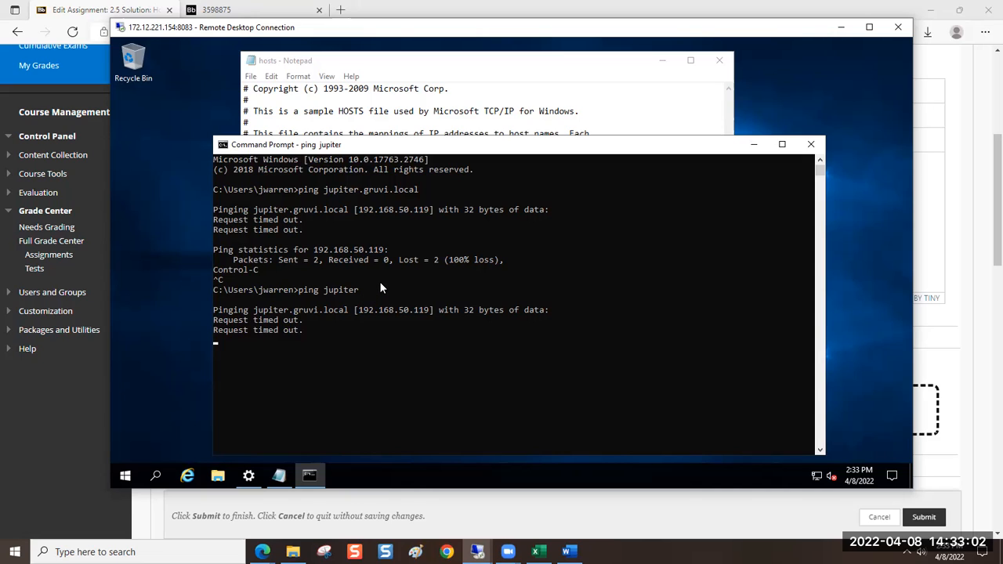
# Highlight the first ping command and its name-to-address line in the output, moving the Command Prompt window aside
pyautogui.click(381, 280)
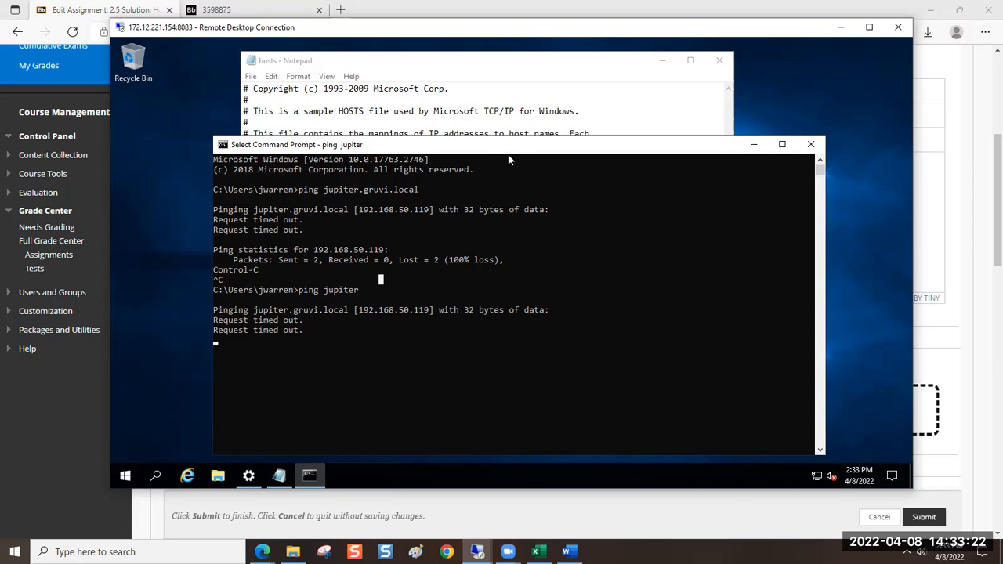
pyautogui.moveTo(510, 148); pyautogui.dragTo(465, 86)
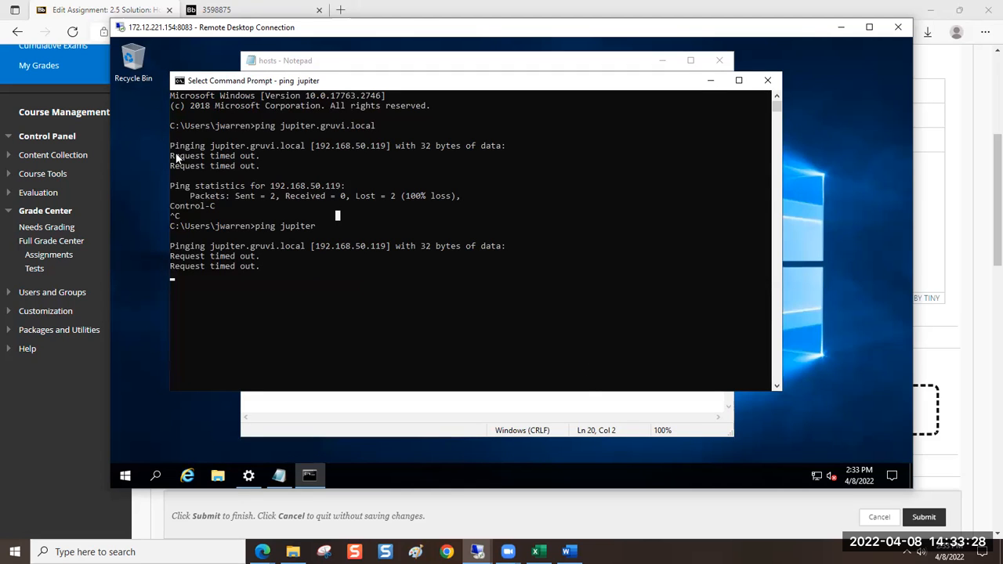
pyautogui.moveTo(174, 148); pyautogui.dragTo(392, 146)
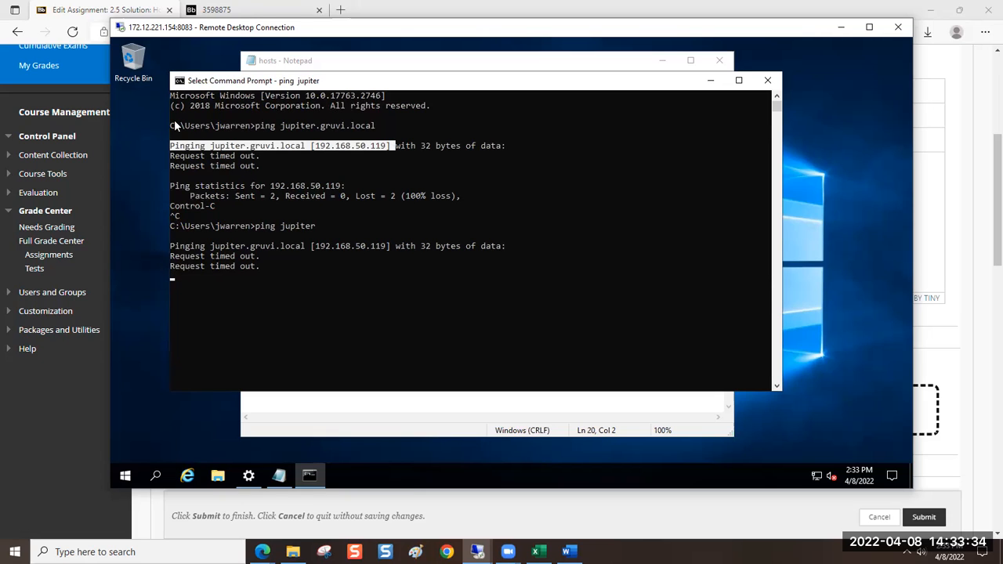
pyautogui.moveTo(170, 124); pyautogui.dragTo(514, 146)
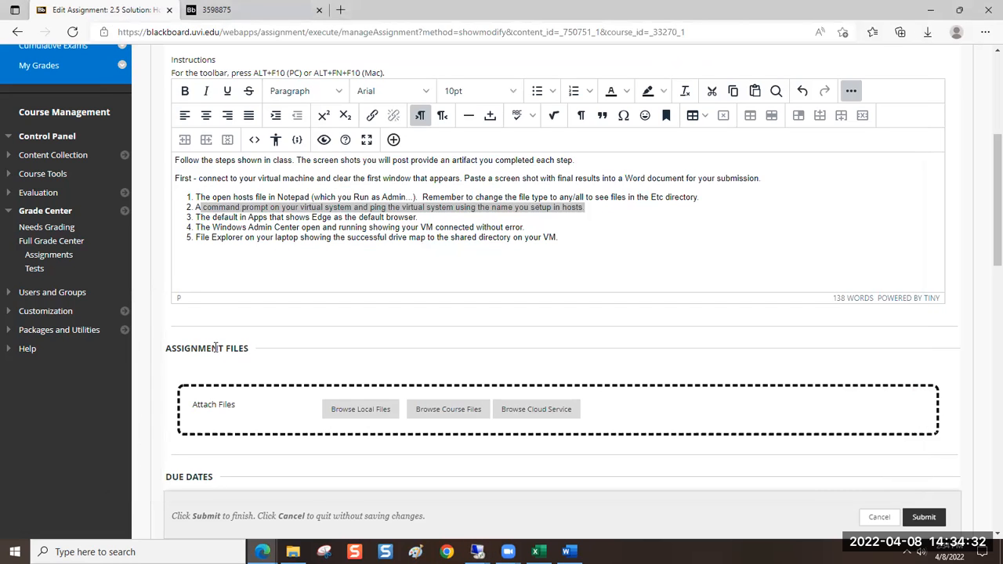
# Replace item 3 of the assignment instructions with "Open File Explorer and find the C:\Spare directory (or make one) and"
pyautogui.click(201, 229)
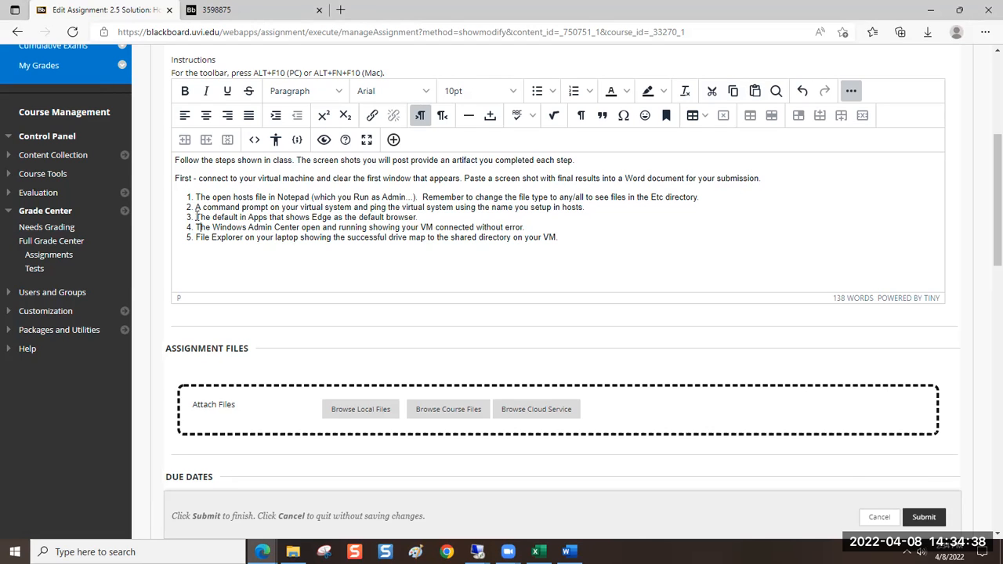
pyautogui.moveTo(196, 217); pyautogui.dragTo(417, 218)
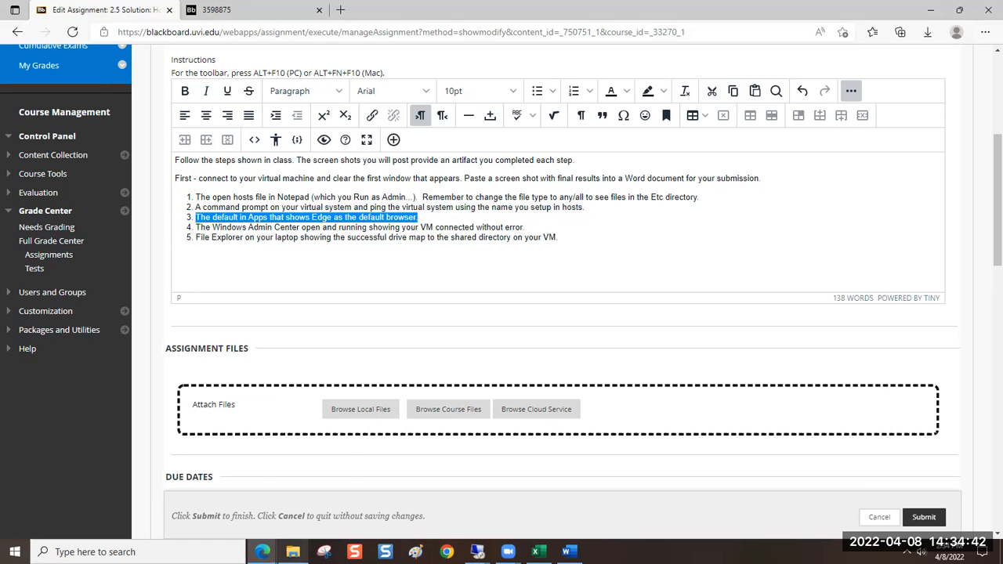
pyautogui.moveTo(293, 552)
pyautogui.write('Open')
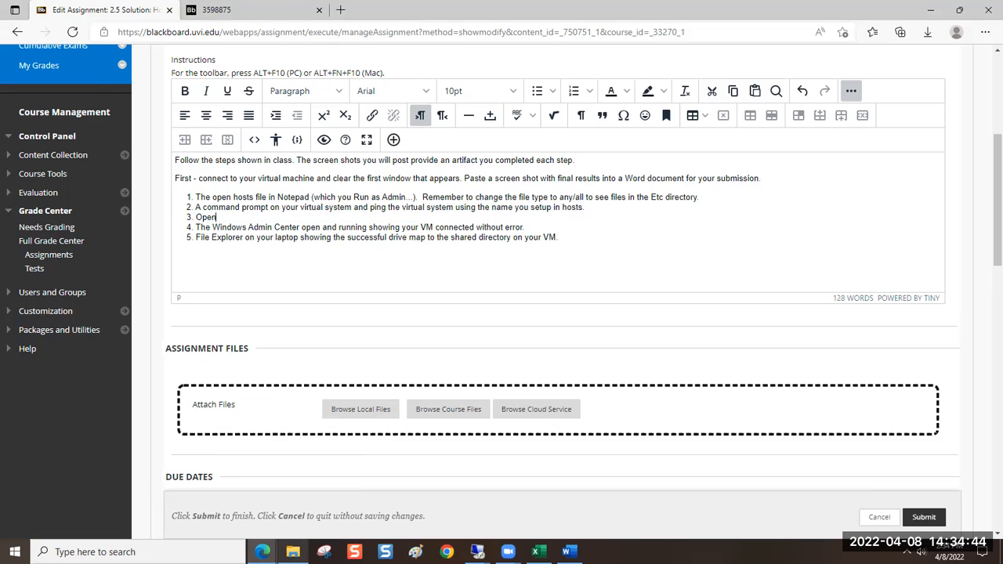
pyautogui.write(' File Explorer and')
pyautogui.write('ind the ')
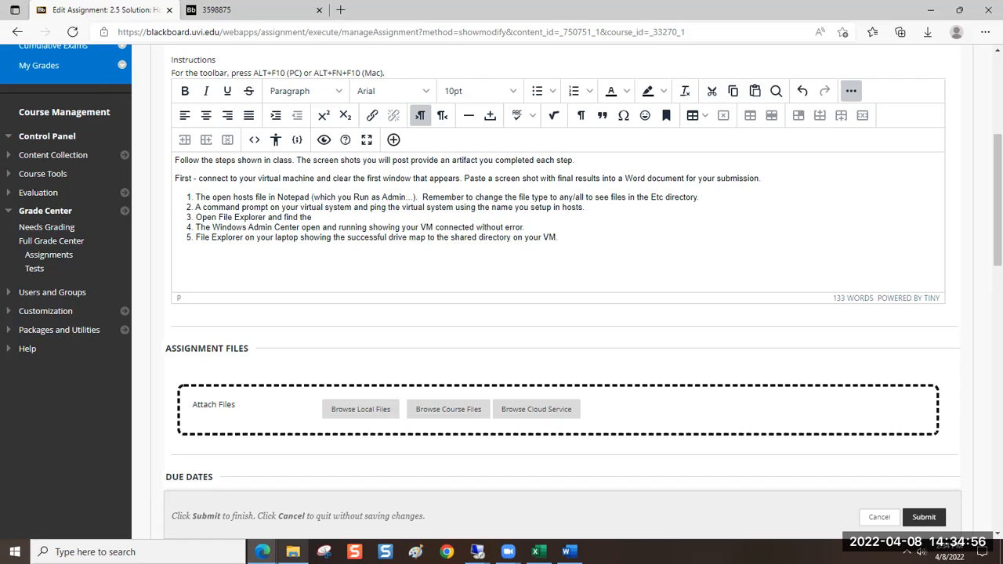
pyautogui.write('C:\\Spare director')
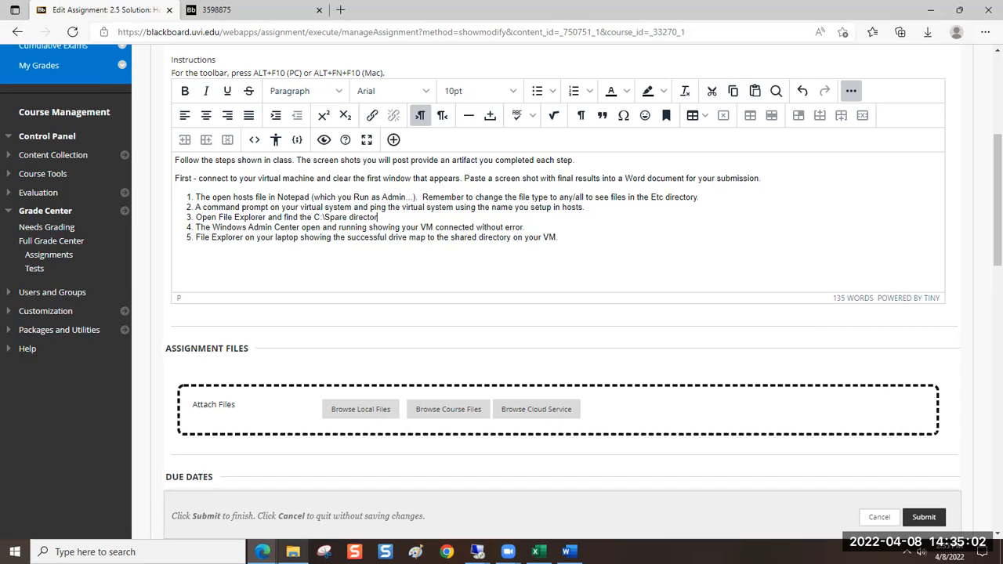
pyautogui.write('y(or make one) and select')
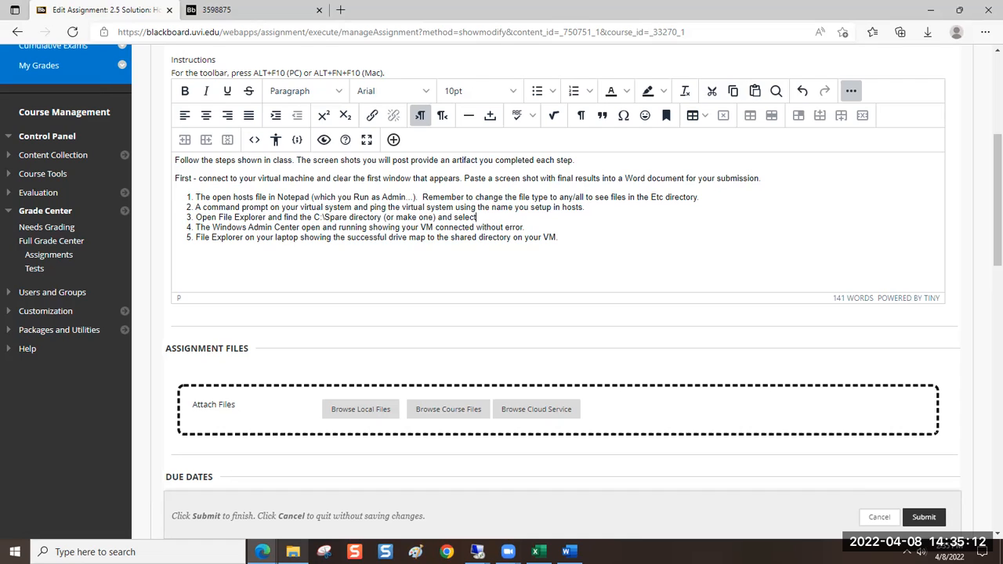
pyautogui.write(' it with the right mougse')
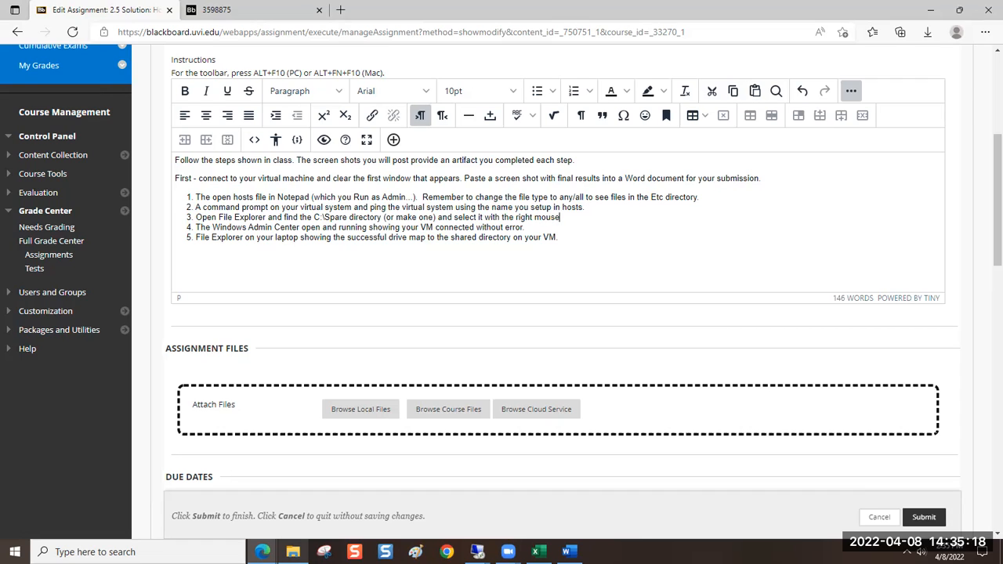
pyautogui.press('BackSpace')
pyautogui.press('BackSpace')
pyautogui.press('BackSpace')
pyautogui.press('BackSpace')
pyautogui.press('BackSpace')
pyautogui.press('BackSpace')
pyautogui.press('BackSpace')
pyautogui.press('BackSpace')
pyautogui.press('BackSpace')
pyautogui.press('BackSpace')
pyautogui.press('BackSpace')
pyautogui.press('BackSpace')
pyautogui.press('BackSpace')
pyautogui.press('BackSpace')
pyautogui.press('BackSpace')
pyautogui.press('BackSpace')
pyautogui.press('BackSpace')
pyautogui.press('BackSpace')
pyautogui.press('BackSpace')
pyautogui.press('BackSpace')
pyautogui.press('BackSpace')
pyautogui.press('BackSpace')
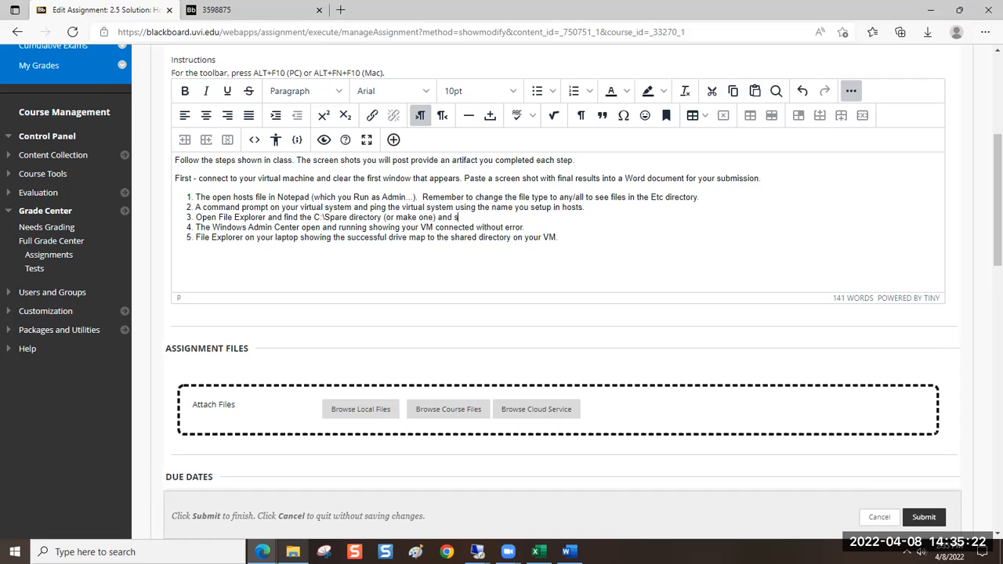
pyautogui.press('BackSpace')
# Complete item 3 of the instructions with "open properties and open Sharing tab."
pyautogui.write('open properties and ope')
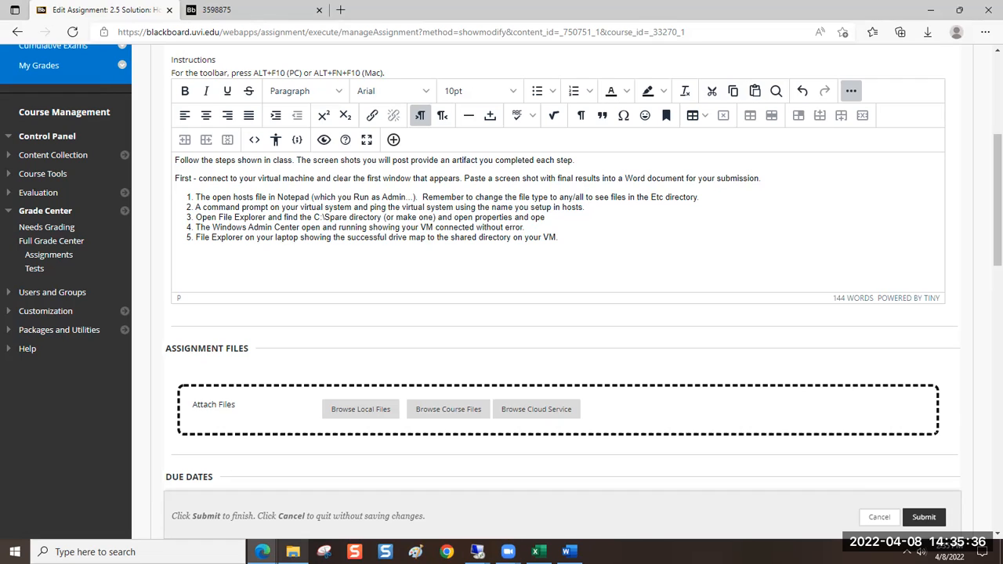
pyautogui.write('n Sharing tab.')
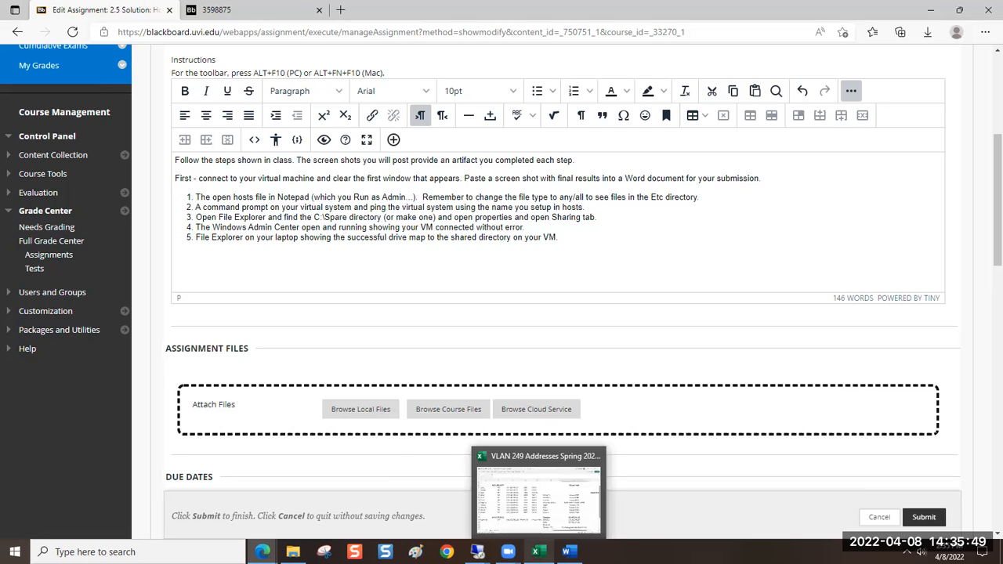
# Switch to the 172.12.221.154:8083 remote session and select the Spare folder on its C: drive in File Explorer
pyautogui.moveTo(477, 552)
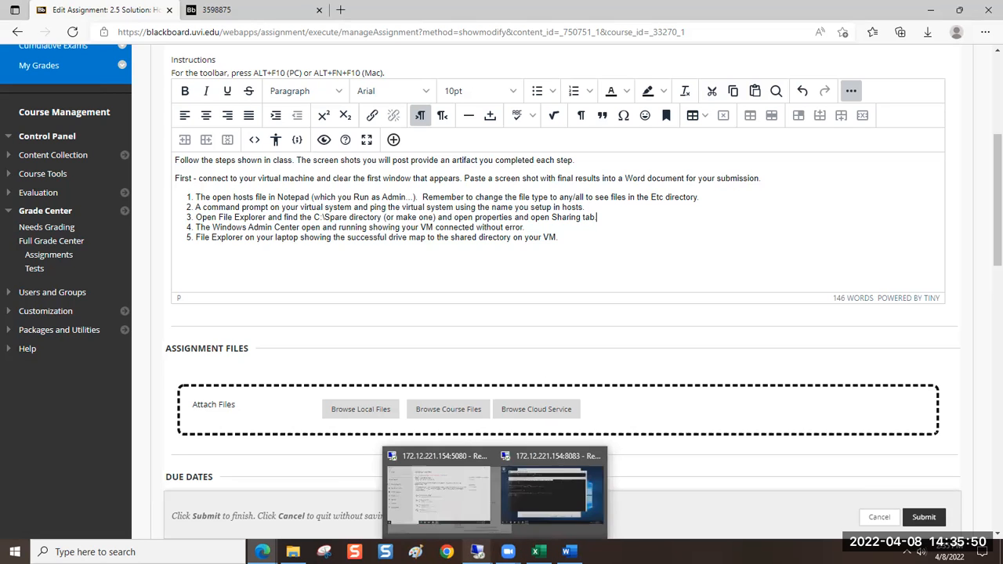
pyautogui.click(499, 515)
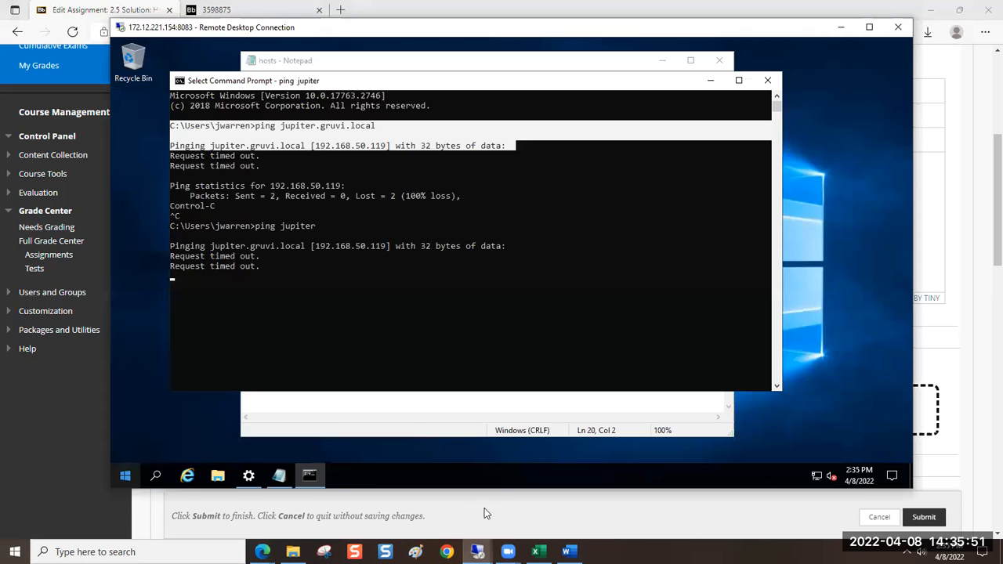
pyautogui.click(218, 478)
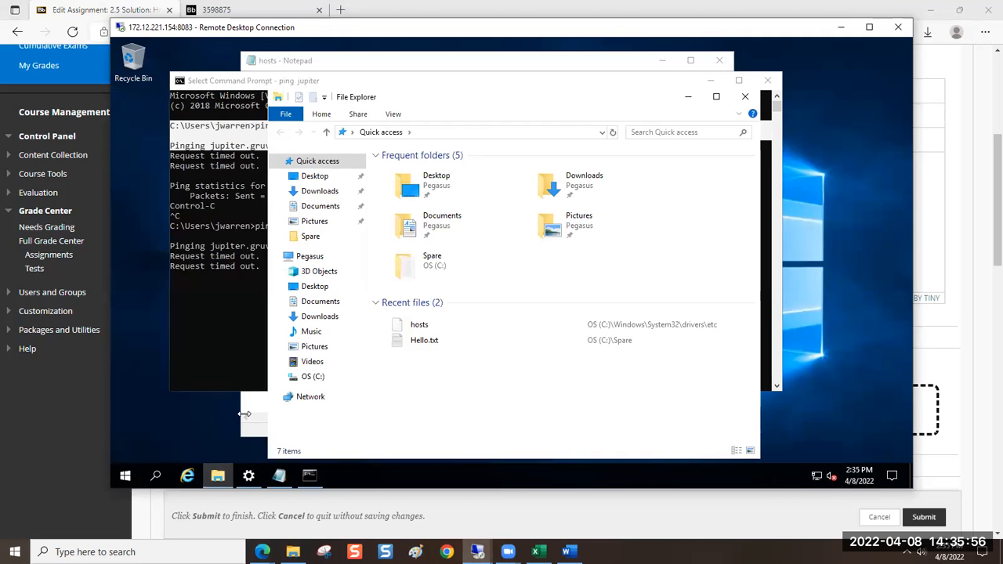
pyautogui.click(313, 377)
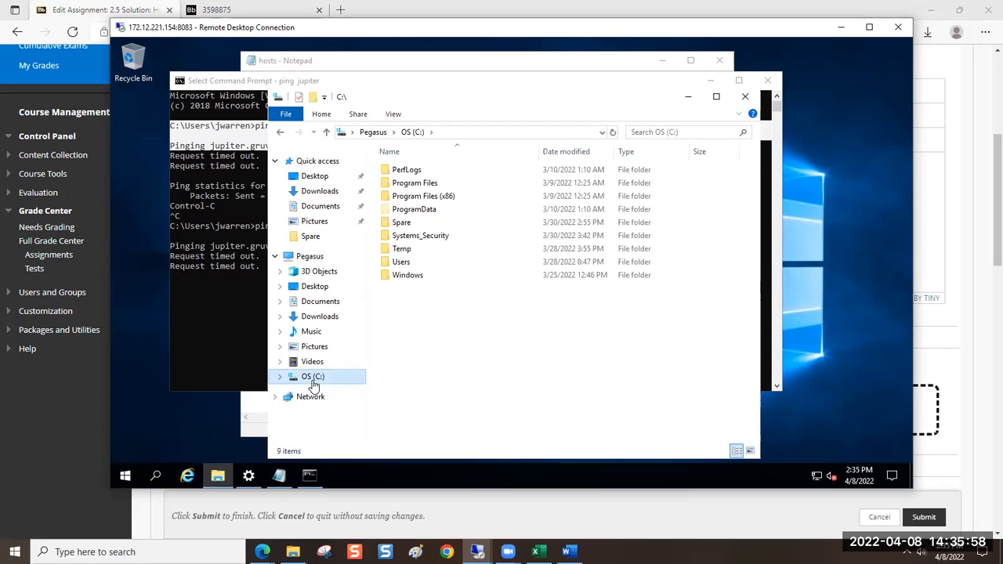
pyautogui.click(413, 222)
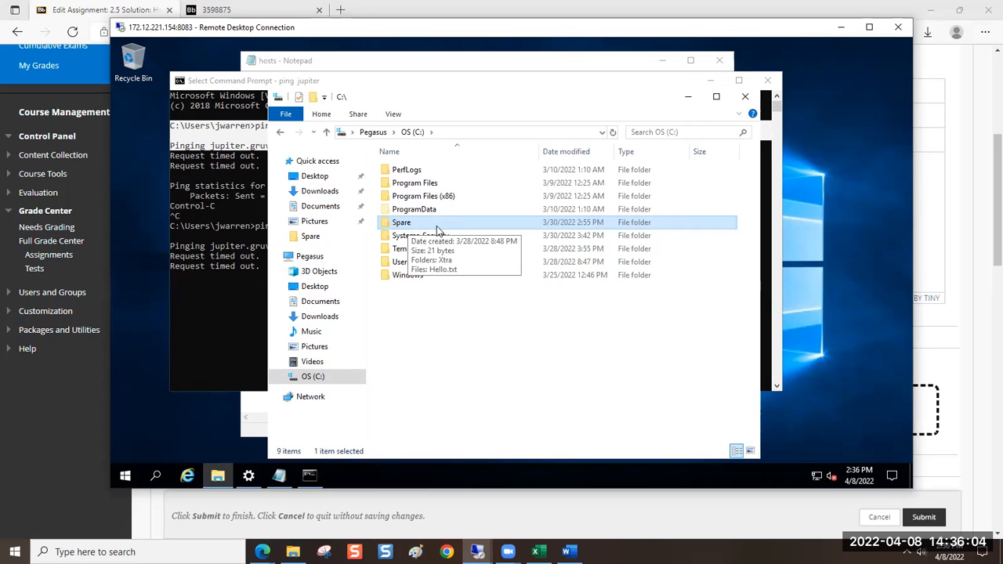
pyautogui.rightClick(427, 329)
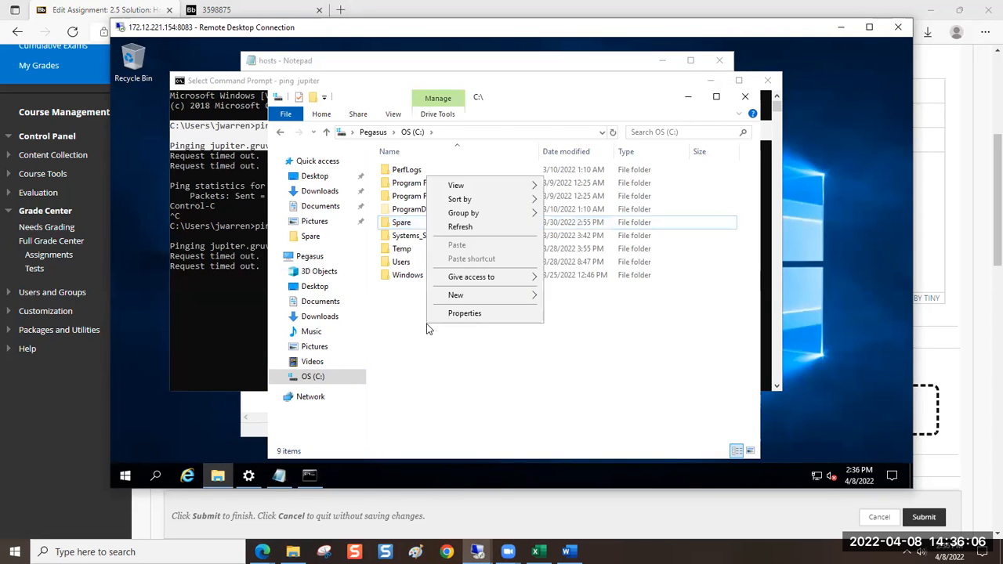
pyautogui.moveTo(457, 297)
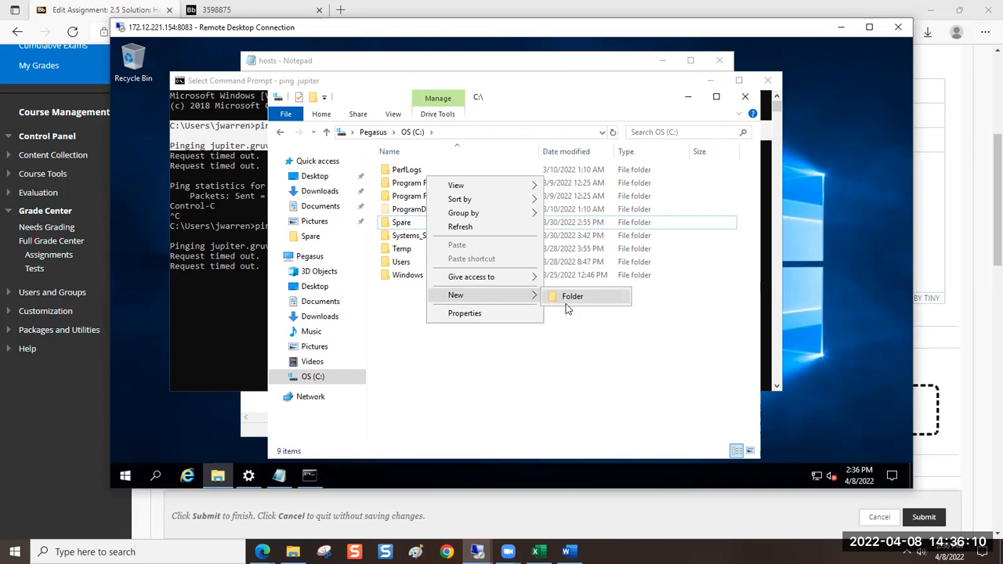
pyautogui.click(532, 352)
# Open the Spare folder's sharing properties and request Advanced Sharing
pyautogui.rightClick(445, 227)
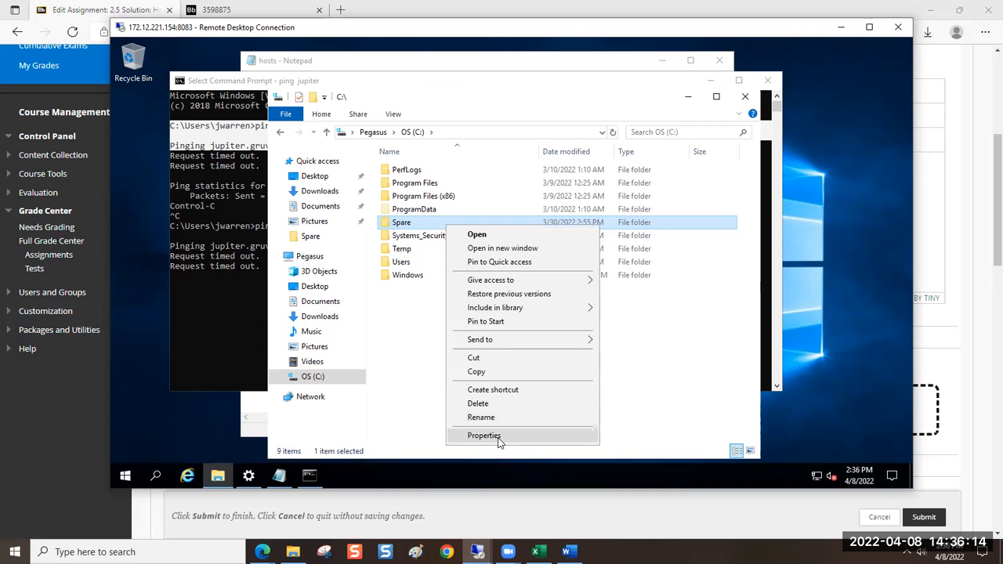
pyautogui.click(484, 436)
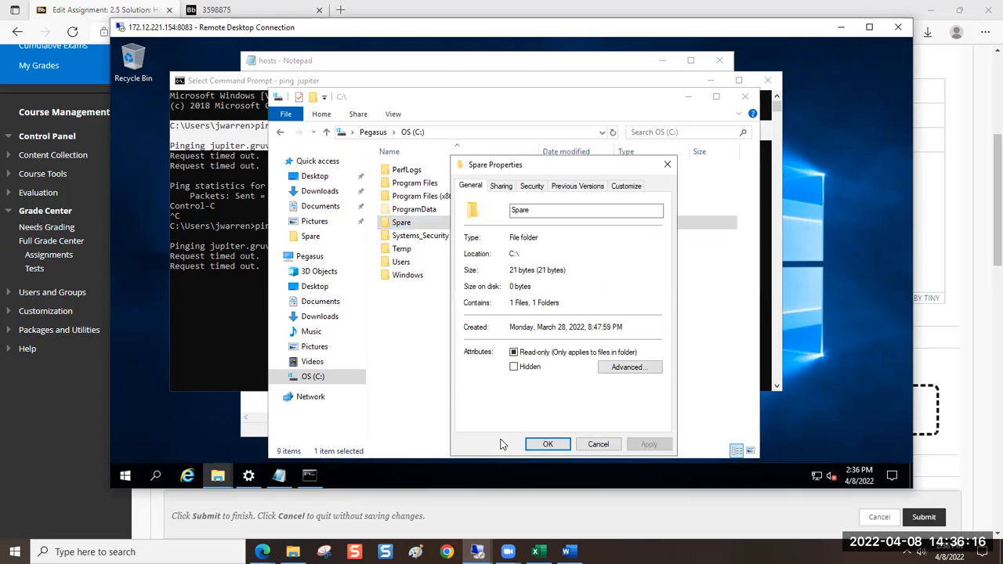
pyautogui.click(500, 188)
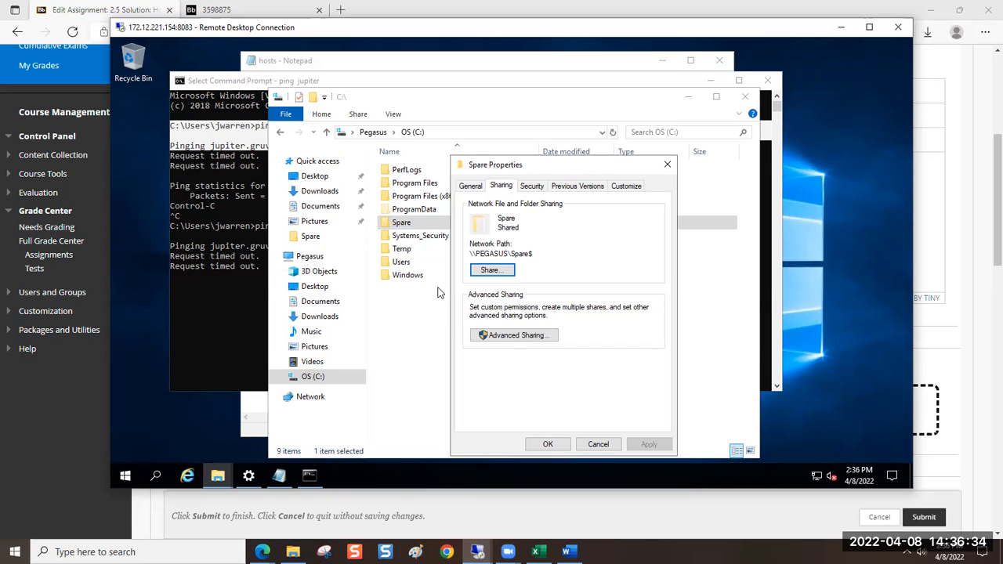
pyautogui.click(524, 344)
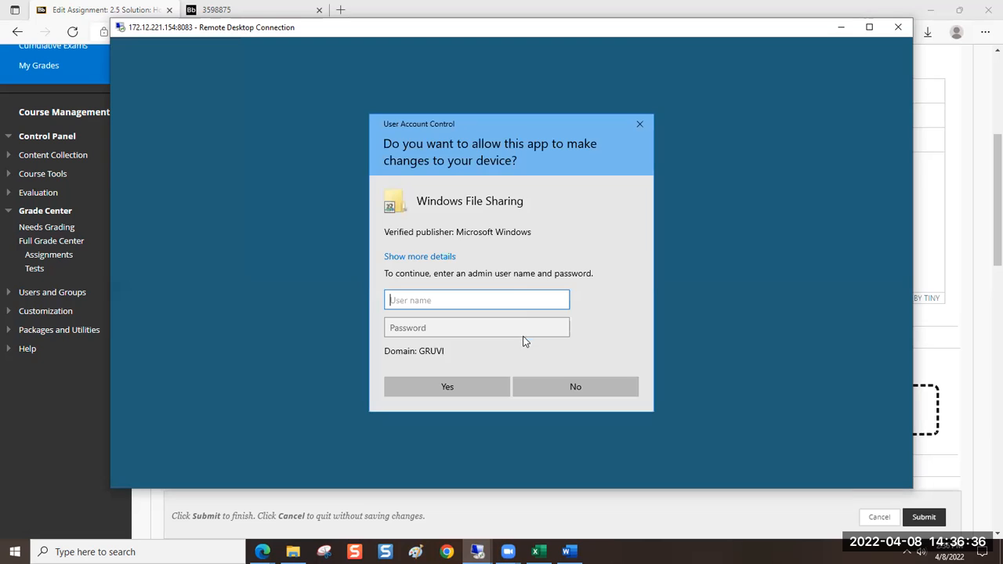
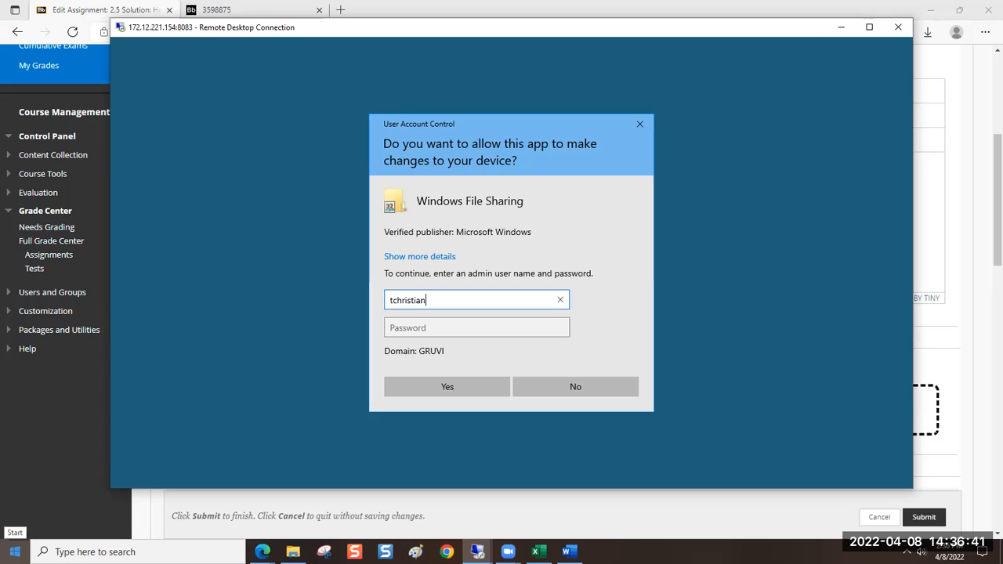
# Authorize Windows File Sharing by entering the admin user name and the account password
pyautogui.press('Tab')
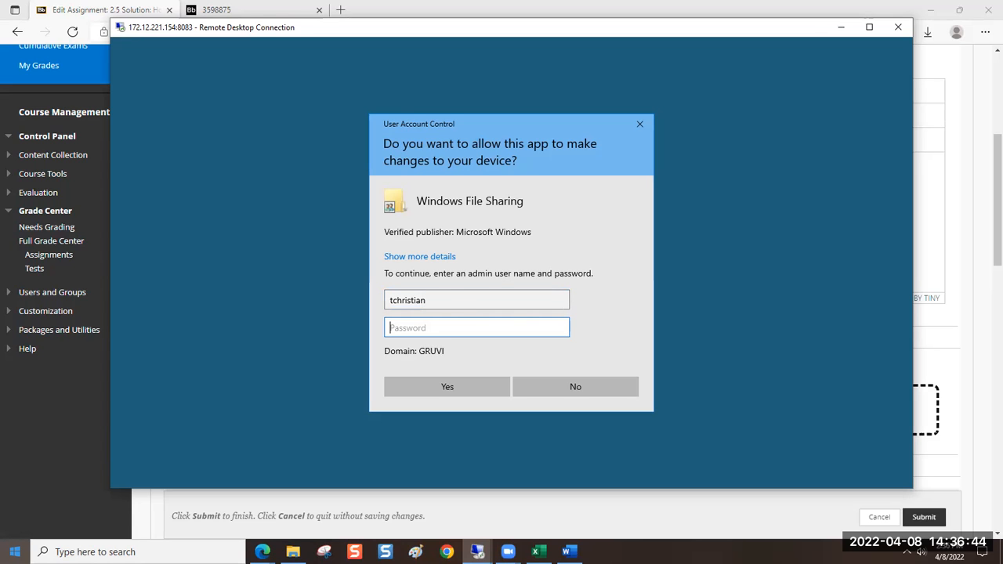
pyautogui.write('*******************')
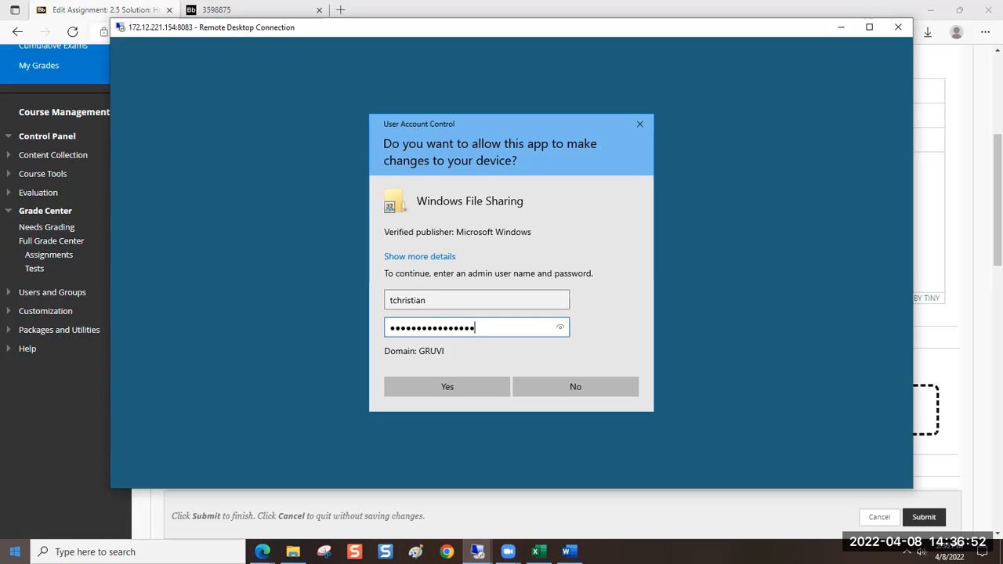
pyautogui.press('Return')
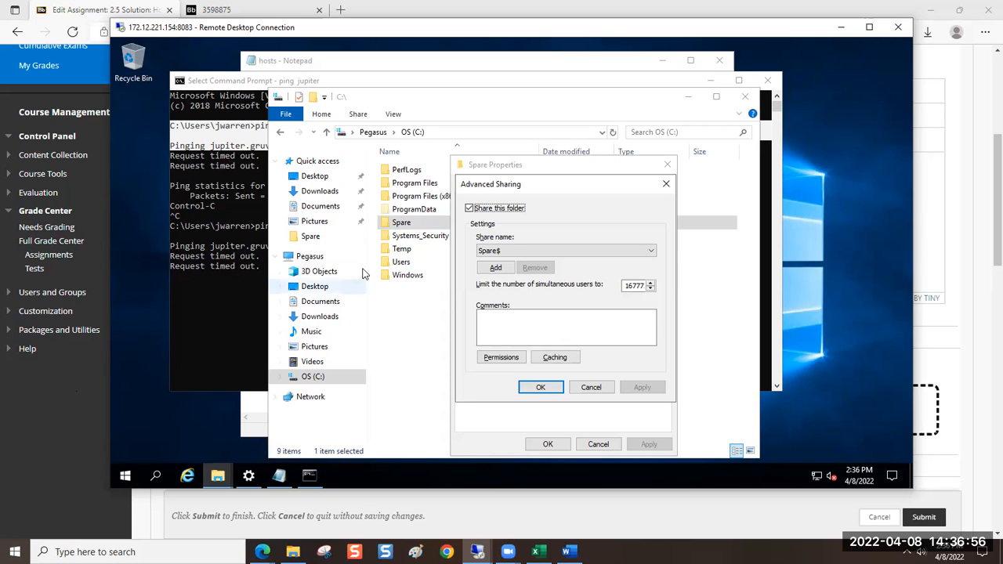
# Stop sharing the Spare folder, accept disconnecting its users, and close the sharing and properties dialogs
pyautogui.click(469, 208)
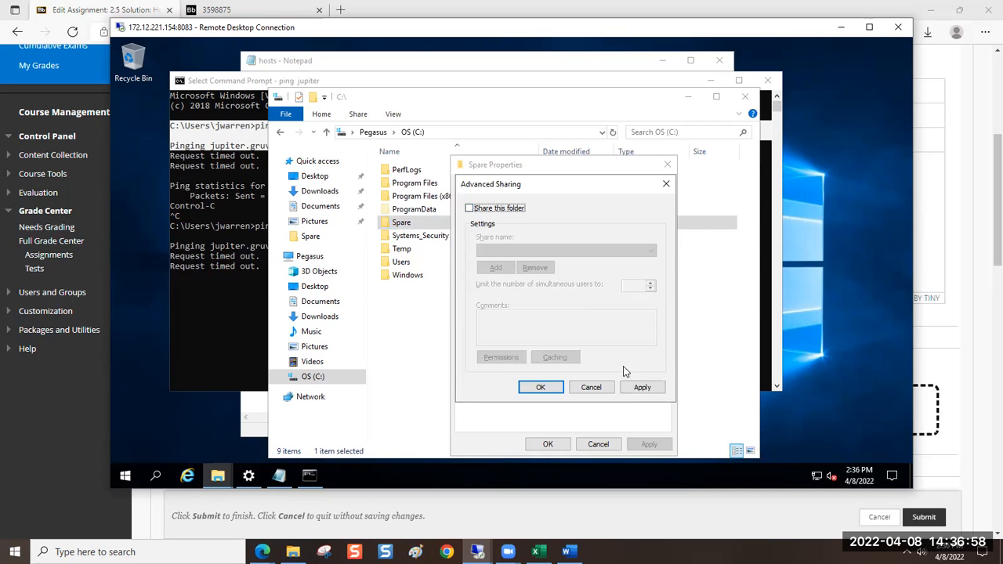
pyautogui.click(634, 388)
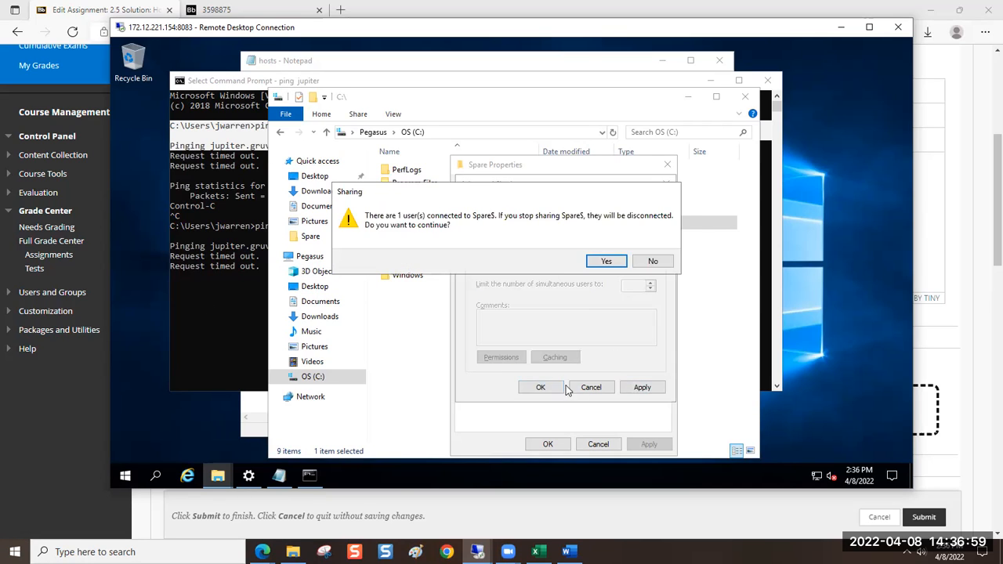
pyautogui.click(608, 262)
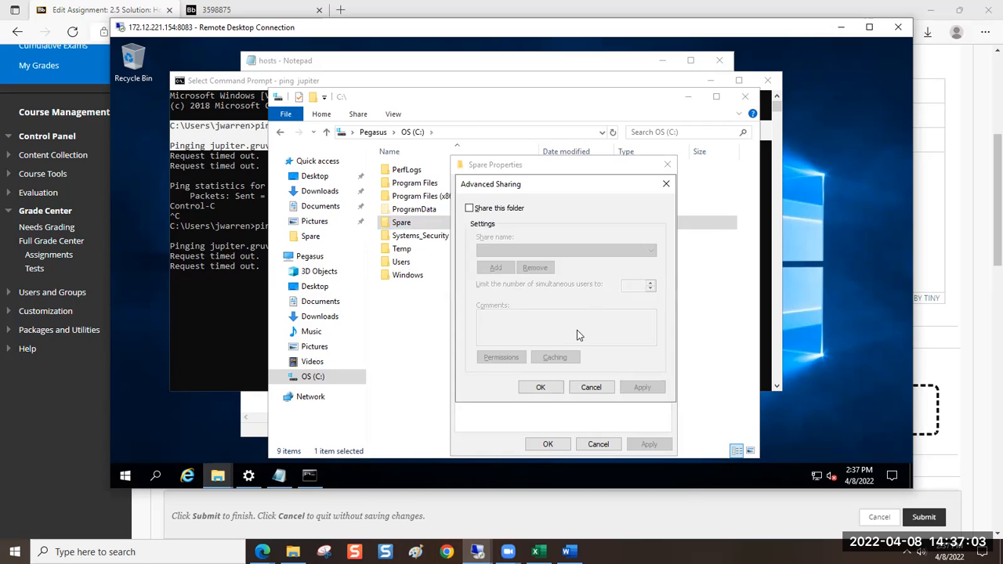
pyautogui.click(540, 387)
pyautogui.click(547, 444)
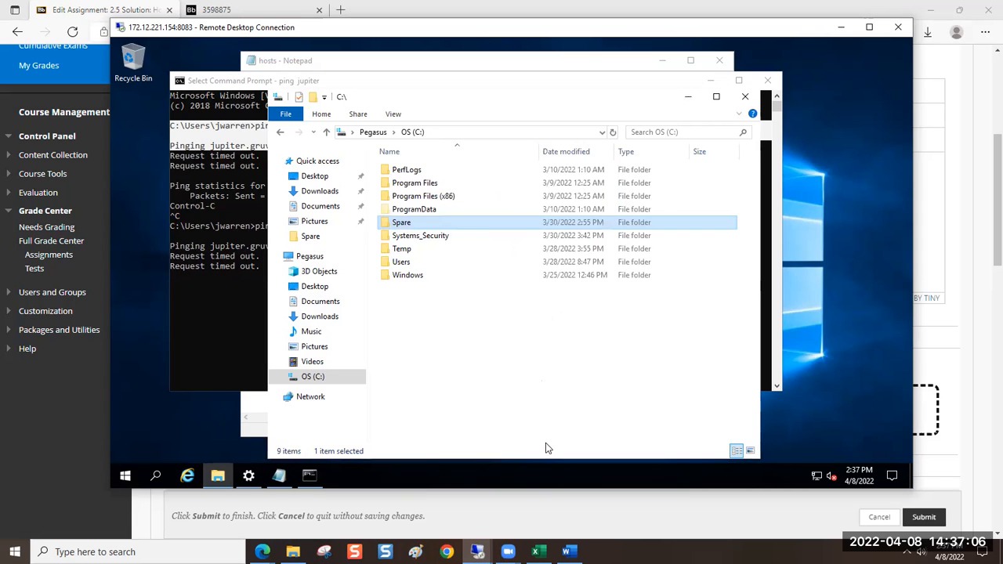
# Reopen the Spare folder's sharing properties and move the dialog clear of the folder list
pyautogui.rightClick(414, 225)
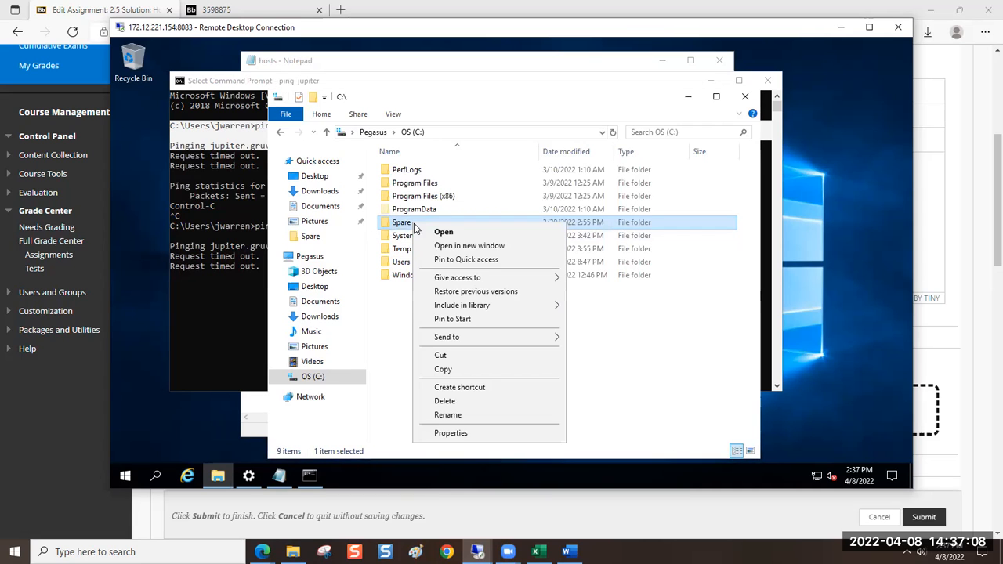
pyautogui.click(460, 434)
pyautogui.click(468, 189)
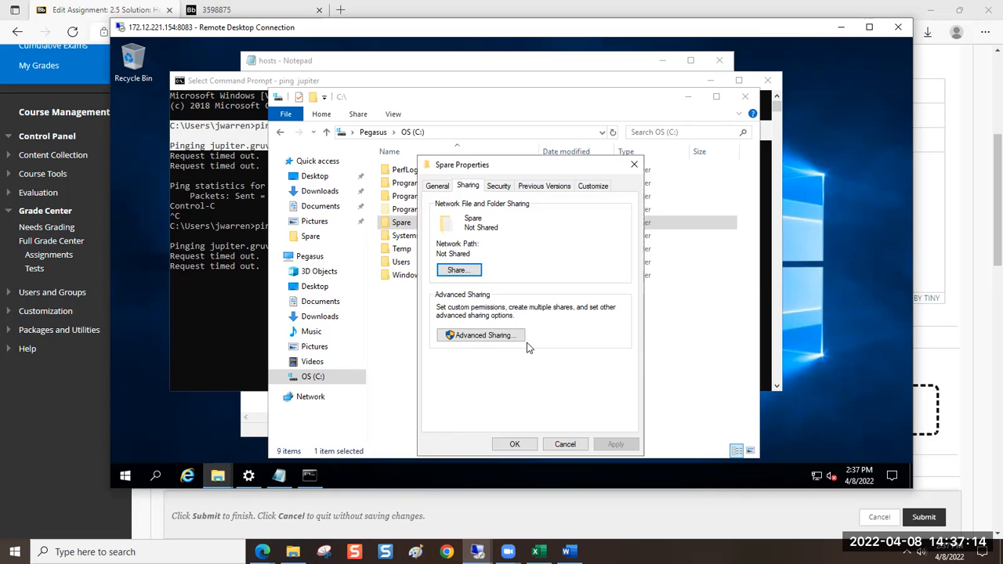
pyautogui.moveTo(519, 169); pyautogui.dragTo(566, 151)
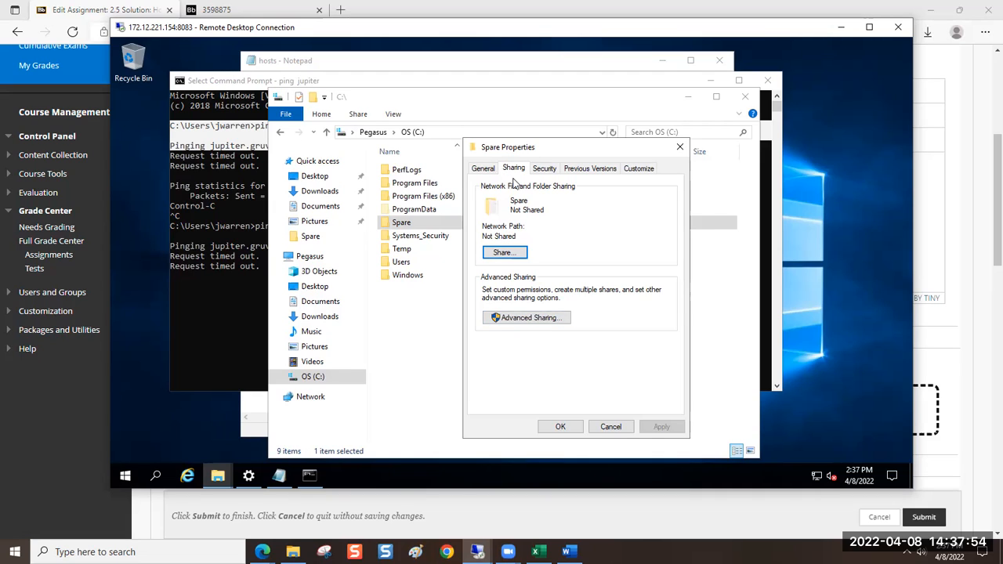
# Request Advanced Sharing for the Spare folder and authorize it with the admin user name and account password
pyautogui.click(500, 323)
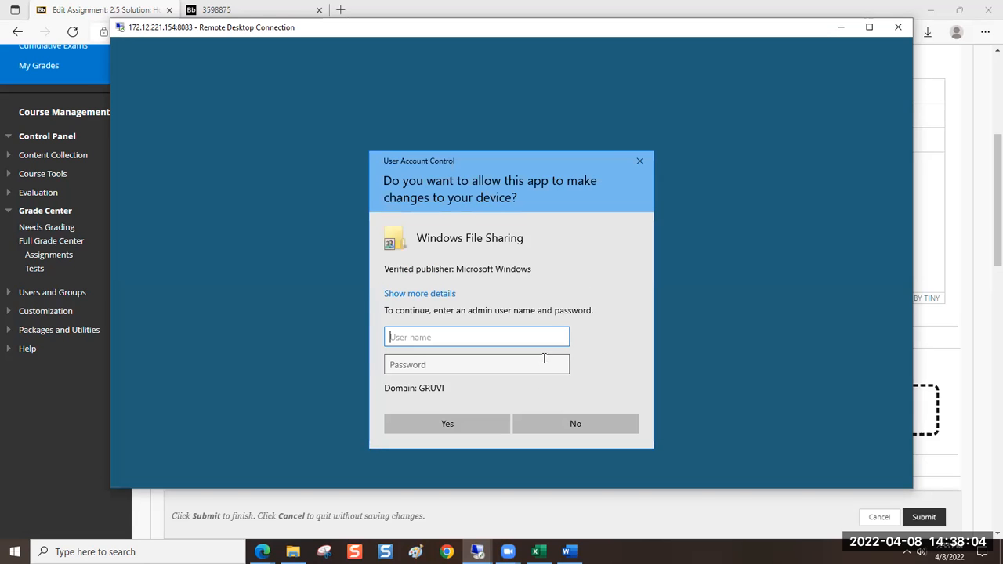
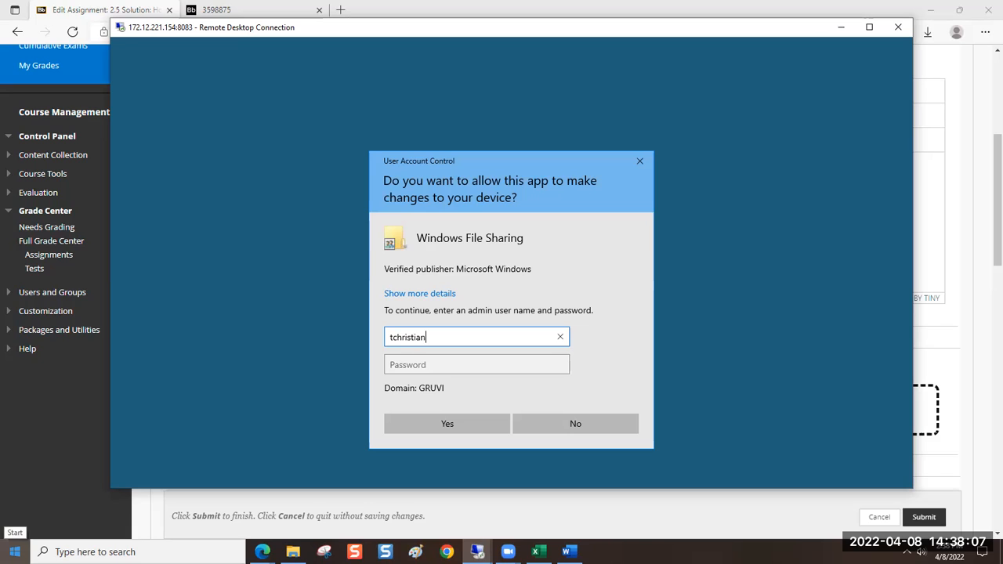
pyautogui.press('Tab')
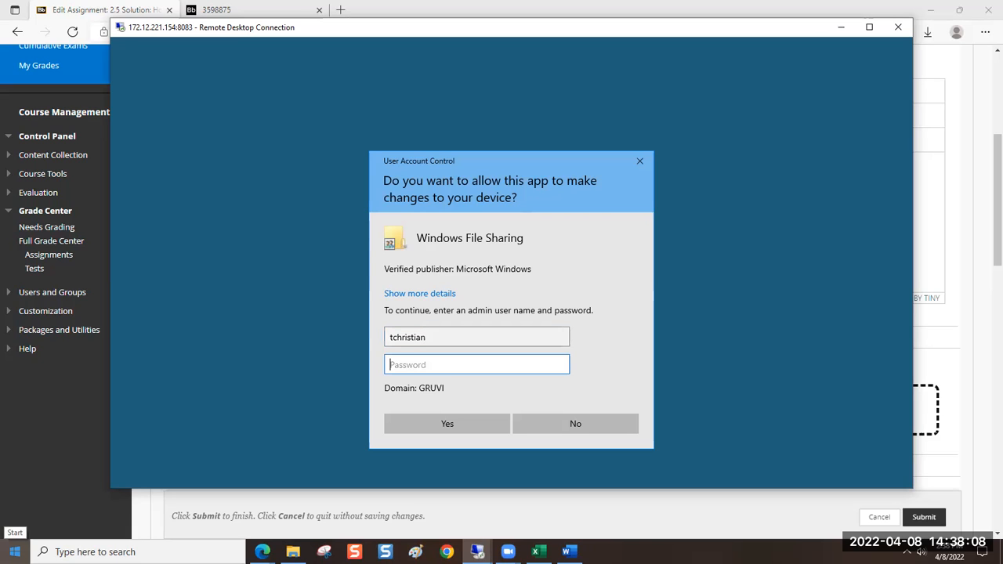
pyautogui.write('••••••••••••••')
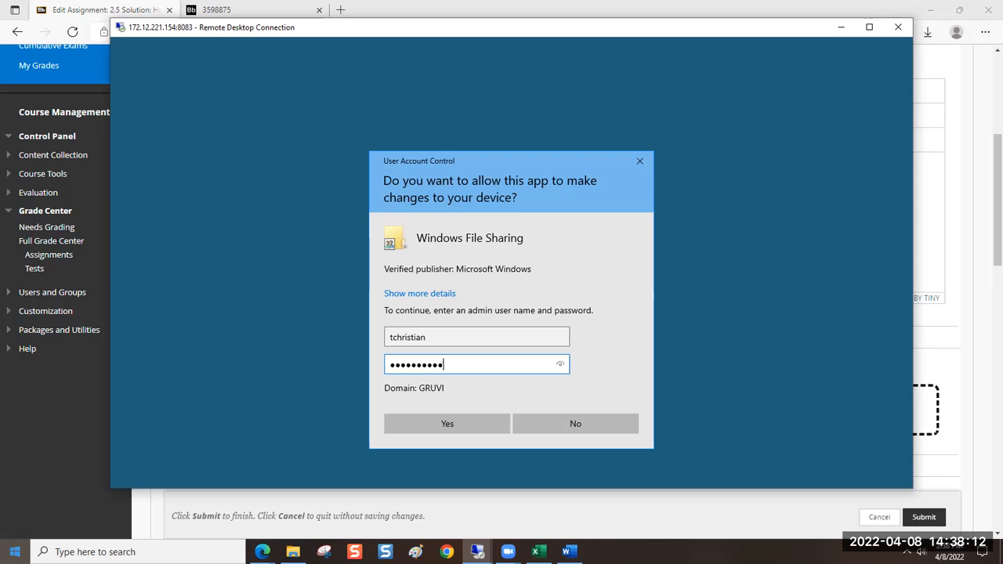
pyautogui.write('••••')
pyautogui.press('Return')
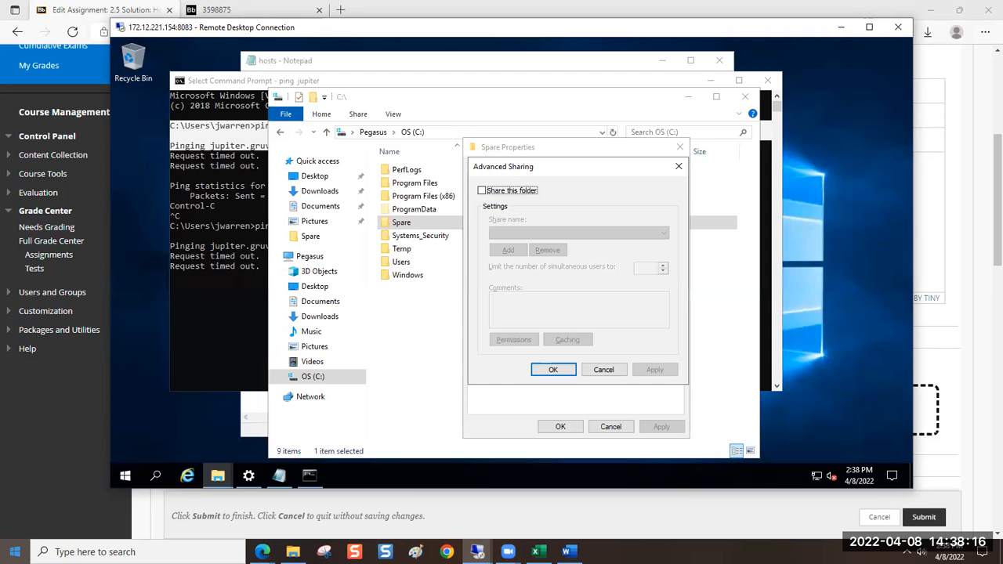
# Move the Advanced Sharing dialog aside, enable sharing of the folder, and set the share name to Spare$
pyautogui.moveTo(561, 169); pyautogui.dragTo(637, 238)
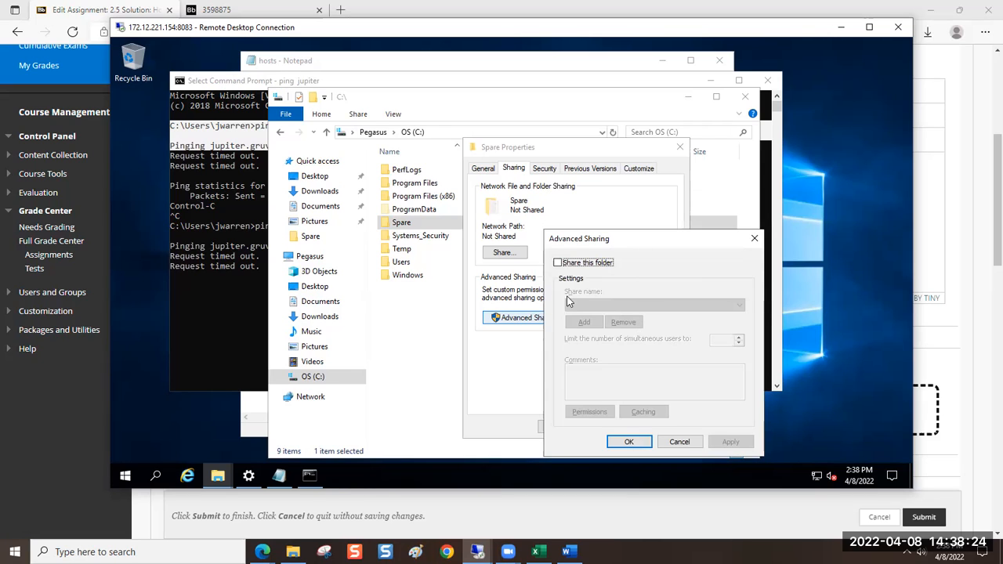
pyautogui.click(557, 263)
pyautogui.click(591, 305)
pyautogui.write('$')
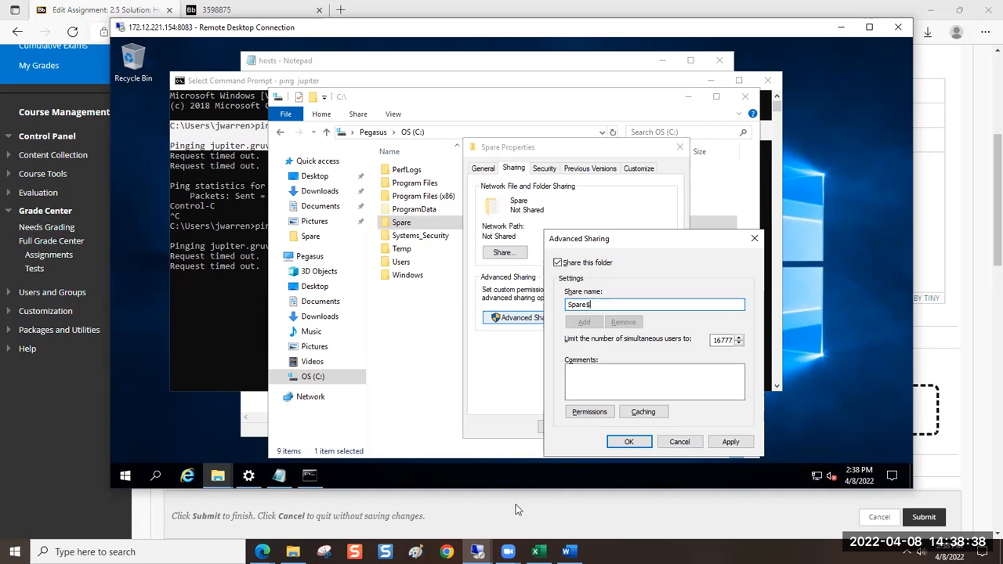
# Switch to the Blackboard assignment and extend the end of instruction 3 to read "Advanced Share"
pyautogui.click(72, 438)
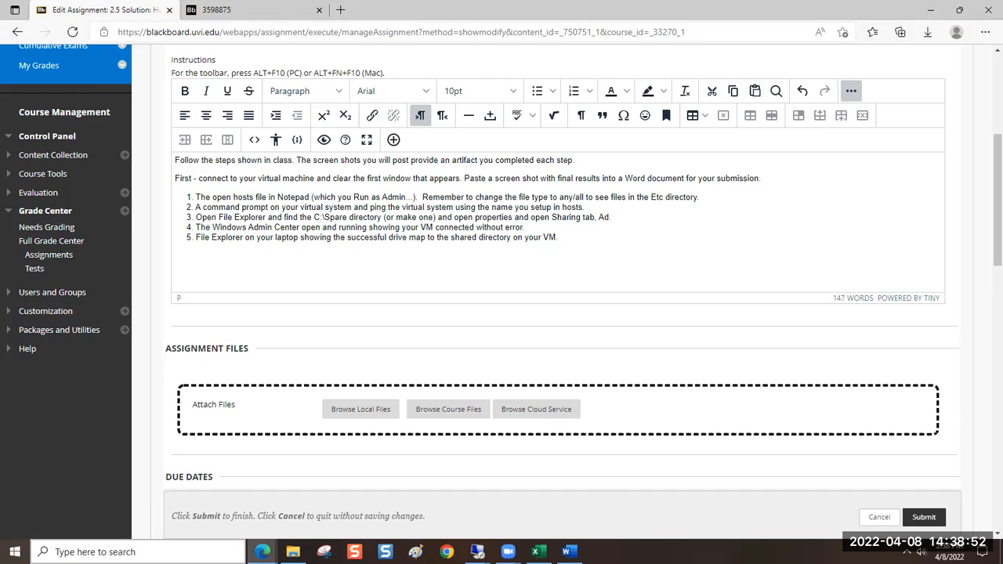
pyautogui.write('vanced Share')
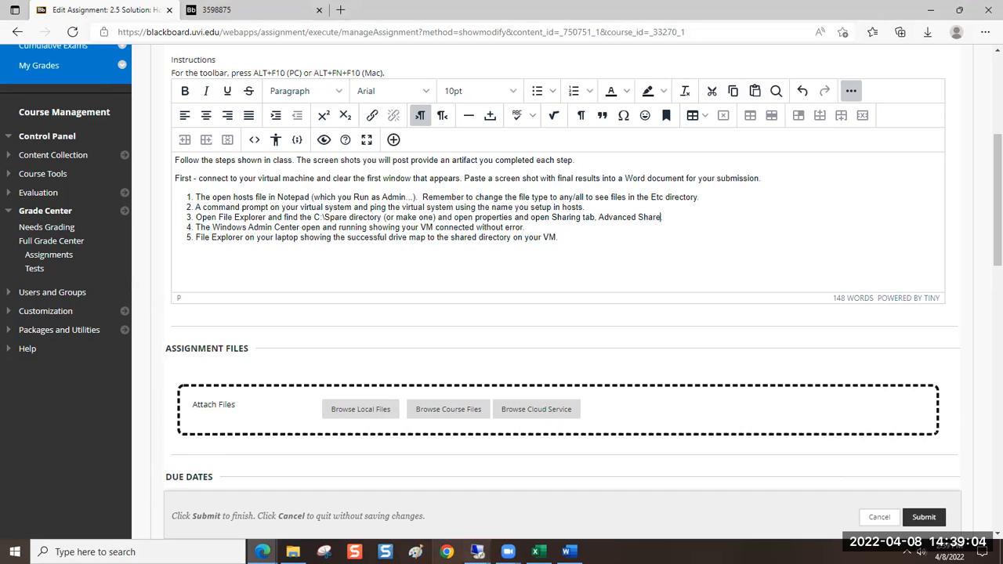
# Check the sharing dialog in the remote session, then make instruction 3 end with "Advanced Sharing, select Share and add $ to name."
pyautogui.click(478, 552)
pyautogui.click(505, 518)
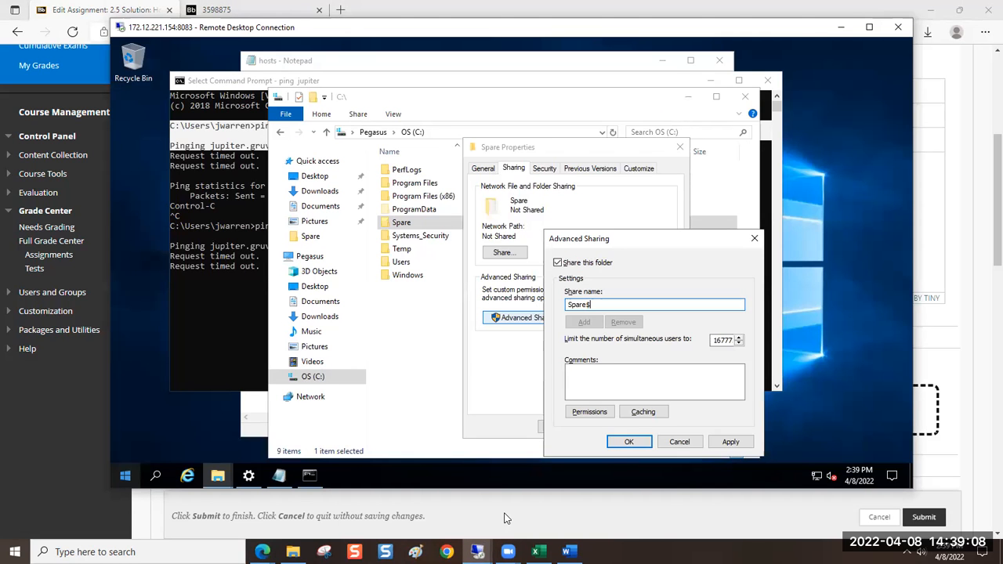
pyautogui.click(505, 518)
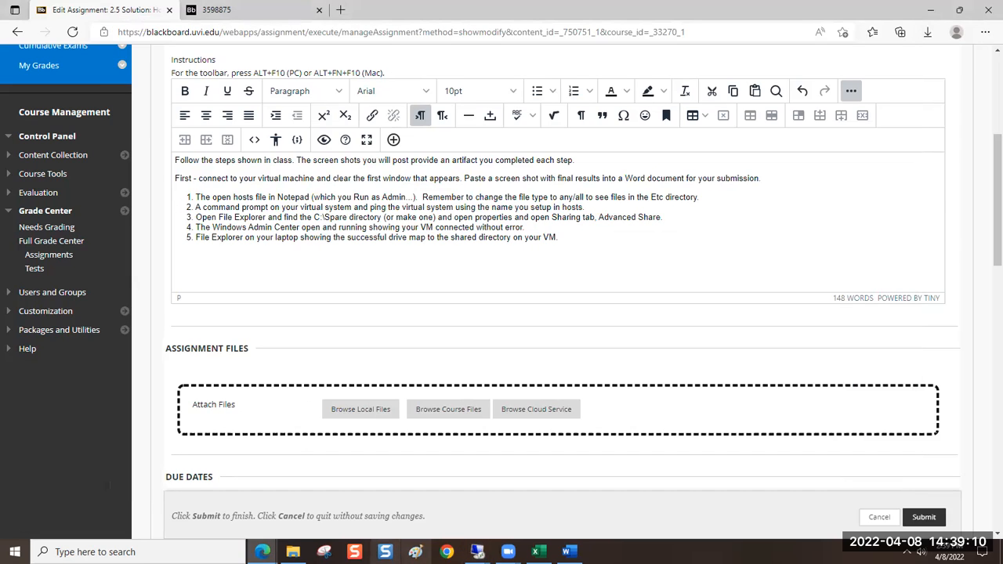
pyautogui.write('in')
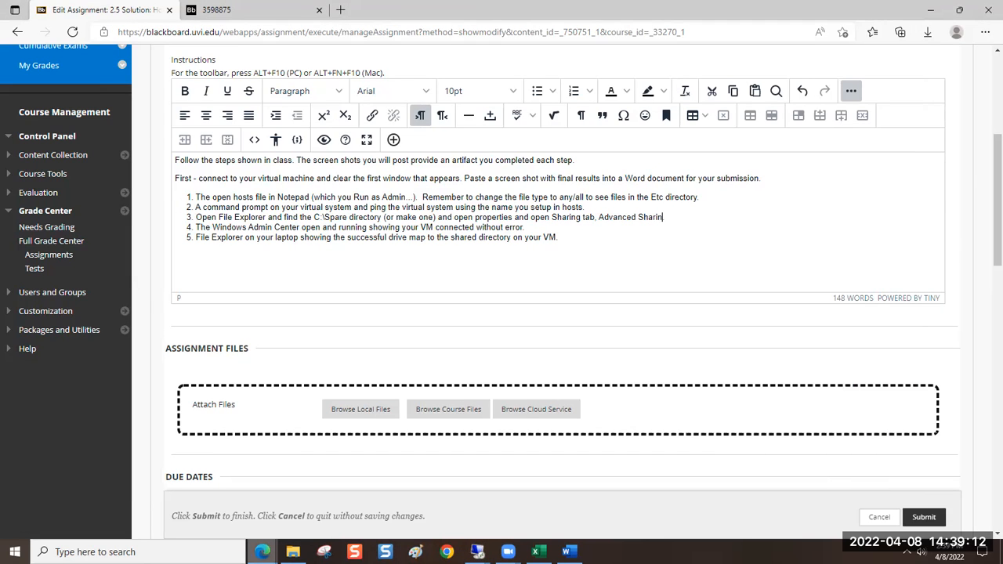
pyautogui.write('g, select Share and add')
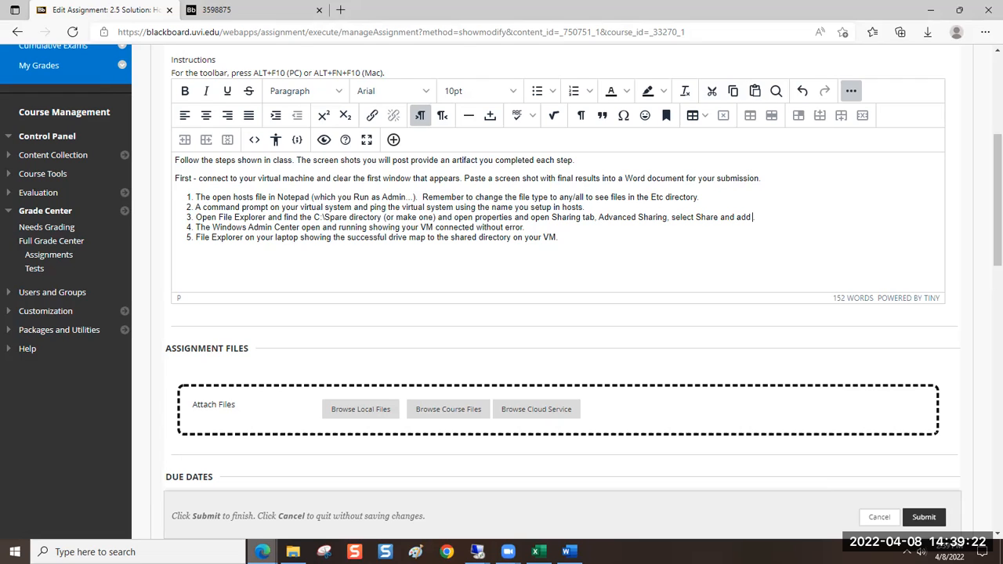
pyautogui.write(' $ to name')
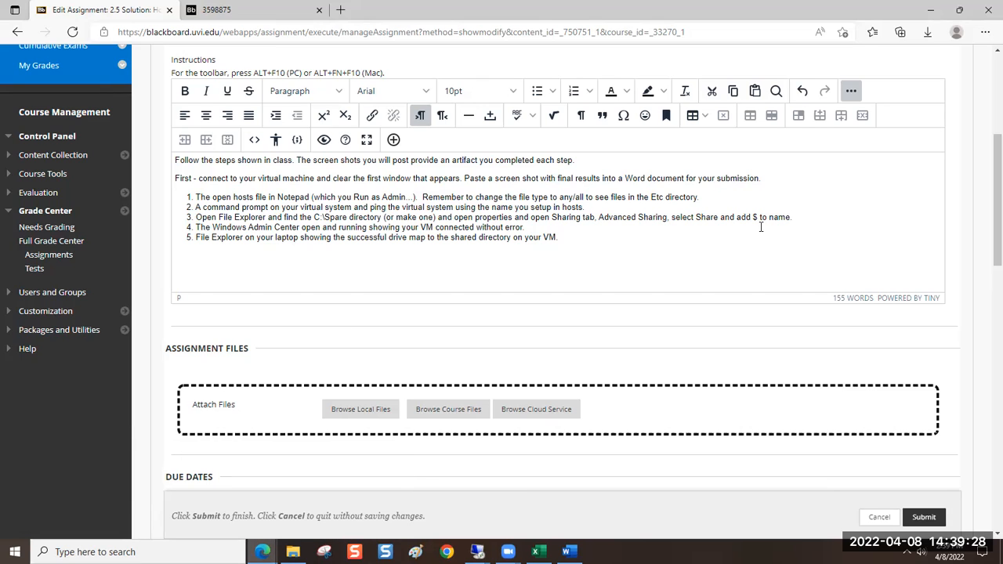
# Italicize "Sharing", "Advanced Sharing" and "Share" in instruction 3
pyautogui.doubleClick(569, 218)
pyautogui.click(206, 91)
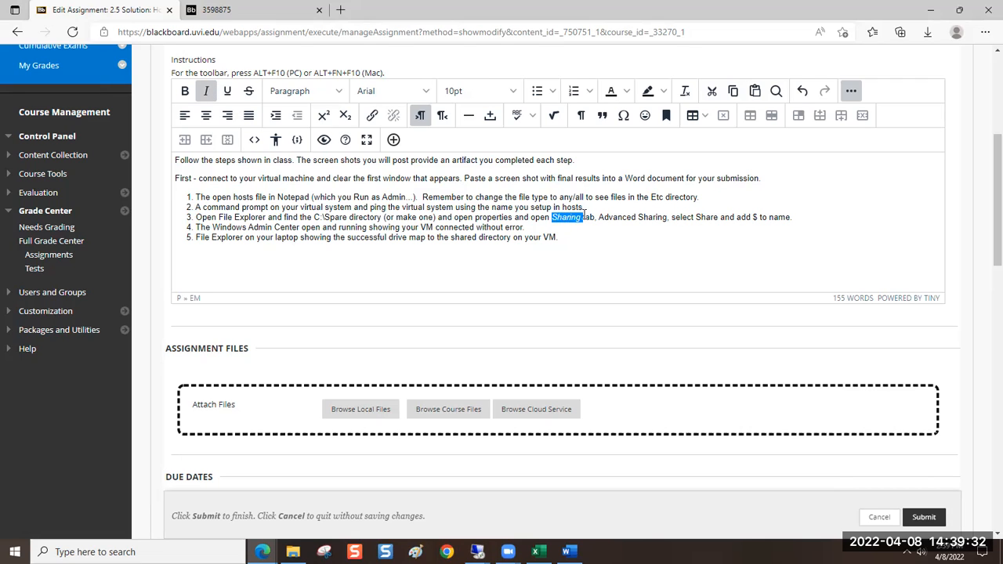
pyautogui.moveTo(667, 221); pyautogui.dragTo(599, 218)
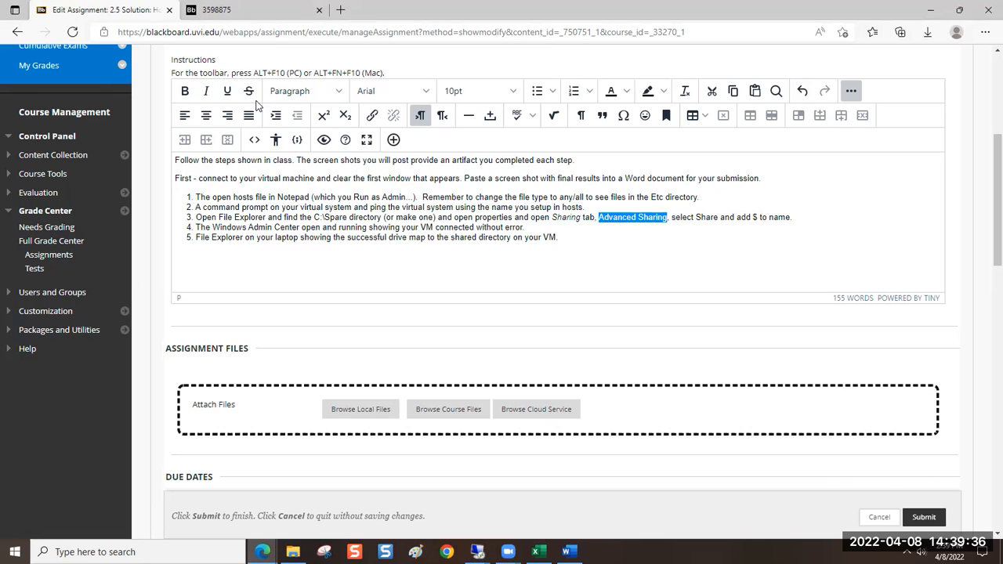
pyautogui.click(207, 91)
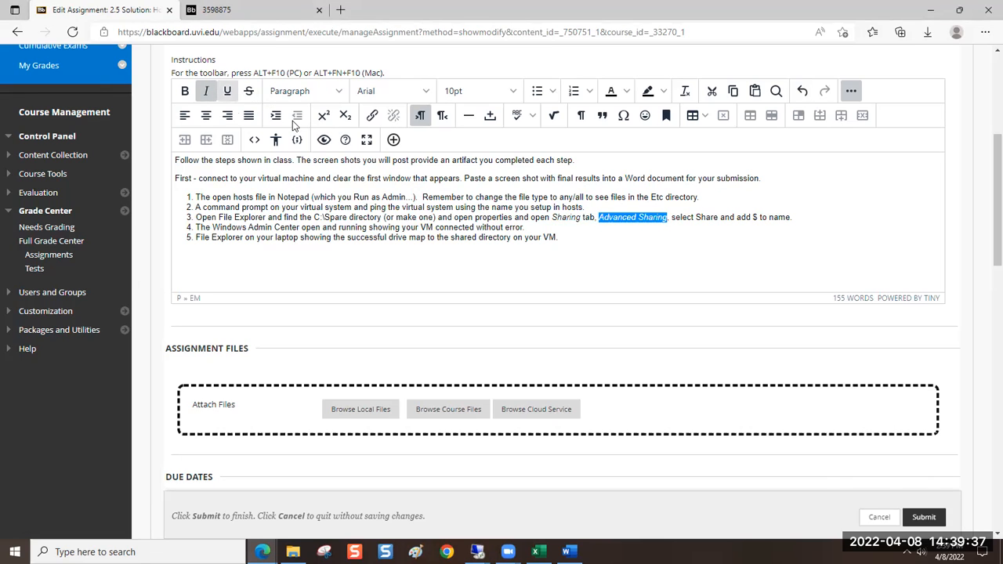
pyautogui.doubleClick(702, 219)
pyautogui.click(206, 91)
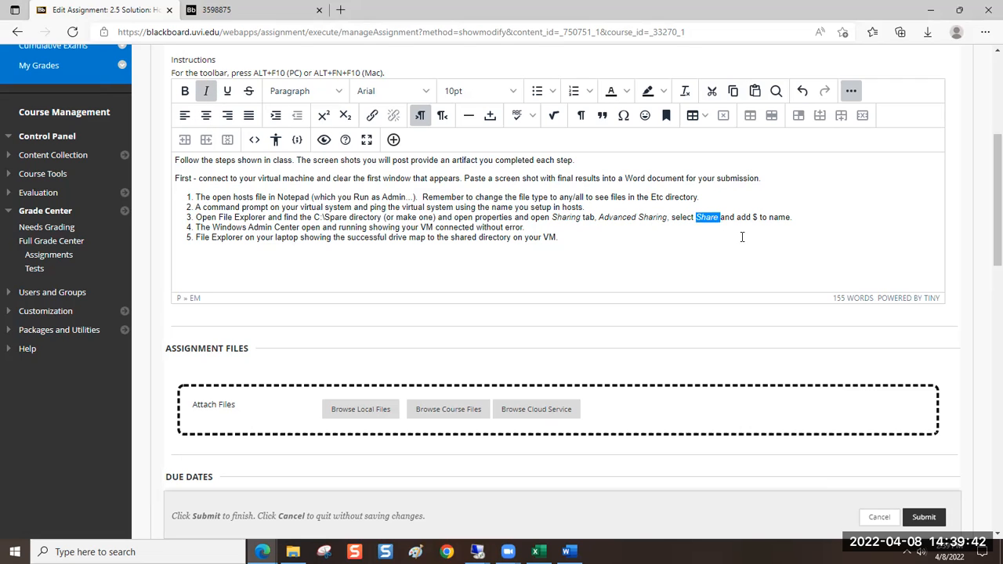
# Set the font size of the $ sign in instruction 3 to 12pt
pyautogui.click(756, 217)
pyautogui.doubleClick(756, 218)
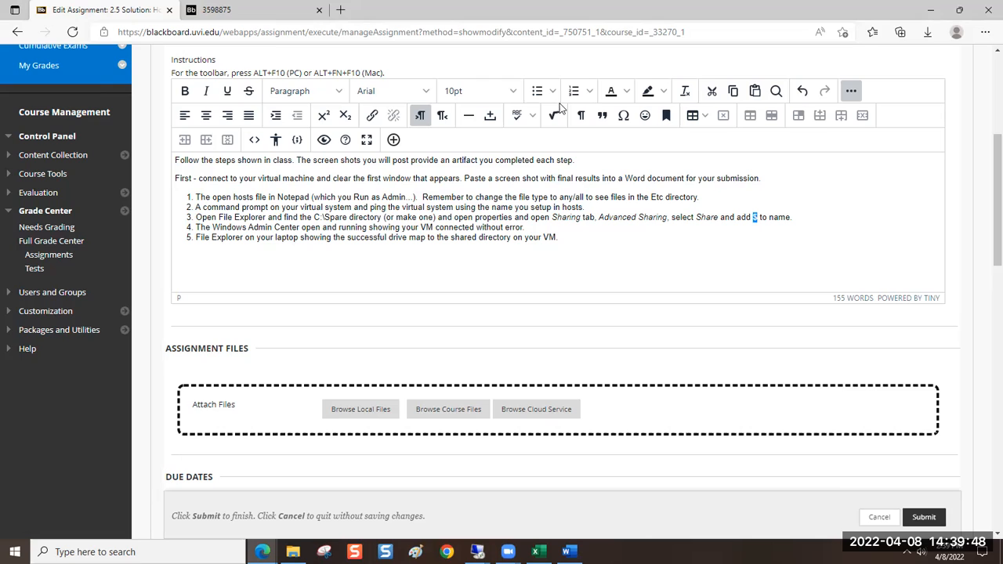
pyautogui.click(514, 94)
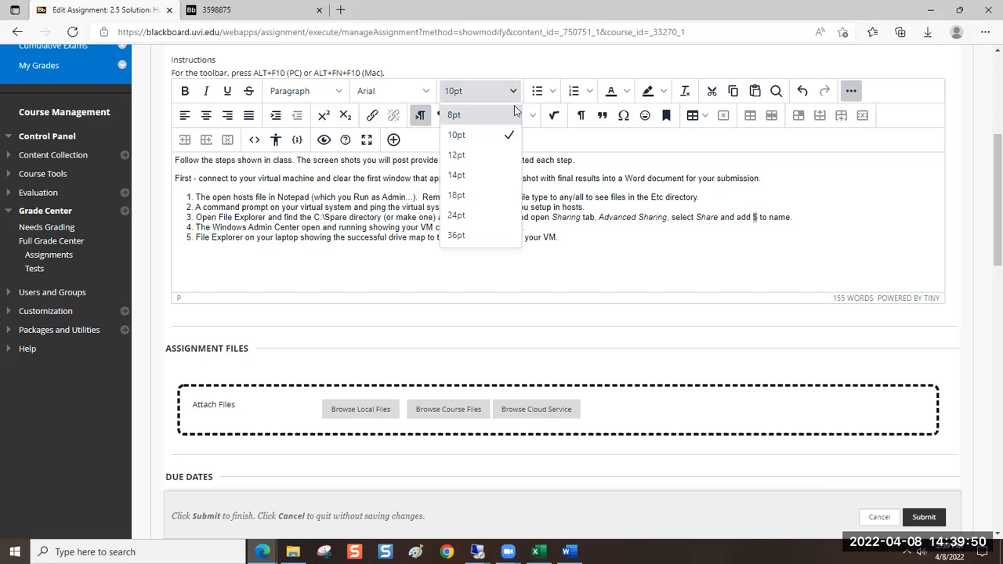
pyautogui.click(506, 154)
pyautogui.click(498, 219)
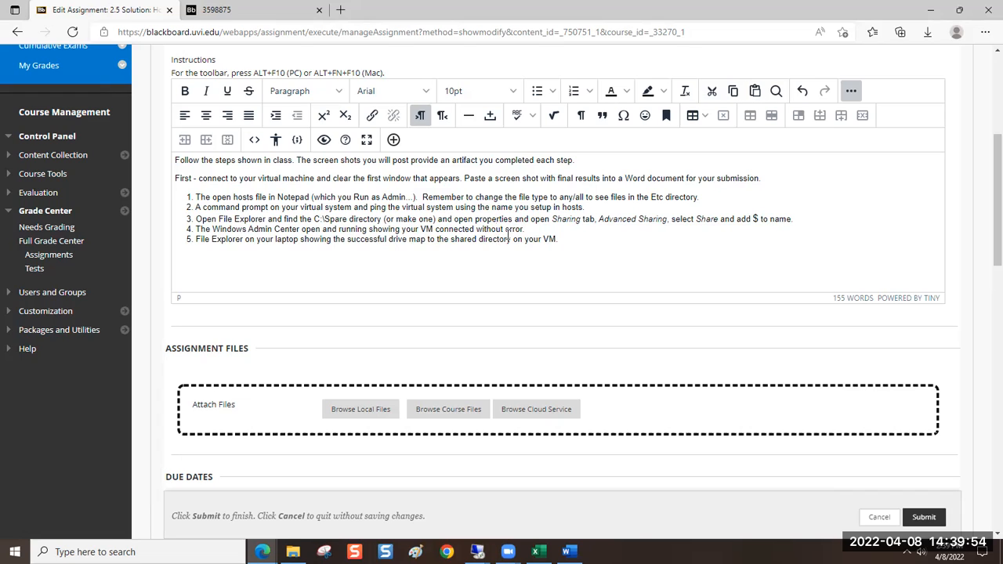
# Switch to the Remote Desktop session and apply the Spare$ share settings without closing Advanced Sharing
pyautogui.moveTo(477, 551)
pyautogui.click(525, 519)
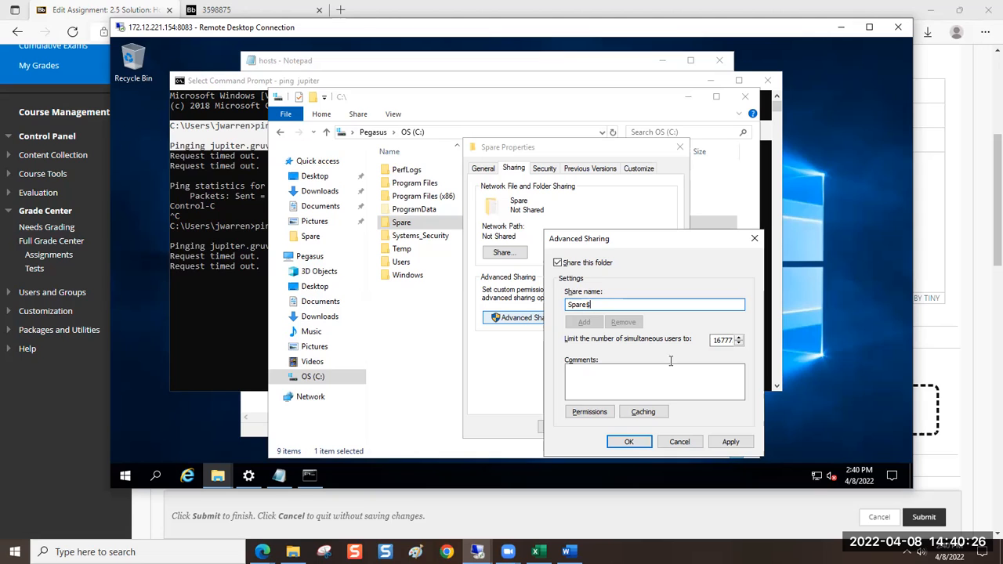
pyautogui.click(729, 443)
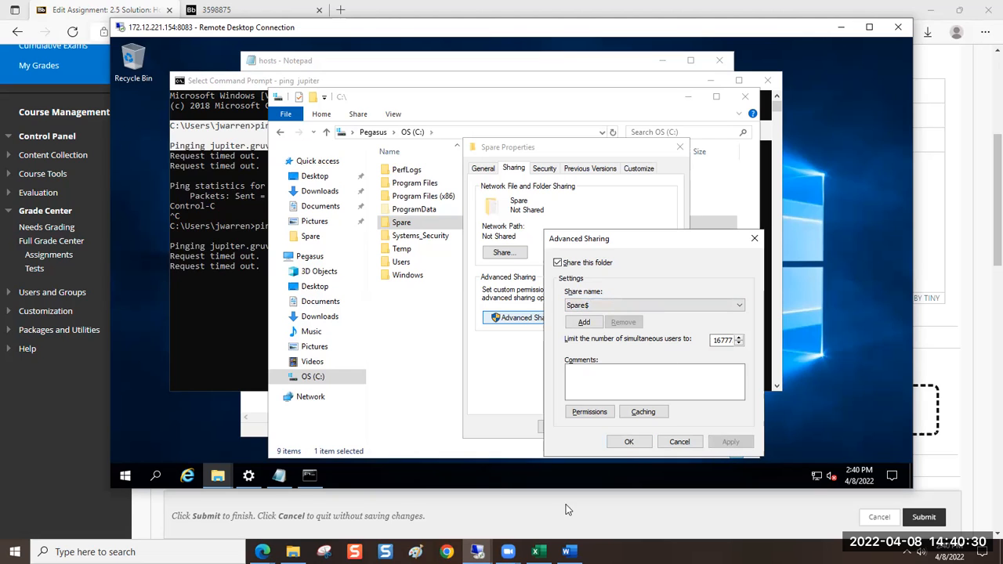
# Return to the Blackboard assignment and expand "Share" to "Share this folder" in instruction 3
pyautogui.click(77, 432)
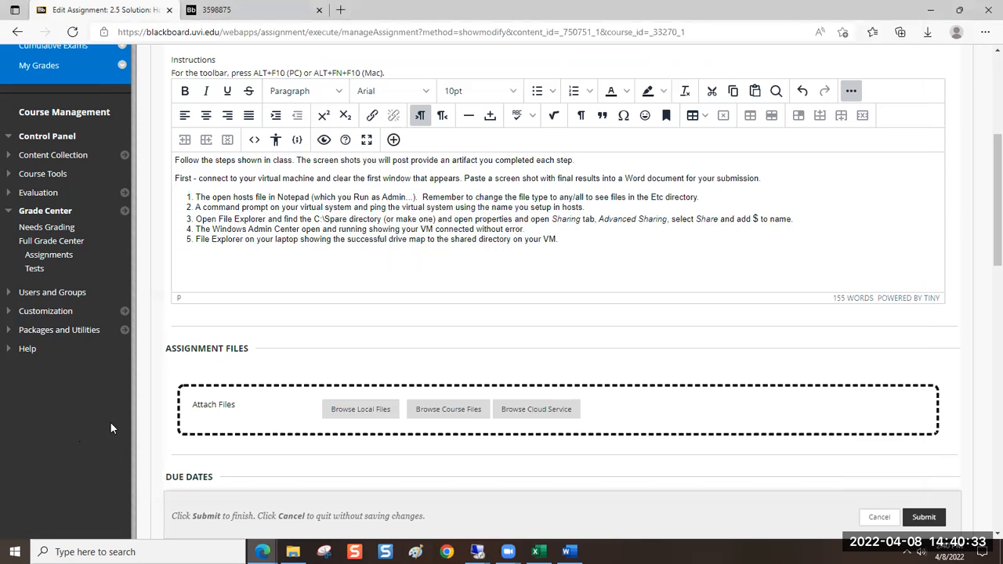
pyautogui.click(715, 218)
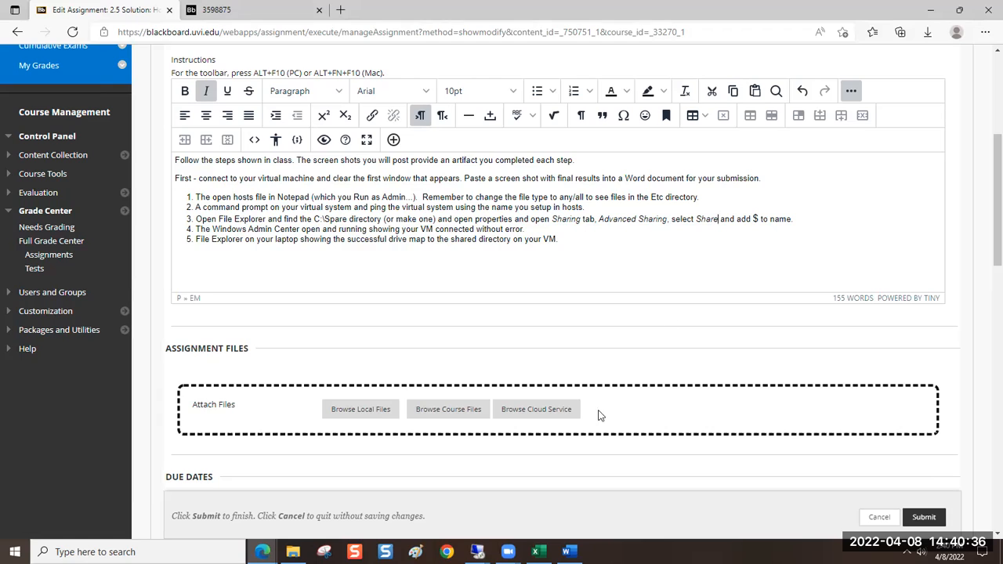
pyautogui.write('this folde')
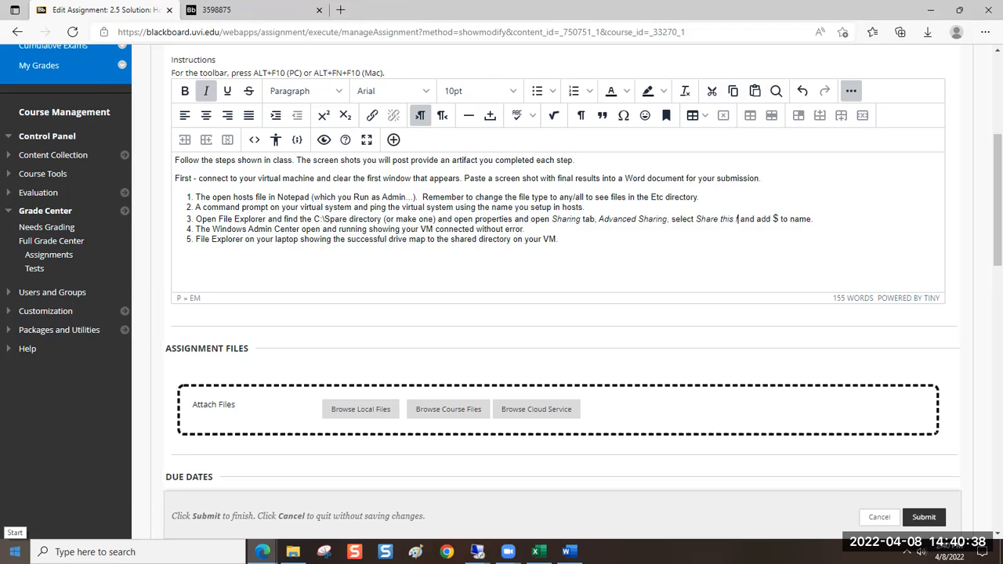
pyautogui.write('r')
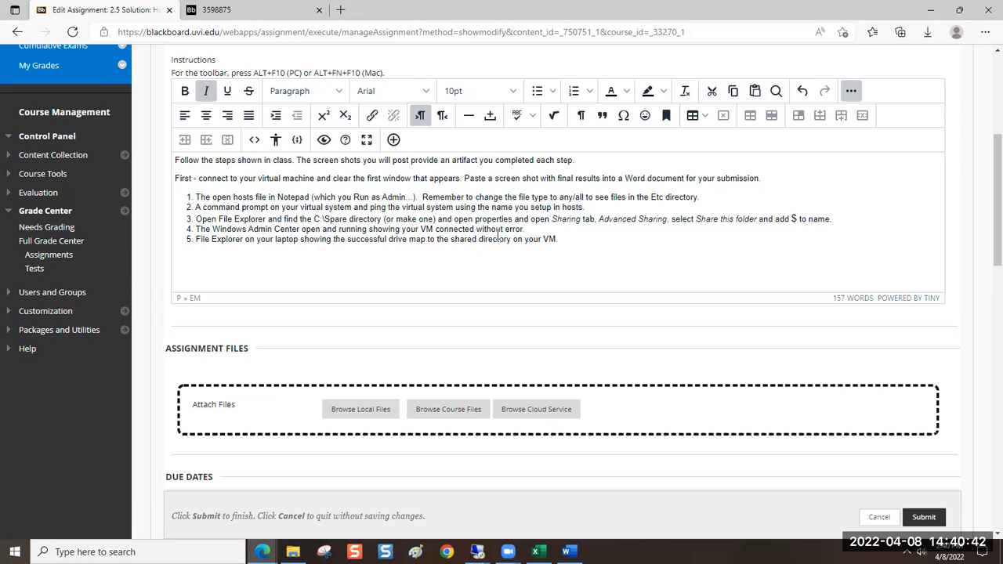
# Replace the Windows Admin Center text of instruction 4 with "Select permissions and"
pyautogui.moveTo(524, 227); pyautogui.dragTo(194, 225)
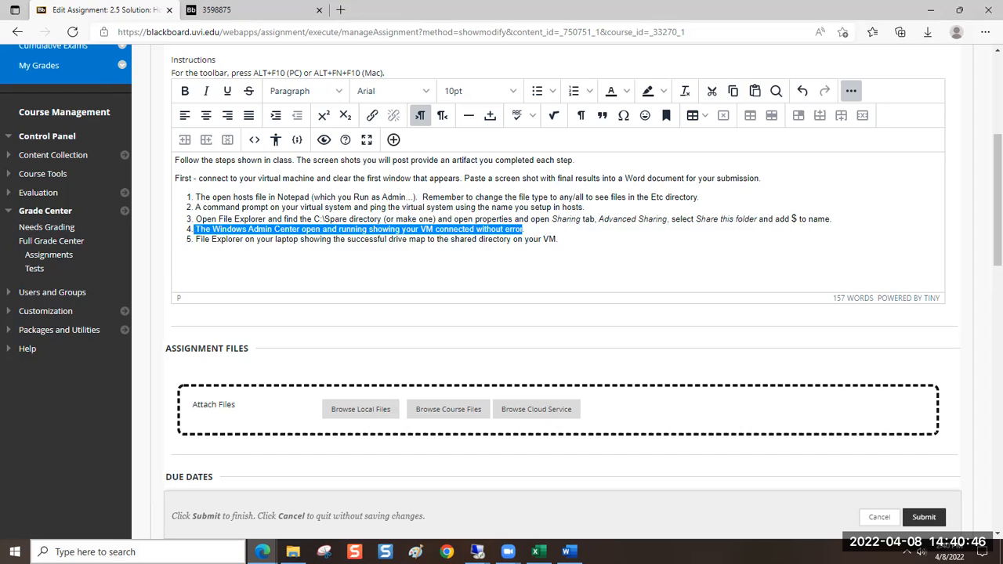
pyautogui.press('BackSpace')
pyautogui.write('Select permissions and')
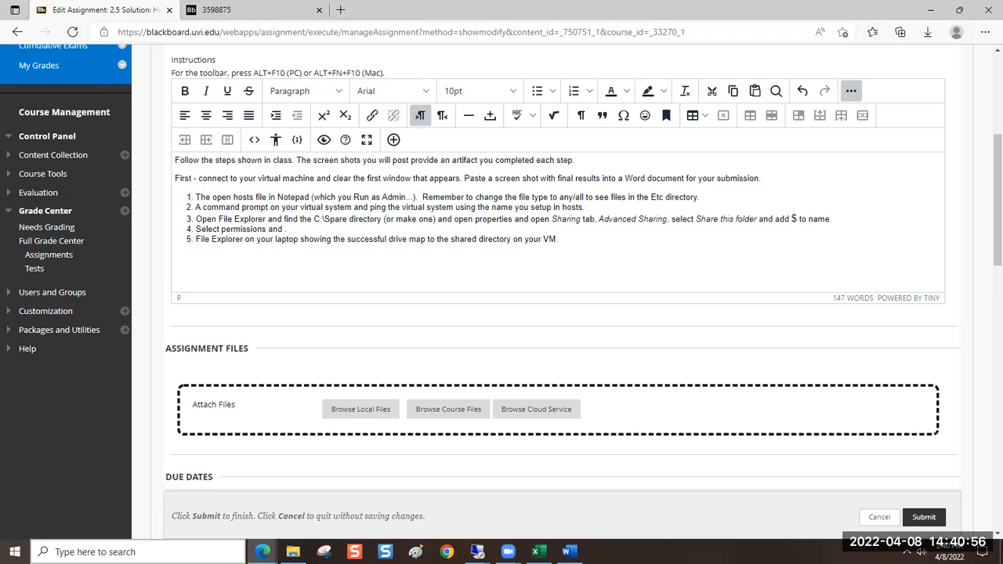
# Remove Everyone from the Spare$ share permissions in the Remote Desktop session and return to the Blackboard assignment
pyautogui.click(478, 553)
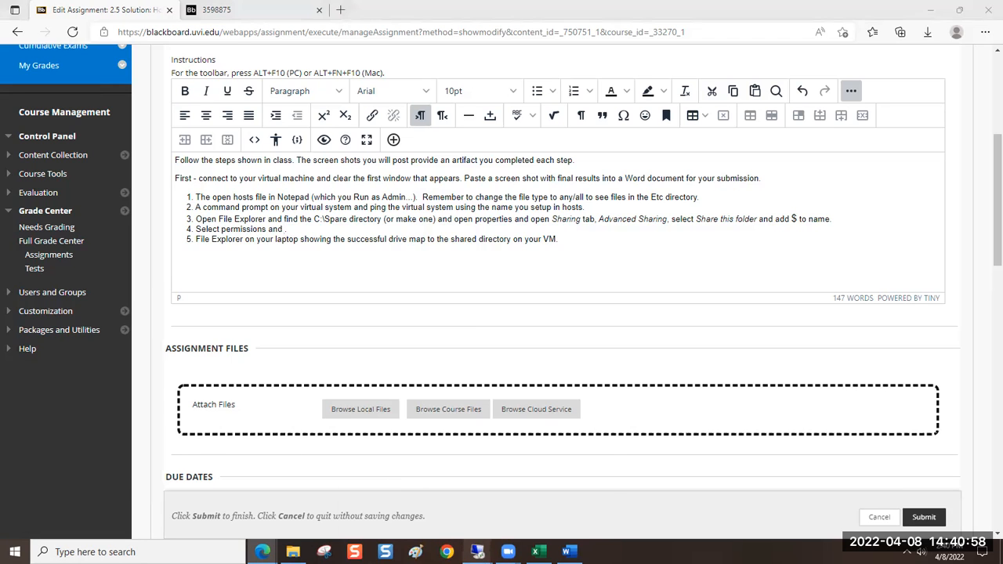
pyautogui.click(537, 415)
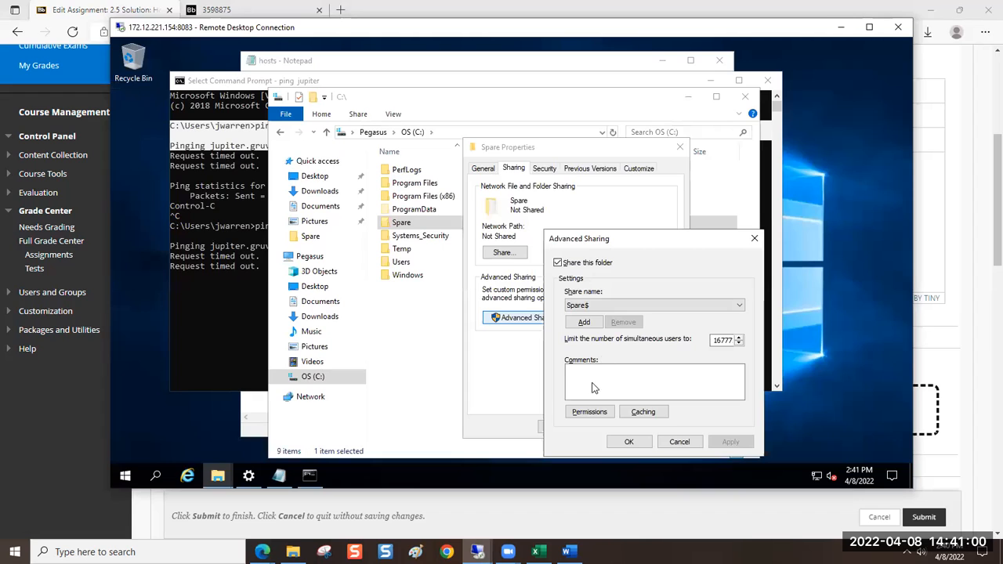
pyautogui.click(586, 413)
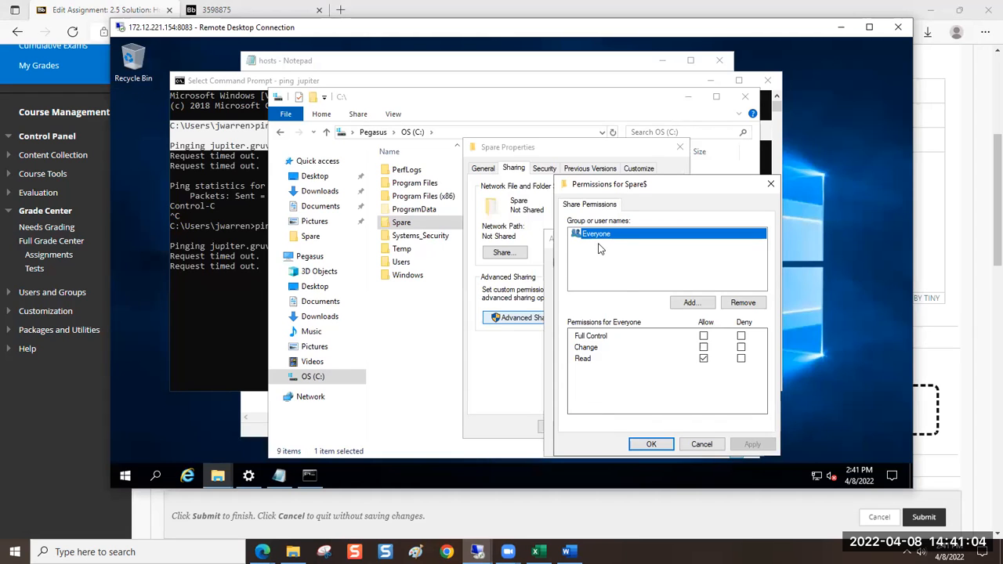
pyautogui.click(737, 307)
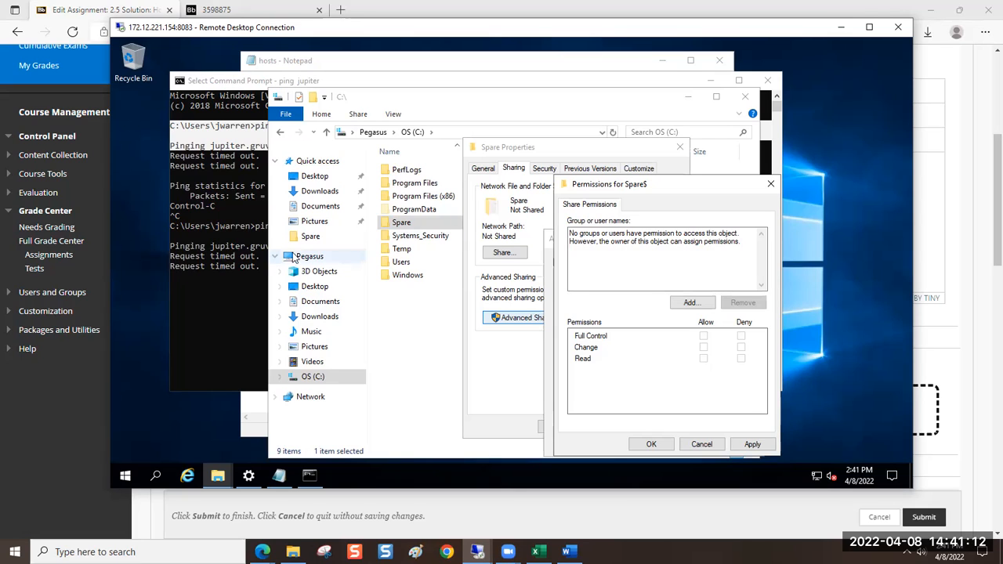
pyautogui.click(224, 301)
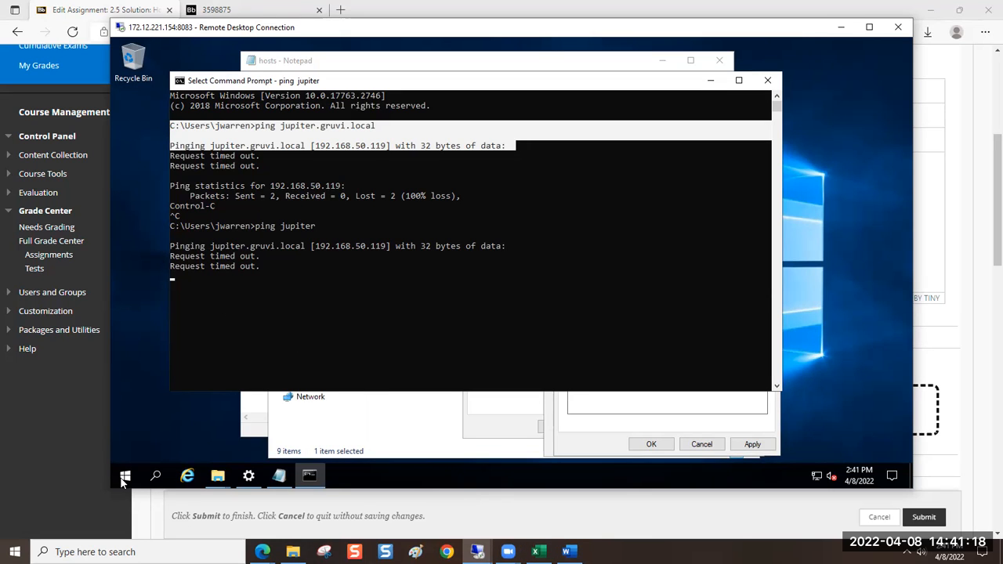
pyautogui.click(90, 470)
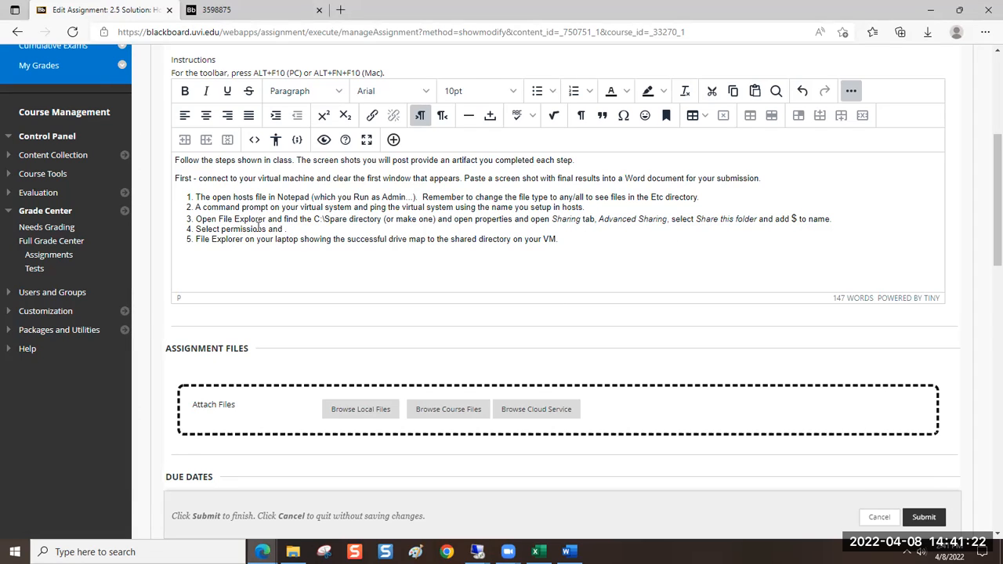
# Capitalize "permissions" in instruction 4 and italicize the word
pyautogui.click(228, 229)
pyautogui.press('BackSpace')
pyautogui.write('P')
pyautogui.doubleClick(241, 230)
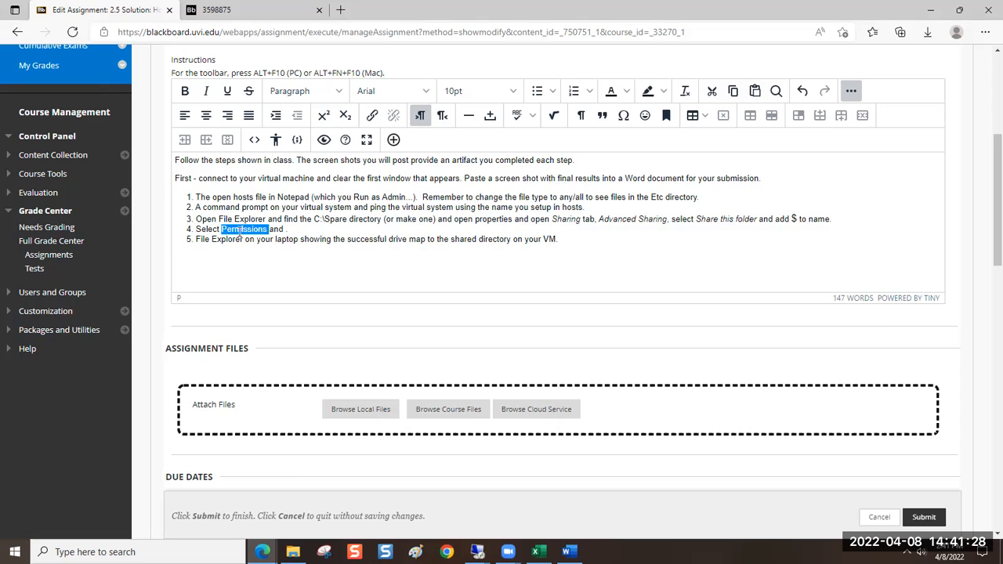
pyautogui.hotkey('ctrl', 'i')
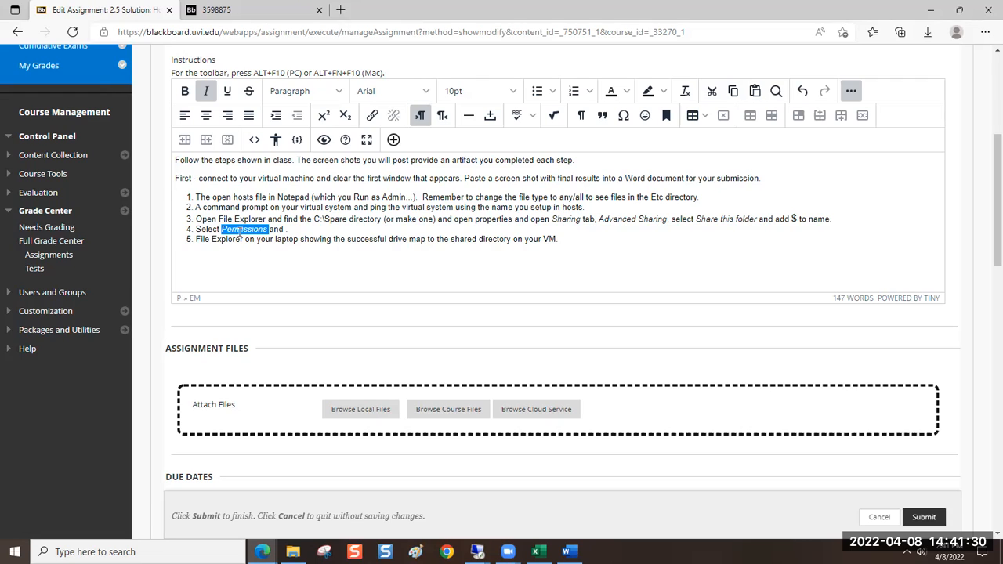
# Continue instruction 4 after "and" with "Remove the entry for Everyone", setting only "Remove" and "Everyone" in italics
pyautogui.click(287, 229)
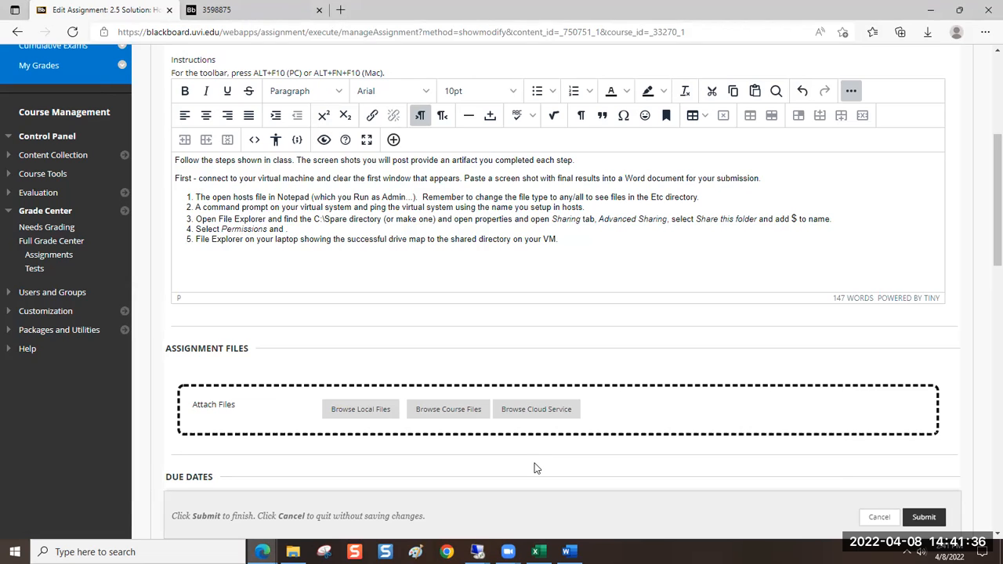
pyautogui.hotkey('ctrl', 'i')
pyautogui.write('e')
pyautogui.press('BackSpace')
pyautogui.press('BackSpace')
pyautogui.press('BackSpace')
pyautogui.hotkey('ctrl', 'i')
pyautogui.write('Remove')
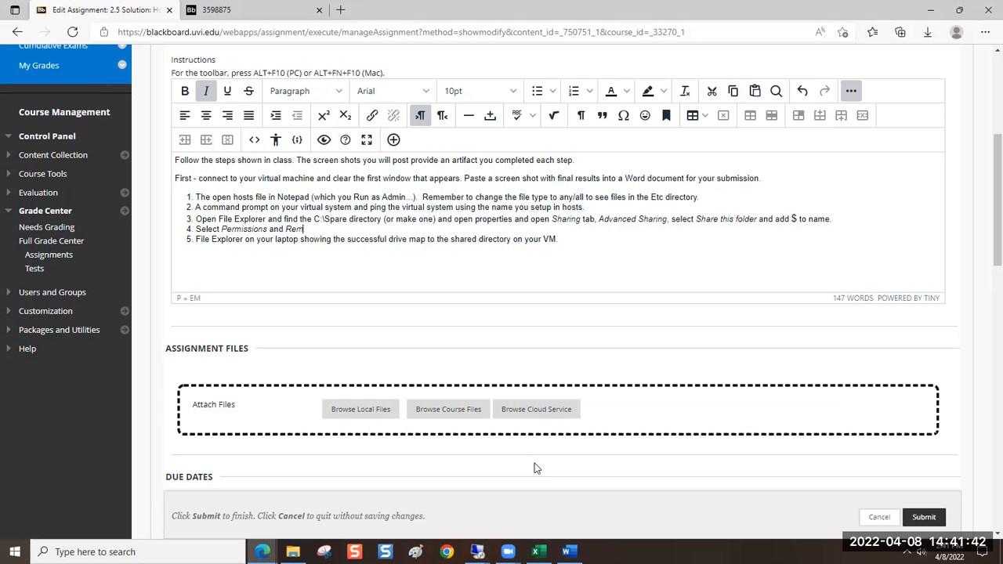
pyautogui.hotkey('ctrl', 'i')
pyautogui.write('the entiry for')
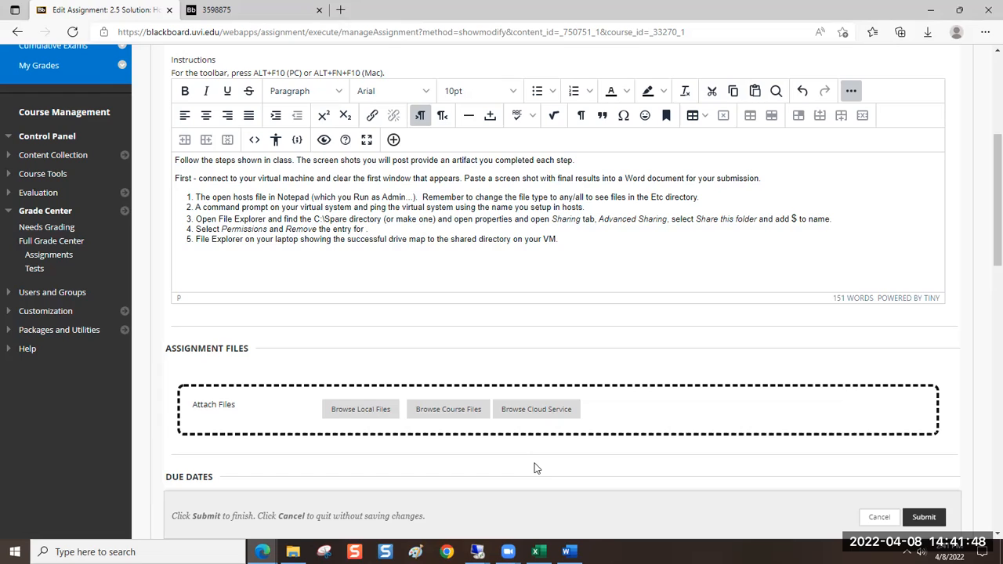
pyautogui.hotkey('ctrl', 'i')
pyautogui.write('Everyone')
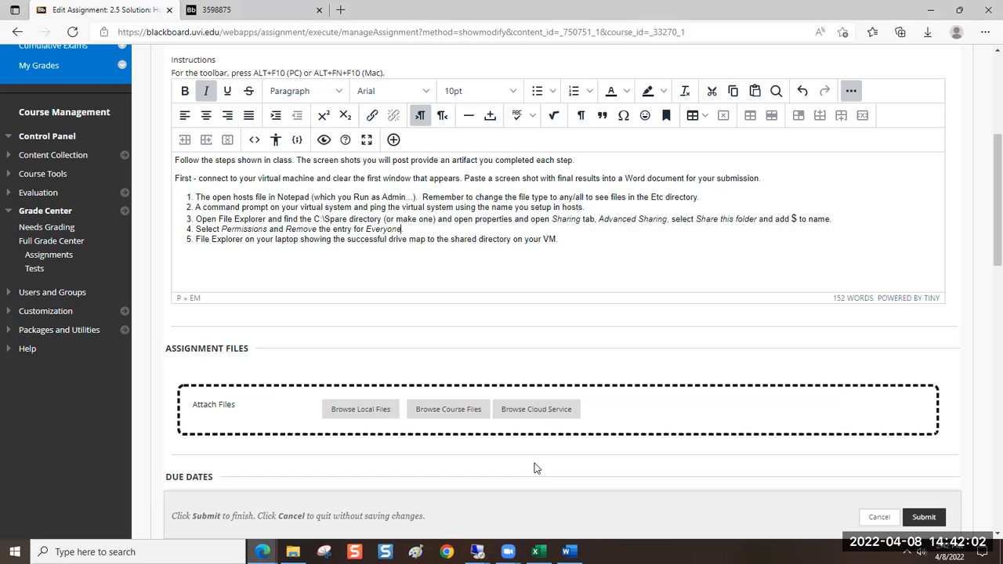
# End the Everyone sentence in instruction 4 with a period and append "Then Add", with only "Add" in italics
pyautogui.hotkey('ctrl', 'i')
pyautogui.write('Then')
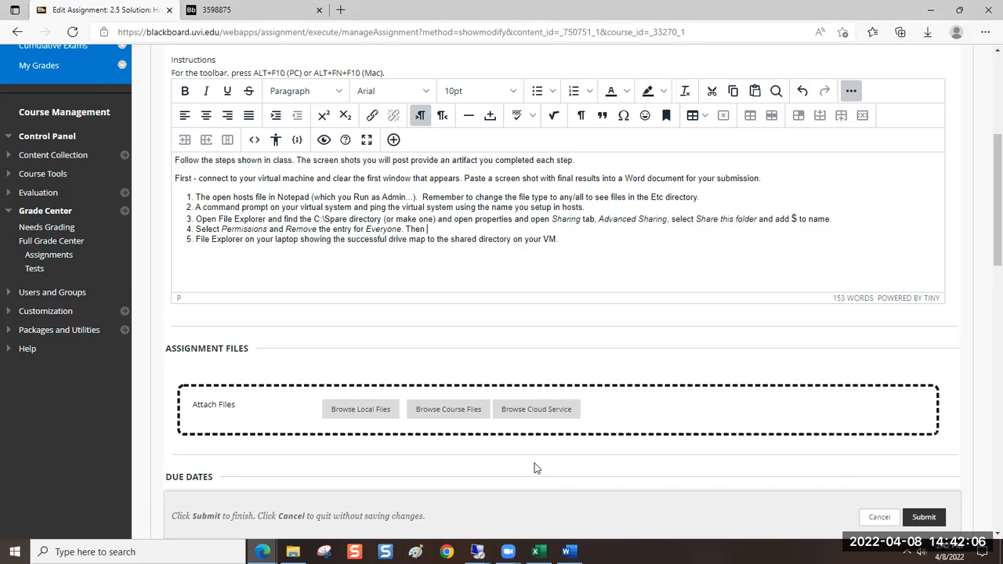
pyautogui.hotkey('ctrl', 'i')
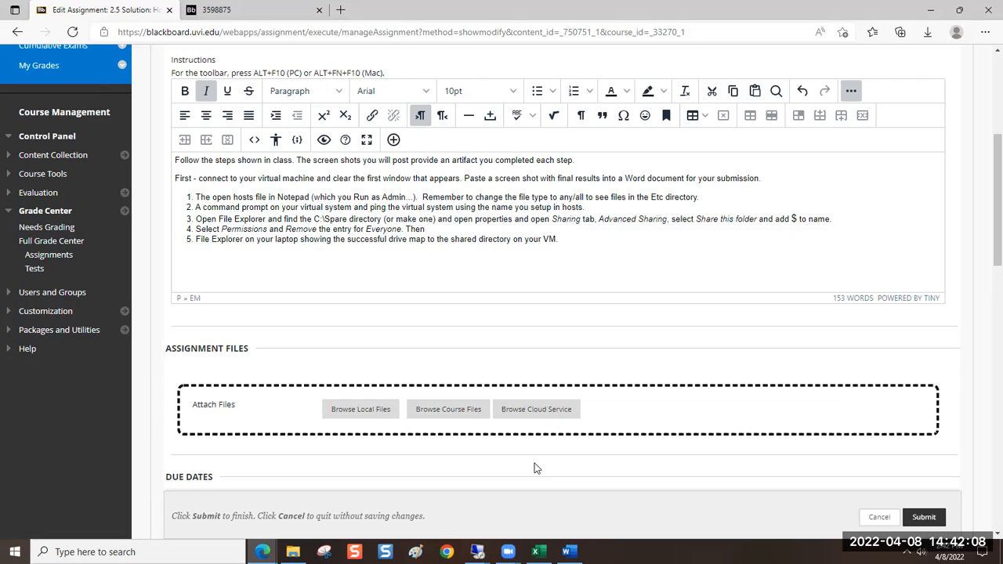
pyautogui.write('Add')
pyautogui.hotkey('ctrl', 'i')
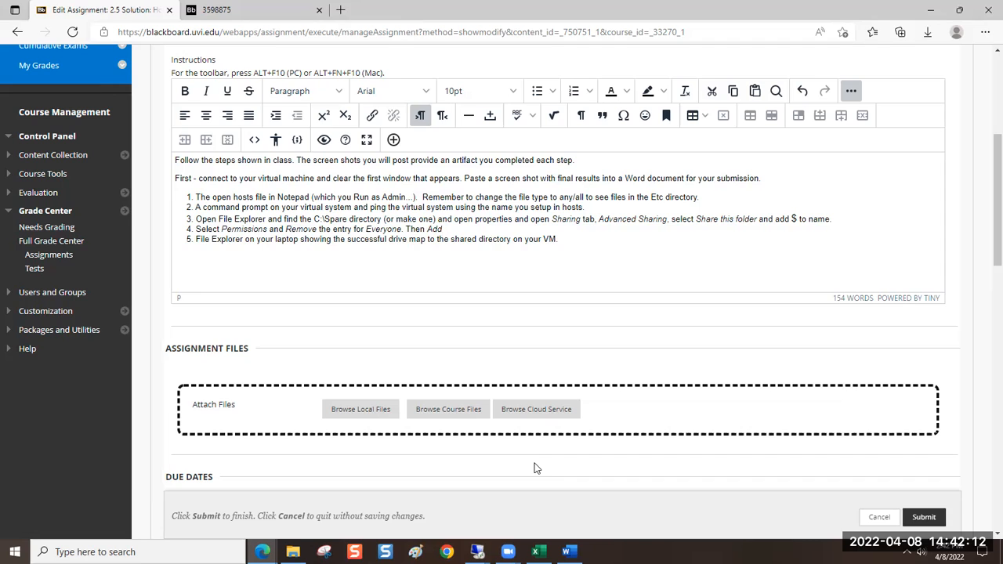
# Switch to the Remote Desktop session and add the signed-in user's account to the Spare$ share permissions with Change allowed
pyautogui.hotkey('alt', 'Tab')
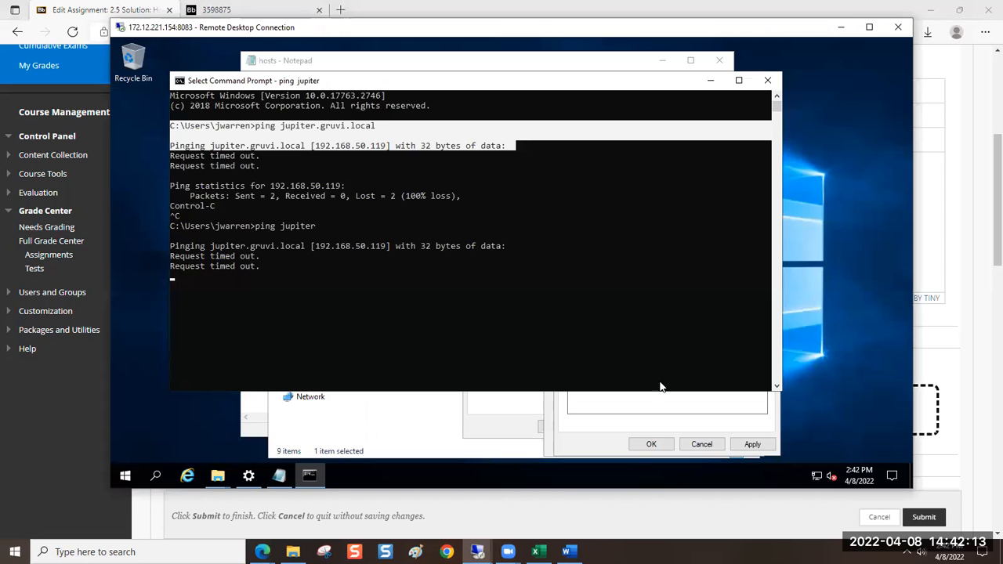
pyautogui.click(475, 426)
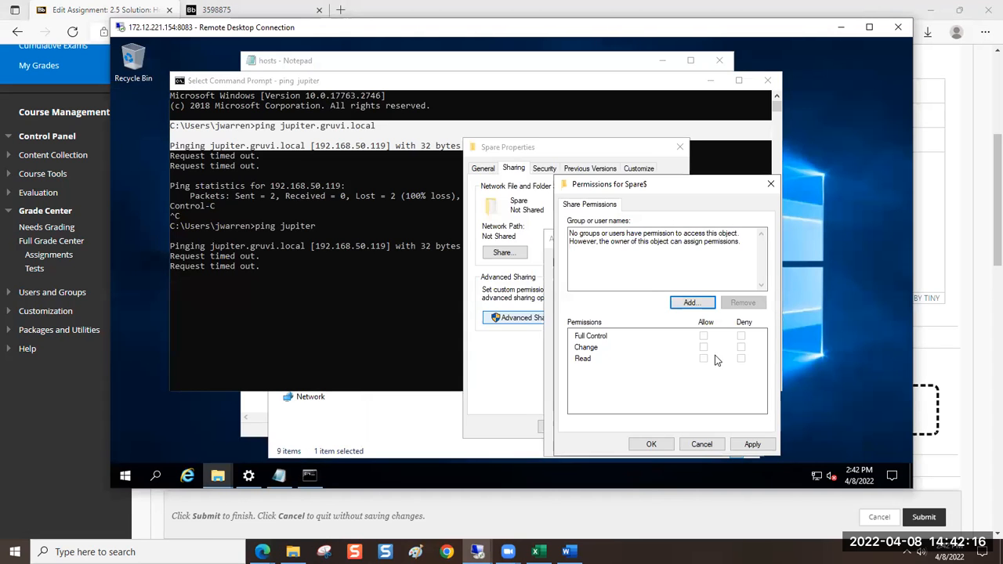
pyautogui.click(691, 303)
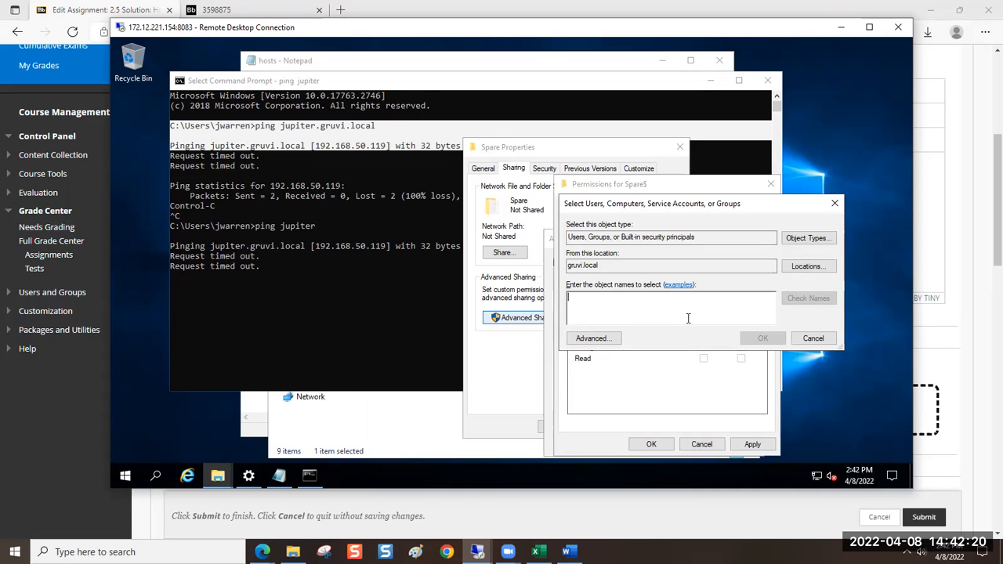
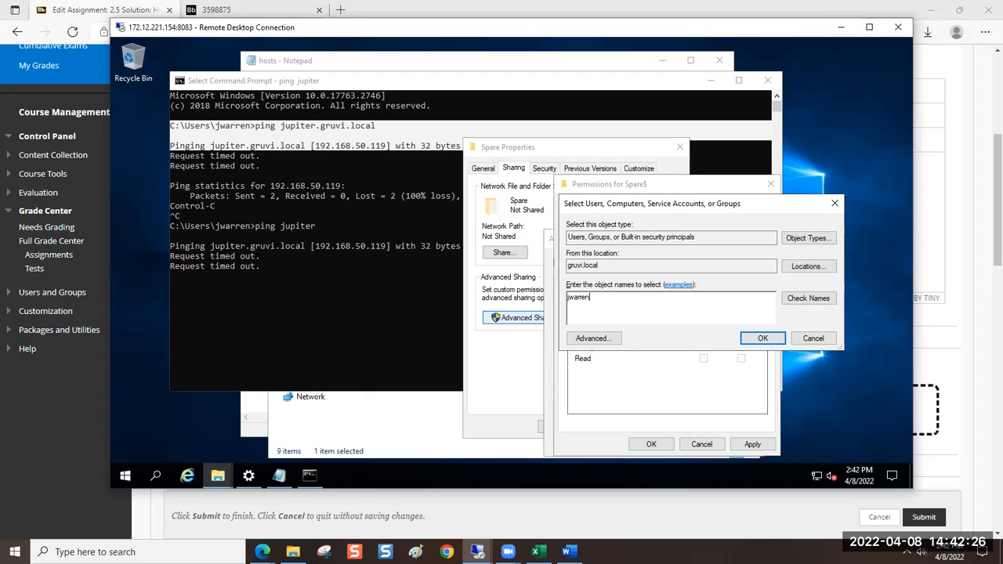
pyautogui.press('Return')
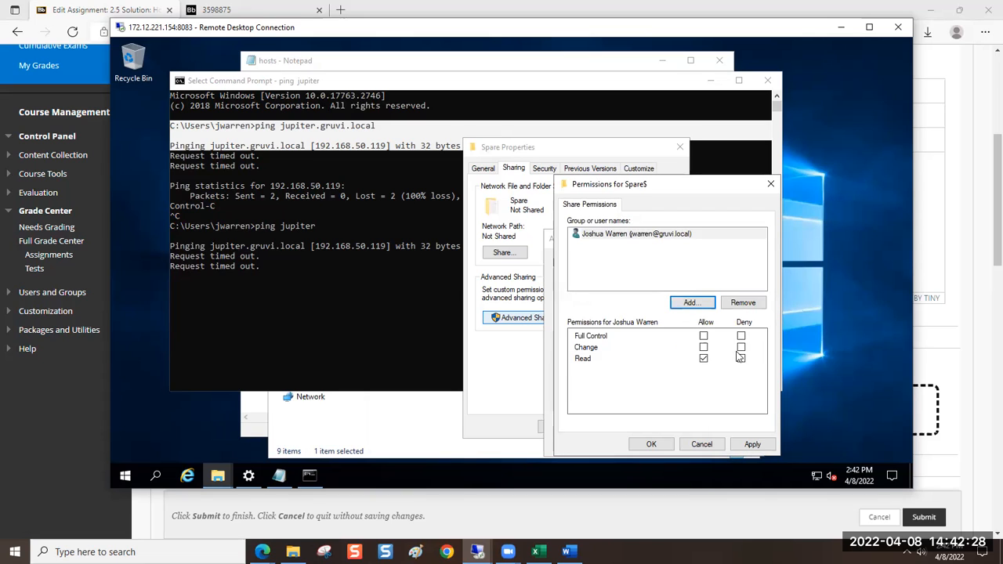
pyautogui.click(703, 348)
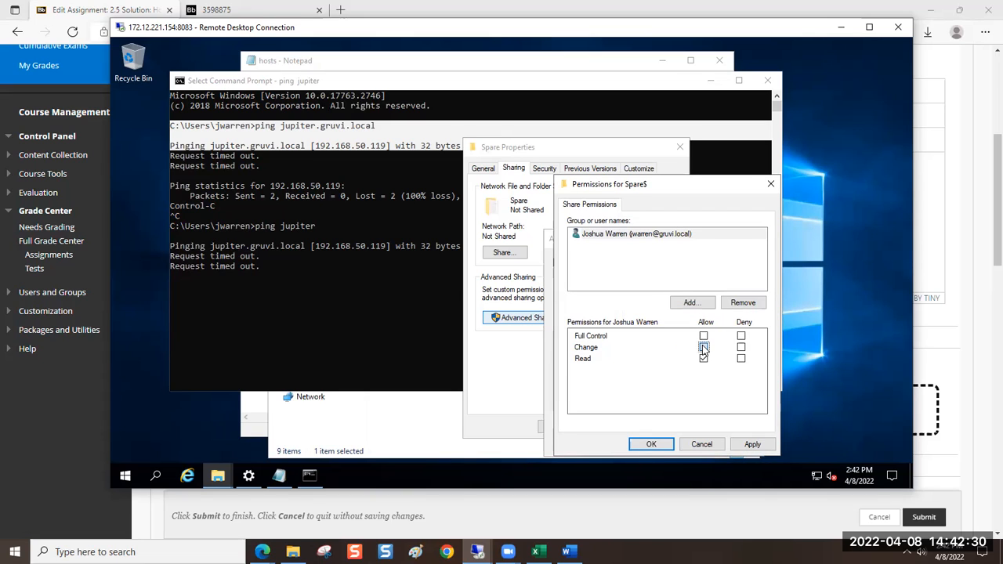
# Add a second domain user account to the Spare$ share permissions with Read access only
pyautogui.click(693, 304)
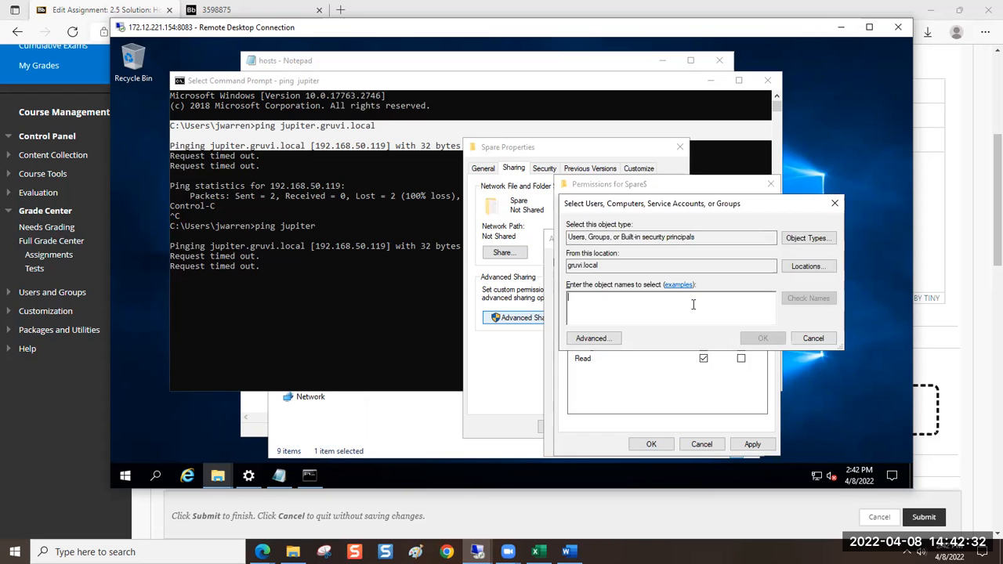
pyautogui.write('cgre')
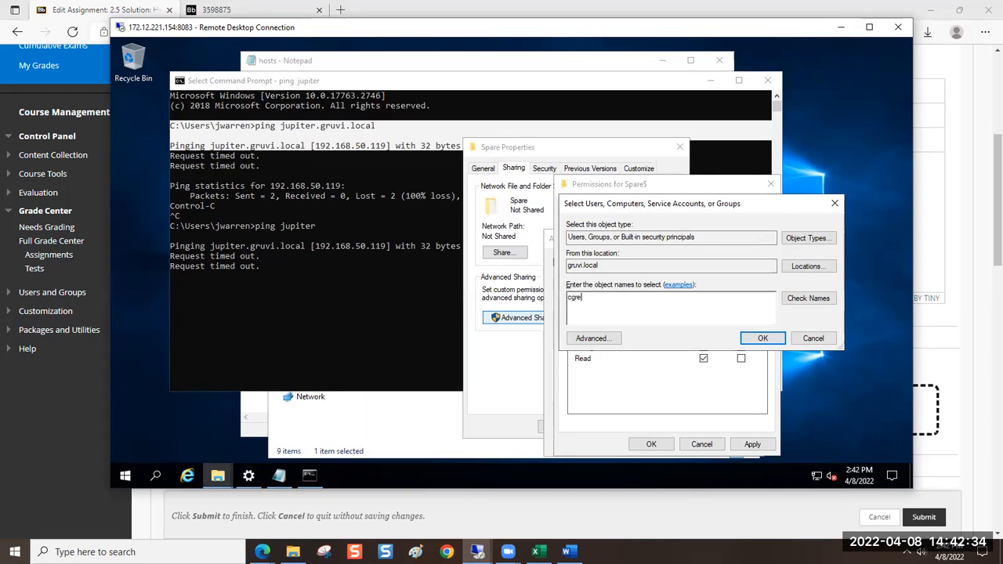
pyautogui.press('Return')
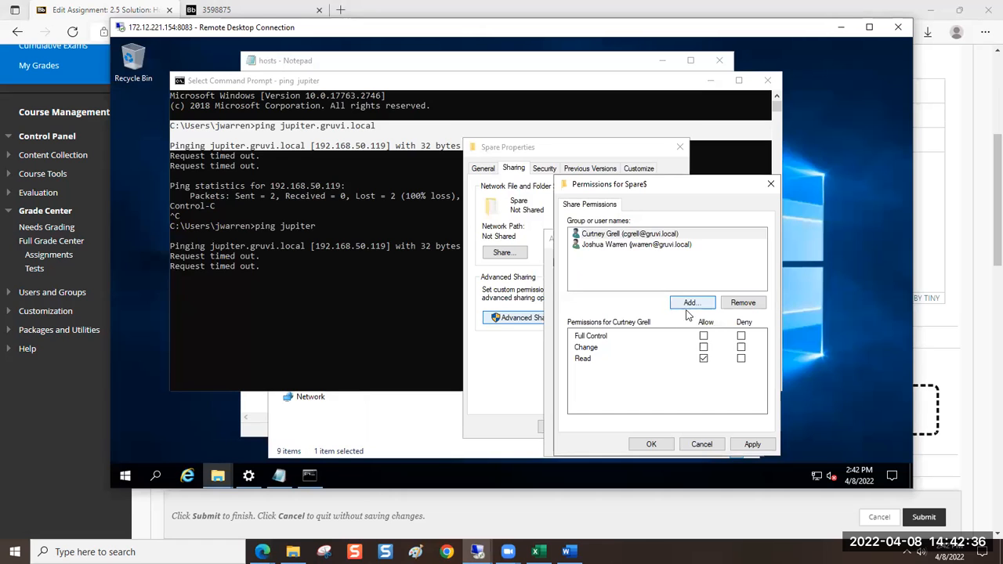
pyautogui.click(609, 235)
pyautogui.click(702, 348)
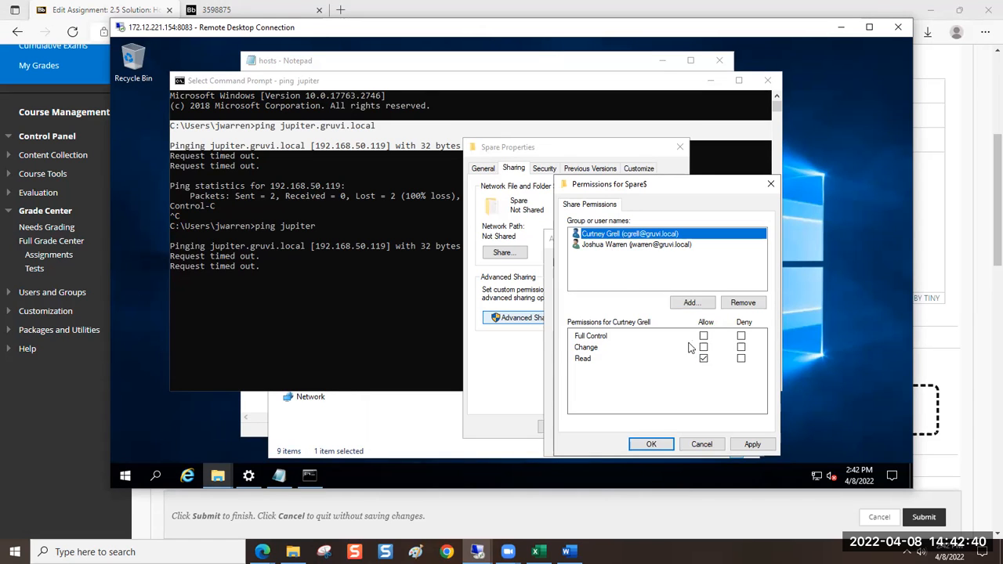
# Compare the Spare$ share permissions of the two user accounts and apply them without closing the dialog
pyautogui.click(616, 246)
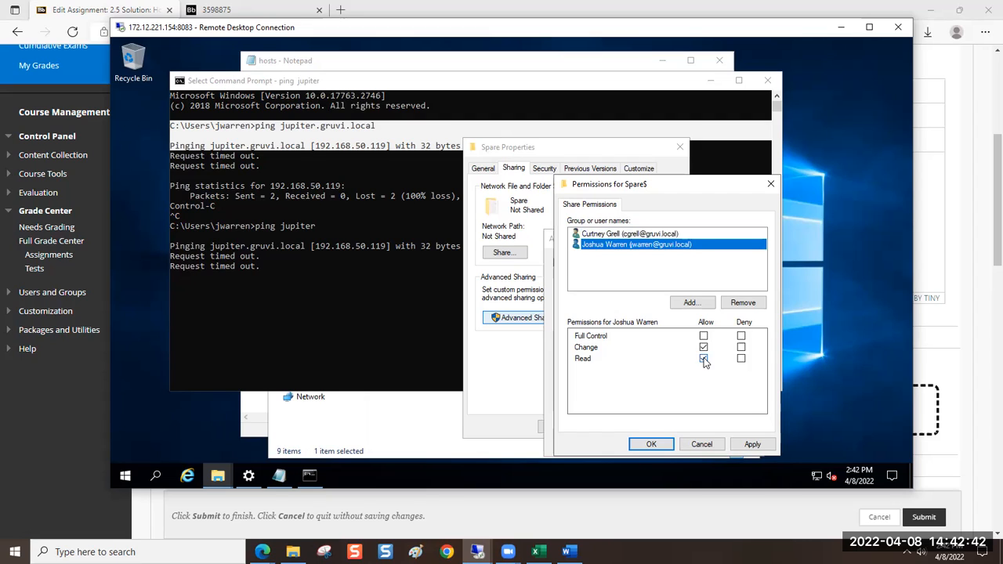
pyautogui.click(625, 238)
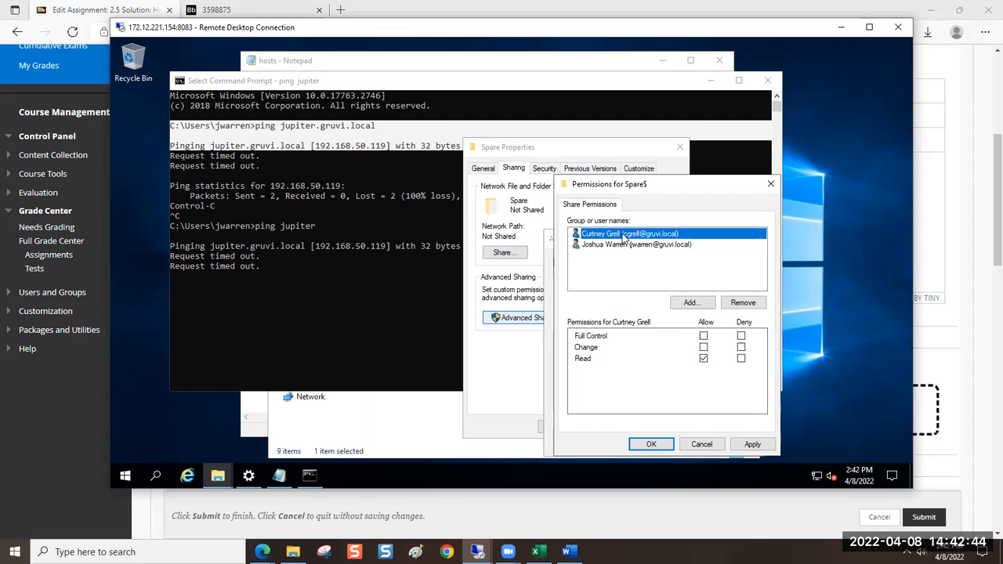
pyautogui.moveTo(616, 179); pyautogui.dragTo(684, 115)
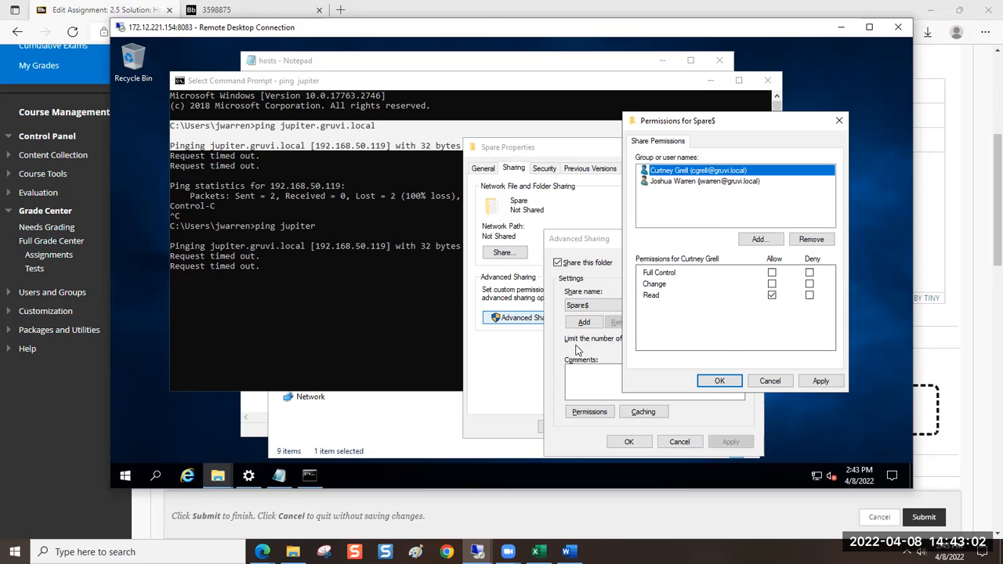
pyautogui.moveTo(477, 548)
pyautogui.click(652, 288)
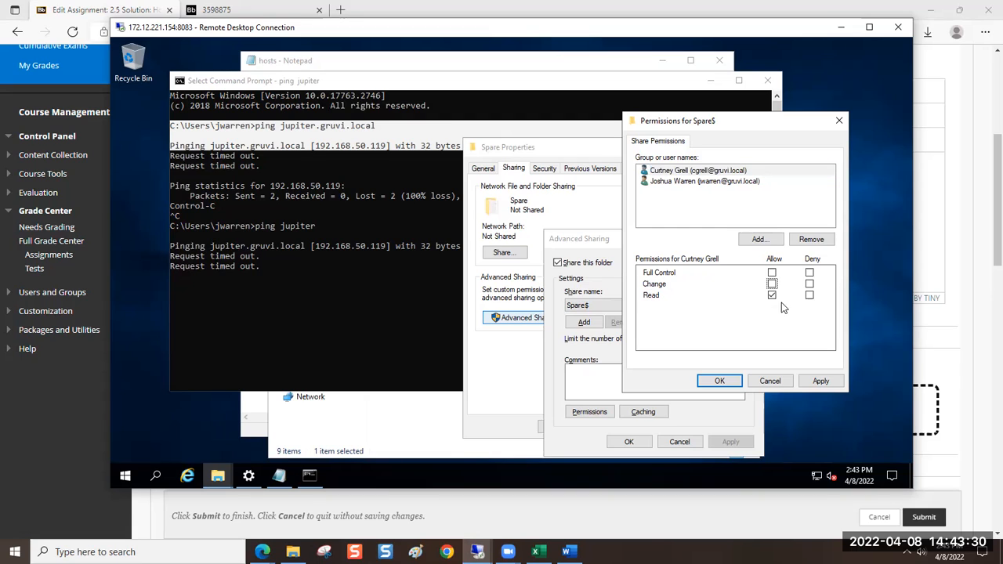
pyautogui.click(686, 182)
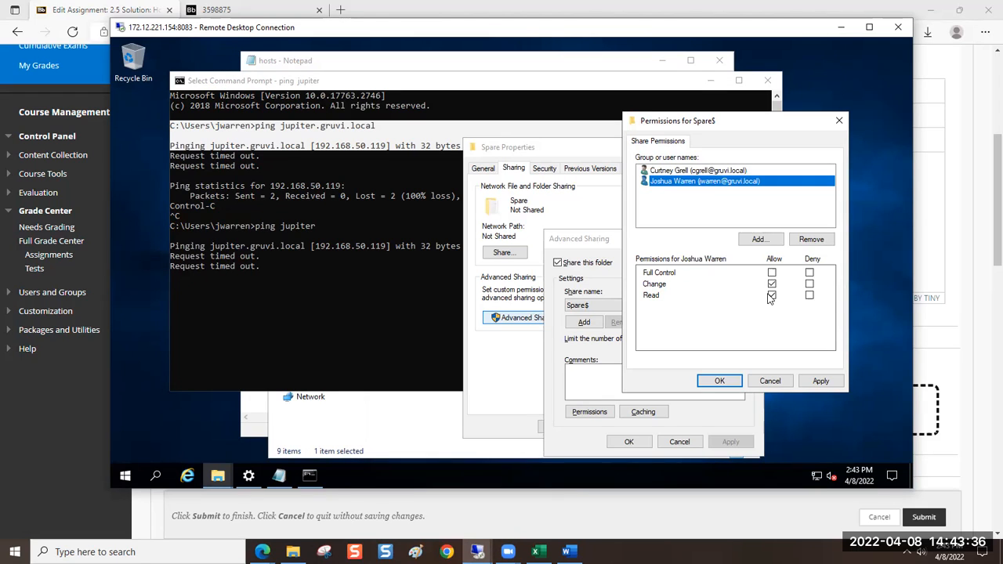
pyautogui.click(820, 381)
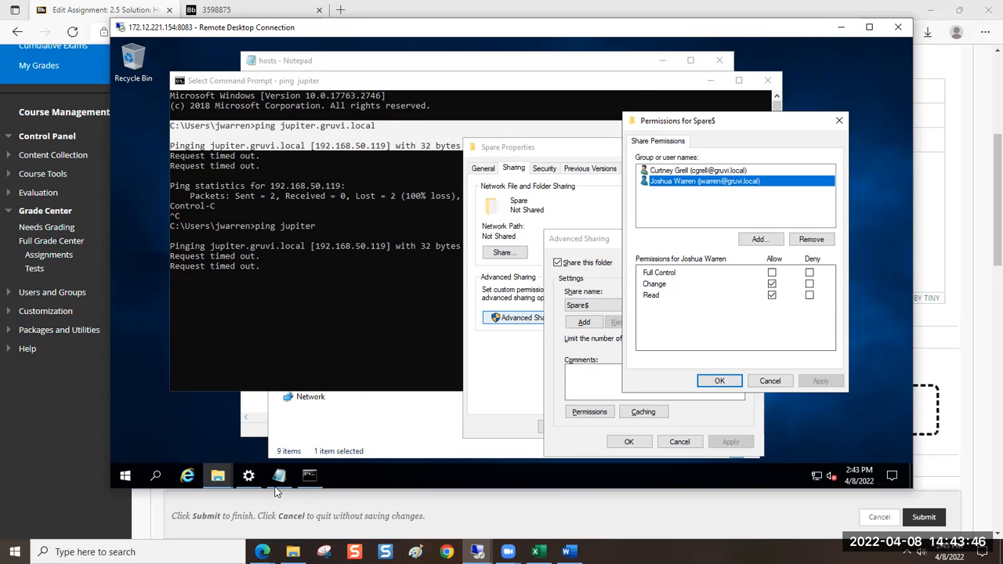
# Return to the Blackboard assignment and reset the word "Add" in instruction 4 to italics
pyautogui.click(76, 430)
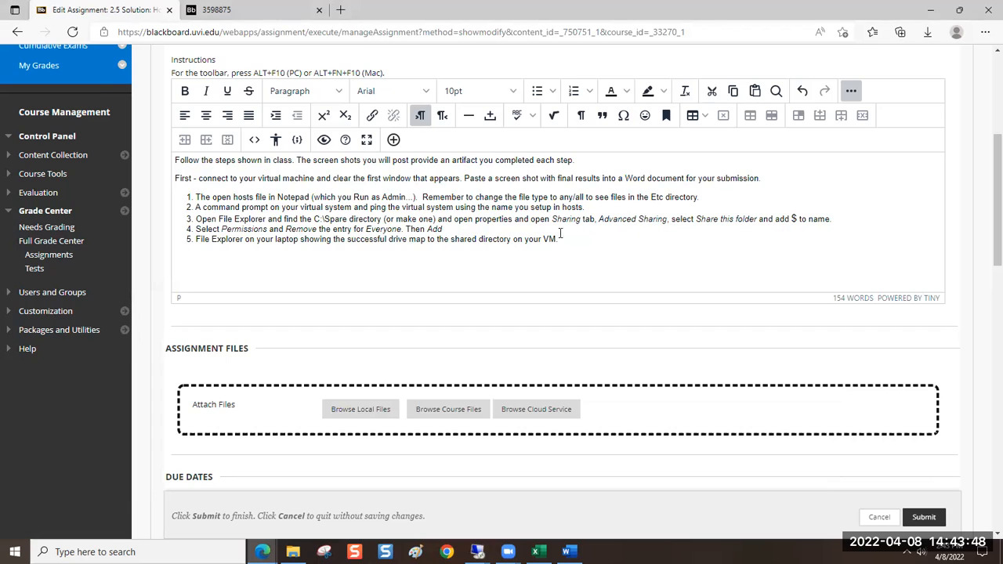
pyautogui.click(457, 232)
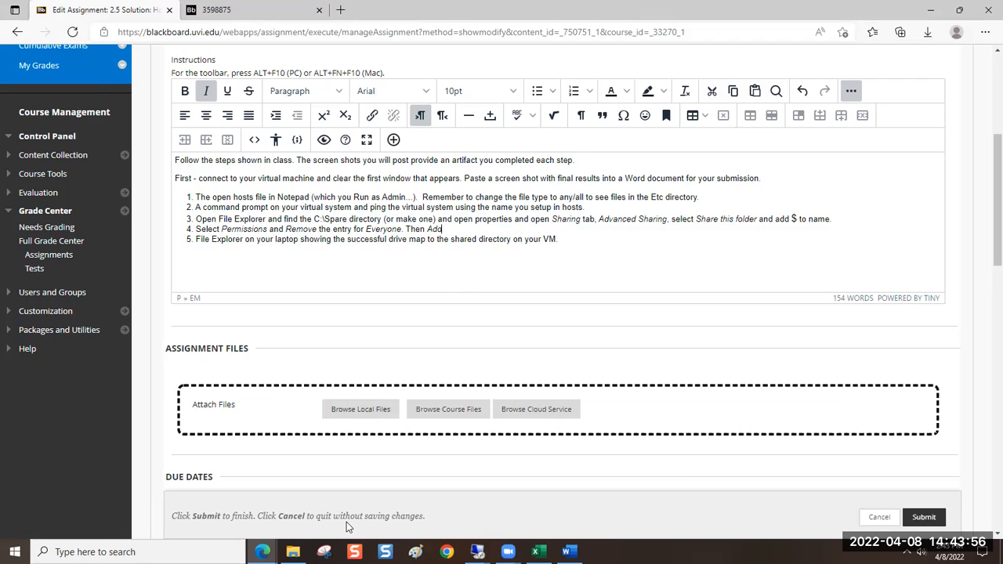
pyautogui.click(571, 239)
pyautogui.click(489, 227)
pyautogui.click(212, 93)
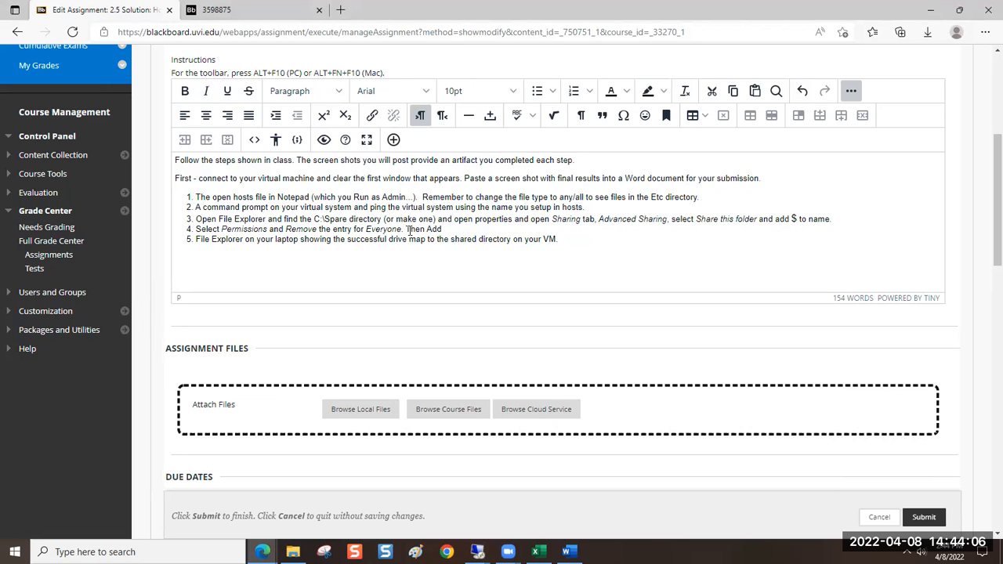
pyautogui.doubleClick(435, 231)
pyautogui.click(206, 91)
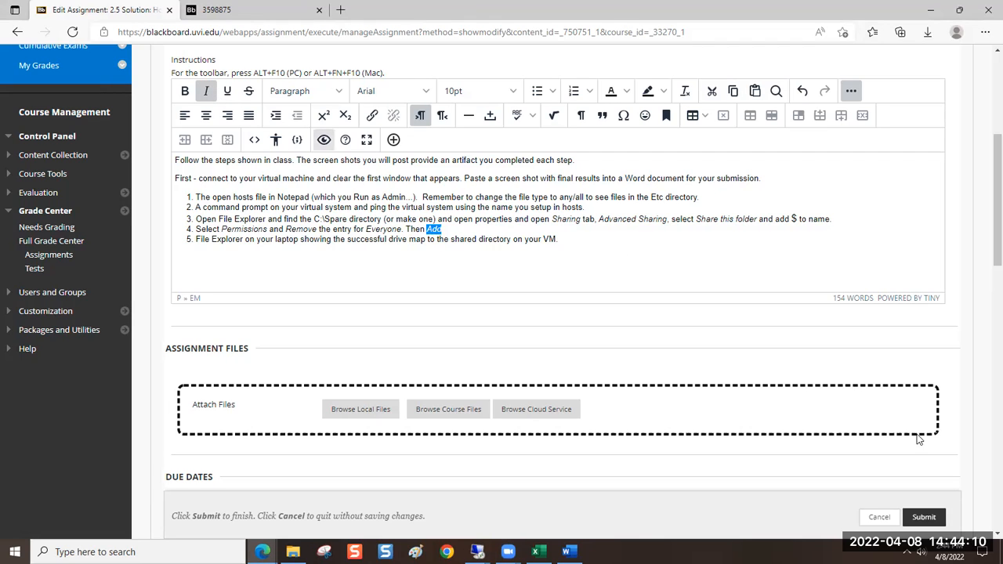
# Submit the assignment changes and reopen the 2.5 Solution: Host Share Setup assignment for editing
pyautogui.click(924, 516)
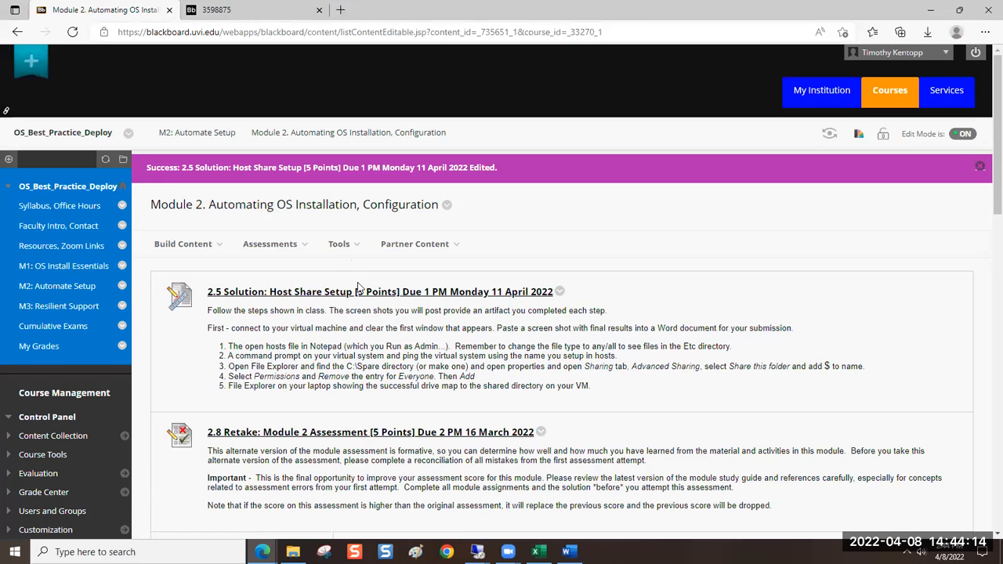
pyautogui.click(586, 290)
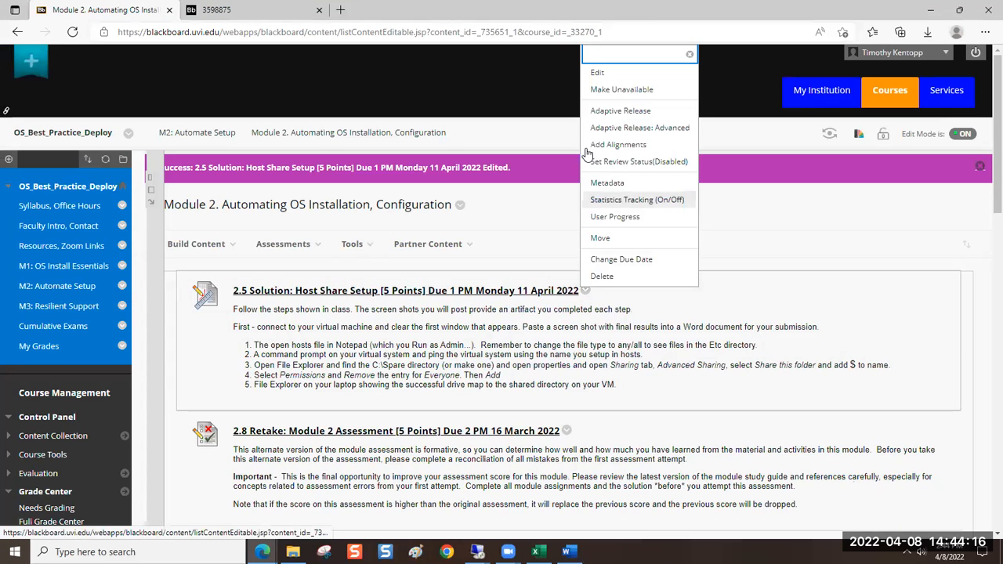
pyautogui.click(597, 73)
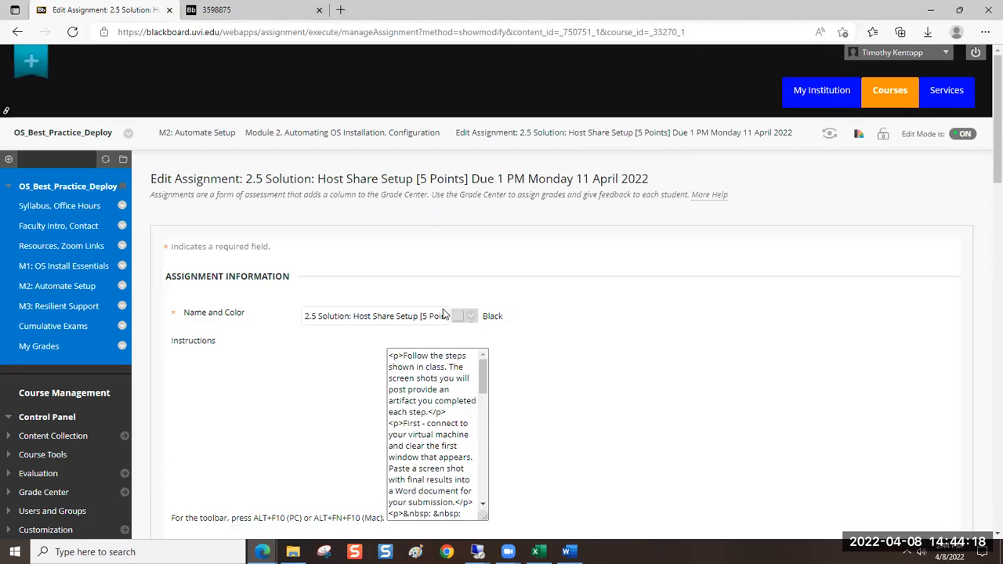
pyautogui.scroll(-4, 463, 243)
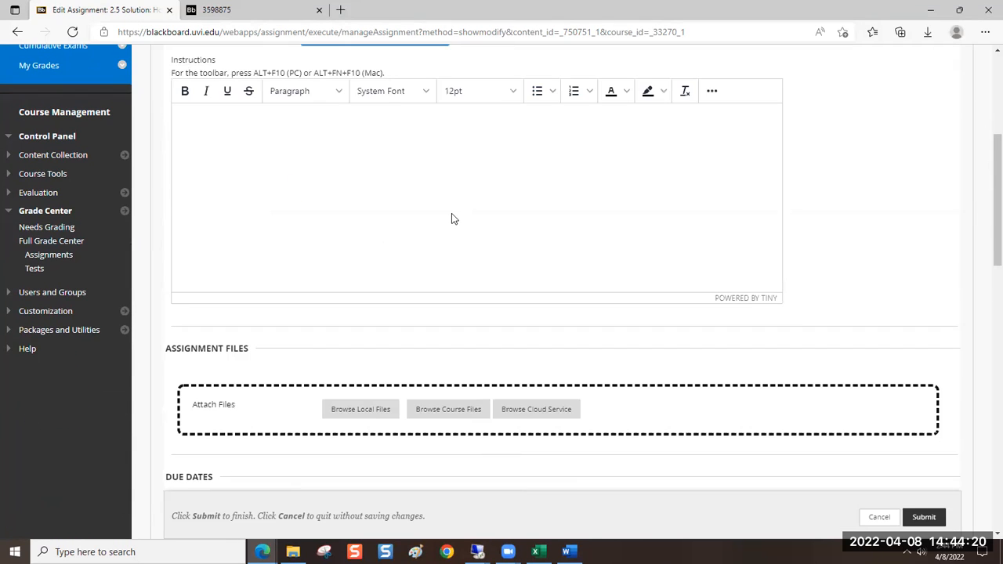
# Continue instruction 4 after "Add" with "your own account with Change permissions", putting only "Change" in italics
pyautogui.click(454, 229)
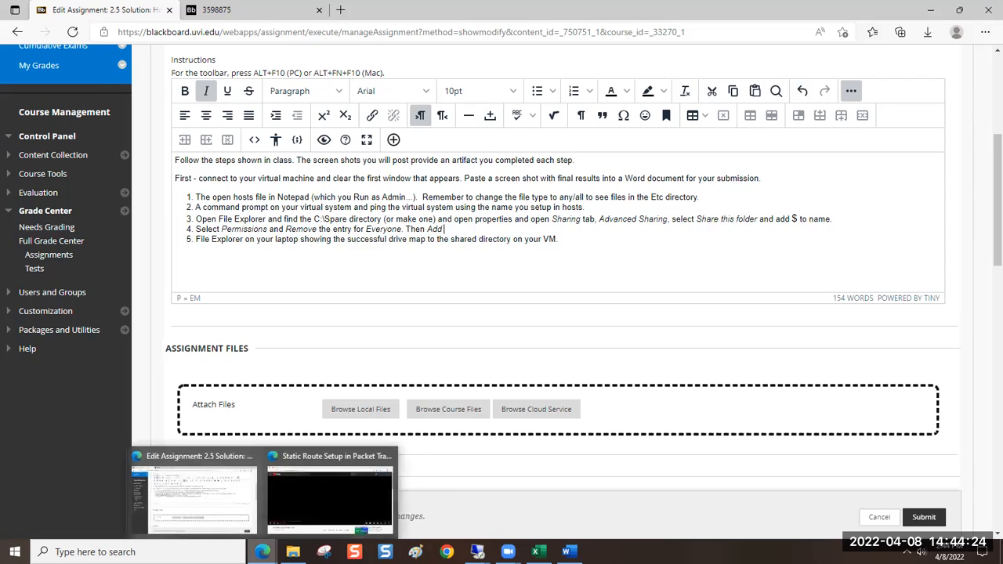
pyautogui.hotkey('ctrl', 'i')
pyautogui.write('you')
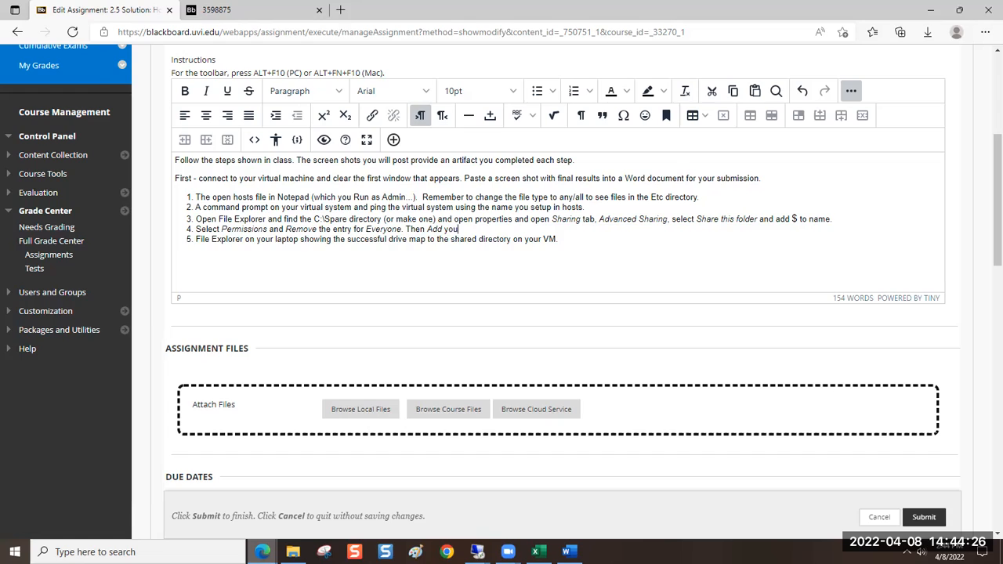
pyautogui.write('r own account')
pyautogui.write('with')
pyautogui.hotkey('ctrl', 'i')
pyautogui.write('Change')
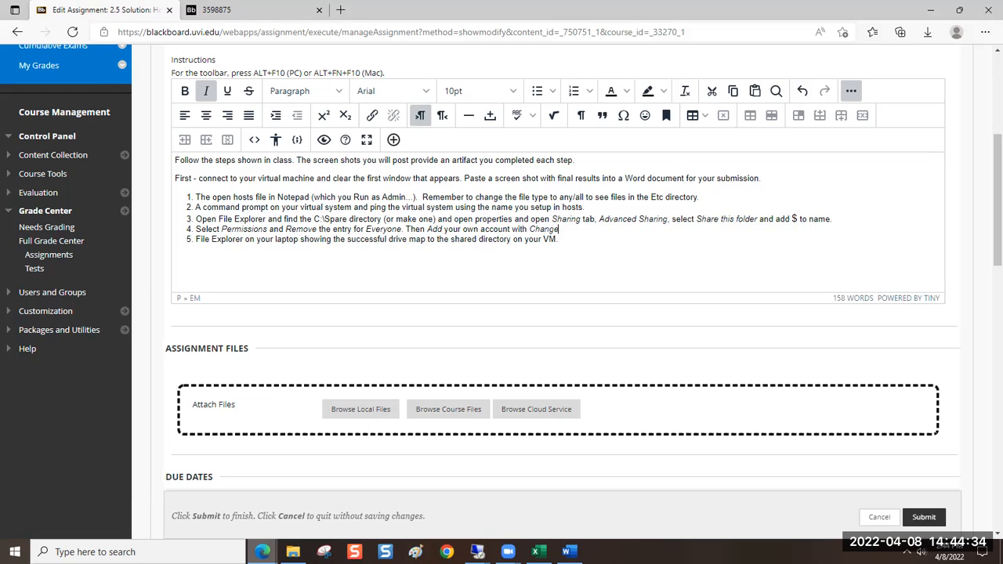
pyautogui.hotkey('ctrl', 'i')
pyautogui.write('permissions, and your')
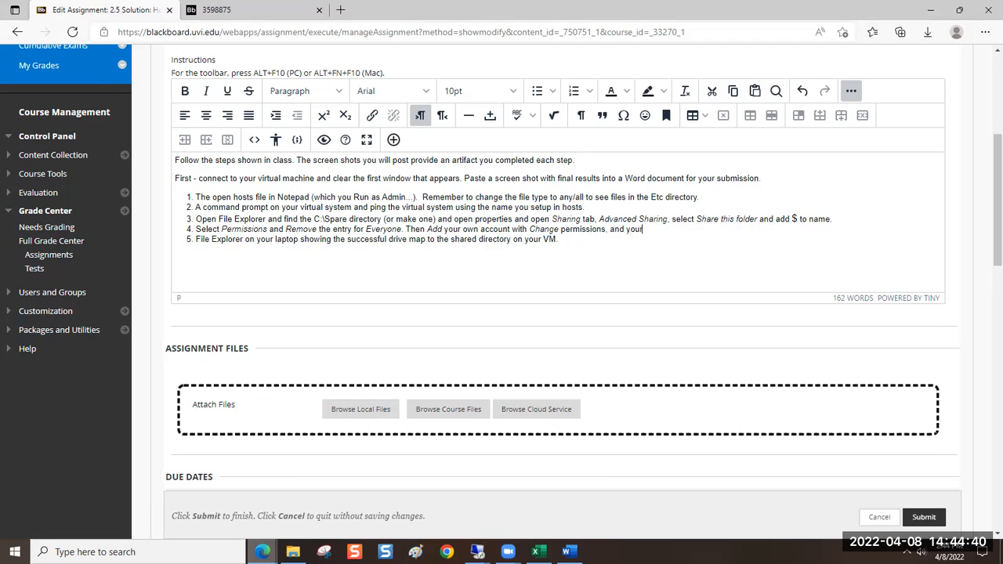
pyautogui.write(' partner with')
# Extend instruction 4 with ", and your partner with Read permissions", putting only "Read" in italics
pyautogui.hotkey('ctrl', 'i')
pyautogui.write('Read')
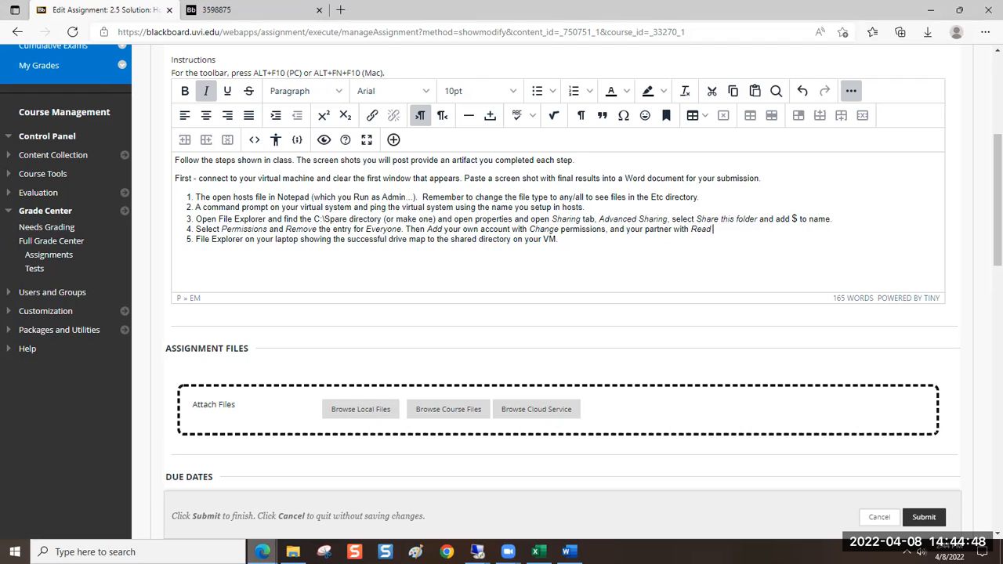
pyautogui.hotkey('ctrl', 'i')
pyautogui.write('permissions')
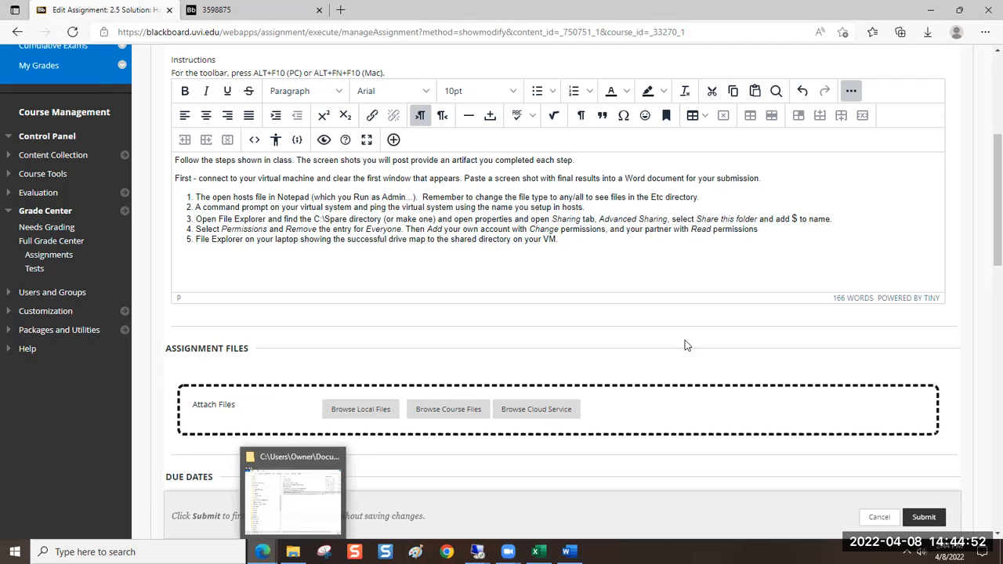
# Replace the word "partner" with "classmates" in instruction 4
pyautogui.doubleClick(649, 225)
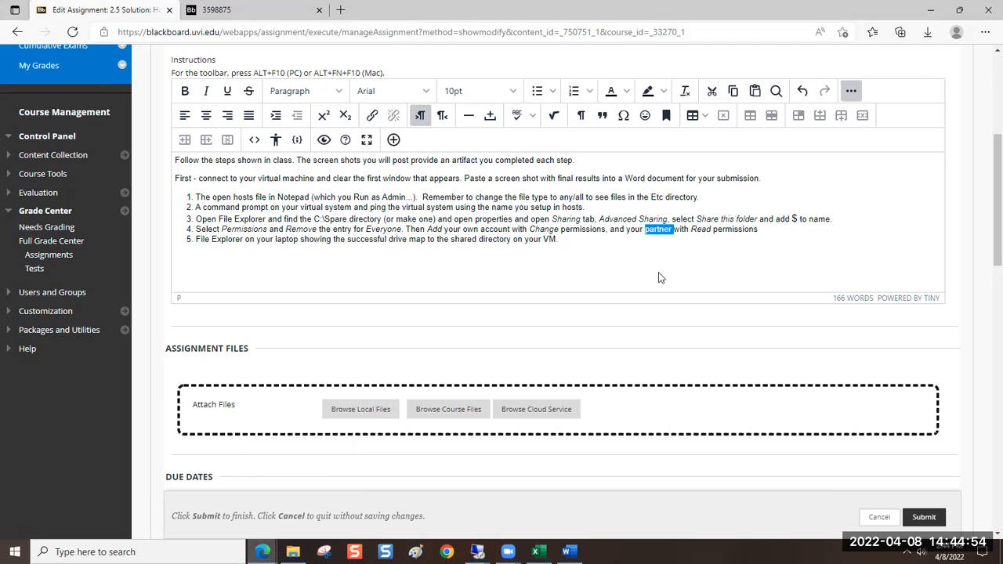
pyautogui.write('classma')
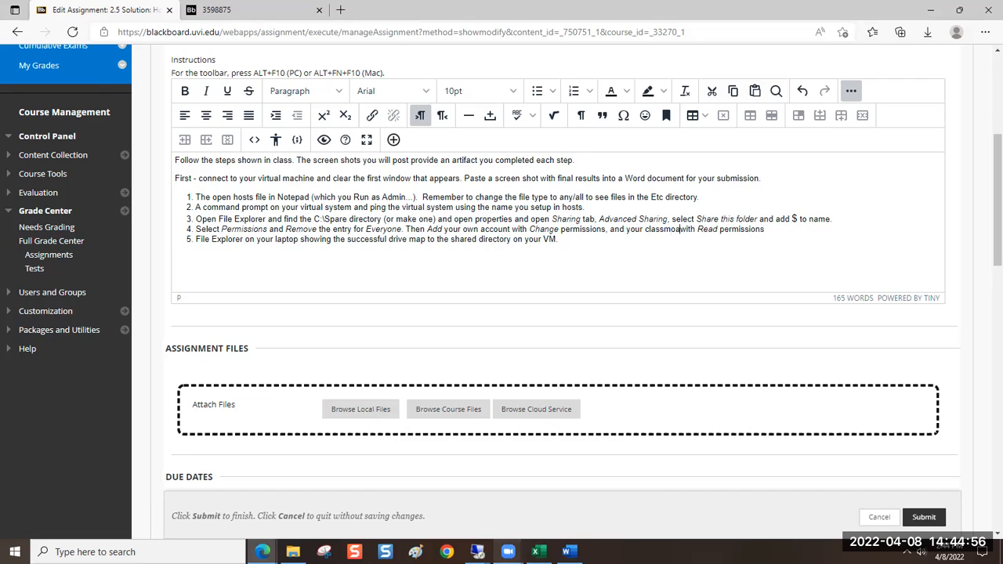
pyautogui.write('tes')
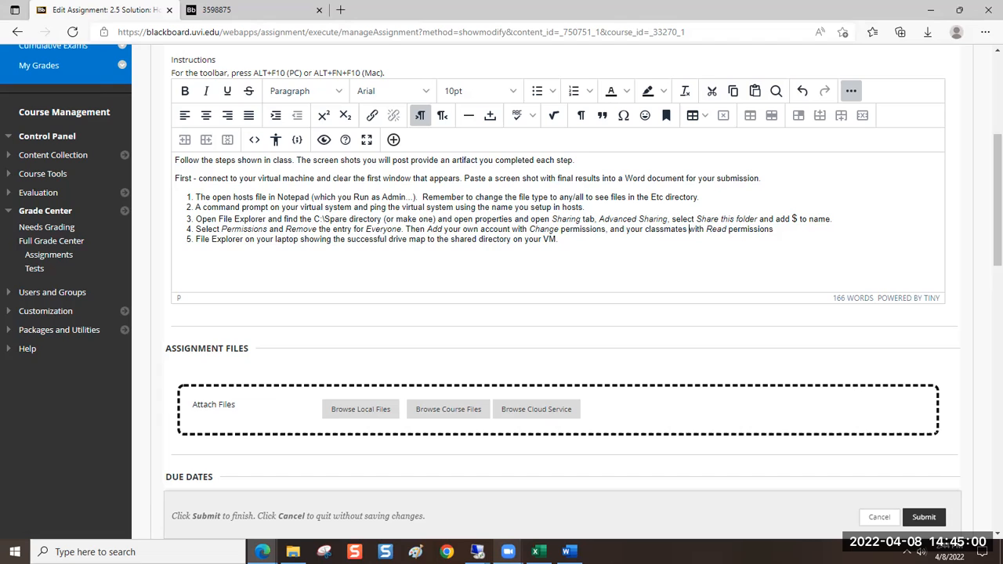
# End the sentence in instruction 4 with a period and add "Click Apply." with "Apply" capitalized and fully in italics
pyautogui.click(824, 235)
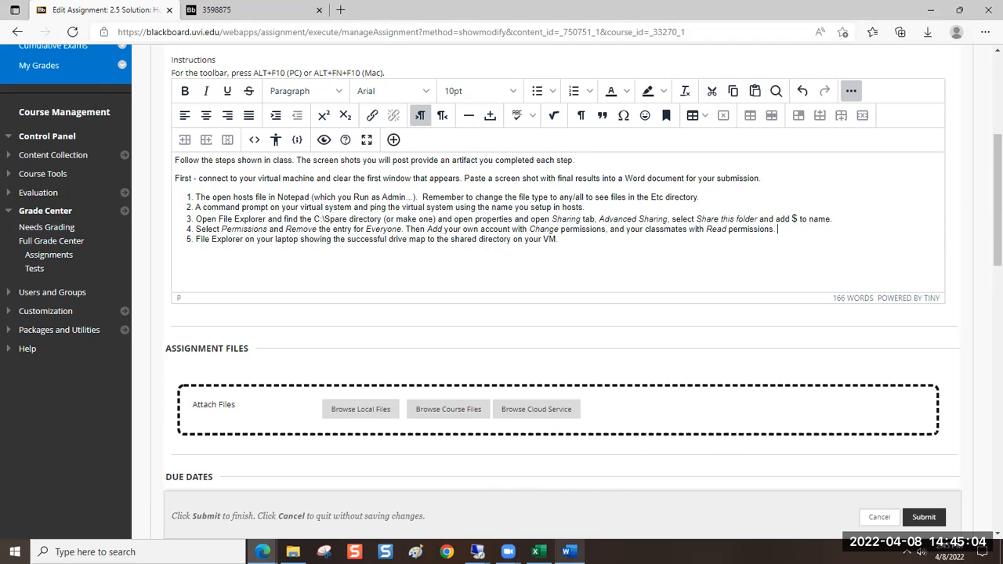
pyautogui.write('Click')
pyautogui.hotkey('ctrl', 'i')
pyautogui.write('apply.')
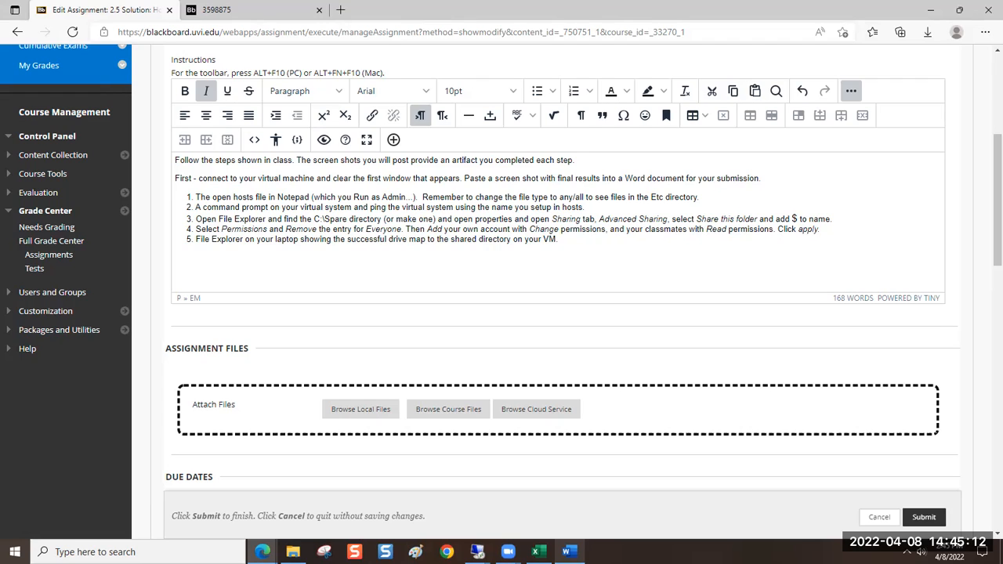
pyautogui.click(803, 229)
pyautogui.press('BackSpace')
pyautogui.write('A')
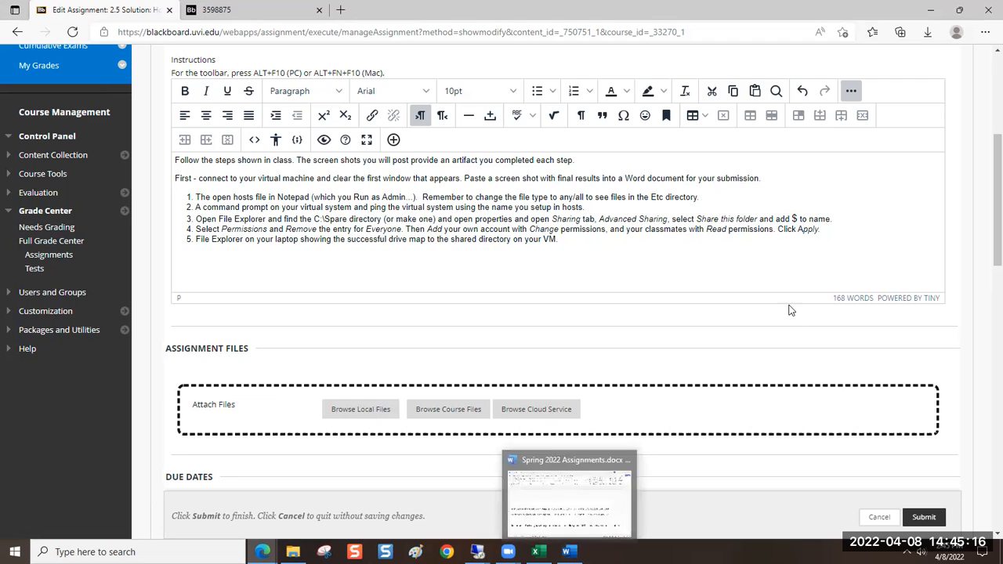
pyautogui.moveTo(797, 229); pyautogui.dragTo(804, 230)
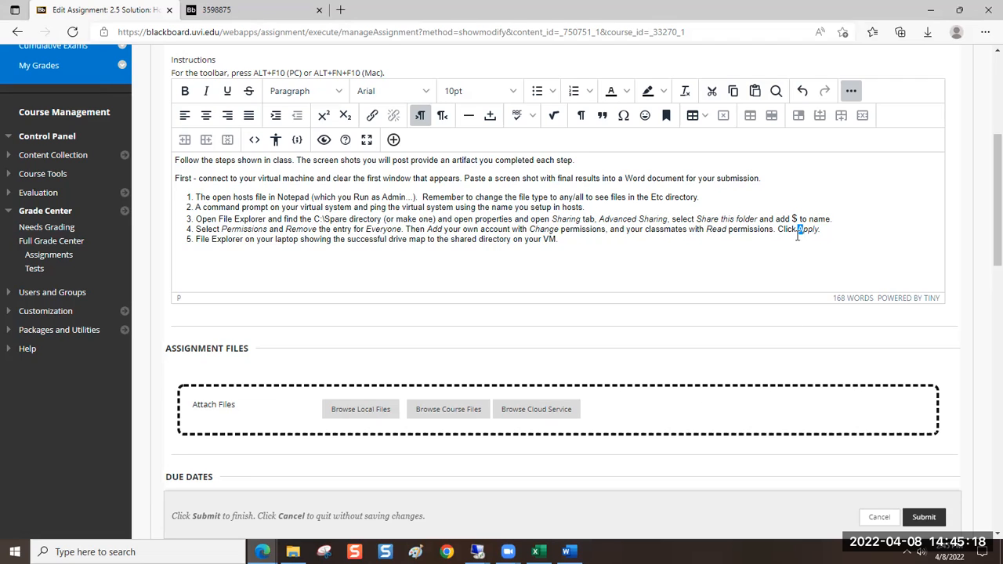
pyautogui.hotkey('ctrl', 'i')
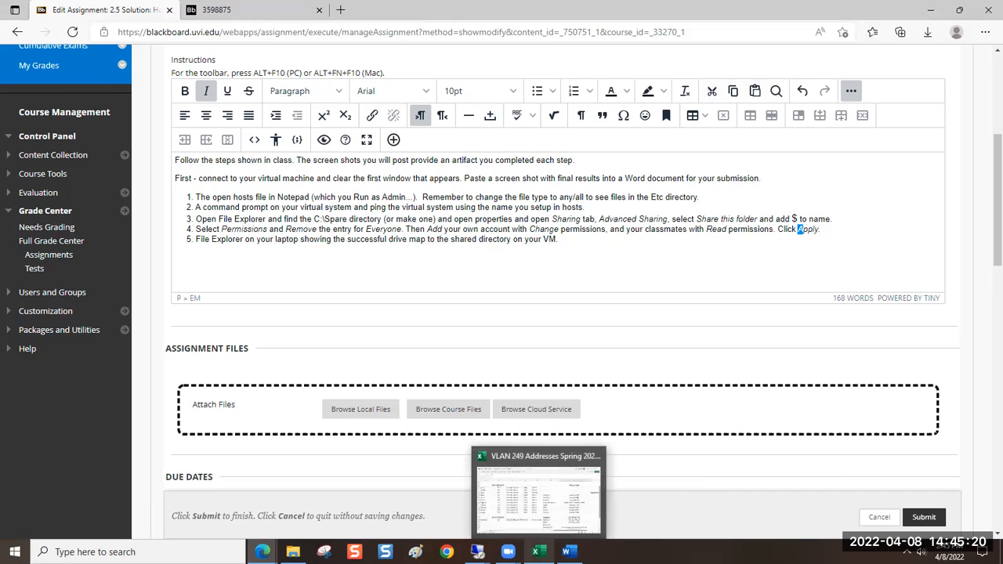
# Delete the entire text of instruction 5 about File Explorer and the drive map, keeping the empty list item
pyautogui.click(630, 239)
pyautogui.press('BackSpace')
pyautogui.press('BackSpace')
pyautogui.press('BackSpace')
pyautogui.press('BackSpace')
pyautogui.press('BackSpace')
pyautogui.press('BackSpace')
pyautogui.press('BackSpace')
pyautogui.press('BackSpace')
pyautogui.press('BackSpace')
pyautogui.press('BackSpace')
pyautogui.press('BackSpace')
pyautogui.press('BackSpace')
pyautogui.press('BackSpace')
pyautogui.press('BackSpace')
pyautogui.press('BackSpace')
pyautogui.press('BackSpace')
pyautogui.press('BackSpace')
pyautogui.press('BackSpace')
pyautogui.press('BackSpace')
pyautogui.press('BackSpace')
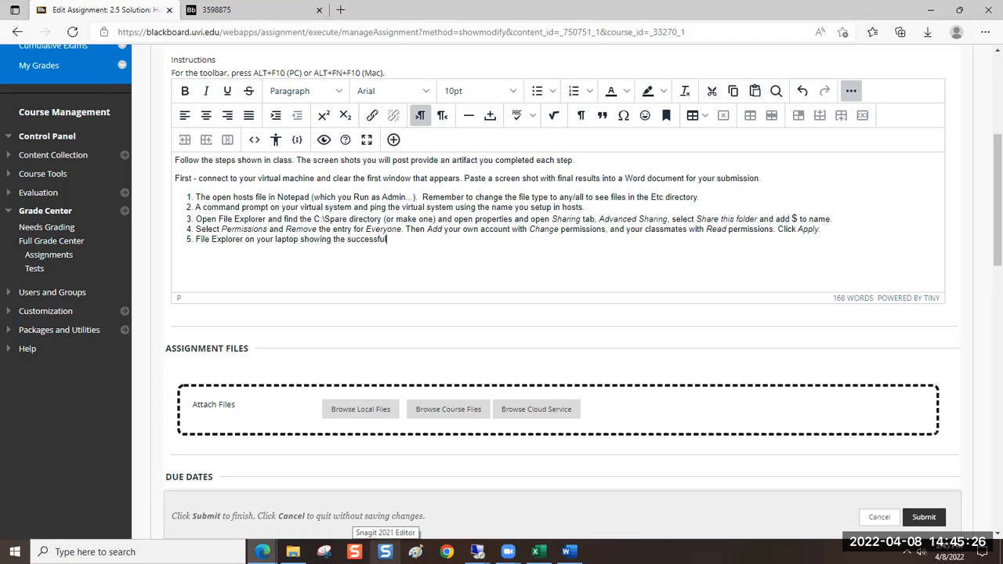
pyautogui.press('BackSpace')
pyautogui.press('BackSpace')
pyautogui.press('BackSpace')
pyautogui.press('BackSpace')
pyautogui.press('BackSpace')
pyautogui.press('BackSpace')
pyautogui.press('BackSpace')
pyautogui.press('BackSpace')
pyautogui.press('BackSpace')
pyautogui.press('BackSpace')
pyautogui.press('BackSpace')
pyautogui.press('BackSpace')
pyautogui.press('BackSpace')
pyautogui.press('BackSpace')
pyautogui.press('BackSpace')
pyautogui.press('BackSpace')
pyautogui.press('BackSpace')
pyautogui.press('BackSpace')
pyautogui.press('BackSpace')
pyautogui.press('BackSpace')
pyautogui.press('BackSpace')
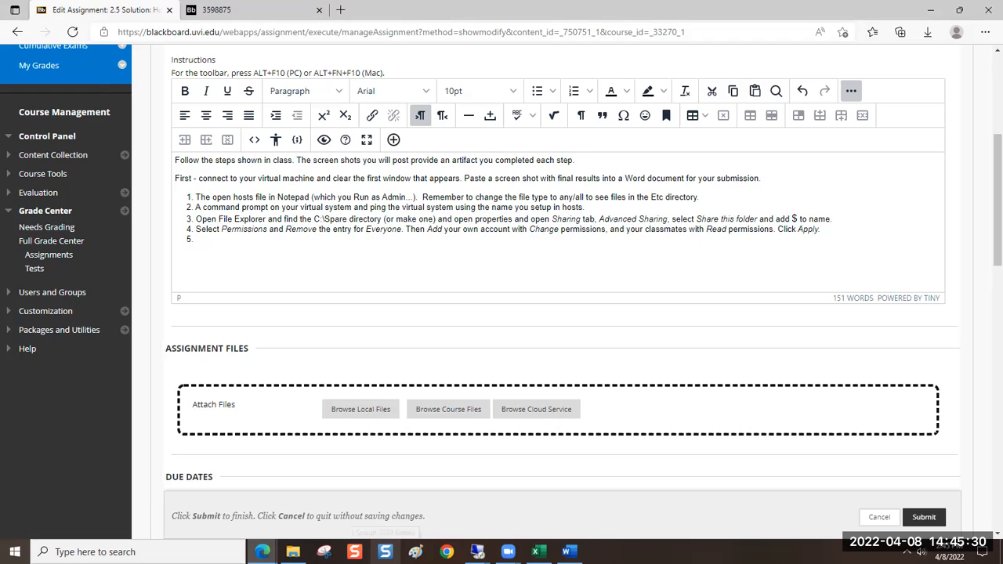
# Start instruction 5 with "From the Security tab," and put only "Security" in italics
pyautogui.write('From the')
pyautogui.hotkey('ctrl', 'i')
pyautogui.write('Se')
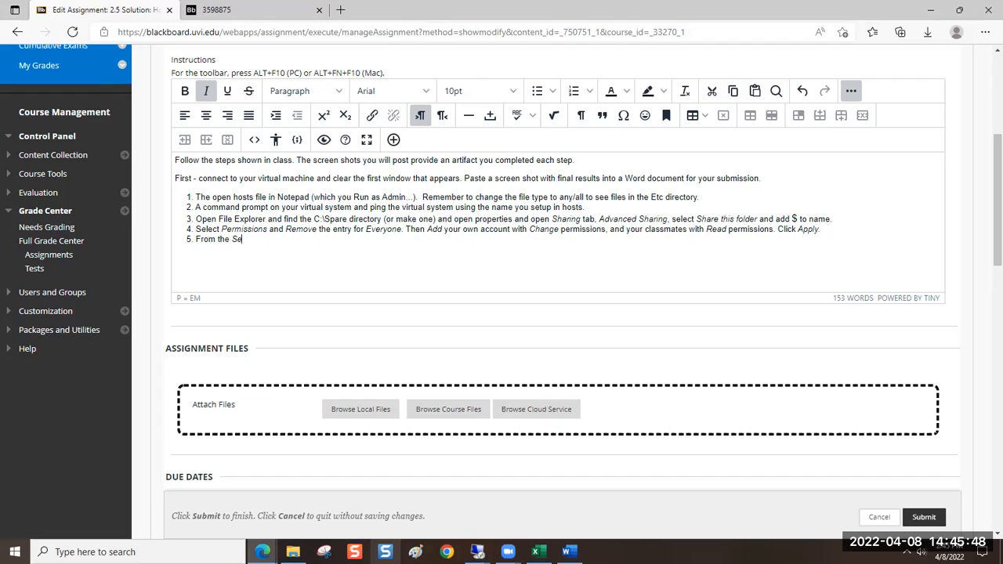
pyautogui.write('curity')
pyautogui.hotkey('ctrl', 'i')
pyautogui.write('tab, setup')
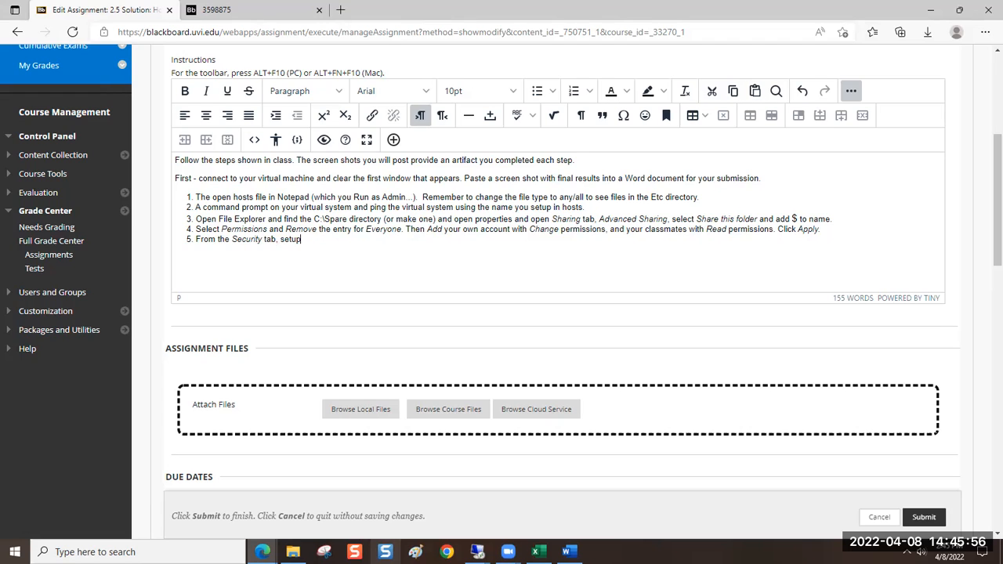
pyautogui.write(' the same -')
# Continue instruction 5 with "setup the same using equivalent entries"
pyautogui.press('BackSpace')
pyautogui.write('using equivale')
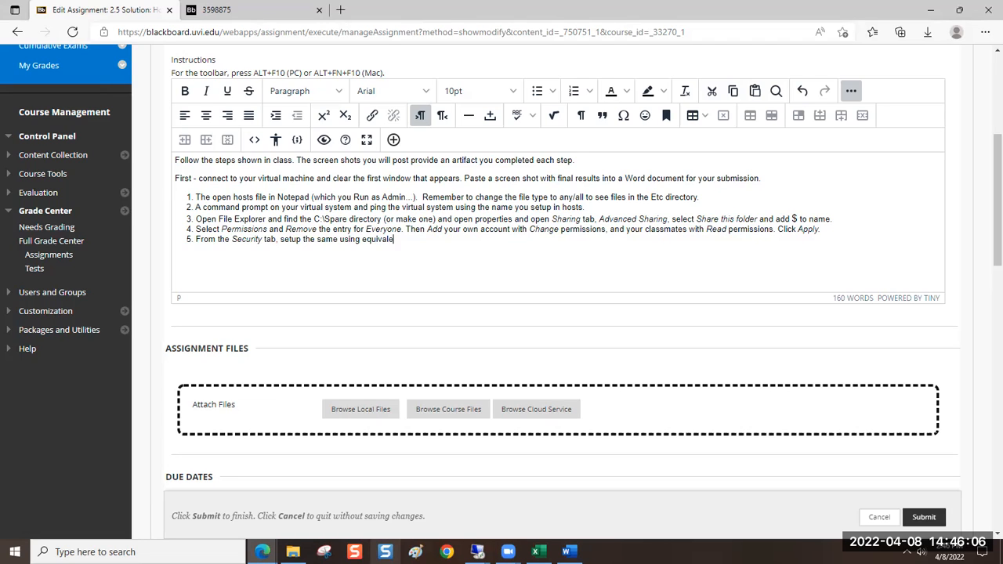
pyautogui.write('nt entries.  Test')
pyautogui.press('BackSpace')
pyautogui.press('BackSpace')
pyautogui.press('BackSpace')
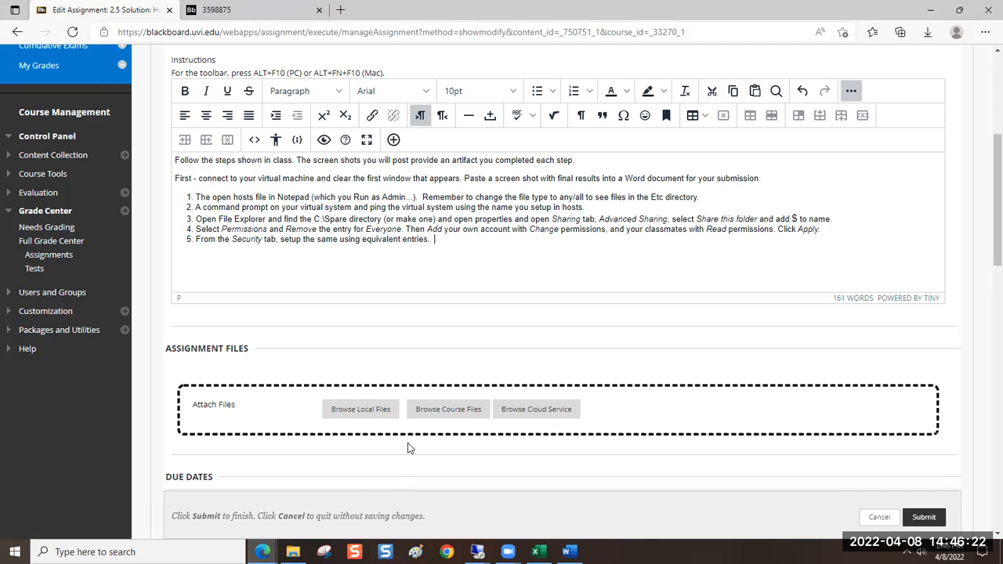
pyautogui.press('BackSpace')
pyautogui.press('BackSpace')
# Begin a parenthetical note at the end of instruction 5 with "(use Modify, and", putting "Modify," in italics
pyautogui.write('(')
pyautogui.moveTo(292, 551)
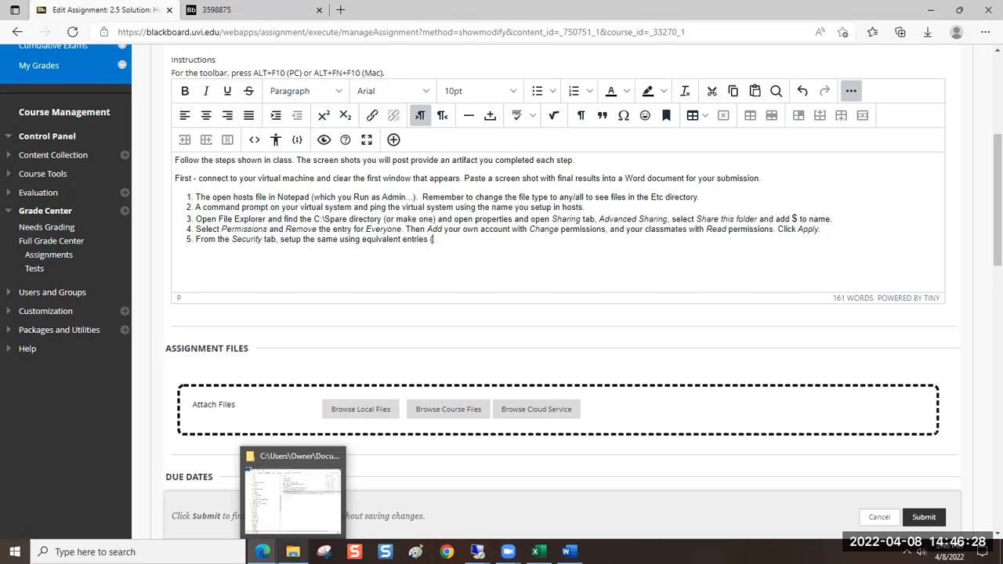
pyautogui.write('use')
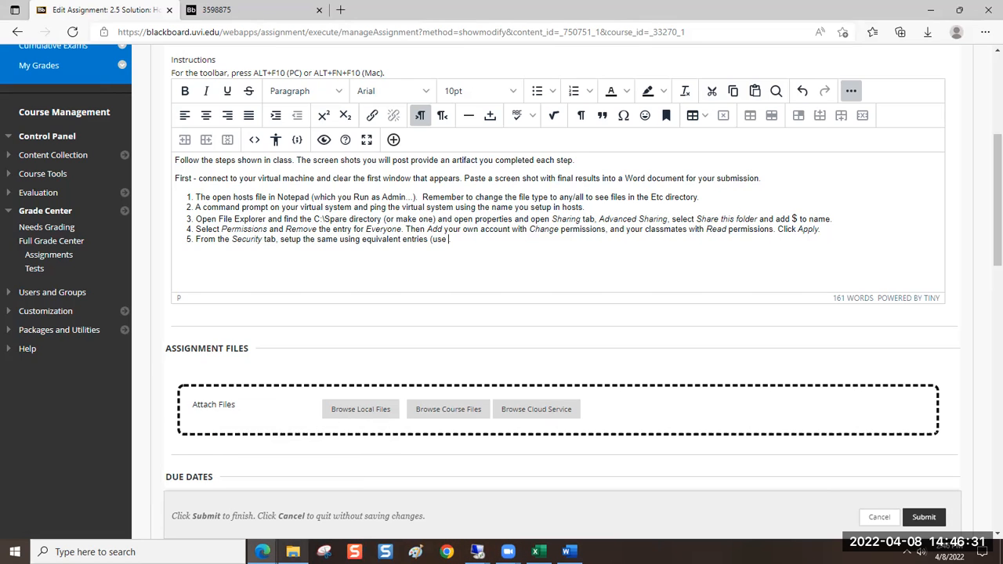
pyautogui.hotkey('ctrl', 'i')
pyautogui.write('Mod')
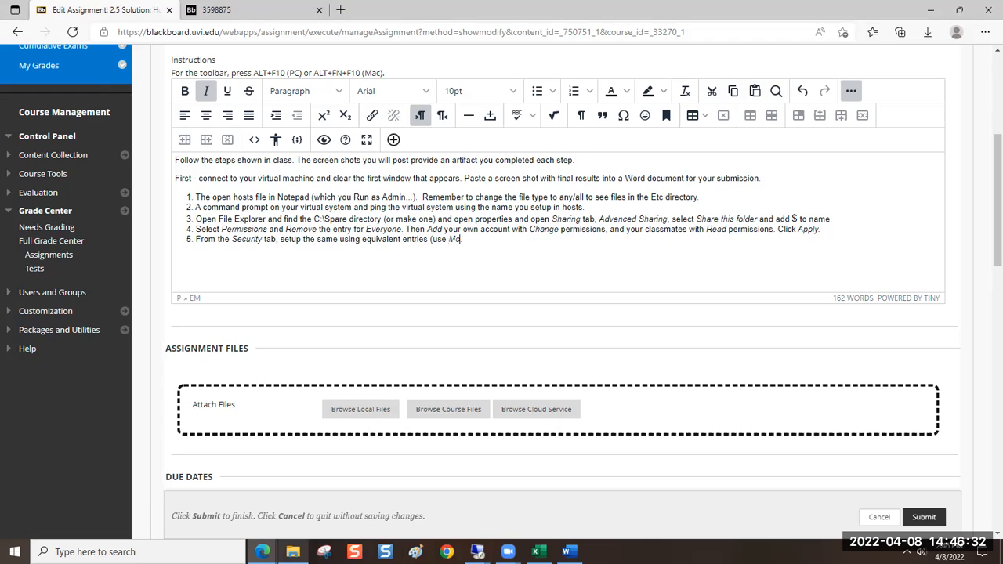
pyautogui.write('ify,')
pyautogui.hotkey('ctrl', 'i')
pyautogui.write('and')
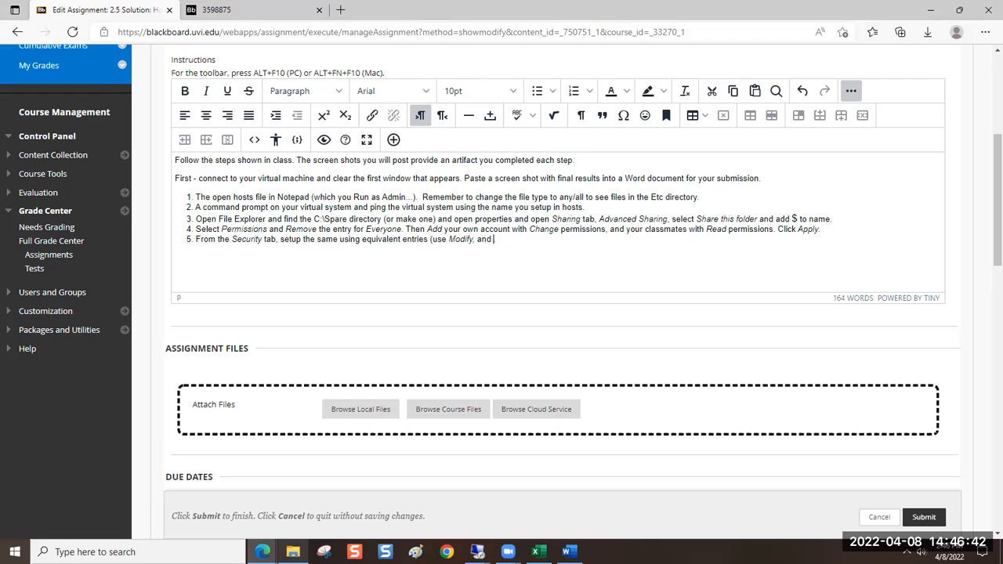
# Complete the parenthetical note in instruction 5 with "Read and execute" in italics, a closing parenthesis and a period
pyautogui.hotkey('ctrl', 'i')
pyautogui.write('Read and e')
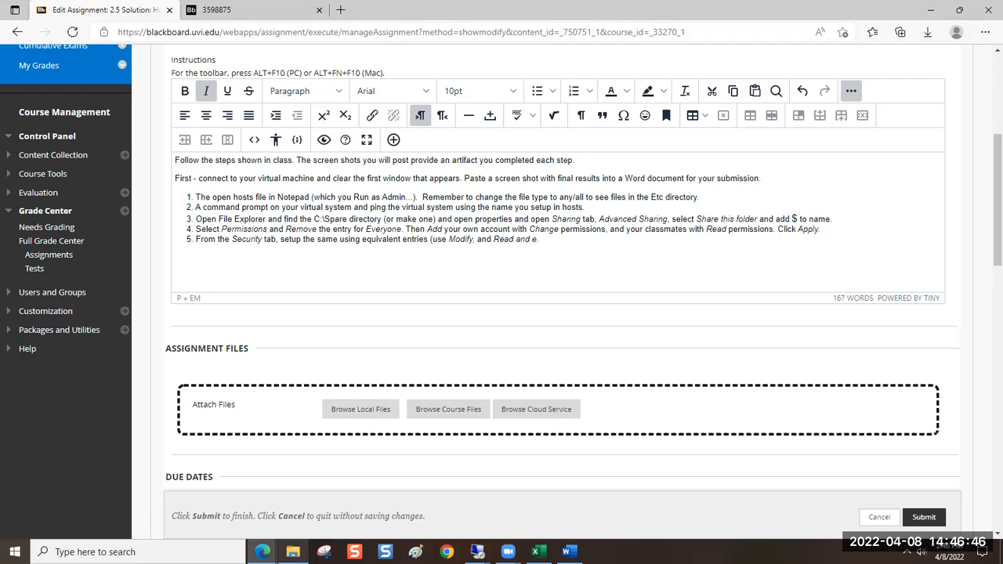
pyautogui.write('xecute.')
pyautogui.hotkey('ctrl', 'i')
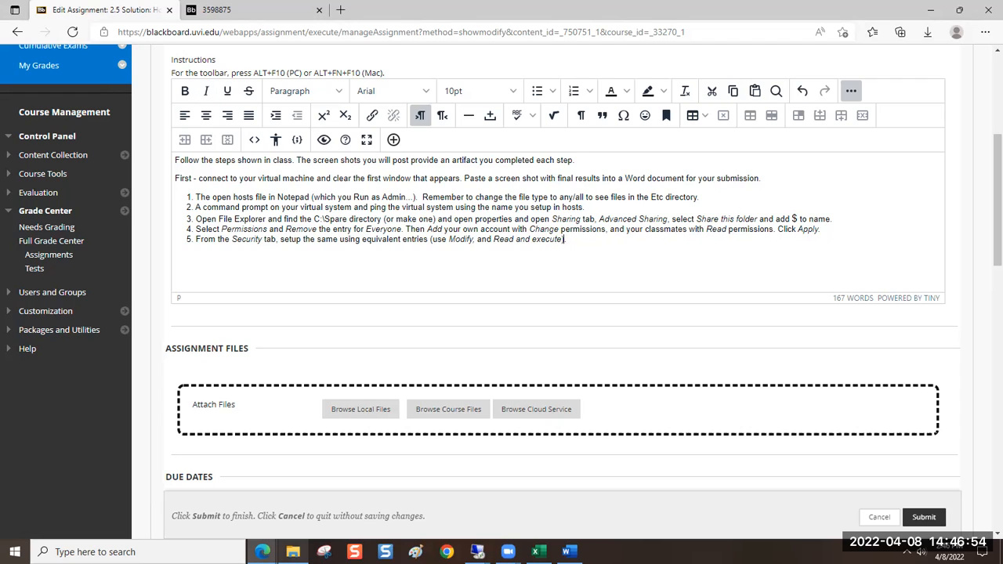
# Add the line "Extra Credit - Map a Network Drive with Other System" below the numbered list, followed by a new paragraph
pyautogui.press('Return')
pyautogui.press('Return')
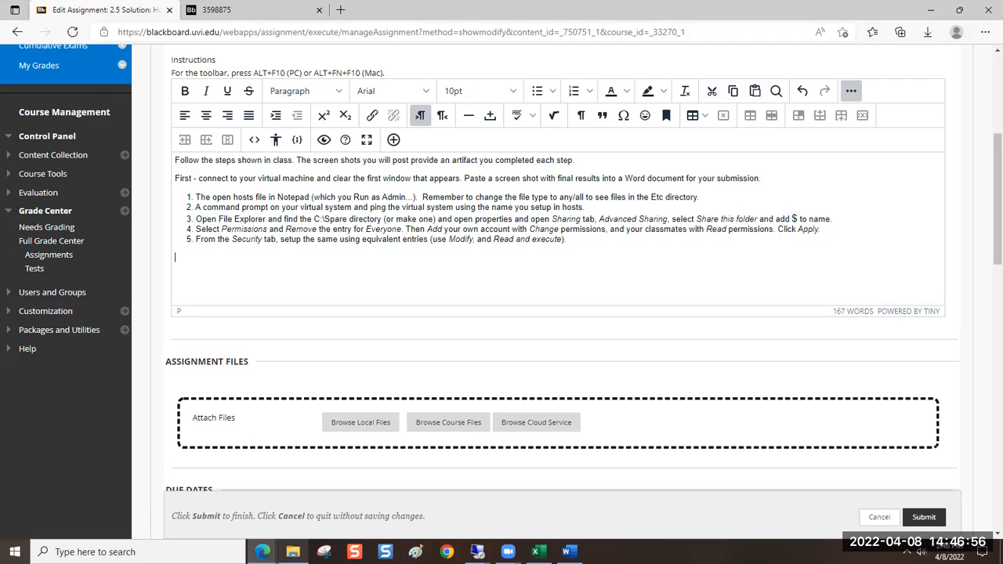
pyautogui.write('Extra Credit - Map a Network Drive with ')
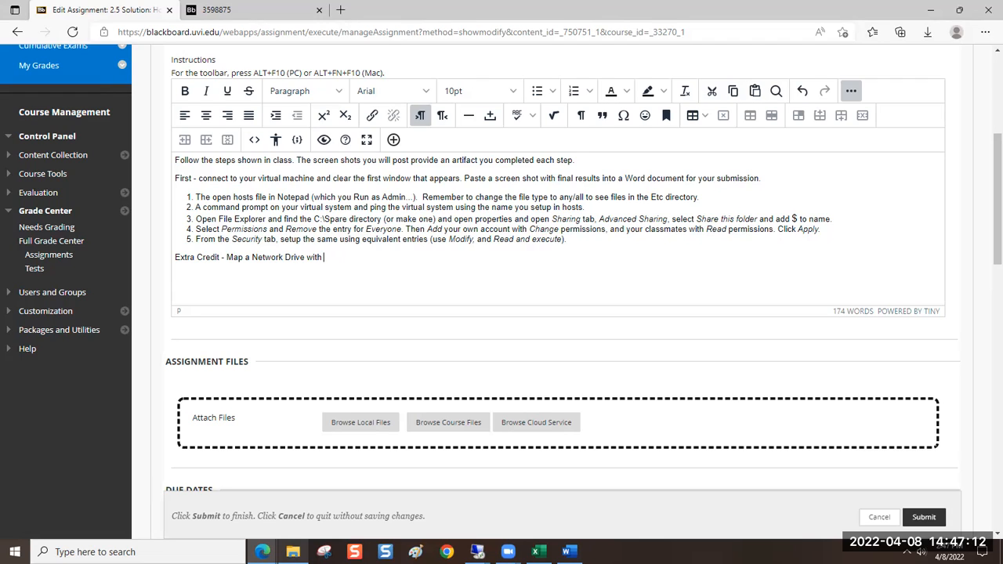
pyautogui.write('Other System')
pyautogui.press('Return')
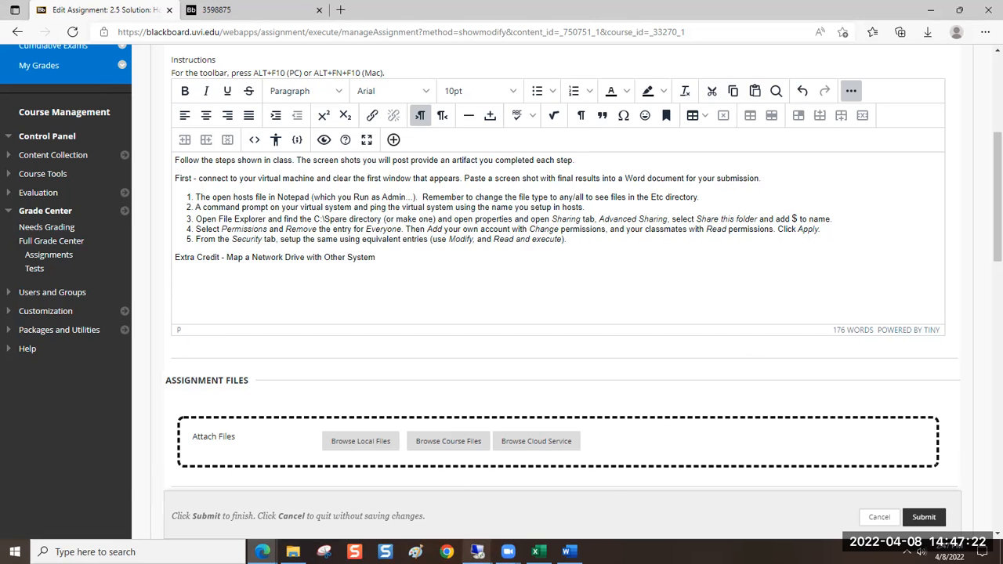
# Switch to the Remote Desktop session, accept the Spare$ permissions, and apply and confirm the advanced sharing settings
pyautogui.moveTo(477, 551)
pyautogui.click(496, 494)
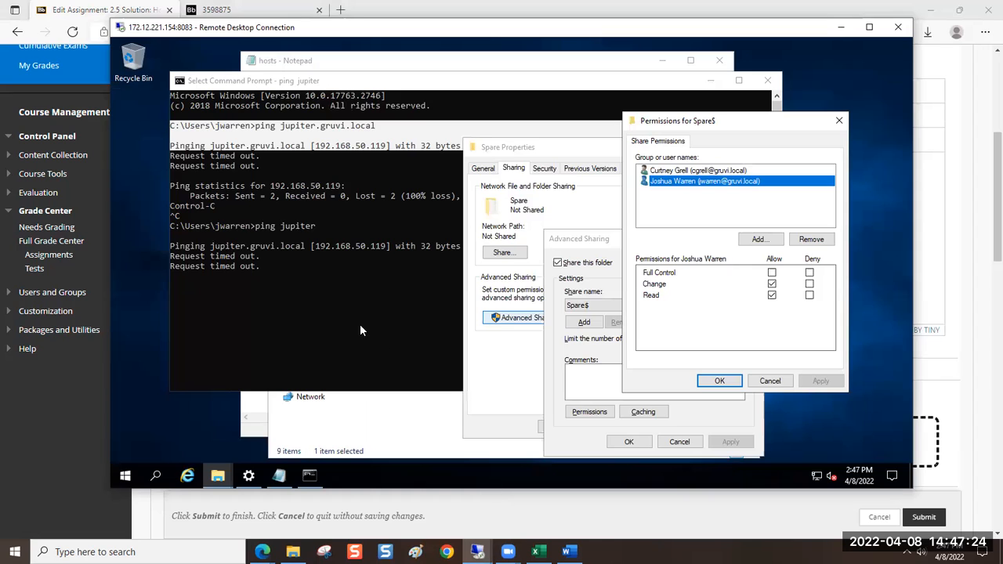
pyautogui.click(718, 381)
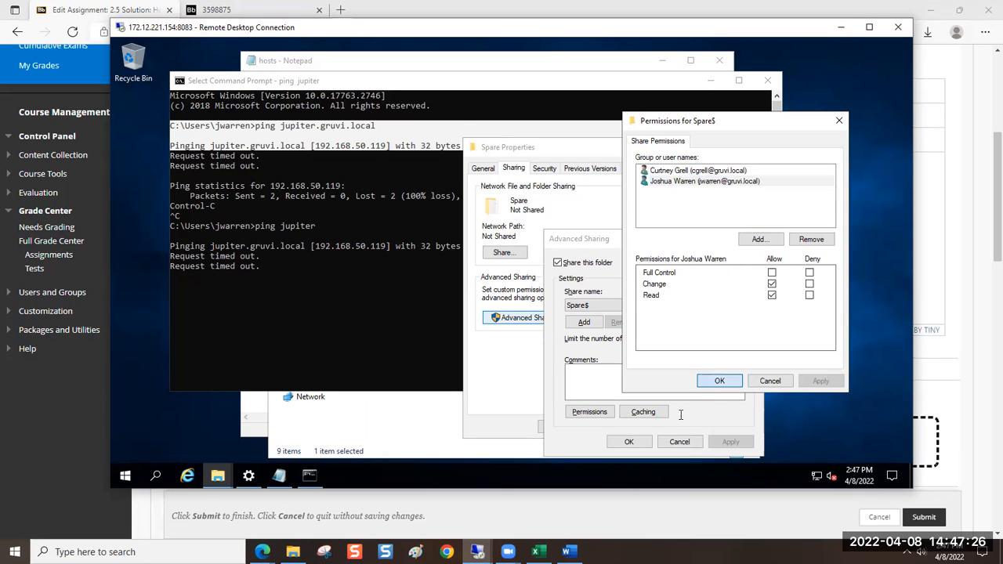
pyautogui.click(715, 444)
pyautogui.click(629, 442)
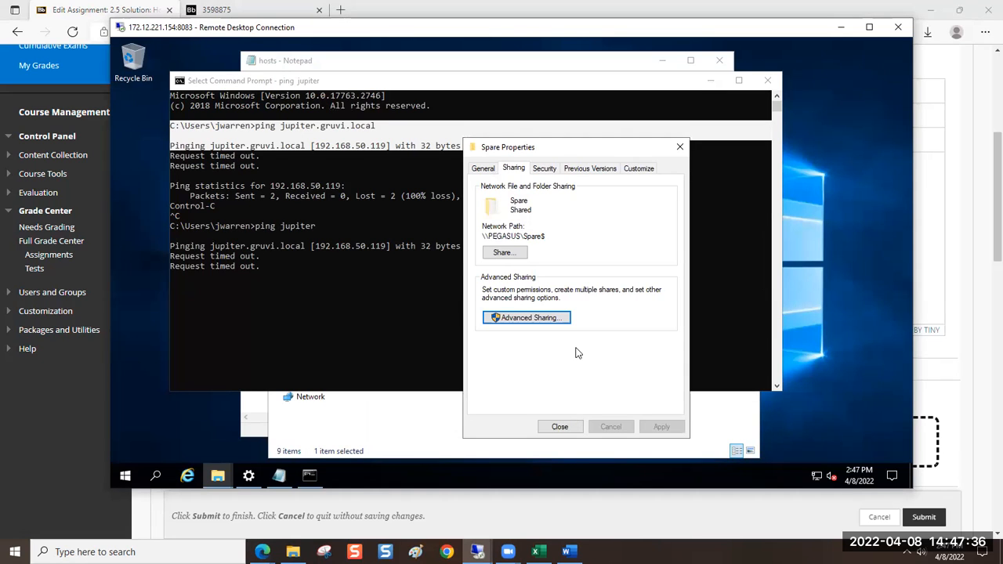
# Open the Spare folder's advanced sharing settings, authorizing access with the administrator user name and password
pyautogui.click(566, 317)
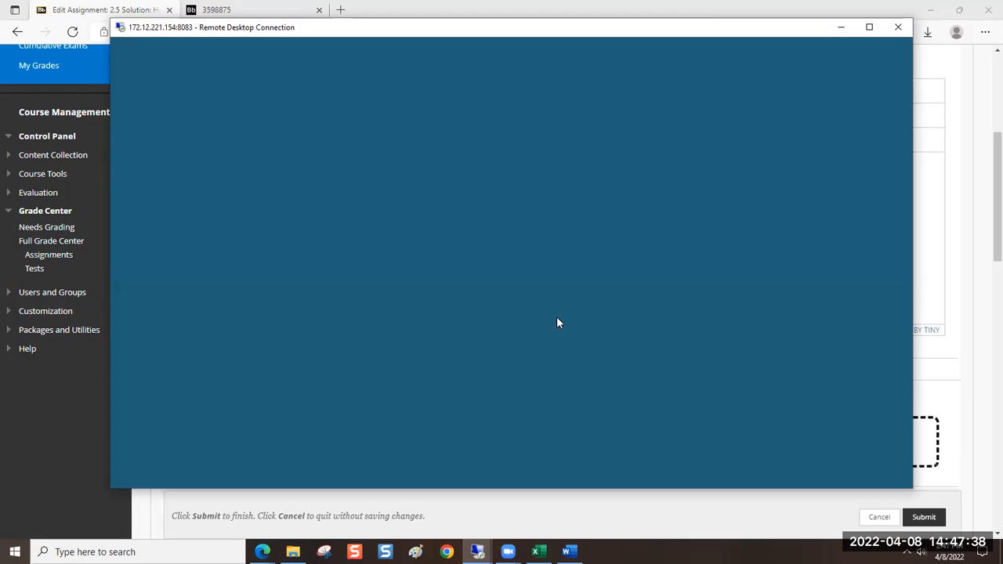
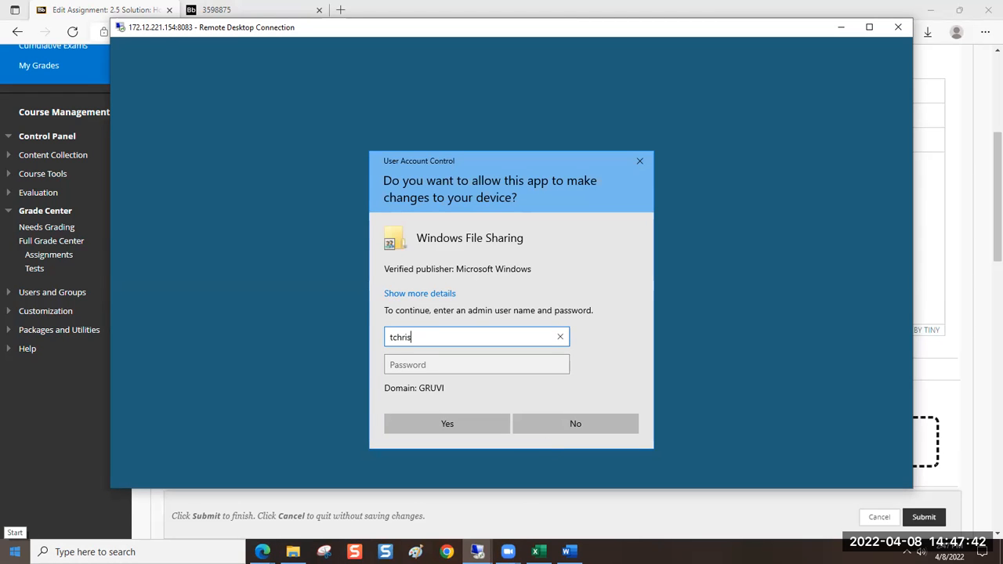
pyautogui.press('Tab')
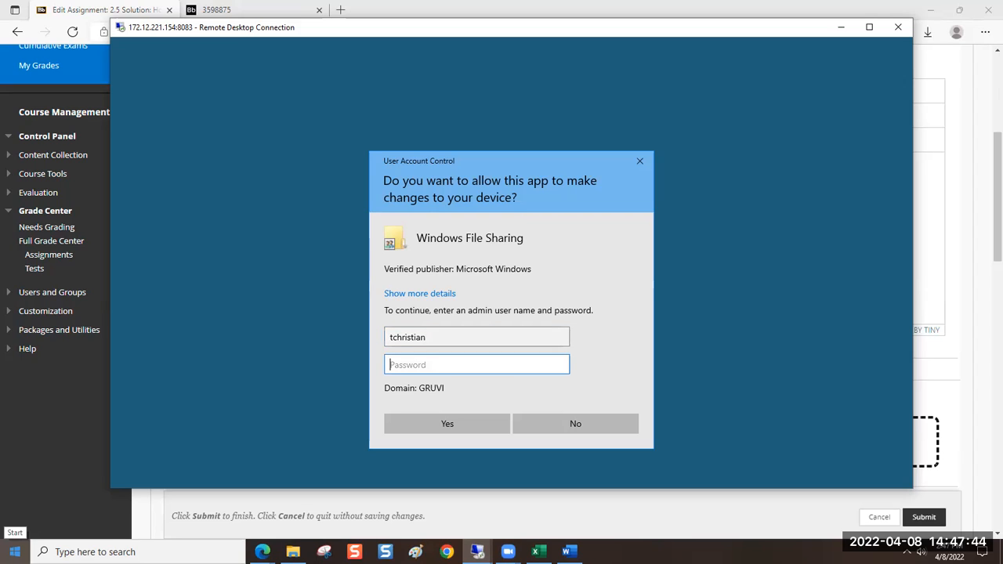
pyautogui.write('**************')
pyautogui.write('•••')
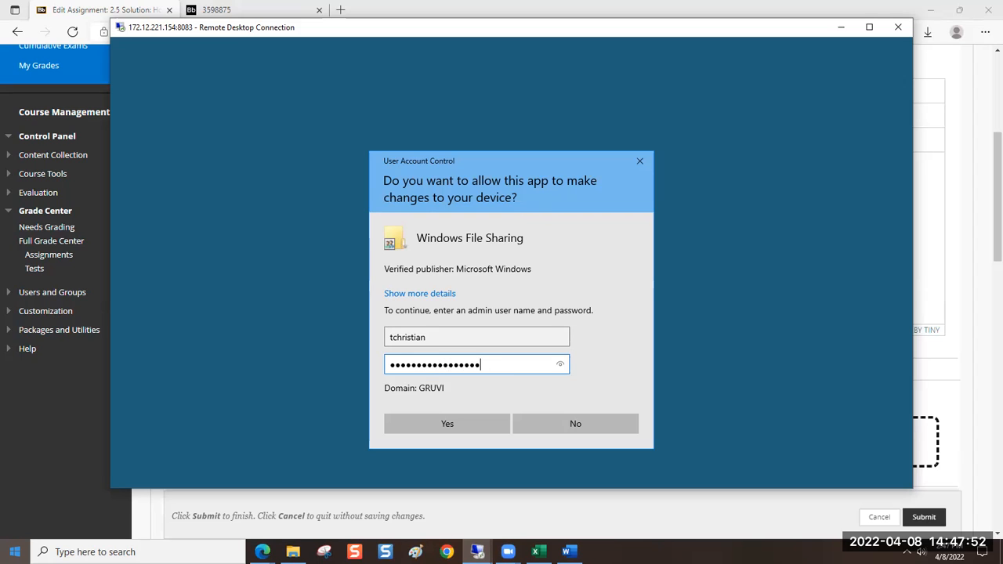
pyautogui.press('Return')
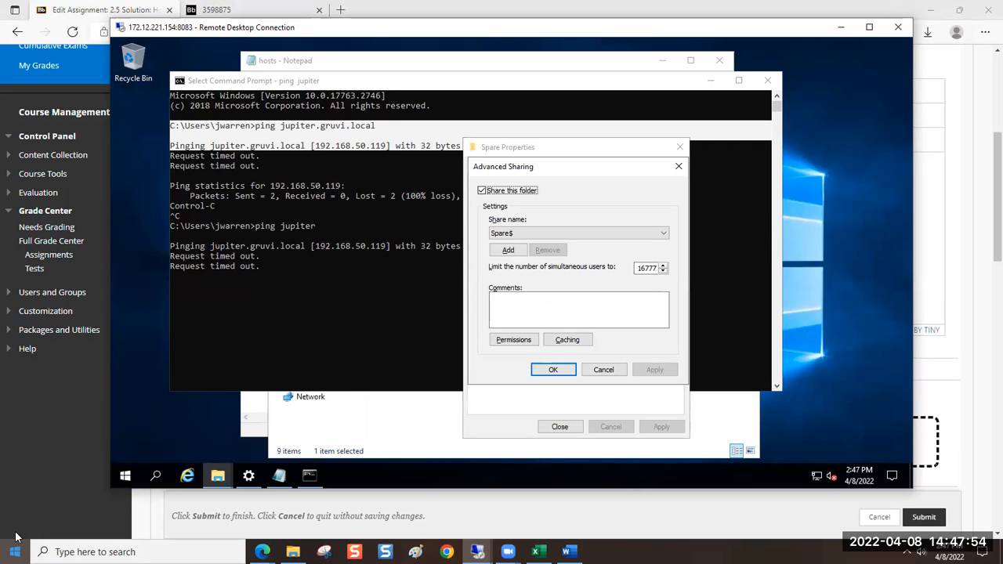
# Review each user's share permissions for Spare$, then return to the folder's sharing properties
pyautogui.click(500, 343)
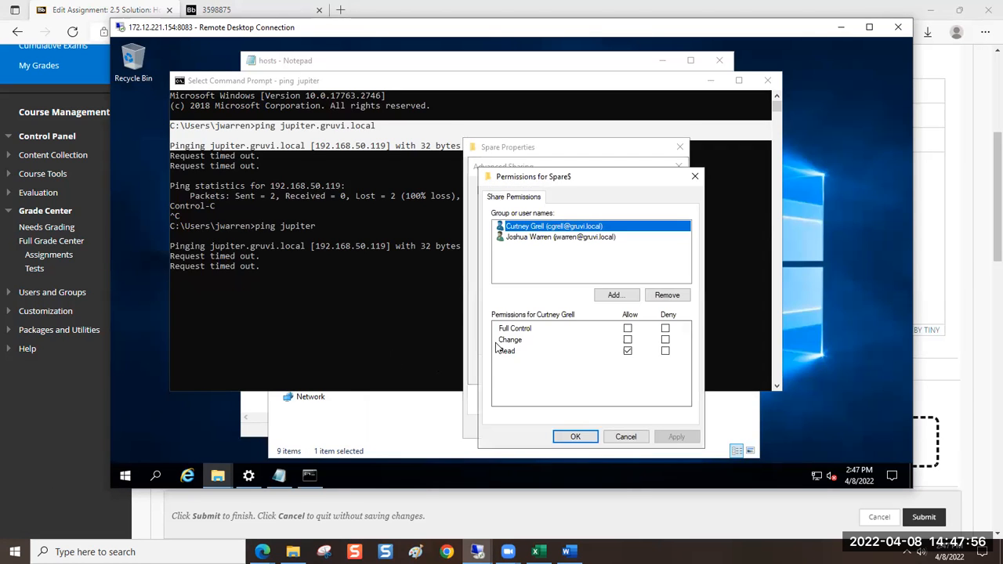
pyautogui.click(530, 238)
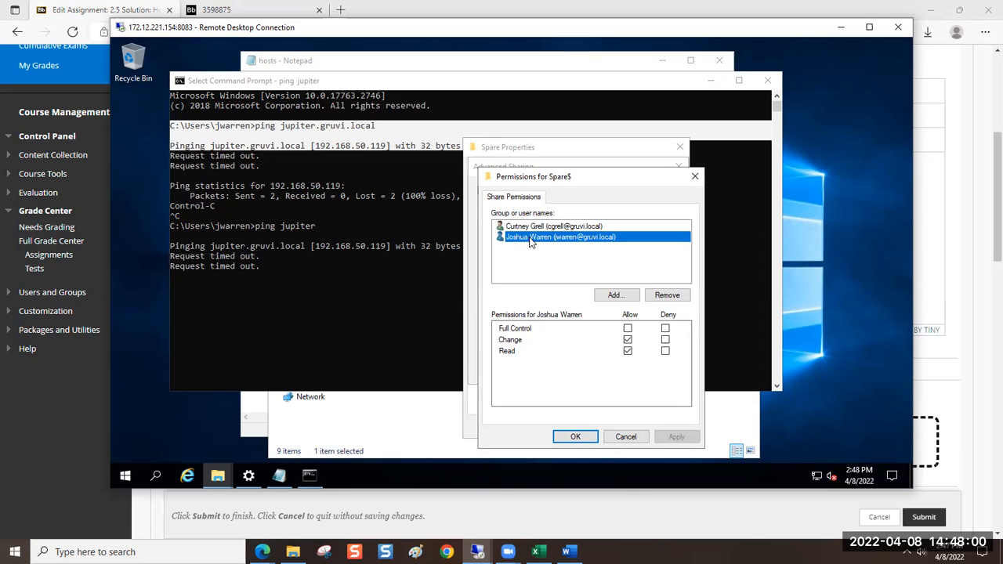
pyautogui.click(568, 439)
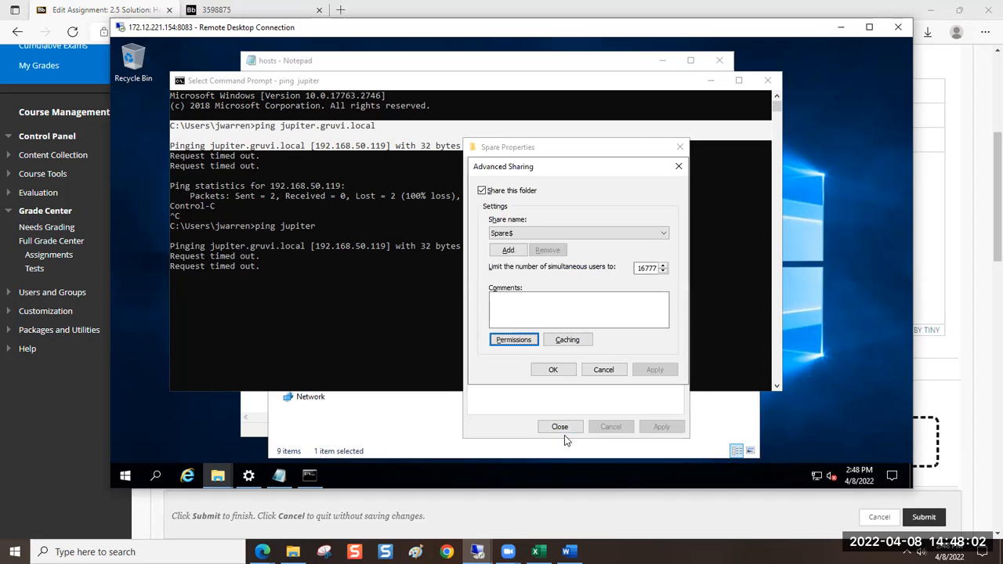
pyautogui.click(556, 372)
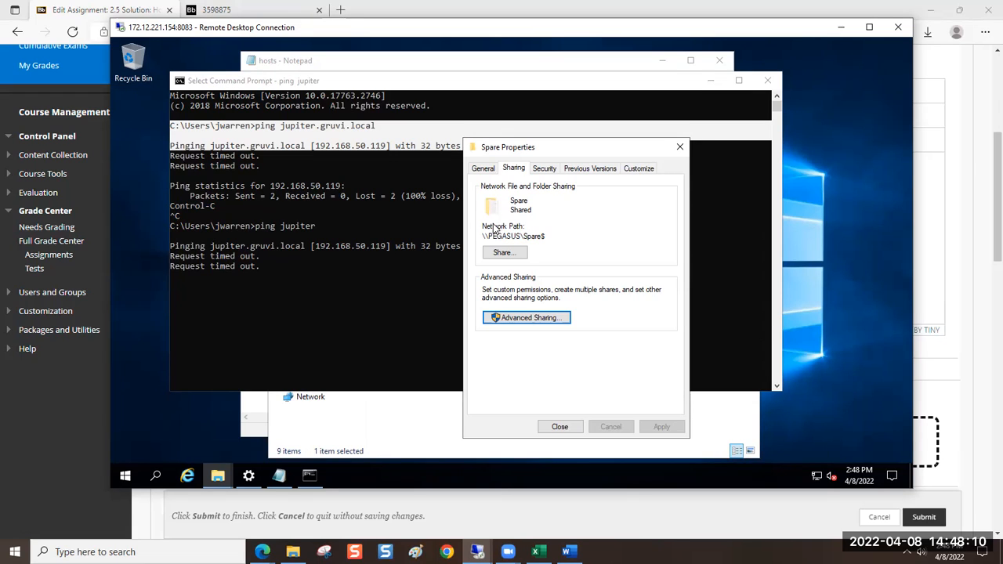
pyautogui.click(519, 318)
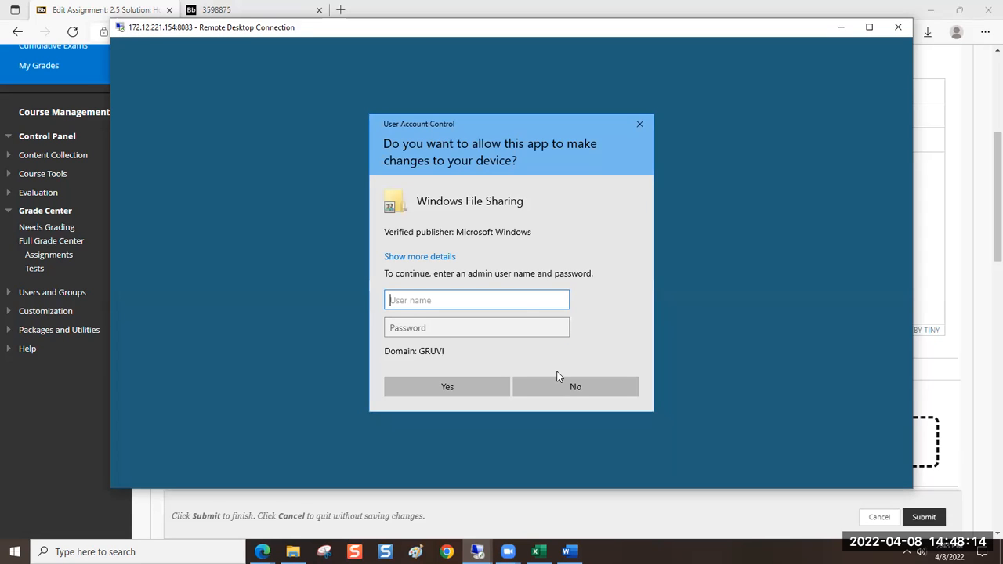
pyautogui.click(640, 124)
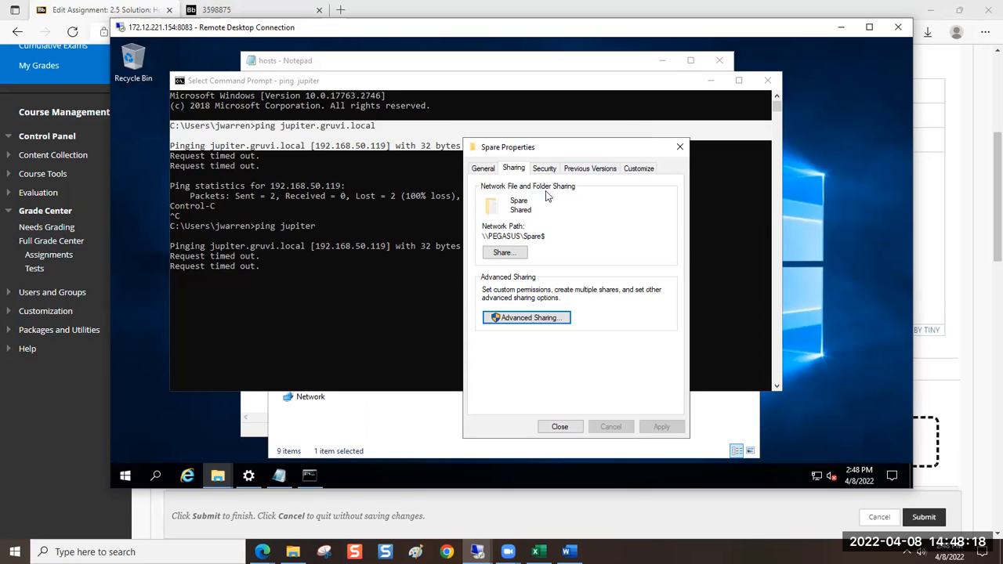
# Examine the advanced security settings of C:\Spare, checking the permission entries assigned to the two individual users
pyautogui.click(545, 170)
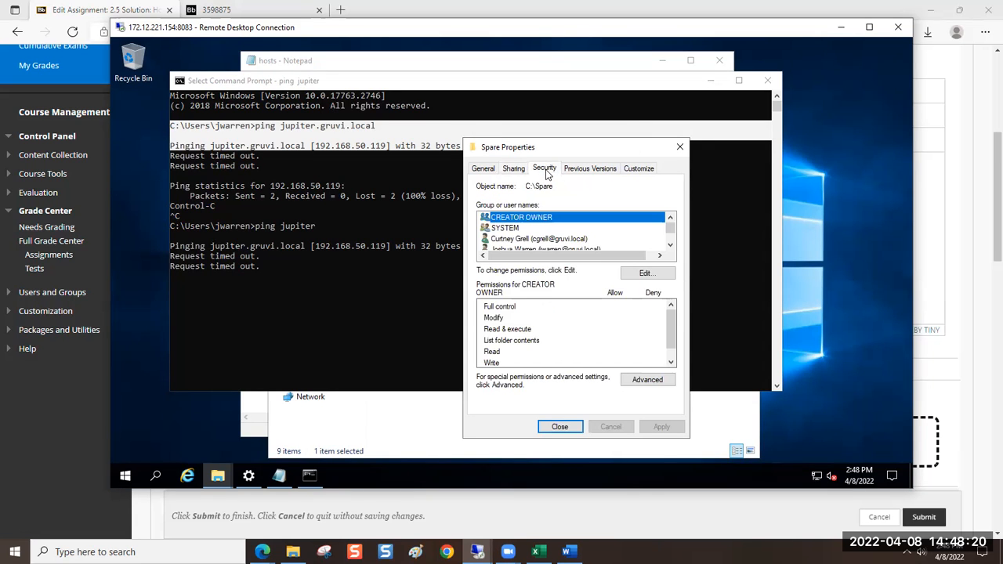
pyautogui.click(513, 168)
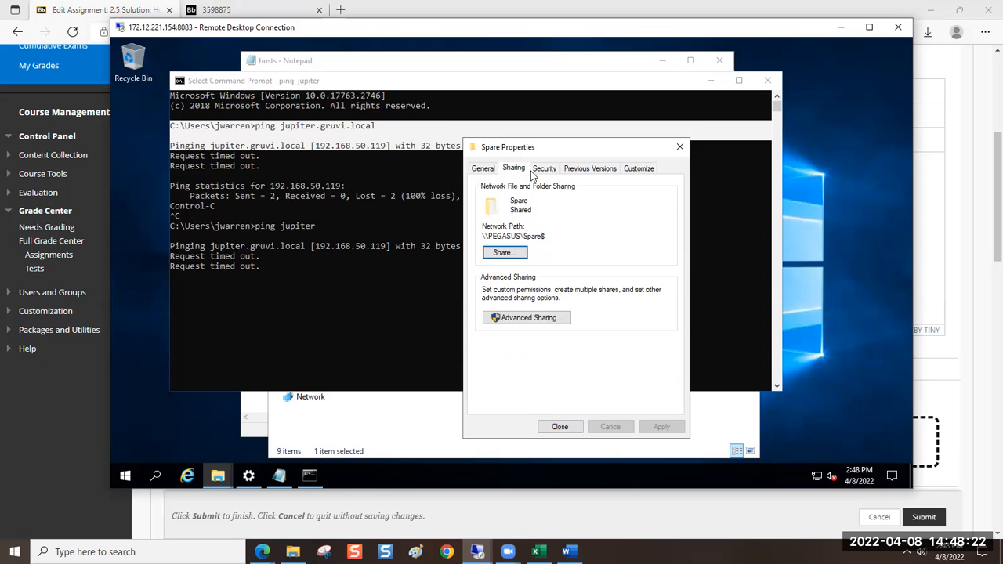
pyautogui.click(539, 170)
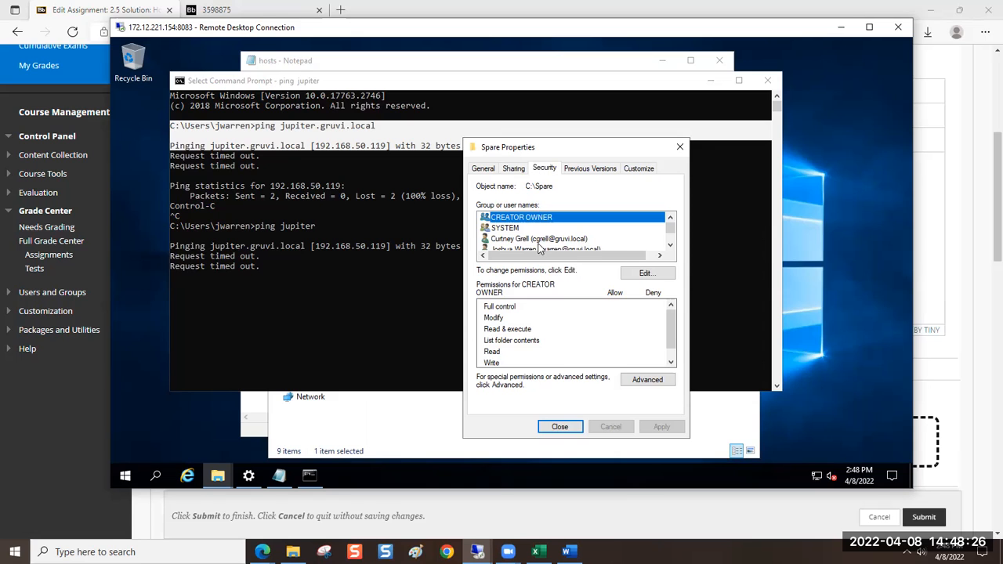
pyautogui.click(627, 379)
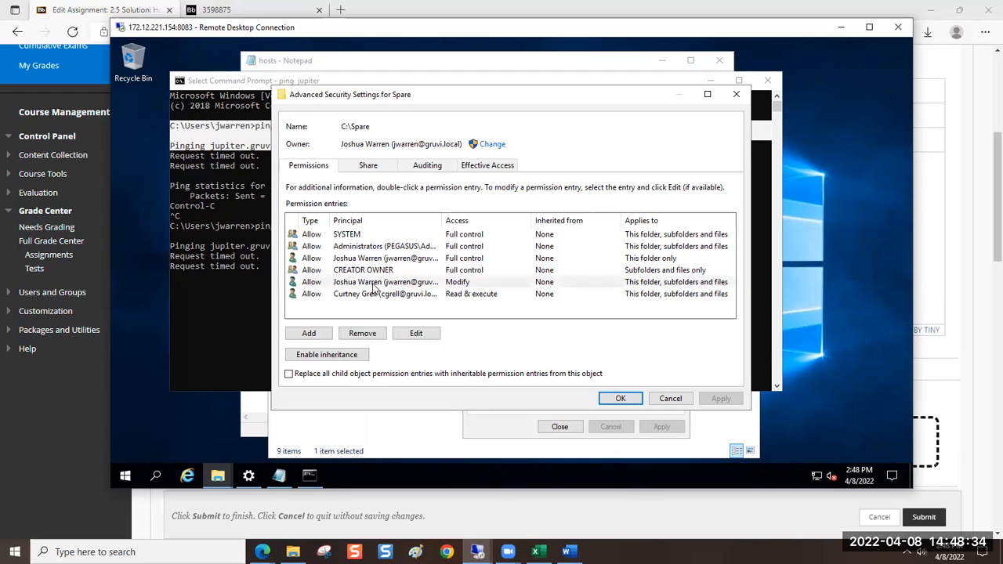
pyautogui.click(375, 287)
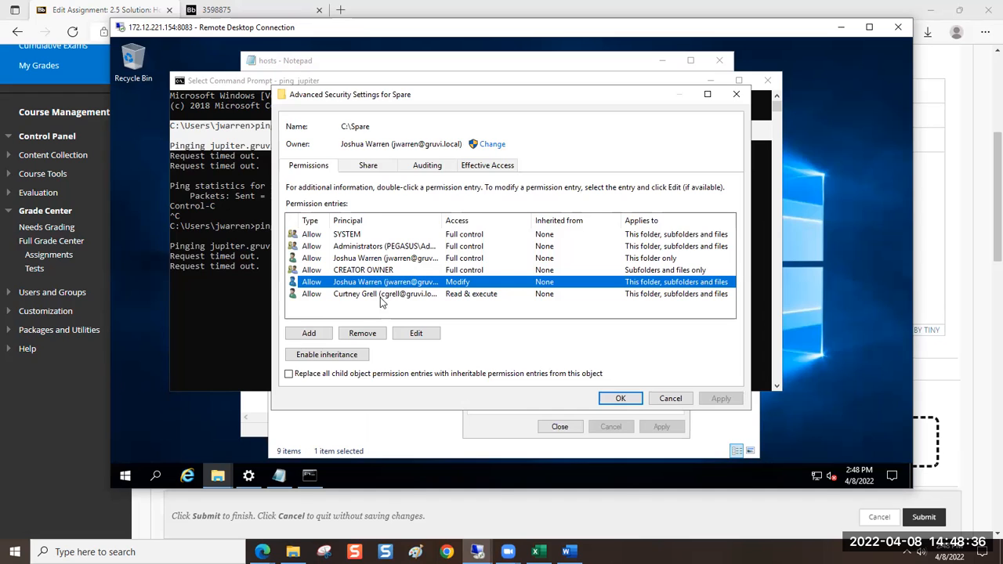
pyautogui.click(384, 295)
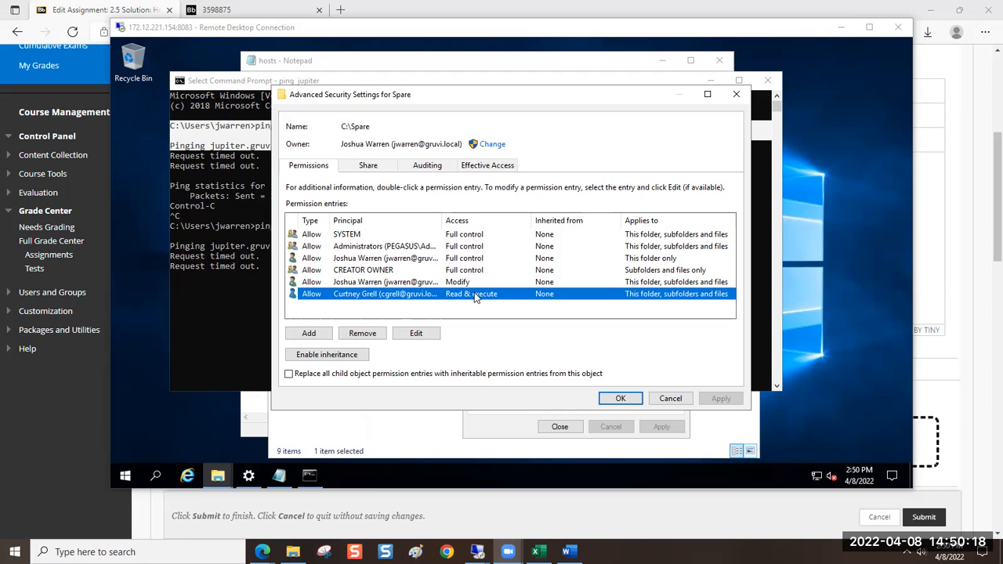
pyautogui.click(362, 260)
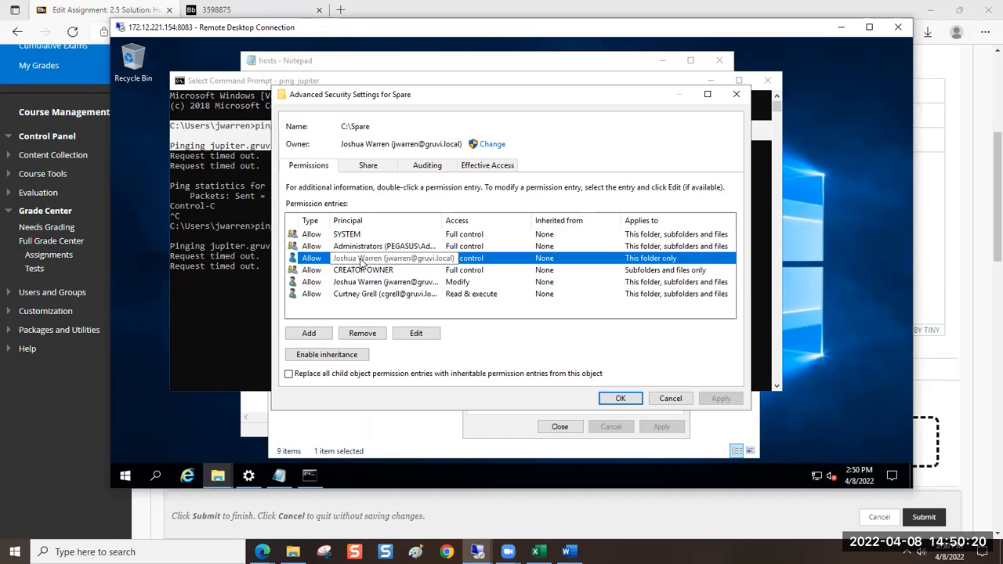
pyautogui.click(349, 296)
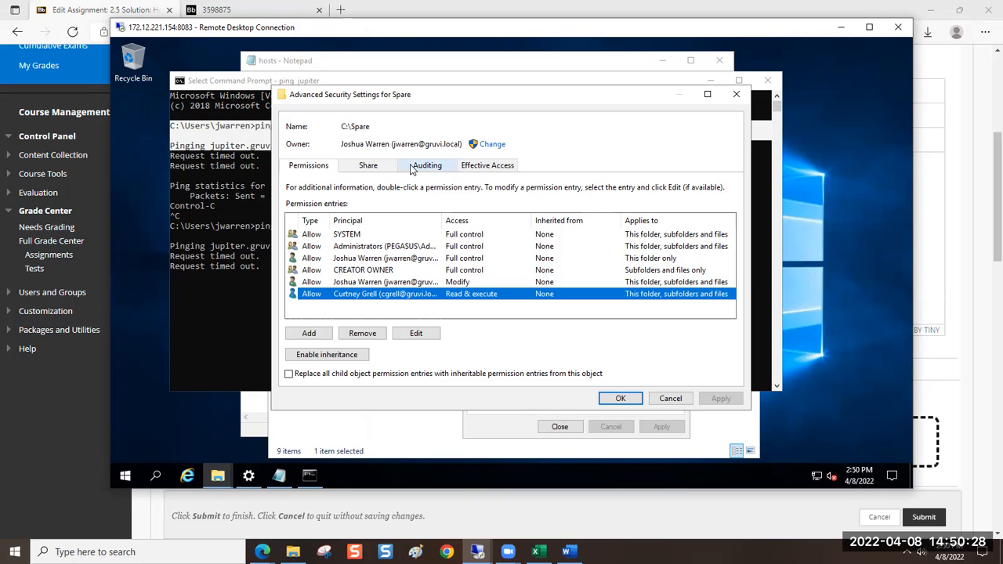
# Switch to the Blackboard assignment editor and begin a new sentence at the end of instruction 5 with "You may need to"
pyautogui.click(72, 401)
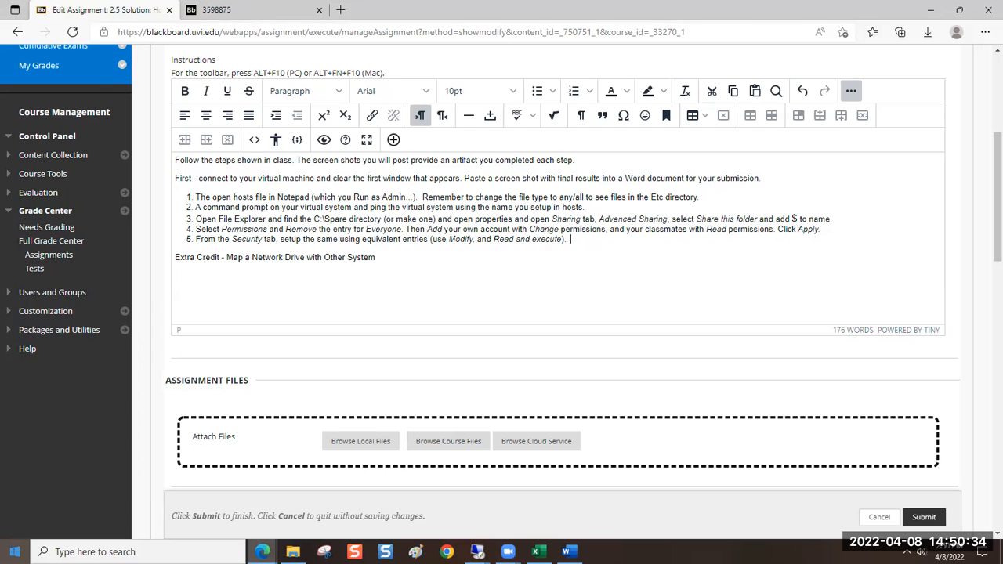
pyautogui.write('You may')
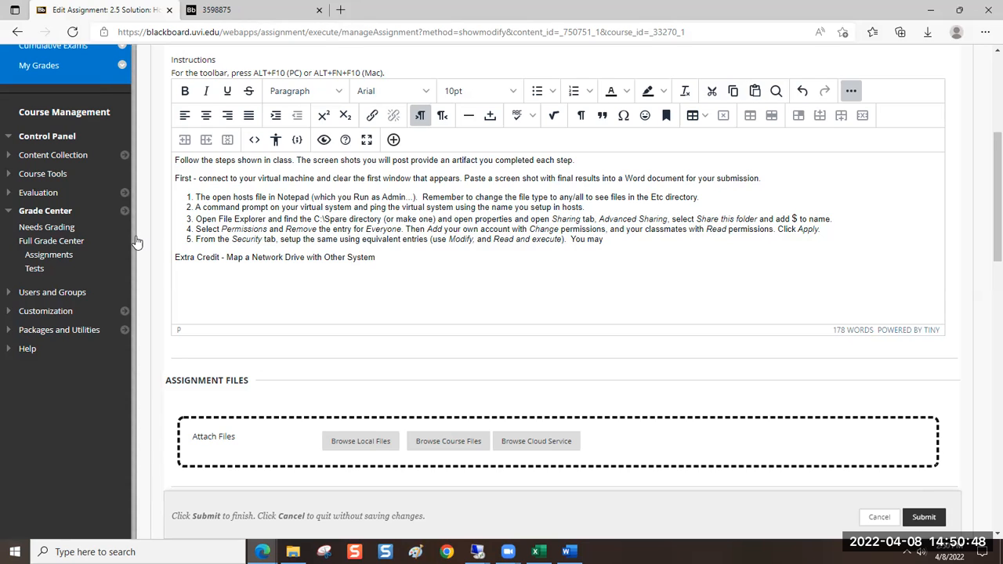
pyautogui.moveTo(196, 208); pyautogui.dragTo(541, 209)
pyautogui.click(490, 208)
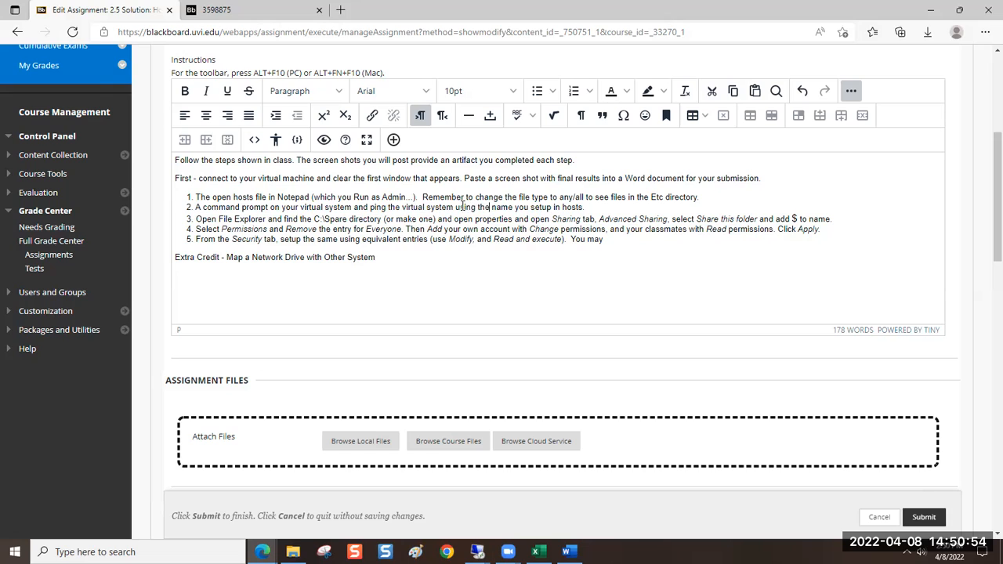
pyautogui.moveTo(456, 208); pyautogui.dragTo(514, 208)
pyautogui.click(514, 207)
pyautogui.click(609, 239)
pyautogui.write('need to')
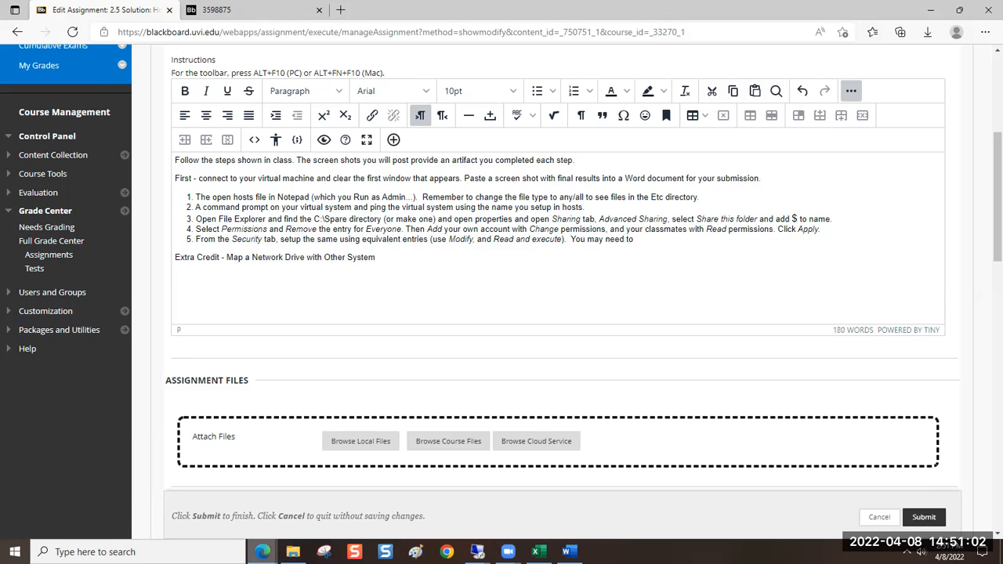
pyautogui.write(' Dis')
# Continue the sentence in instruction 5 with "Disable inheritance" in italics
pyautogui.press('BackSpace')
pyautogui.press('BackSpace')
pyautogui.hotkey('ctrl', 'i')
pyautogui.write('Disable')
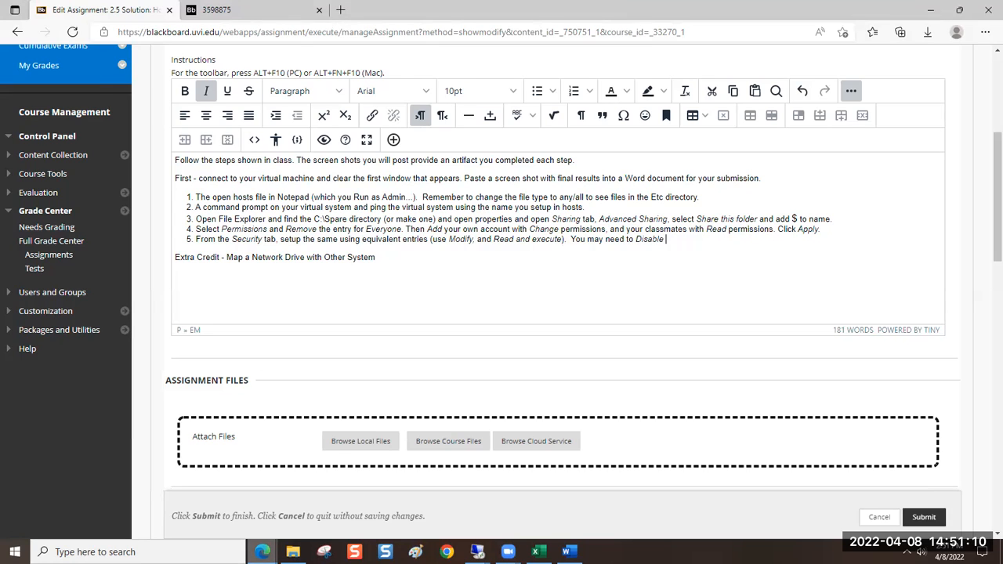
pyautogui.write('inheritance')
pyautogui.hotkey('ctrl', 'i')
# Complete instruction 5 with the regular text "first (and select "Copy" from options)."
pyautogui.write('first (and select "C')
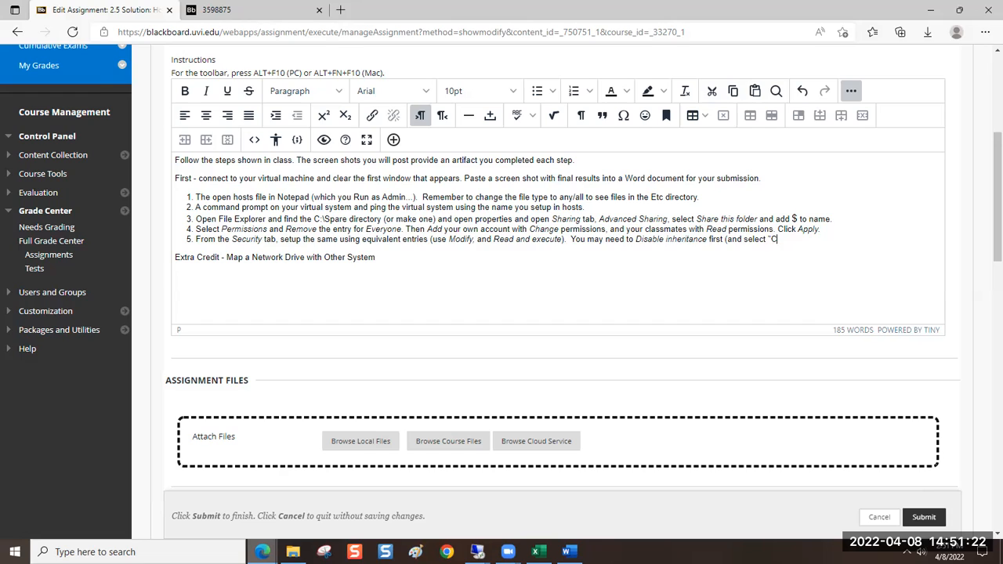
pyautogui.write('opy" from options).')
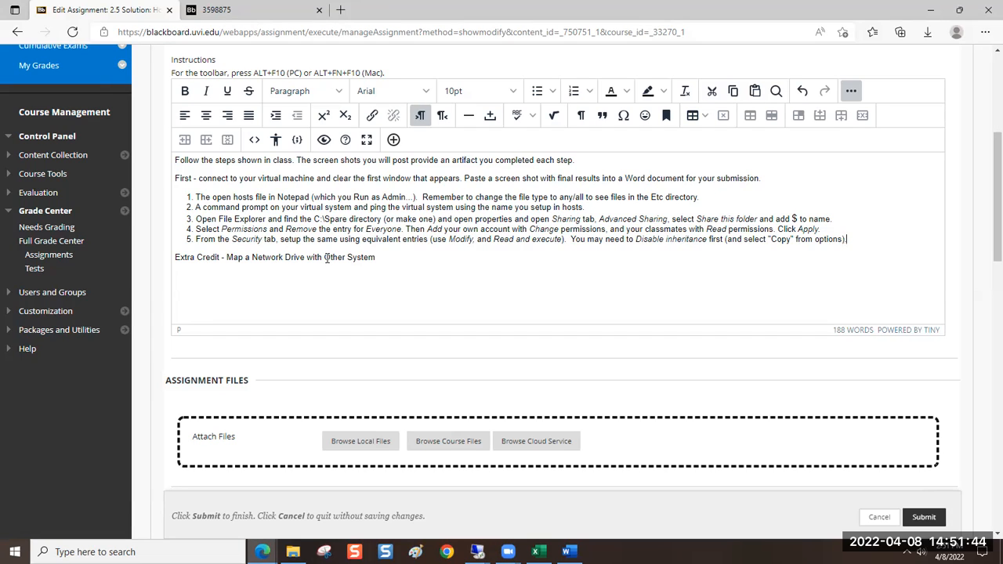
# Add the indented item "A. Use File Explorer" below the Extra Credit line
pyautogui.click(368, 273)
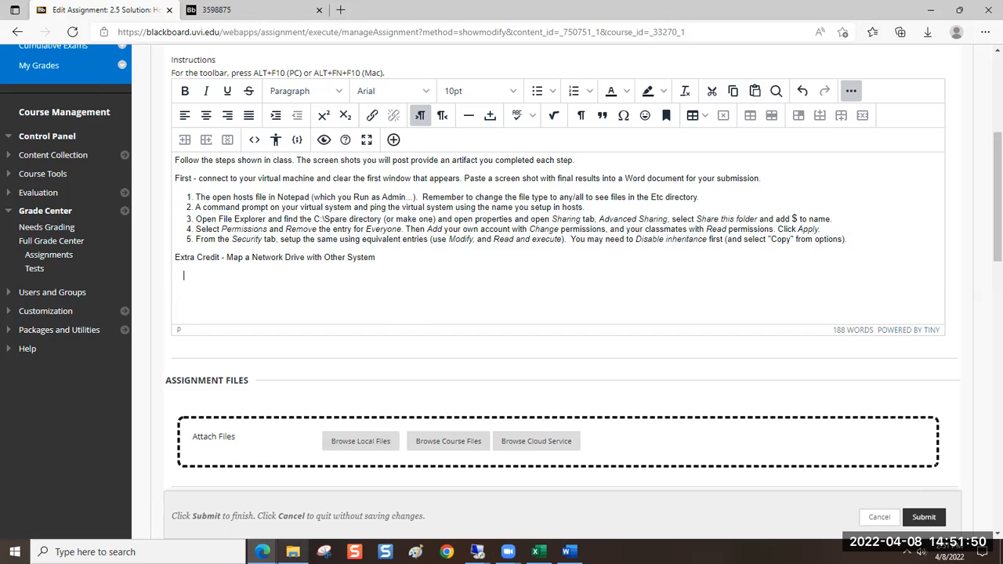
pyautogui.moveTo(293, 552)
pyautogui.write('A. Use File Exploreer')
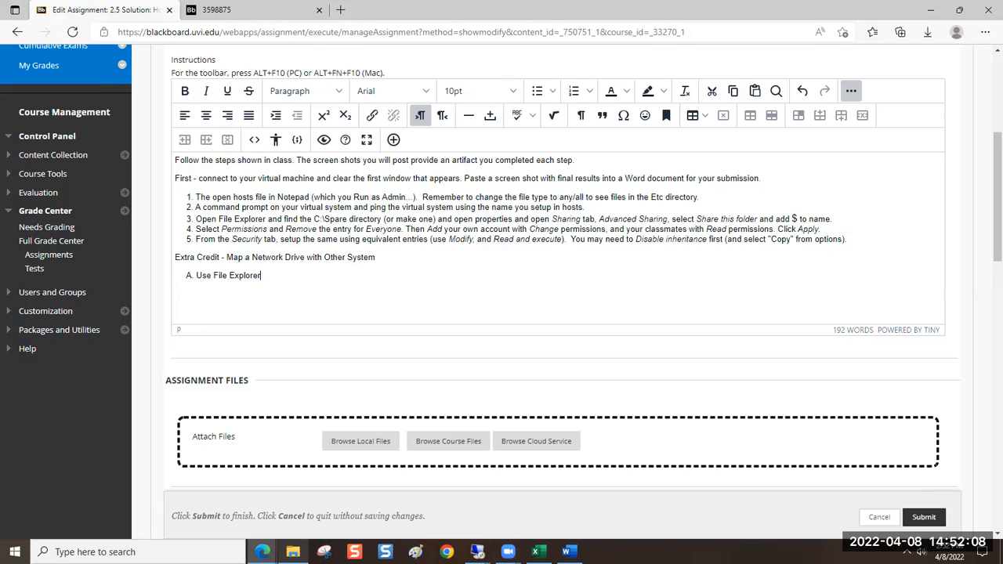
# Add the item "B. From administrative command prompt enter this command..." on a new line below item A
pyautogui.press('Return')
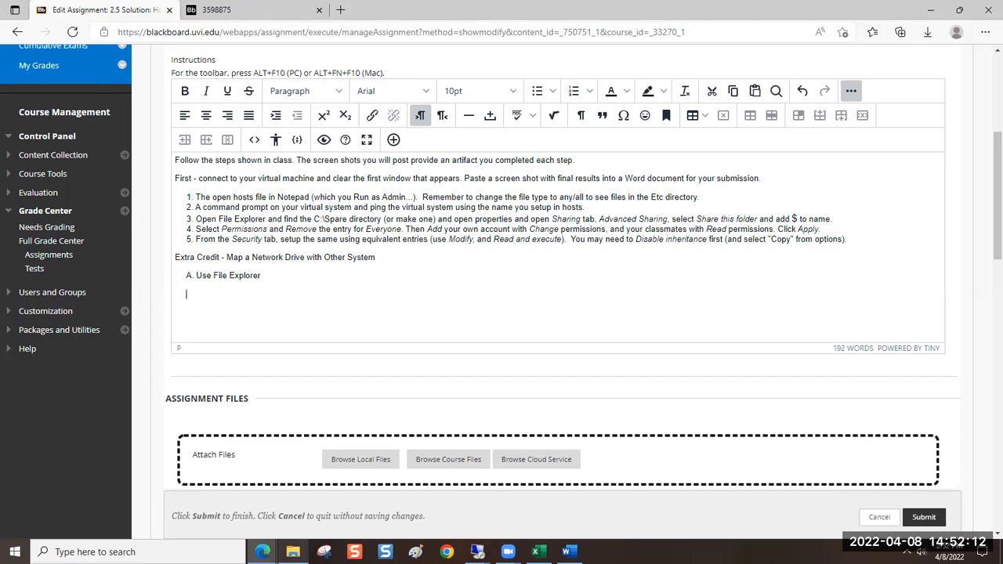
pyautogui.write('B')
pyautogui.press('BackSpace')
pyautogui.press('BackSpace')
pyautogui.write('B. From administrative command prompt enter')
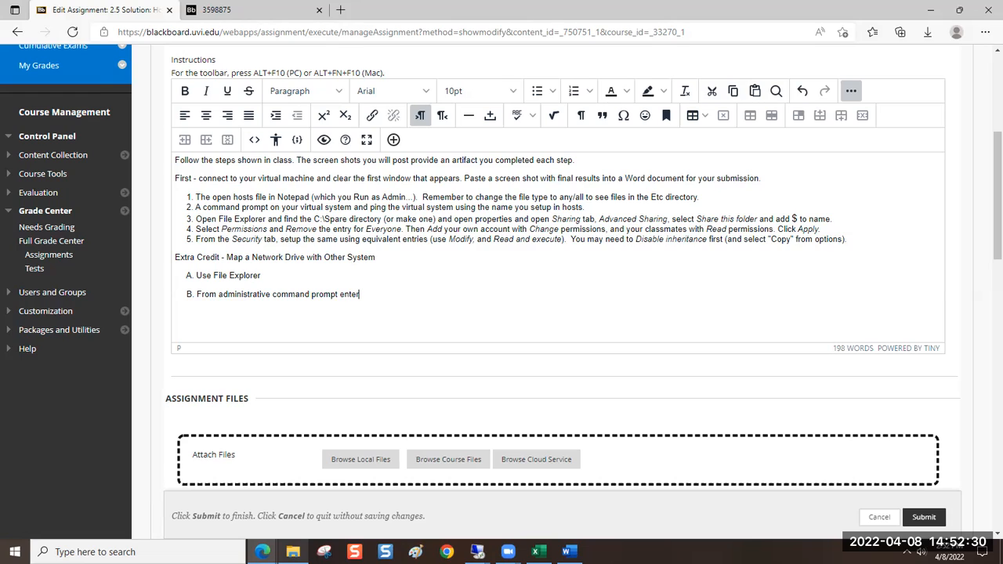
pyautogui.write(' this command...')
# Extend item A with "to Map a network drive", putting "Map a network drive" in italics
pyautogui.click(268, 275)
pyautogui.write('to')
pyautogui.hotkey('ctrl', 'i')
pyautogui.write('Ma')
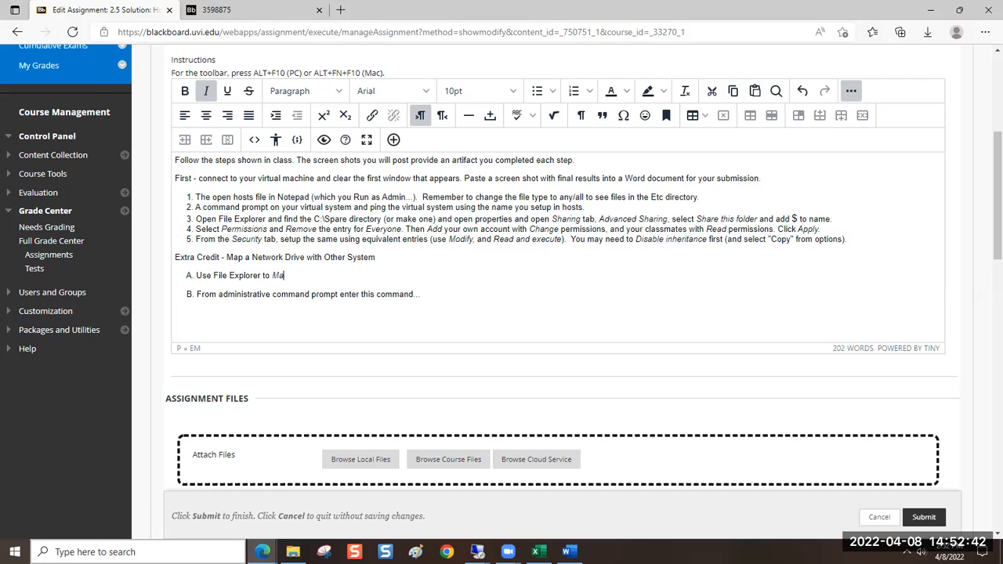
pyautogui.write('p a network drive')
pyautogui.hotkey('ctrl', 'i')
# Finish item A with the regular text "on your classmate's system - remember the $."
pyautogui.write("on your classmate's system")
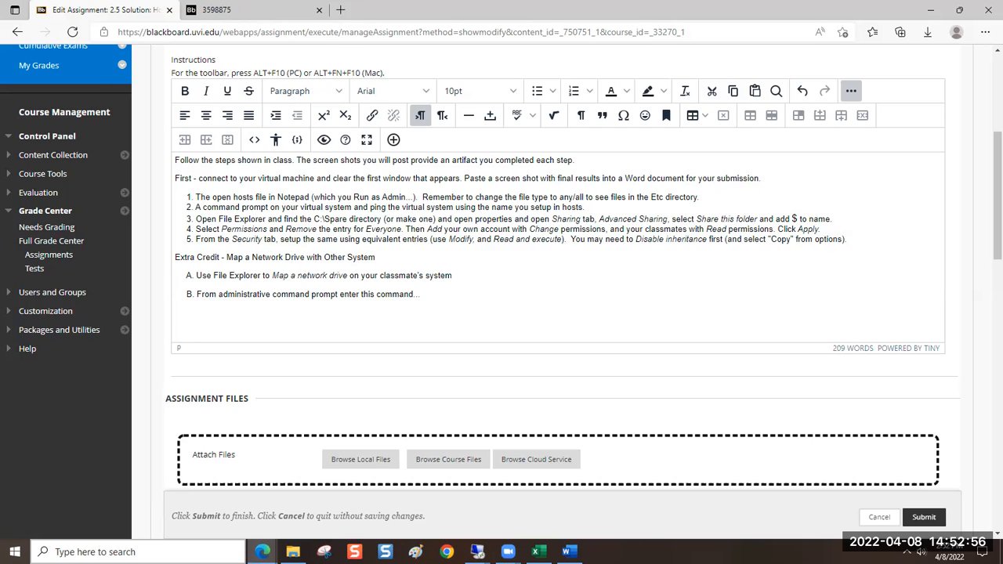
pyautogui.write(' - remember the $')
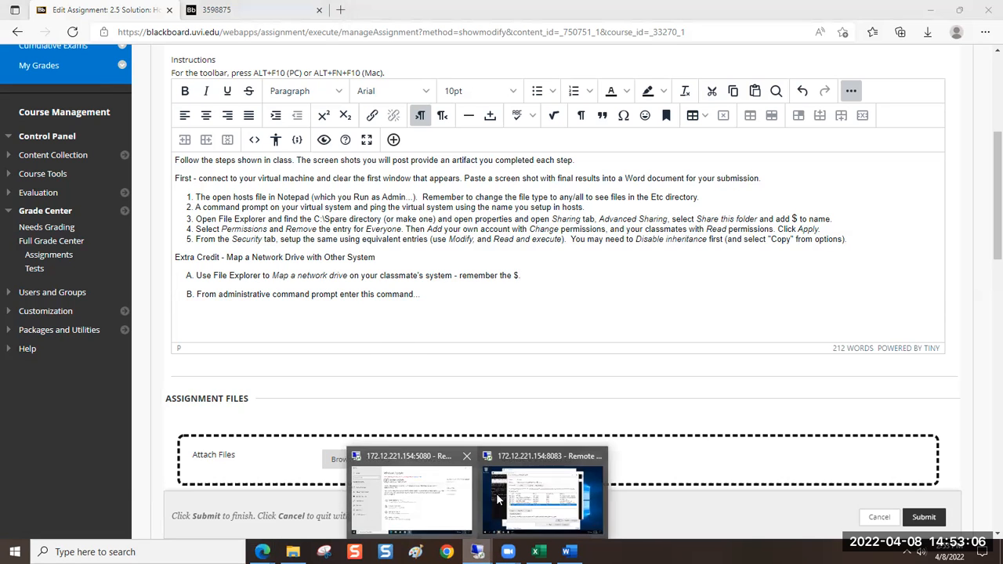
# Switch to the 8083 remote desktop session, close the Spare folder's security and properties dialogs, and minimize the Command Prompt
pyautogui.click(470, 458)
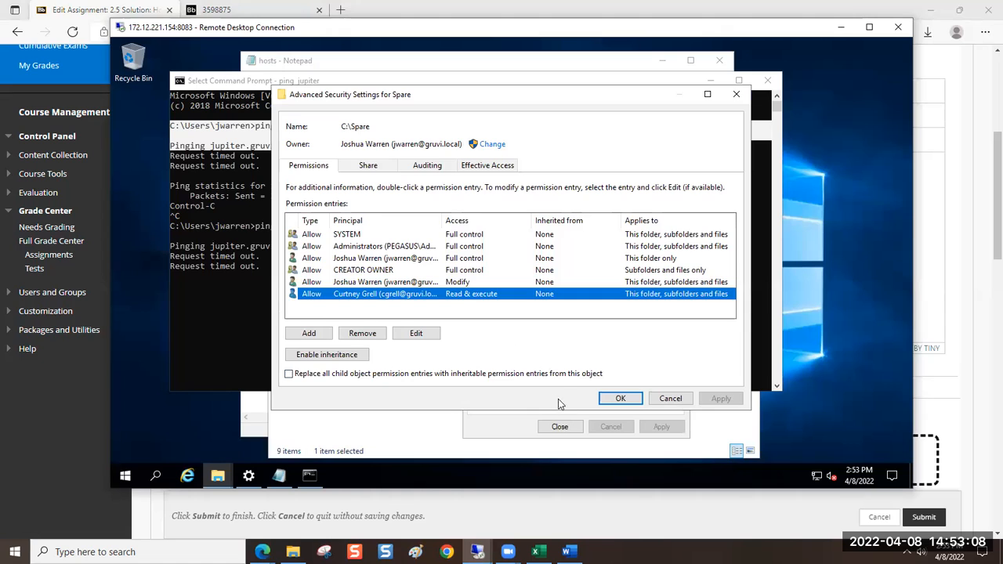
pyautogui.click(604, 405)
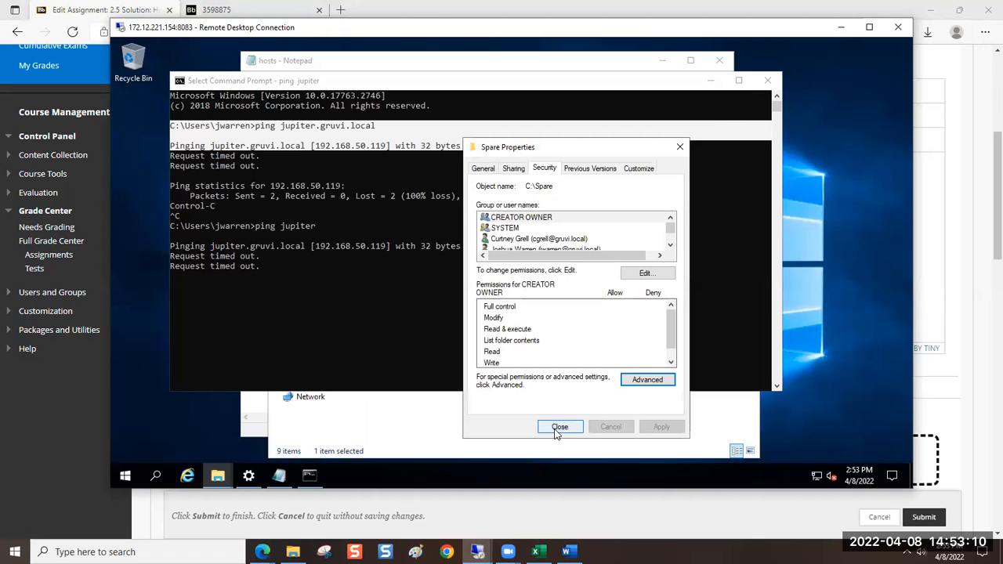
pyautogui.click(556, 431)
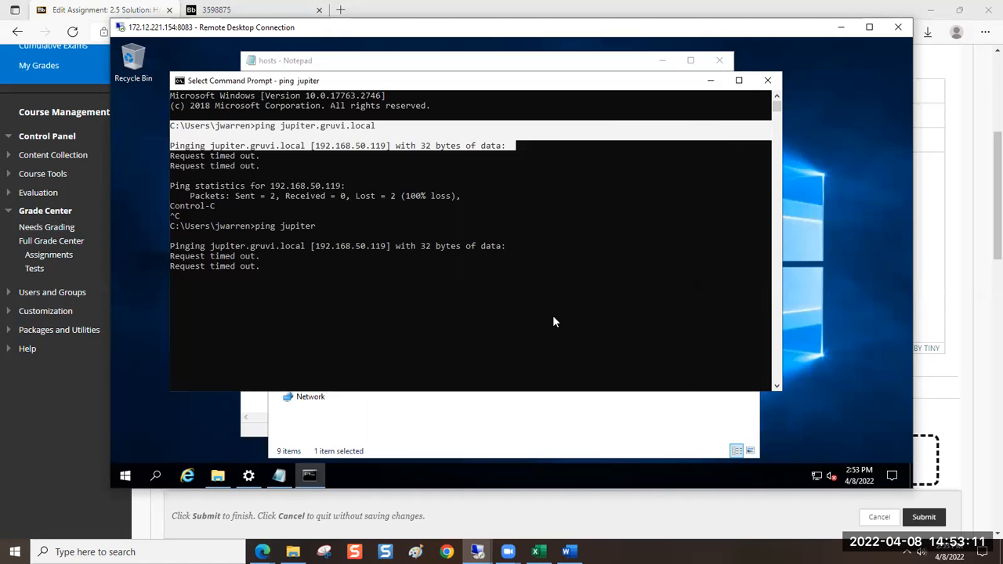
pyautogui.click(710, 80)
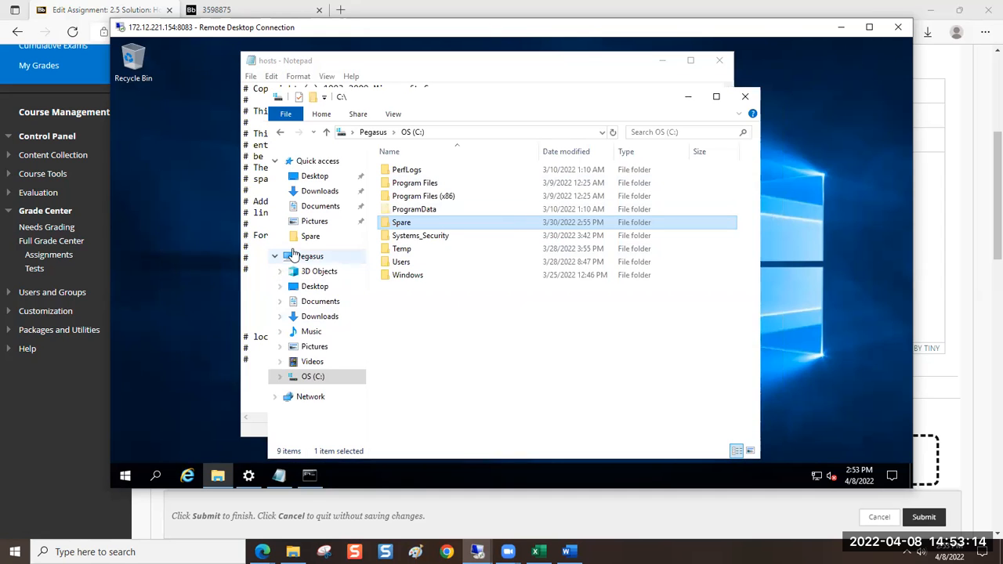
# Show the Pegasus computer view in a maximized File Explorer window and open the Map Network Drive wizard
pyautogui.click(292, 258)
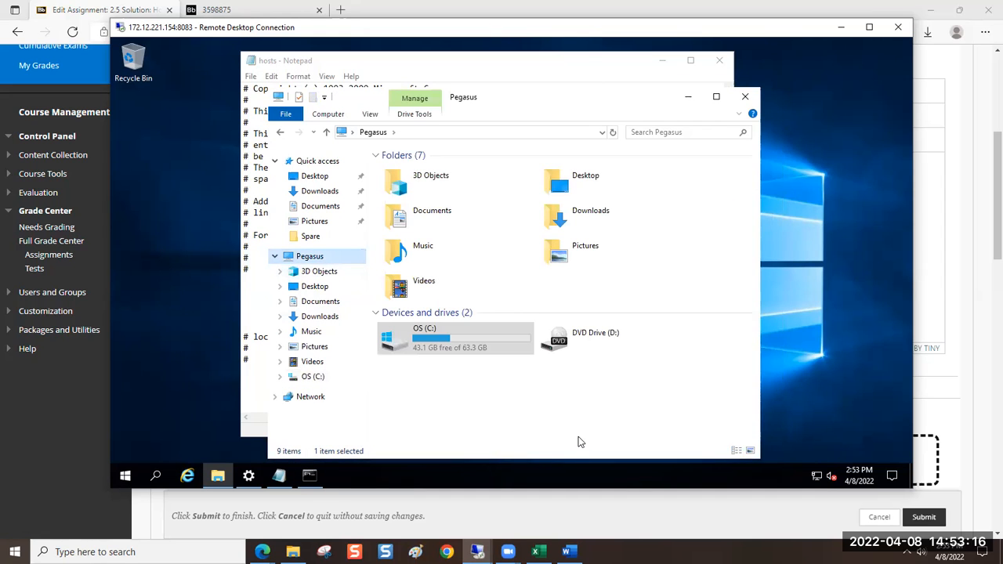
pyautogui.click(716, 97)
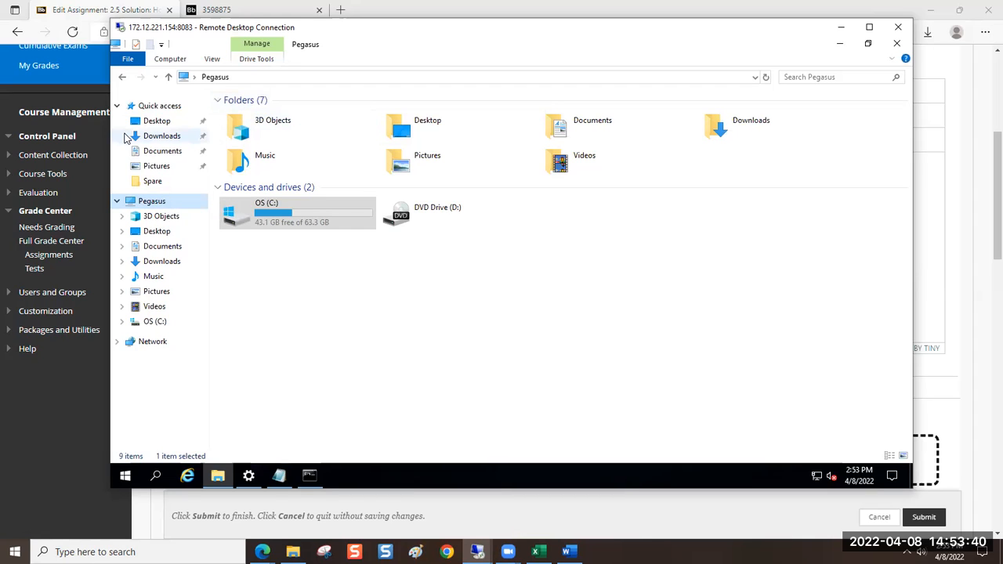
pyautogui.click(169, 59)
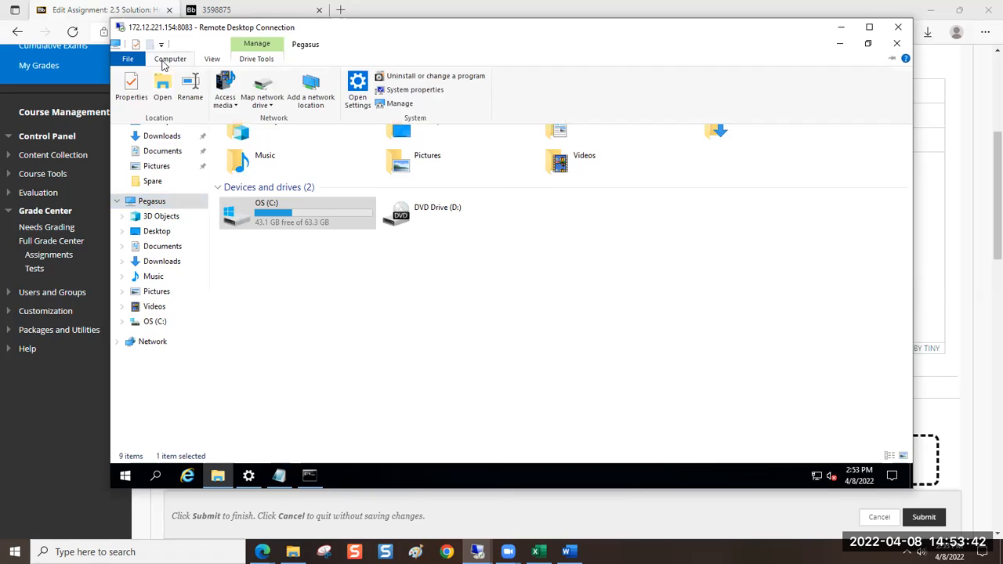
pyautogui.click(268, 105)
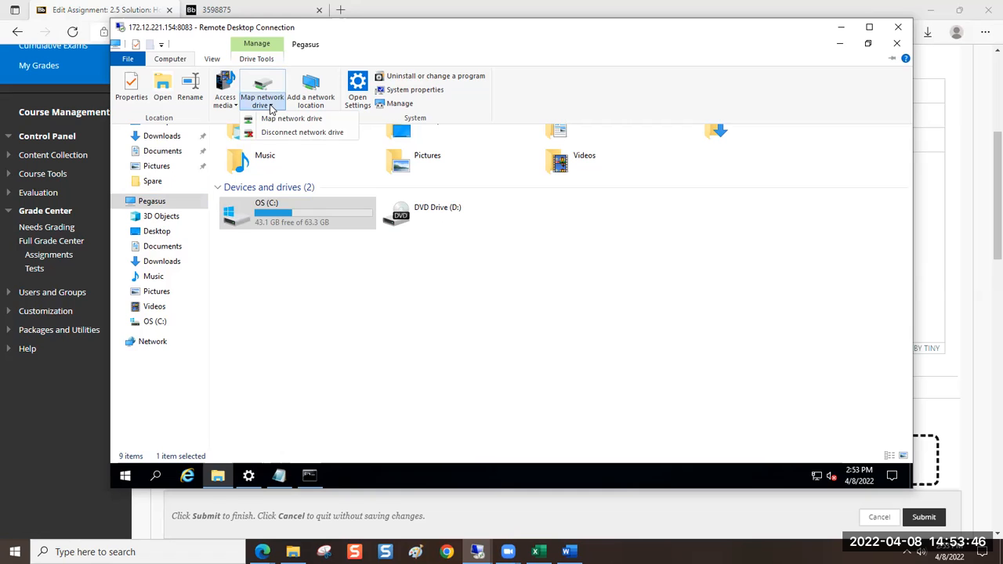
pyautogui.click(282, 120)
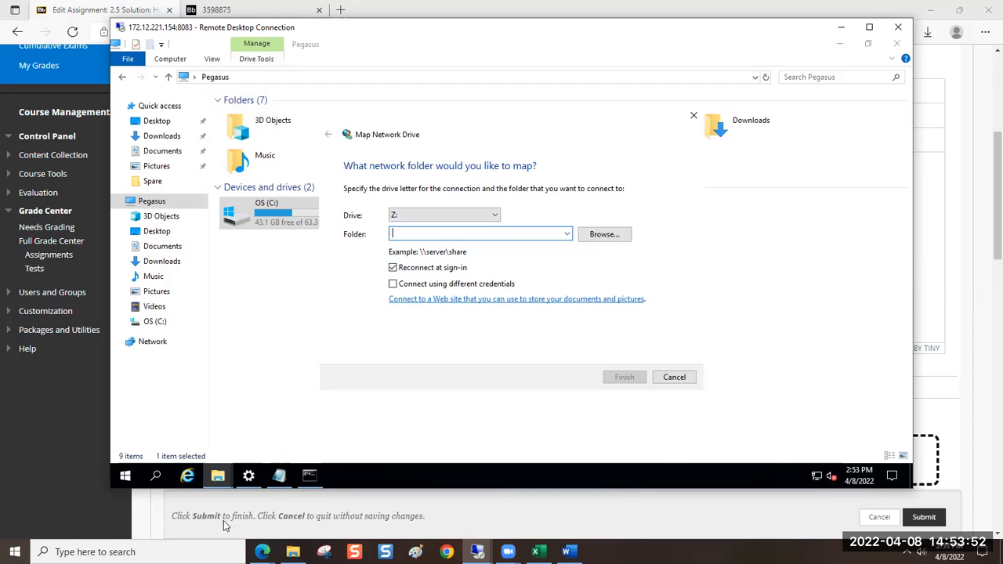
# Map the network folder \\jupiter.gruvi.local\Spare$ to drive Z: with reconnection at sign-in
pyautogui.write('\\\\')
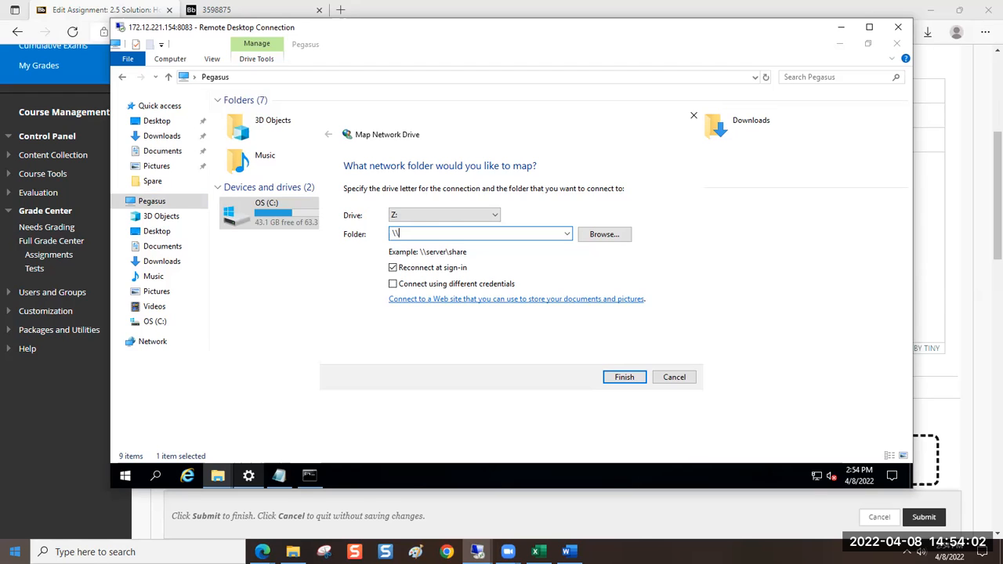
pyautogui.write('jupiter.gruvi.local\\')
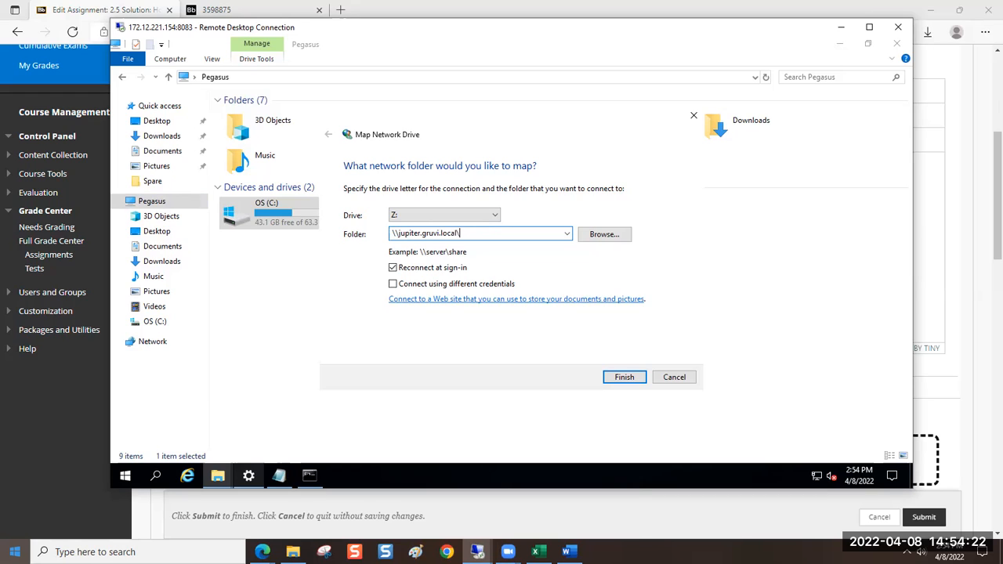
pyautogui.write('pare$')
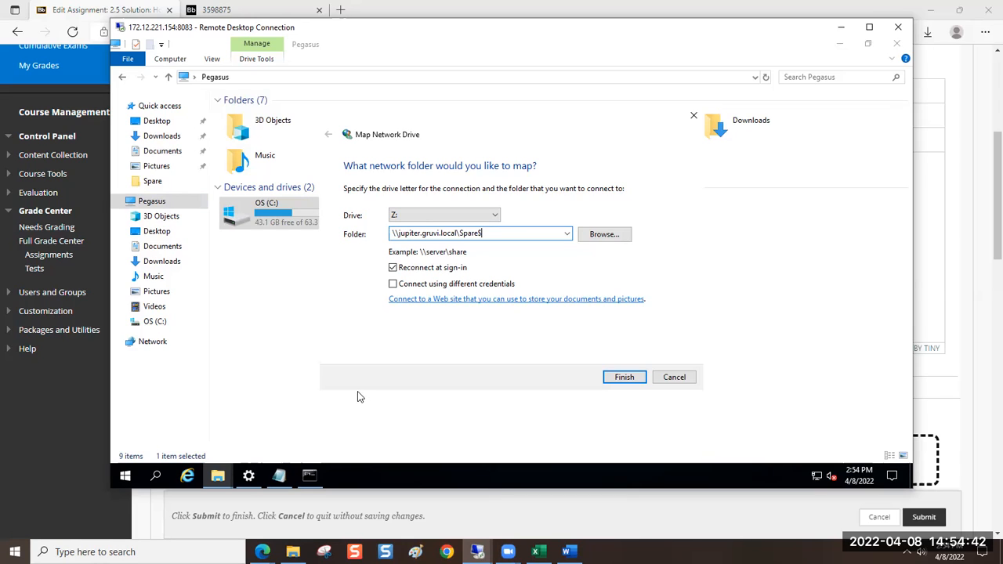
pyautogui.click(619, 379)
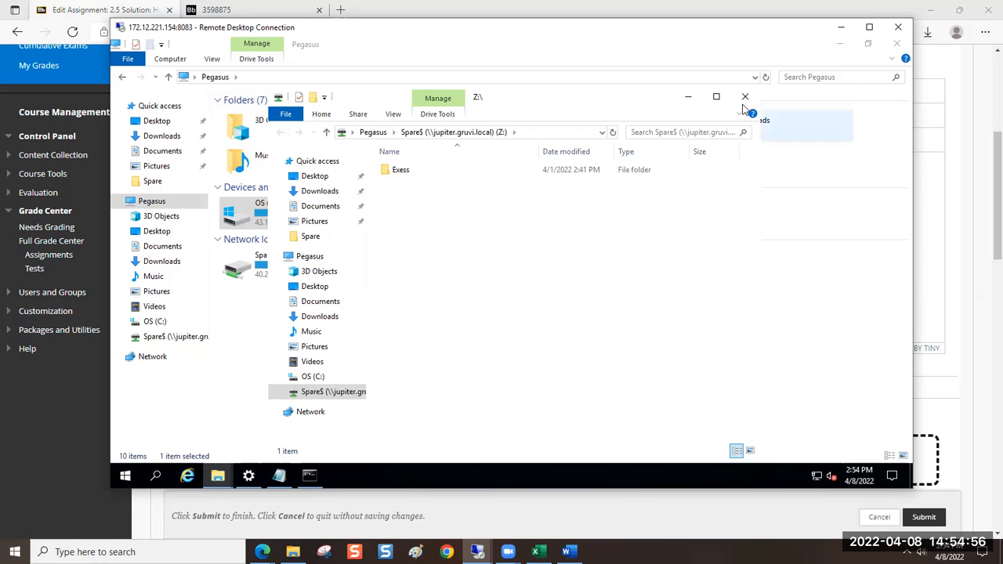
# Examine the contents of the mapped Z: drive and its entry under the Pegasus network locations
pyautogui.click(716, 97)
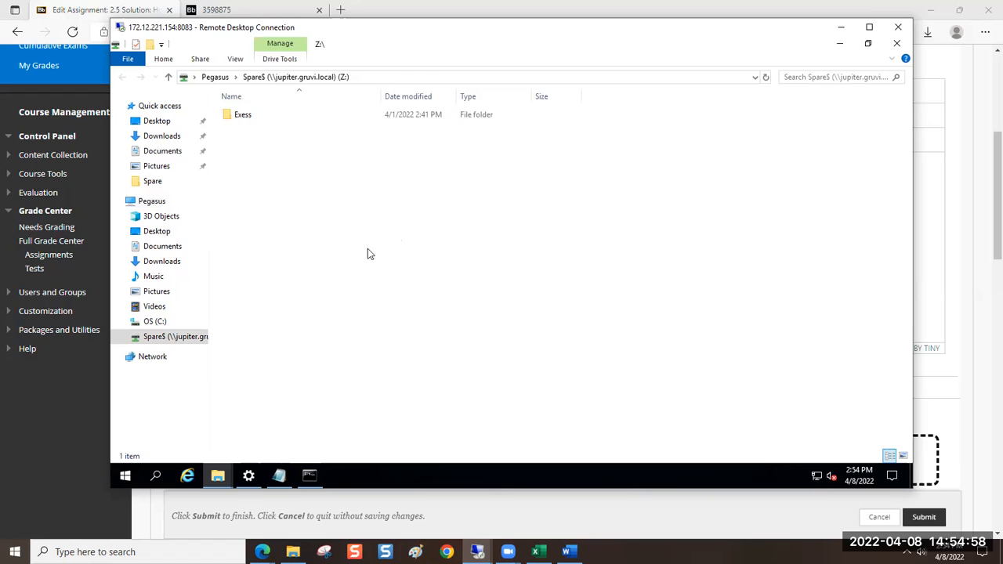
pyautogui.click(151, 202)
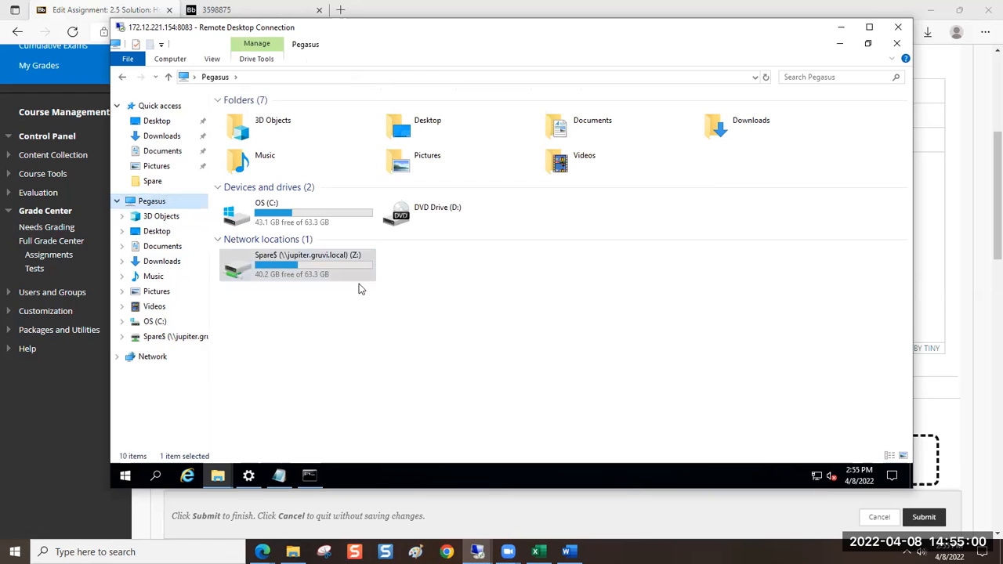
pyautogui.click(302, 267)
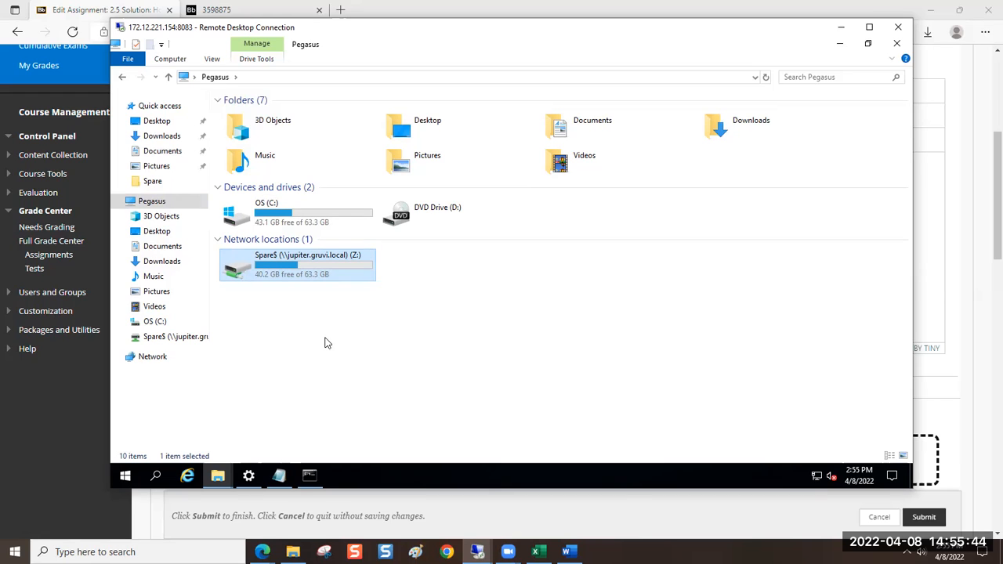
# Return to the Command Prompt, let the paused ping finish, and clear the screen with cls
pyautogui.click(311, 478)
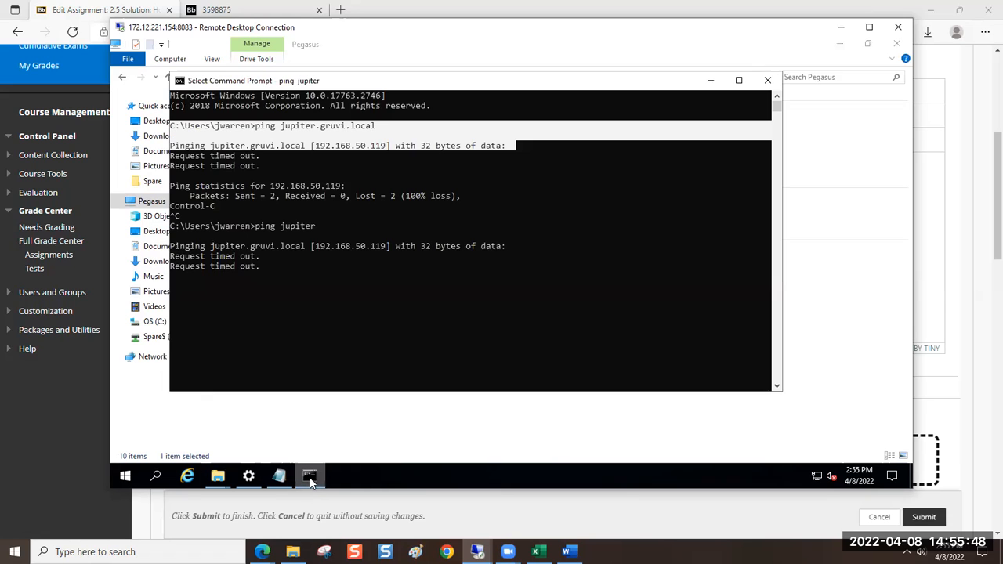
pyautogui.click(524, 352)
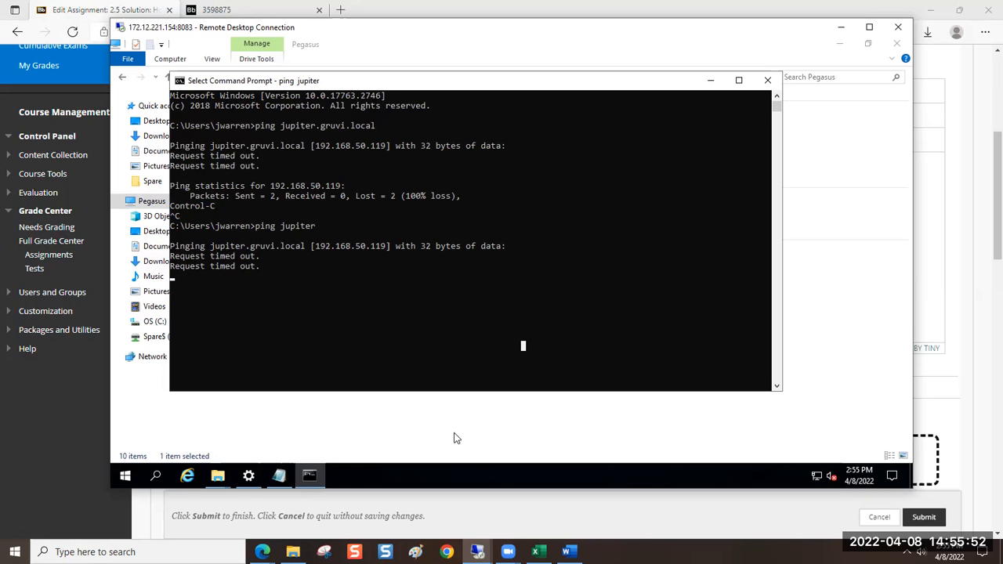
pyautogui.press('Escape')
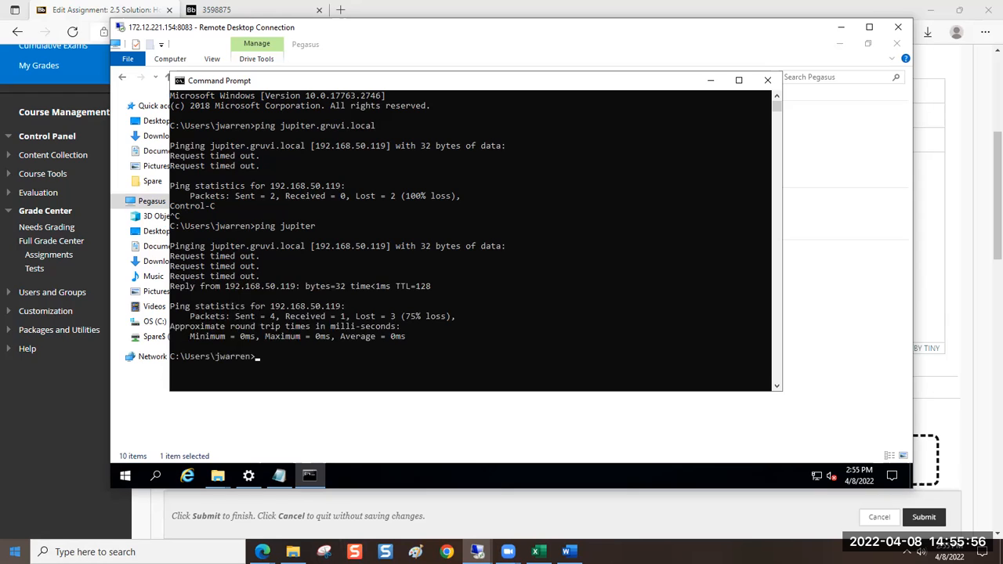
pyautogui.write('cls')
pyautogui.press('Return')
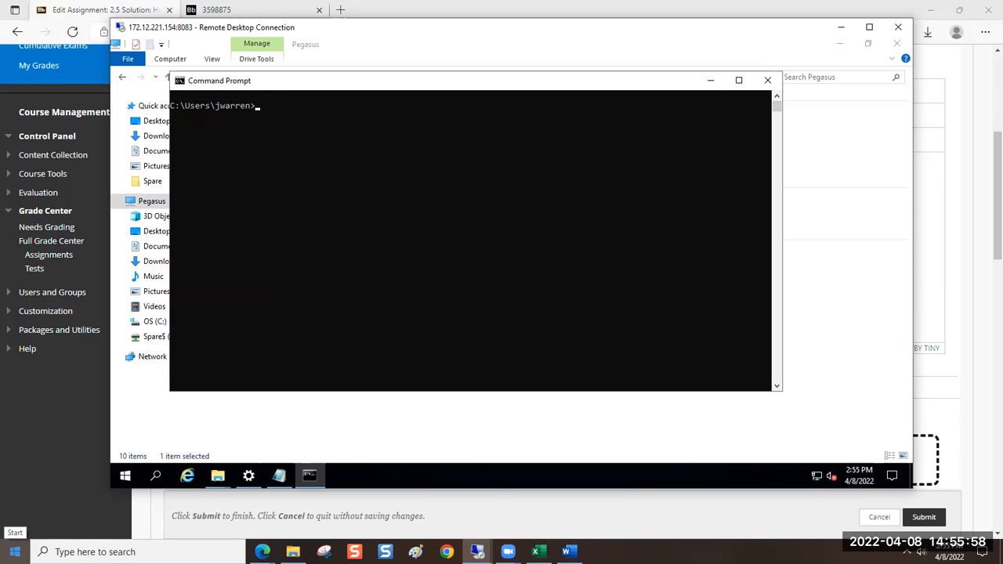
# Set the font size to 24 in the Command Prompt's properties
pyautogui.rightClick(343, 86)
pyautogui.click(386, 206)
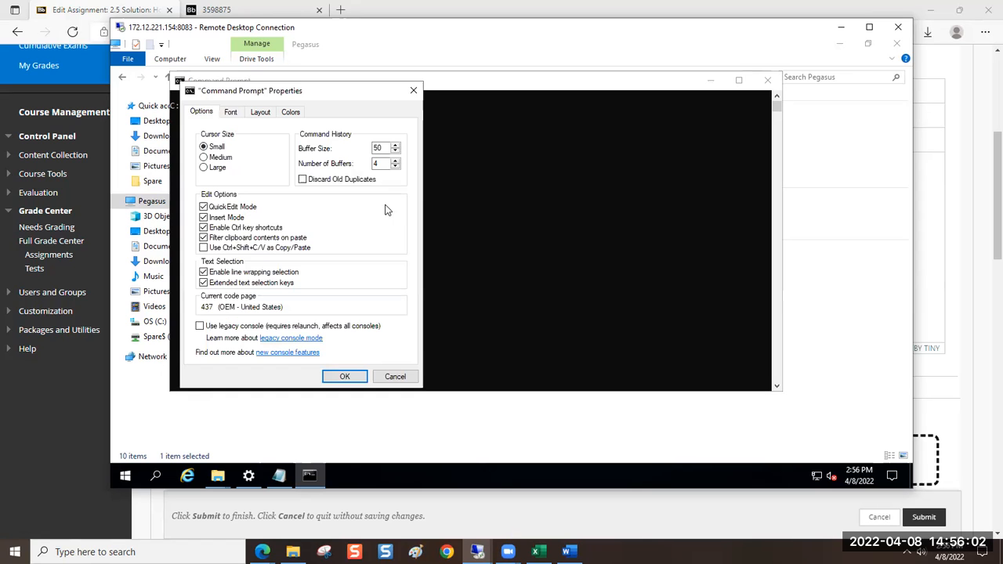
pyautogui.click(235, 114)
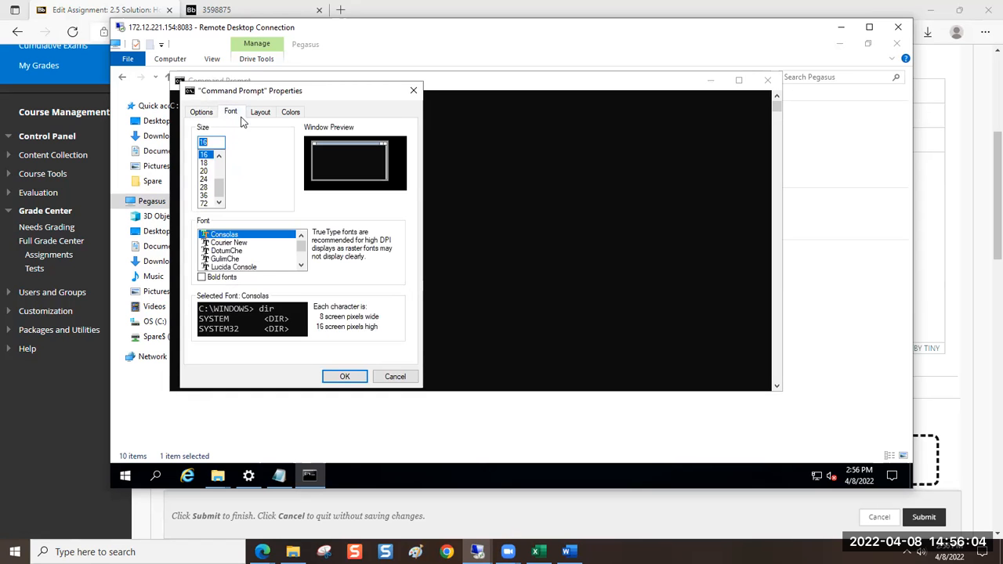
pyautogui.press('Down')
pyautogui.press('Down')
pyautogui.press('Down')
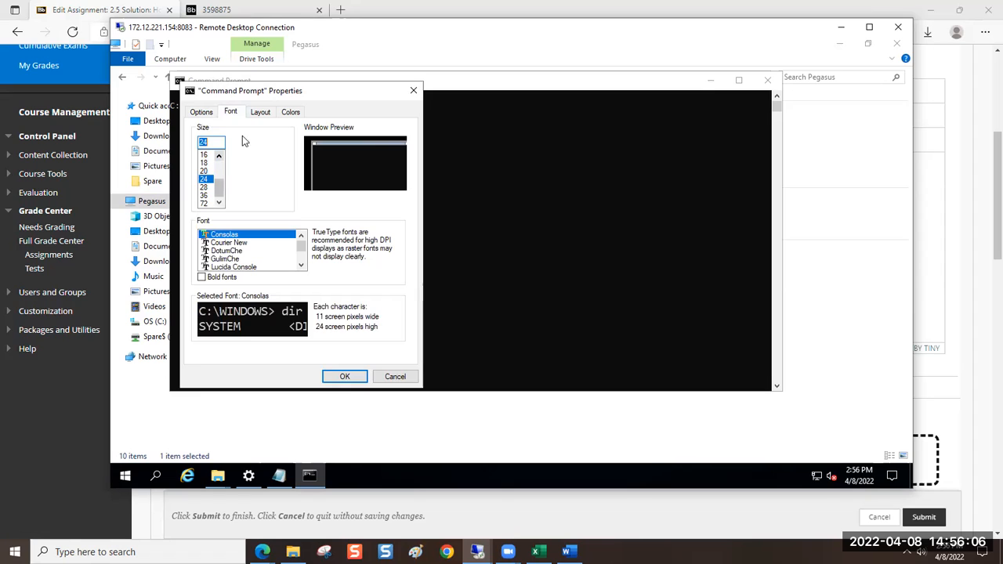
# Set the Command Prompt's screen text color to dark yellow (RGB 193, 156, 0) and apply the properties
pyautogui.click(290, 113)
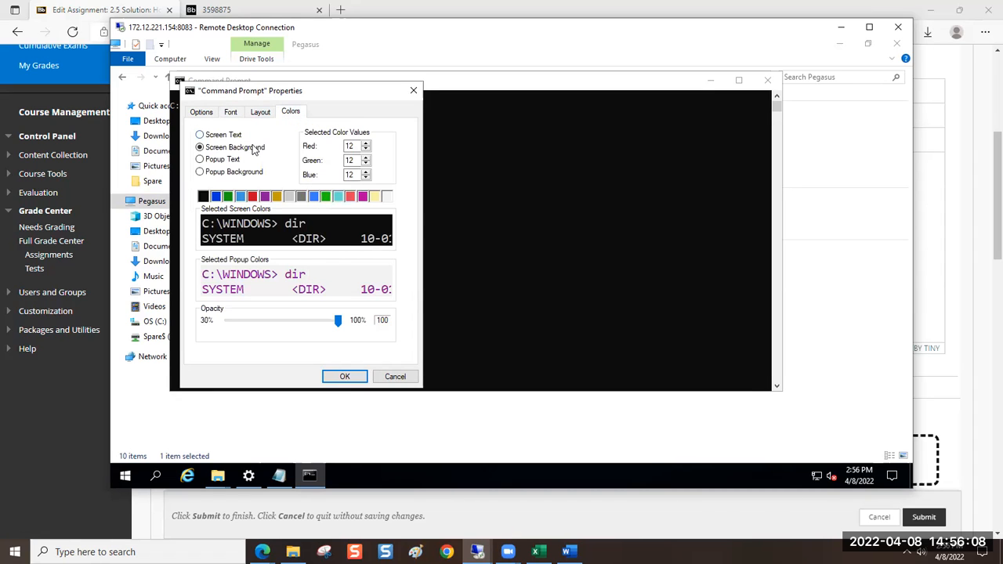
pyautogui.click(239, 136)
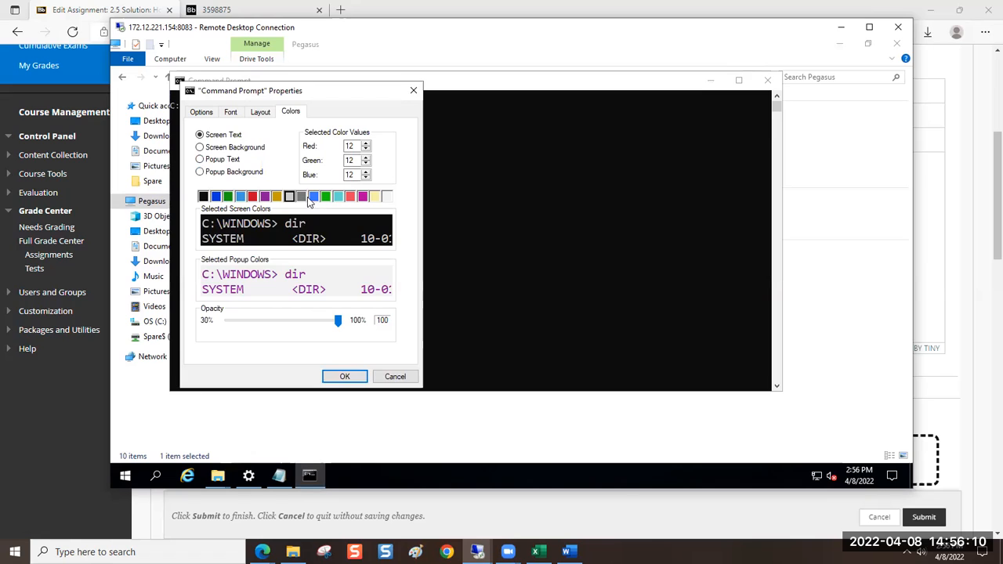
pyautogui.click(277, 196)
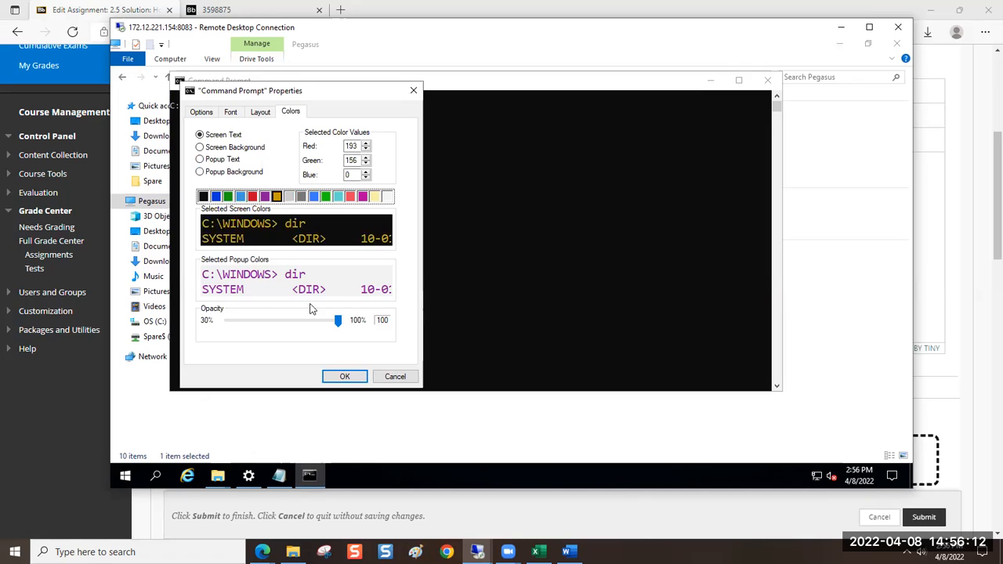
pyautogui.click(344, 376)
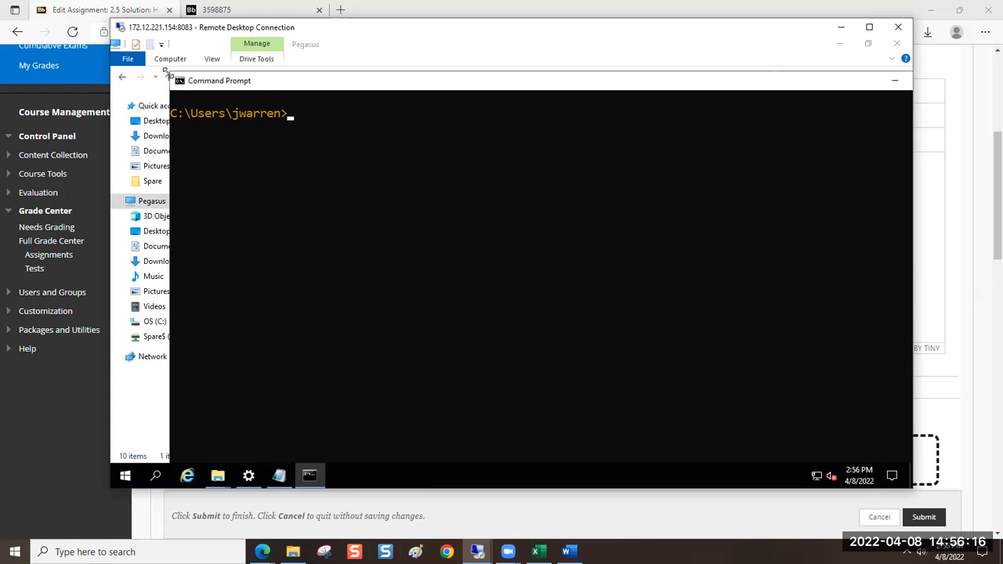
# Shrink the Command Prompt window and reposition it in front of File Explorer so it fits in the remote session
pyautogui.moveTo(169, 73); pyautogui.dragTo(317, 171)
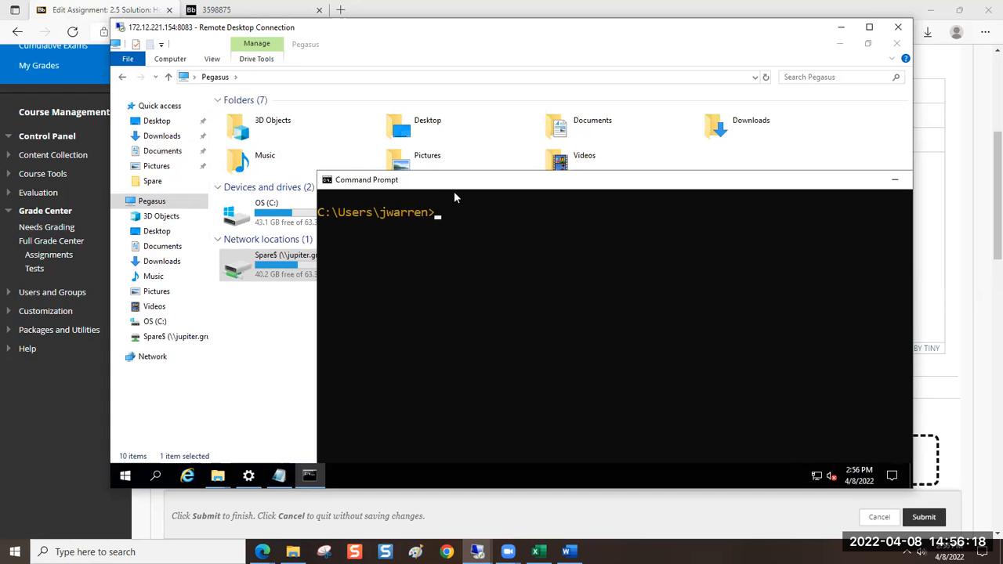
pyautogui.moveTo(460, 180); pyautogui.dragTo(370, 79)
pyautogui.click(319, 436)
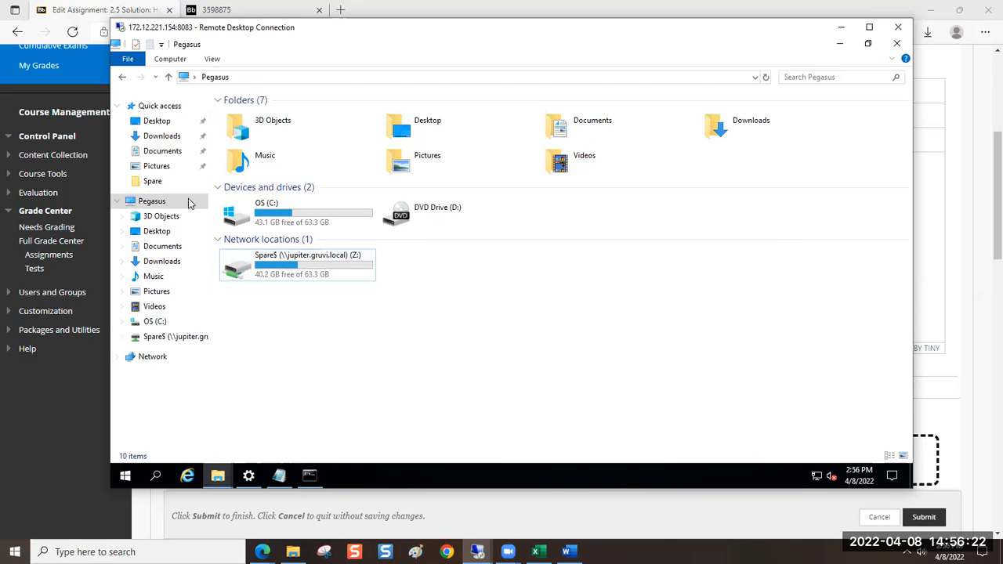
pyautogui.click(321, 477)
pyautogui.click(390, 213)
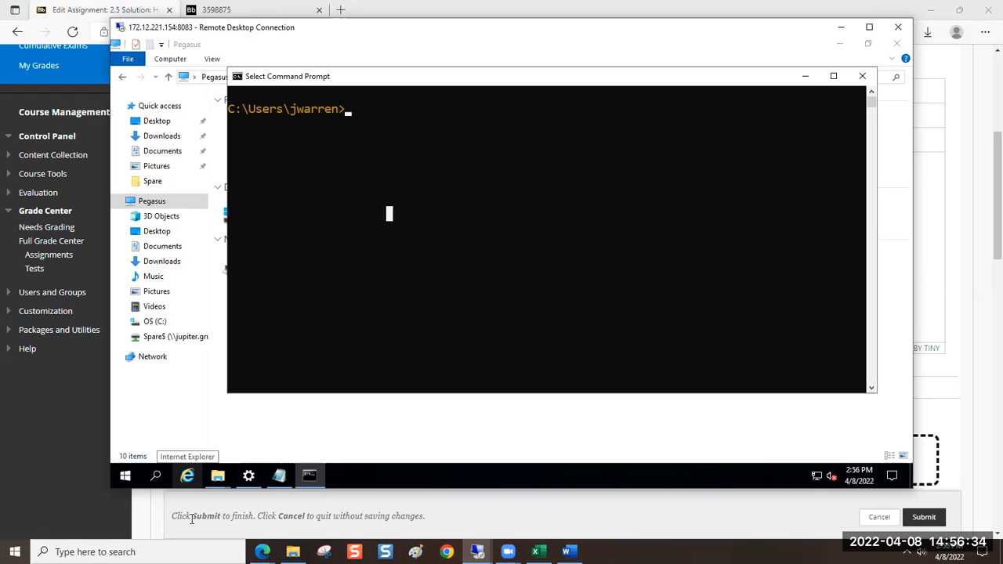
# Check the mapped drive's letter in File Explorer and change the Command Prompt to drive z:
pyautogui.write('z')
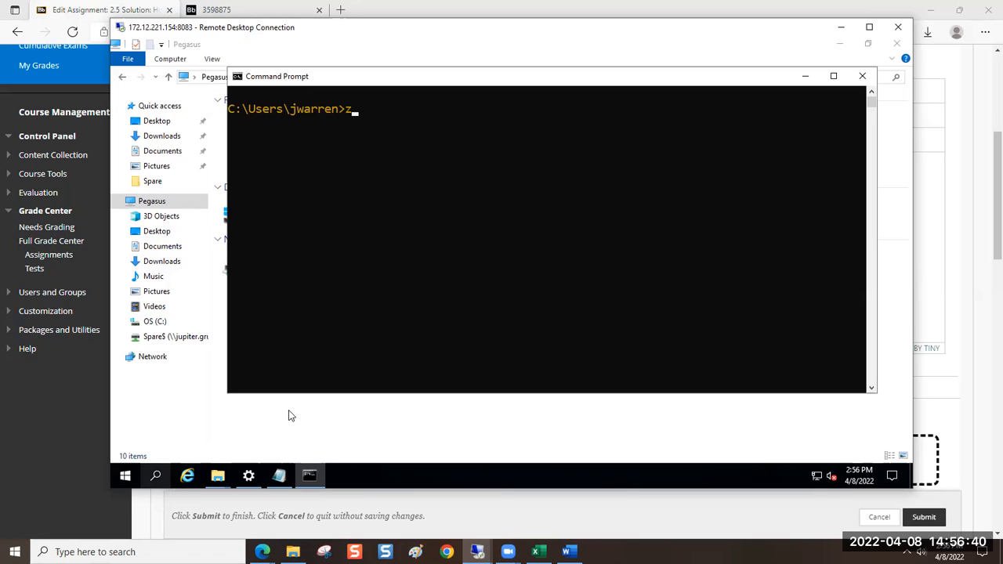
pyautogui.click(427, 413)
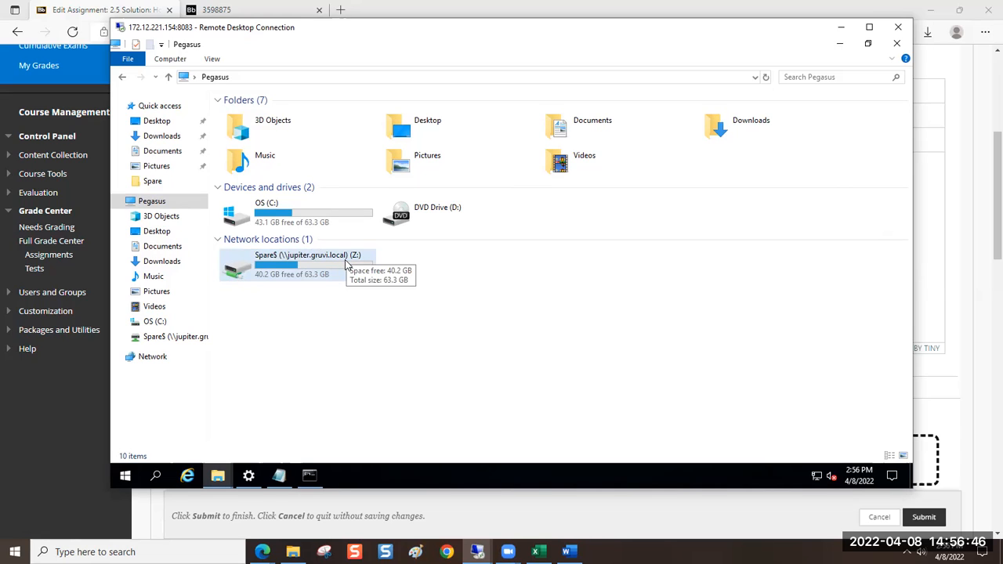
pyautogui.click(309, 475)
pyautogui.write('z:')
pyautogui.press('Return')
# List the contents of the mapped drive with dir and switch the prompt back to drive c:
pyautogui.write('dir')
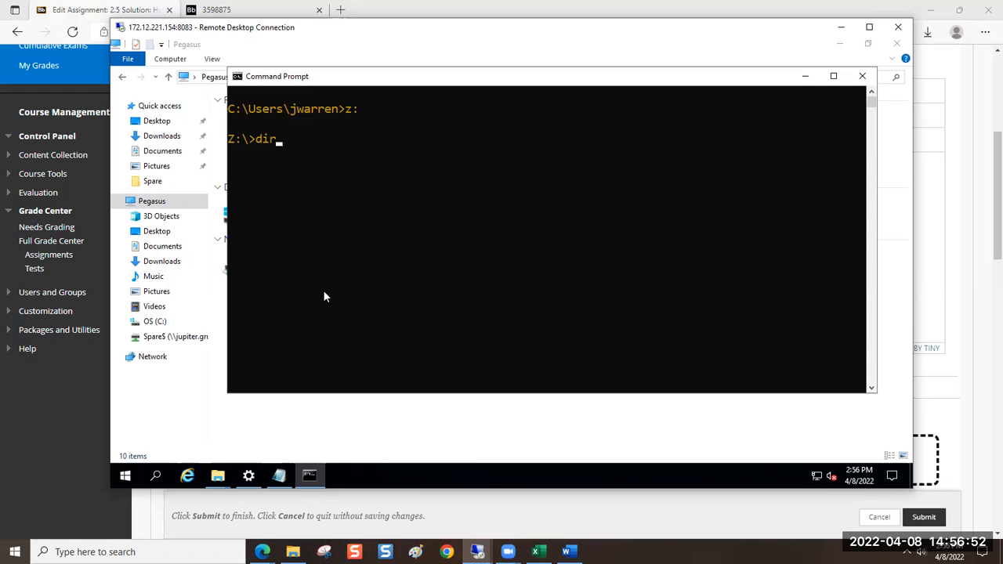
pyautogui.press('Return')
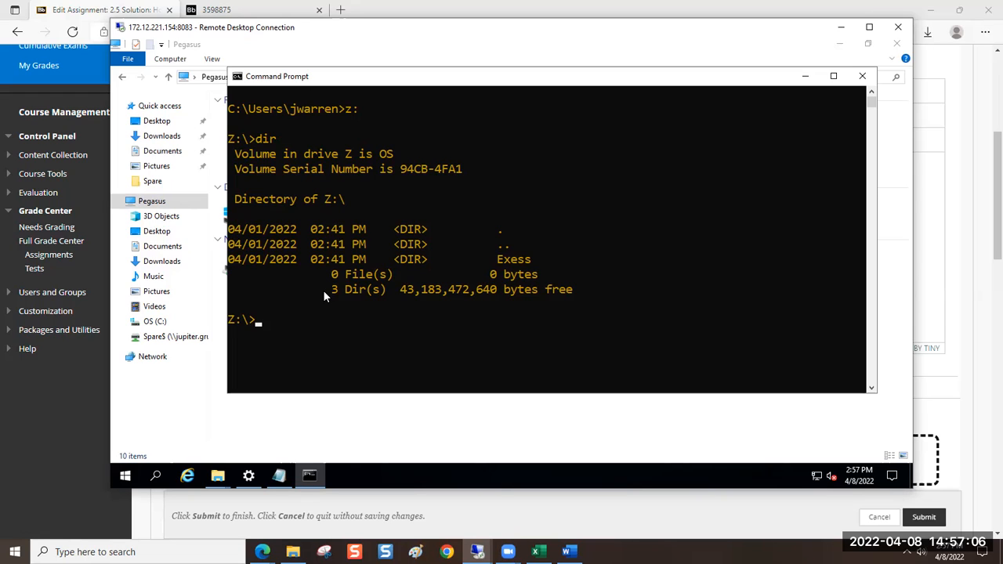
pyautogui.write('c:')
pyautogui.press('Return')
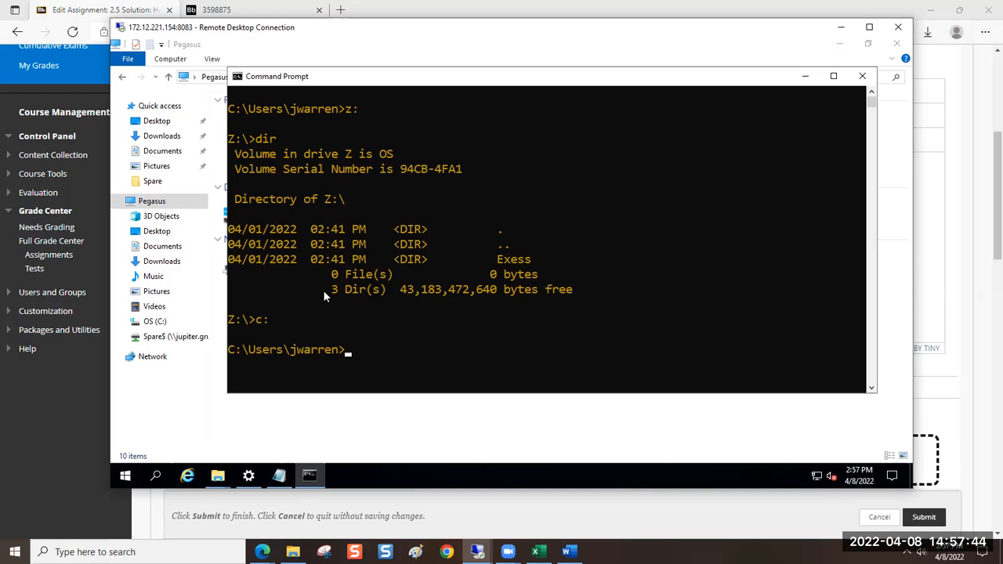
pyautogui.write('net use')
pyautogui.write('s: \\\\')
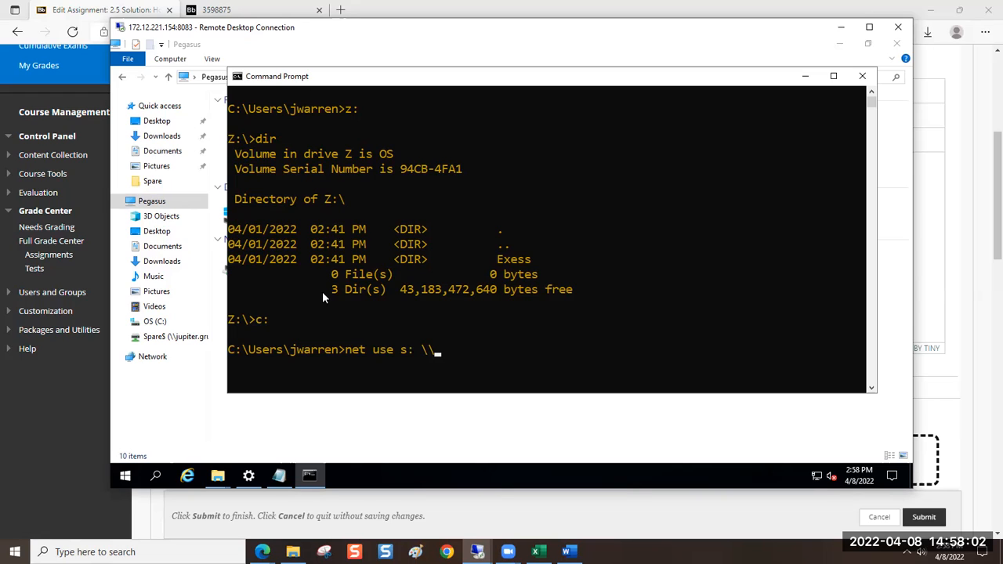
pyautogui.write('ru')
pyautogui.press('BackSpace')
pyautogui.press('BackSpace')
pyautogui.write('jupiter.gu')
pyautogui.press('BackSpace')
pyautogui.write('ruvi.local')
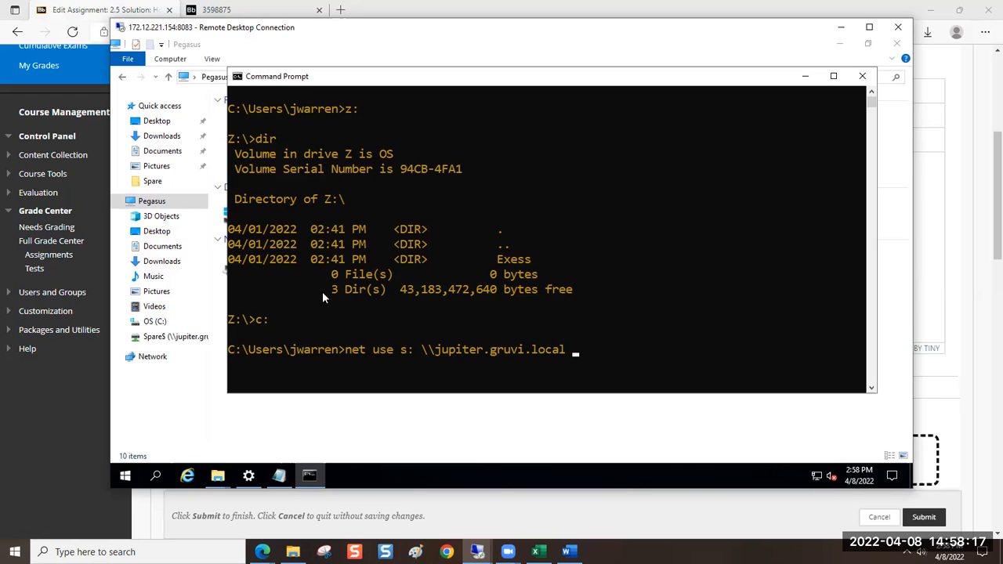
pyautogui.press('BackSpace')
pyautogui.write('\\Spare$')
pyautogui.write('s')
pyautogui.press('BackSpace')
pyautogui.press('BackSpace')
pyautogui.press('BackSpace')
pyautogui.press('BackSpace')
pyautogui.press('BackSpace')
pyautogui.press('BackSpace')
pyautogui.press('BackSpace')
pyautogui.press('BackSpace')
pyautogui.press('BackSpace')
pyautogui.press('BackSpace')
pyautogui.press('BackSpace')
pyautogui.press('BackSpace')
pyautogui.press('BackSpace')
pyautogui.press('BackSpace')
pyautogui.press('BackSpace')
pyautogui.press('BackSpace')
pyautogui.press('BackSpace')
pyautogui.press('BackSpace')
pyautogui.press('BackSpace')
pyautogui.press('BackSpace')
pyautogui.press('BackSpace')
pyautogui.press('BackSpace')
pyautogui.press('BackSpace')
pyautogui.press('BackSpace')
pyautogui.press('BackSpace')
pyautogui.press('BackSpace')
pyautogui.press('BackSpace')
pyautogui.press('BackSpace')
pyautogui.press('BackSpace')
pyautogui.press('BackSpace')
pyautogui.press('BackSpace')
pyautogui.press('BackSpace')
pyautogui.press('BackSpace')
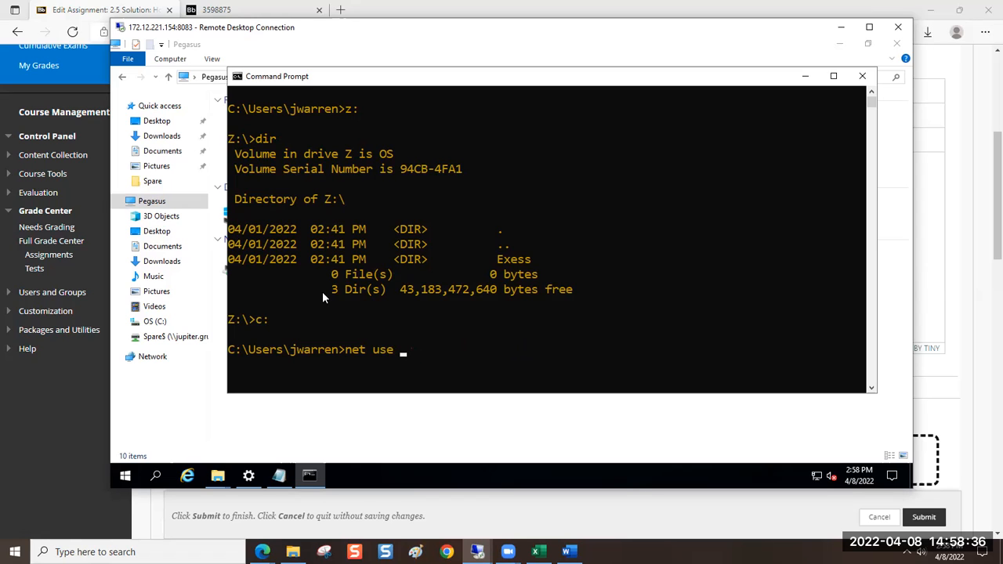
# Display the net use command's syntax help with /? and review the parameter order and options
pyautogui.write('/?')
pyautogui.press('Return')
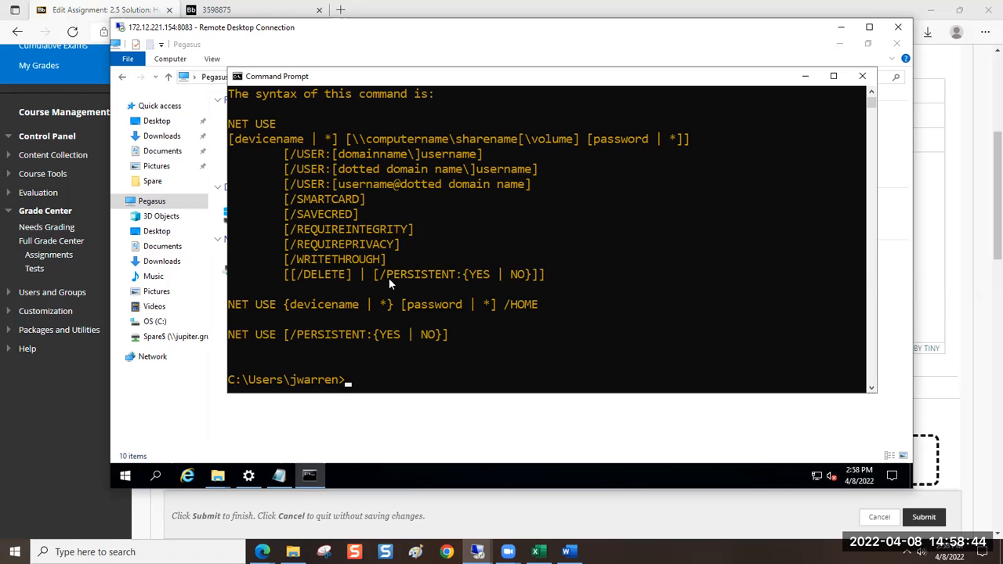
pyautogui.scroll(3, 389, 283)
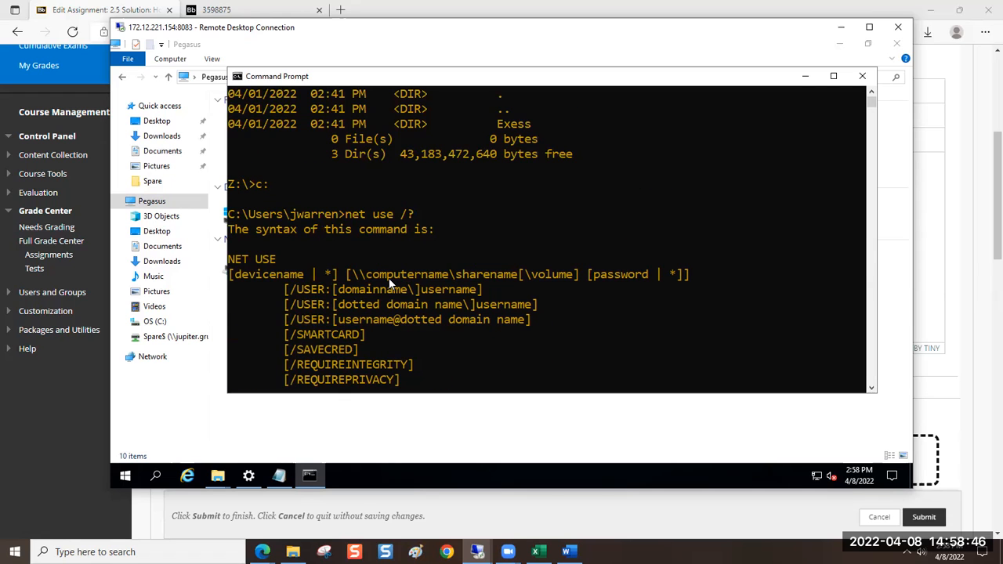
pyautogui.scroll(-3, 381, 275)
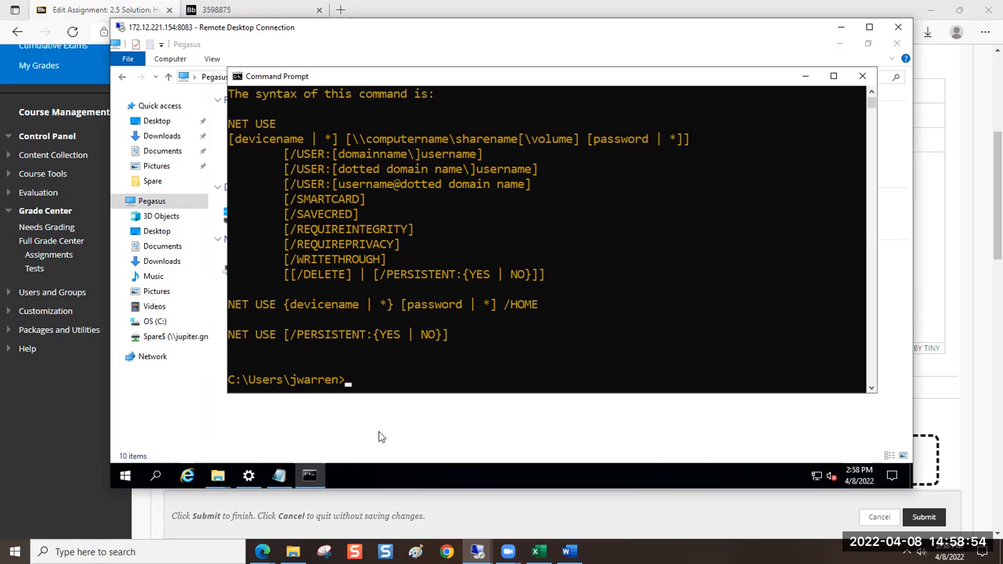
# Enter a net use command with the classmate's hidden share path \\jupiter.gruvi.local\Spare$, without running it
pyautogui.write('net use ')
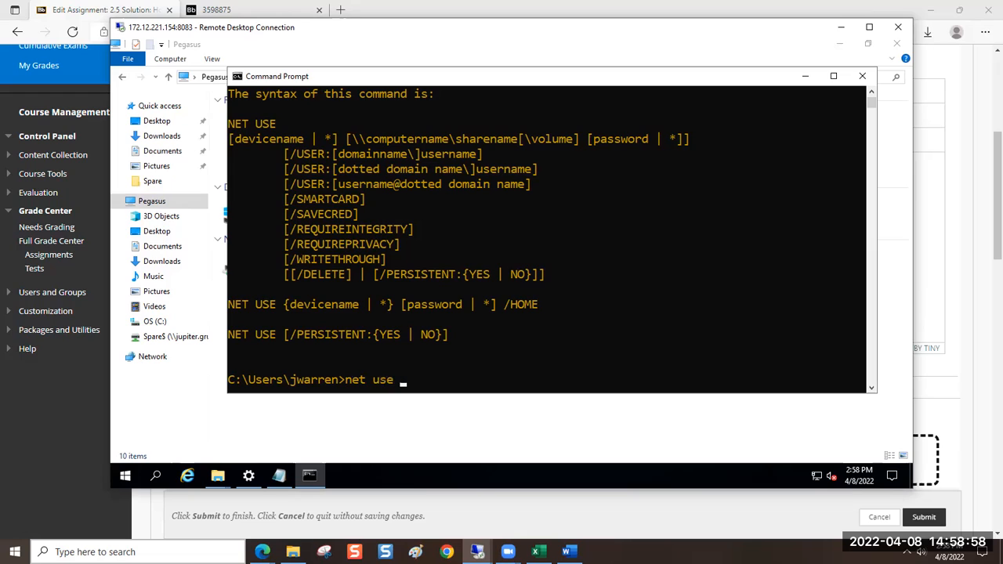
pyautogui.write('\\\\jupiter.gruvi.')
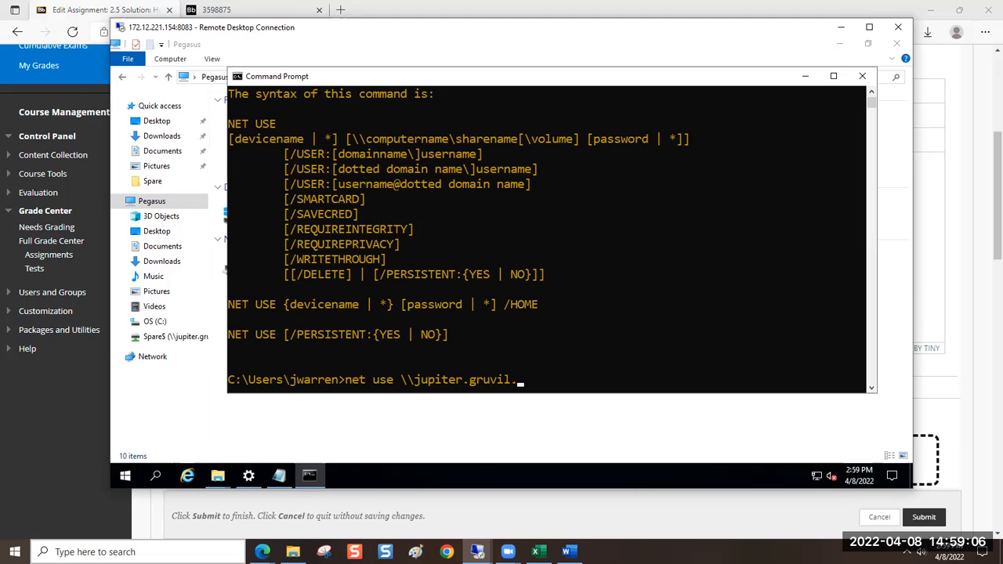
pyautogui.write('local\\Spre')
pyautogui.press('BackSpace')
pyautogui.press('BackSpace')
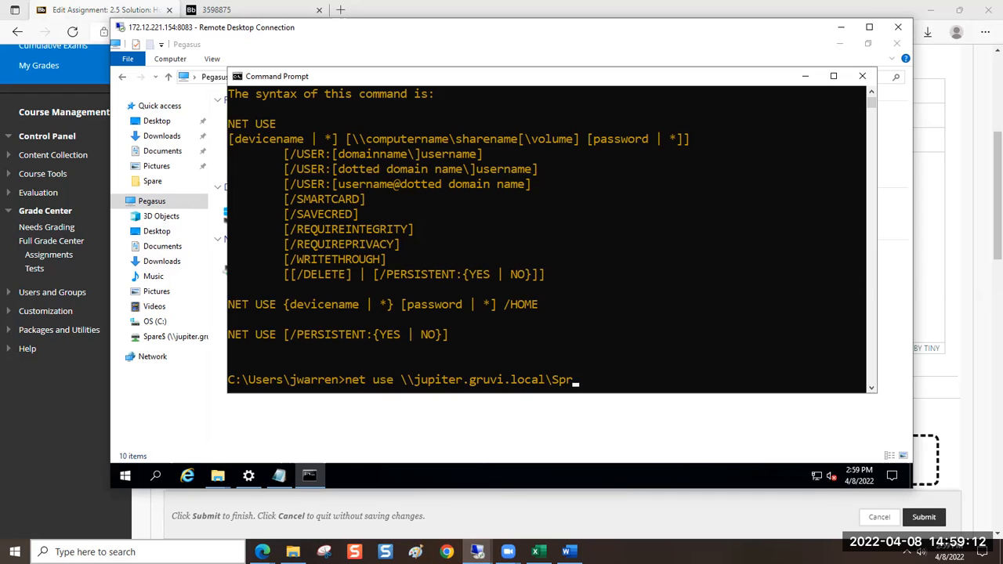
pyautogui.write('are$')
# Add drive letter s: and the /persistent:no option to the net use command and run it
pyautogui.write('s: /')
pyautogui.write('persistent:no')
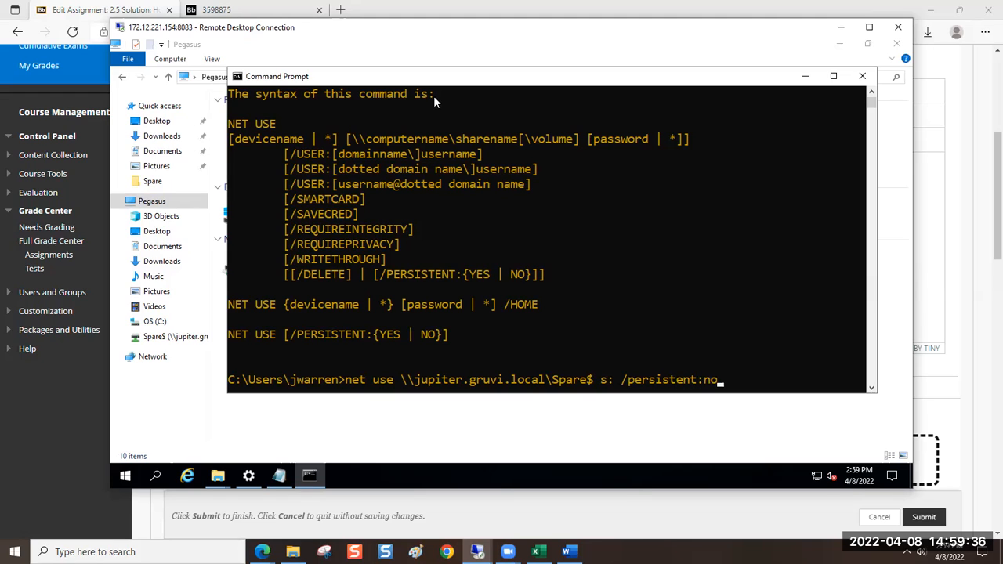
pyautogui.moveTo(291, 334); pyautogui.dragTo(442, 337)
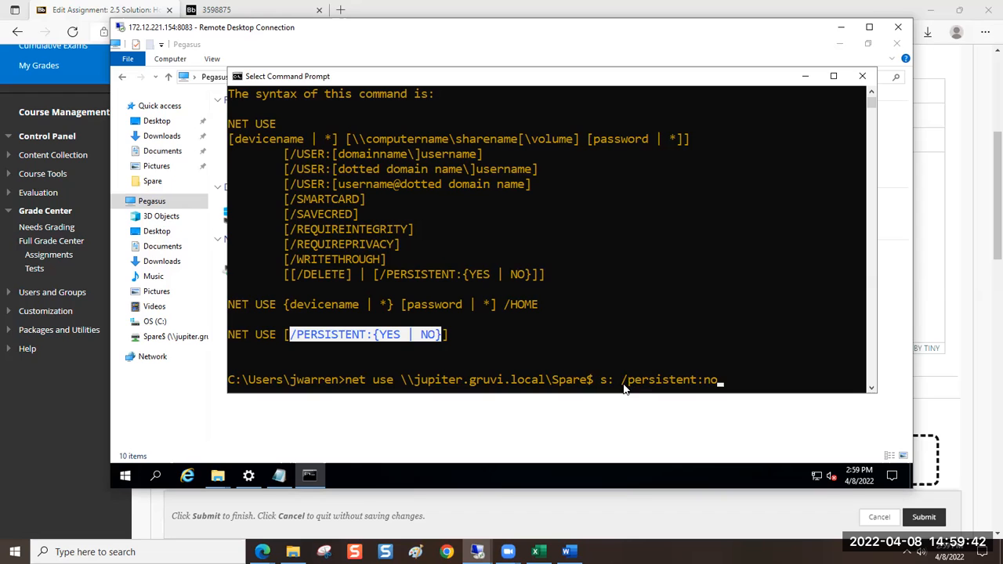
pyautogui.press('Return')
# Try to change the Command Prompt to drive s:
pyautogui.press('Return')
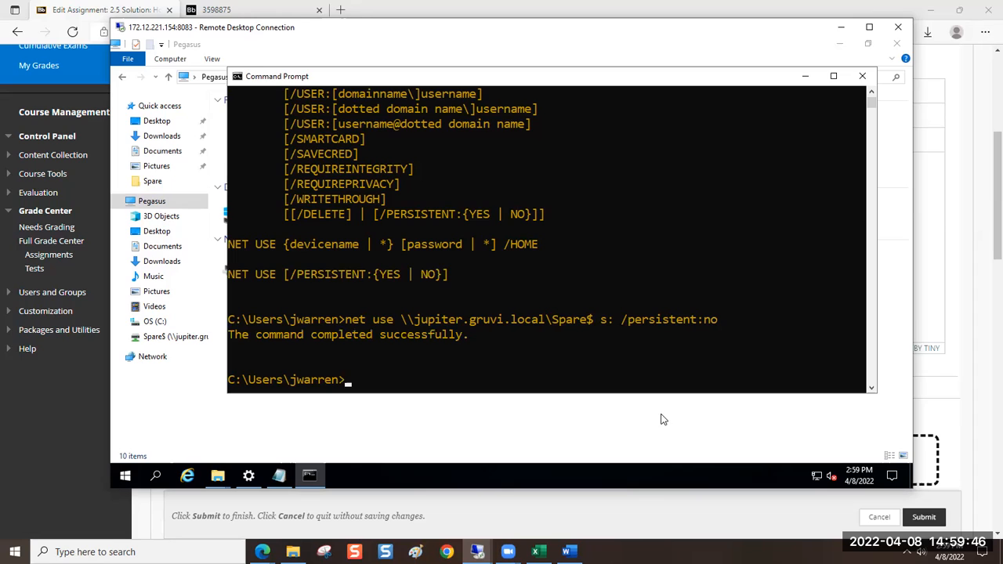
pyautogui.click(506, 354)
pyautogui.press('Escape')
pyautogui.write('s:')
pyautogui.press('Return')
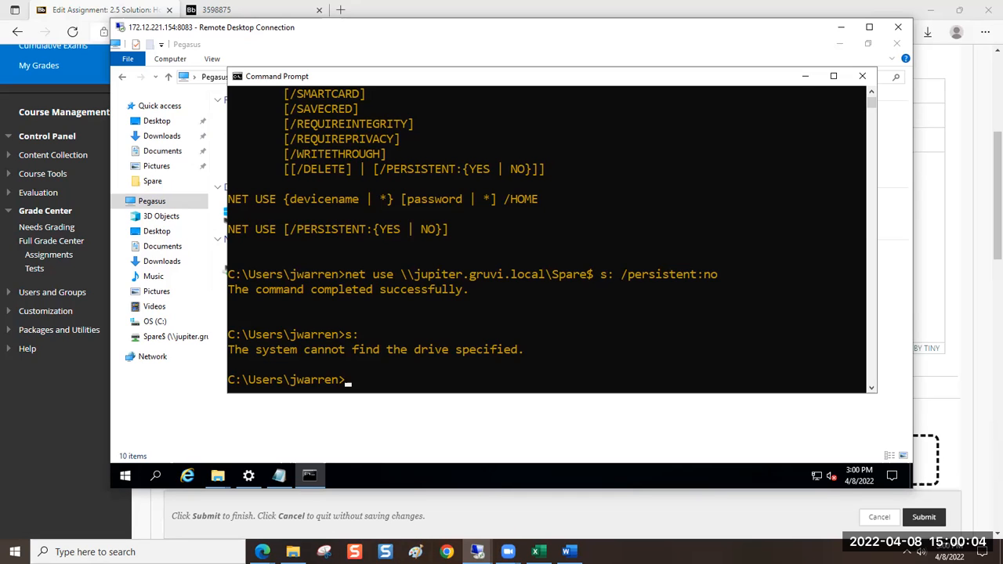
# Change the Command Prompt to drive z: and list its contents with dir
pyautogui.write('z:')
pyautogui.press('Return')
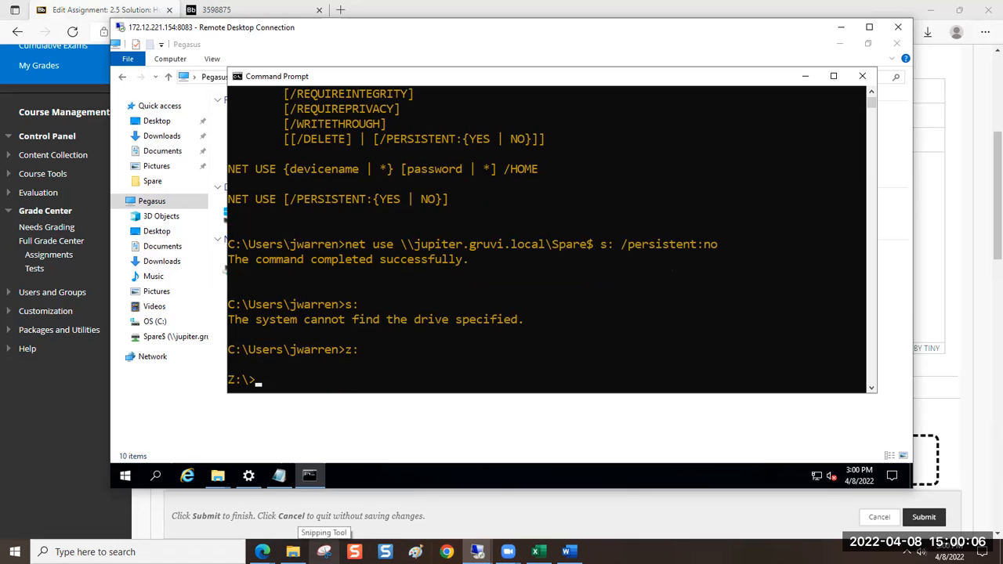
pyautogui.write("dir'")
pyautogui.press('BackSpace')
pyautogui.press('Return')
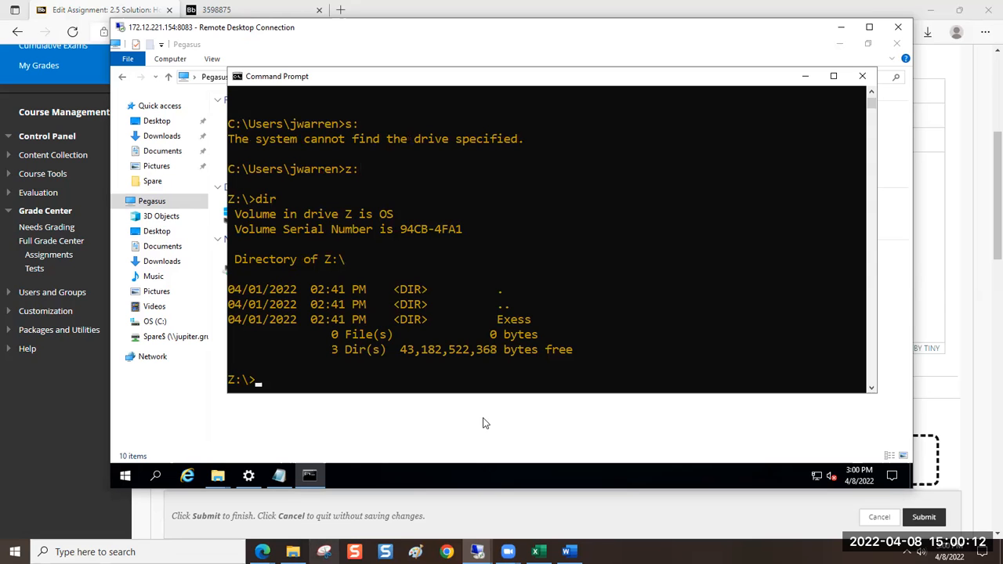
# Go back to the executed net use command and highlight it together with its result line
pyautogui.scroll(9, 612, 317)
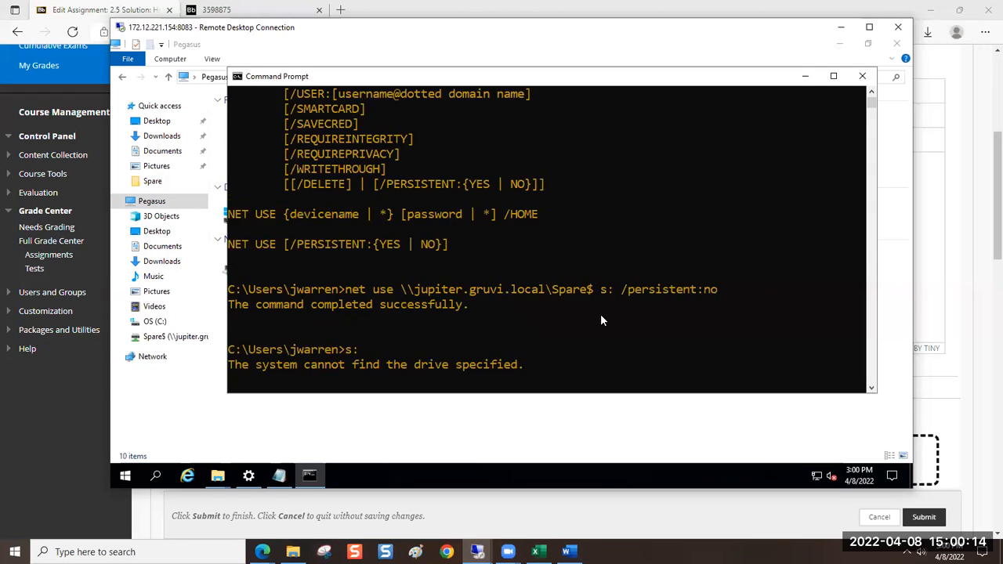
pyautogui.scroll(-2, 597, 315)
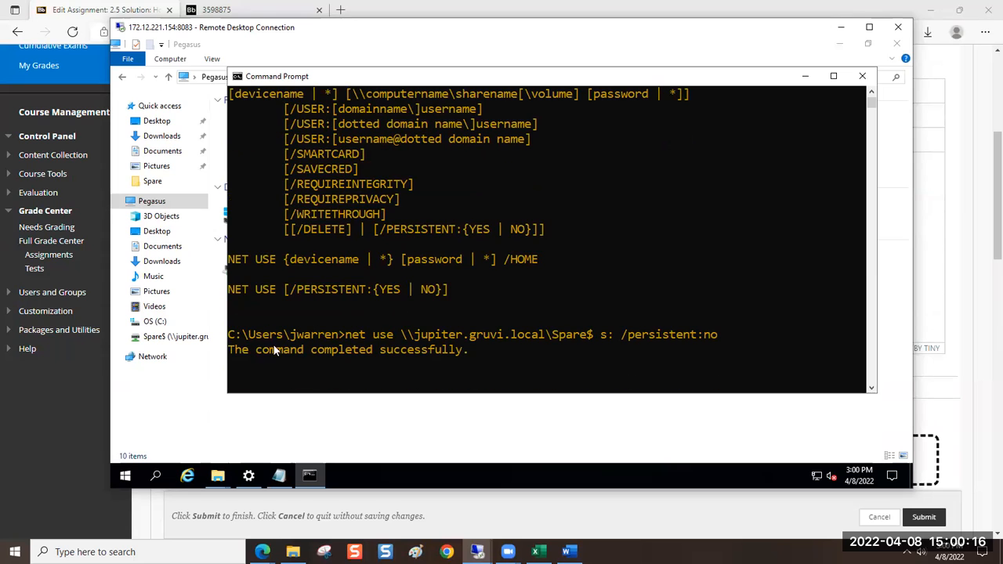
pyautogui.moveTo(229, 336); pyautogui.dragTo(409, 336)
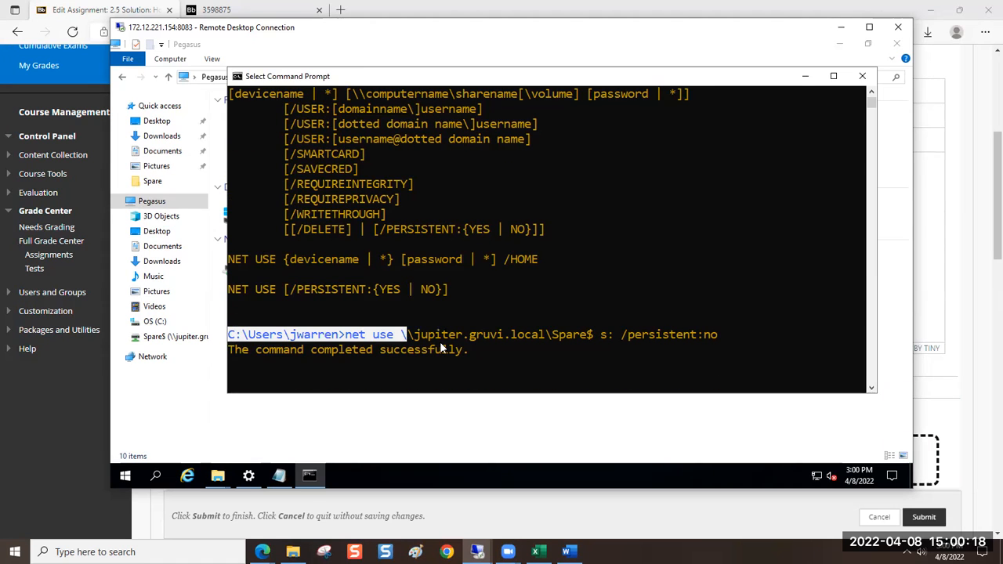
pyautogui.moveTo(473, 350); pyautogui.dragTo(475, 352)
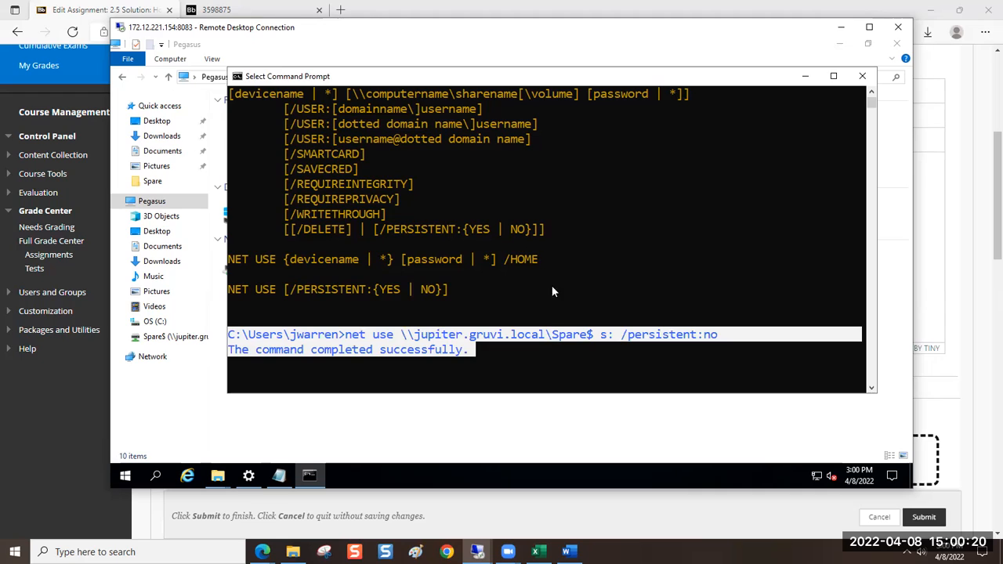